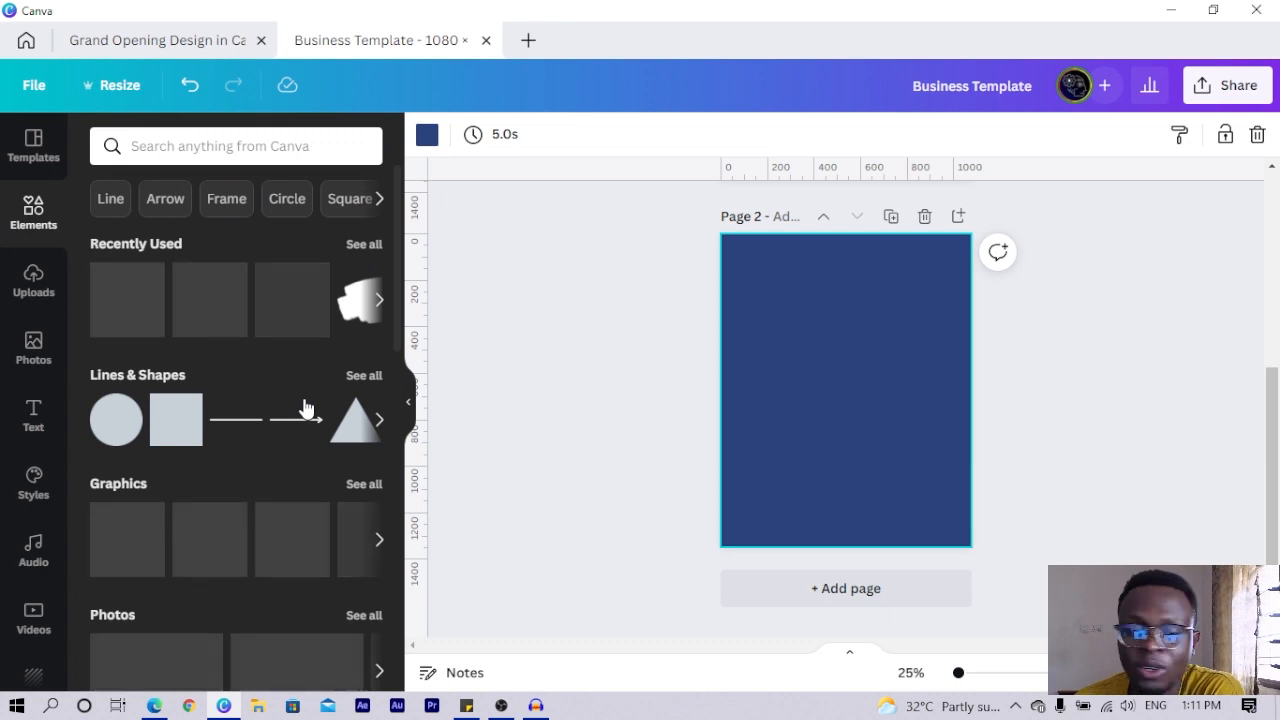
Add the sky-and-hills image grid and stretch it into a wide band across the page.
{"action": "scroll", "coordinate": [210, 420], "scroll_direction": "down", "scroll_amount": 5}
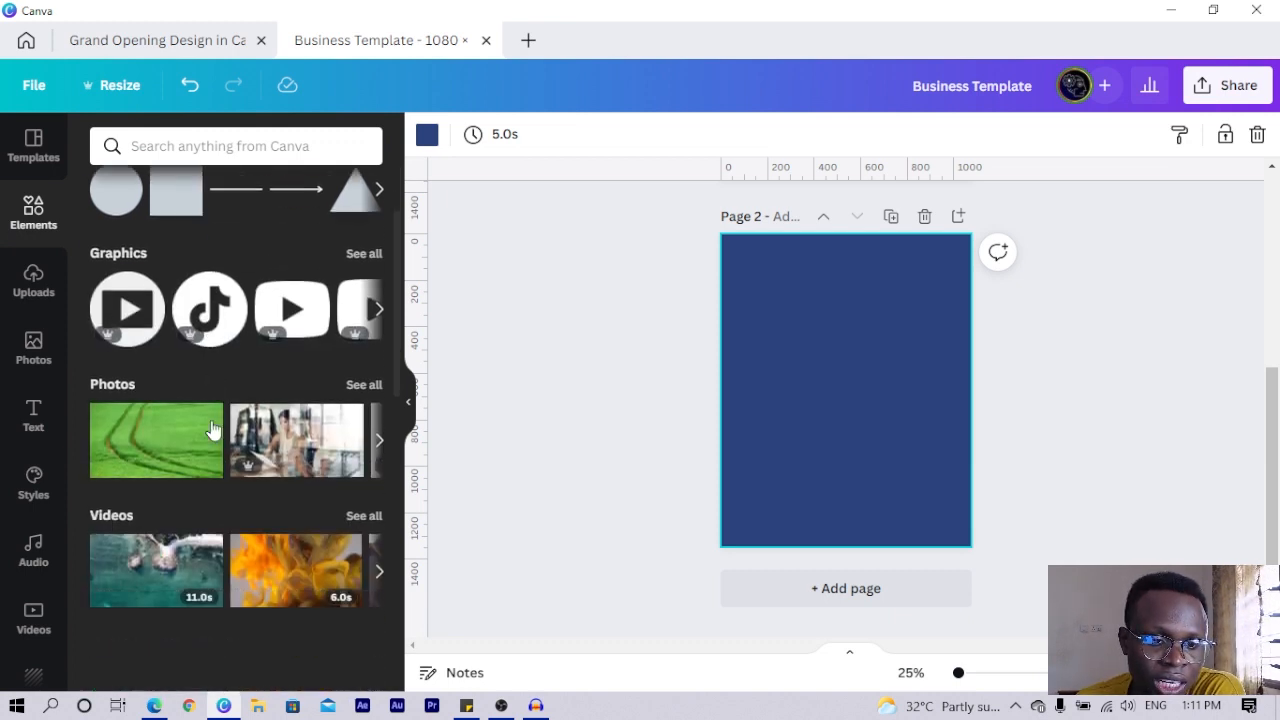
{"action": "scroll", "coordinate": [172, 425], "scroll_direction": "down", "scroll_amount": 5}
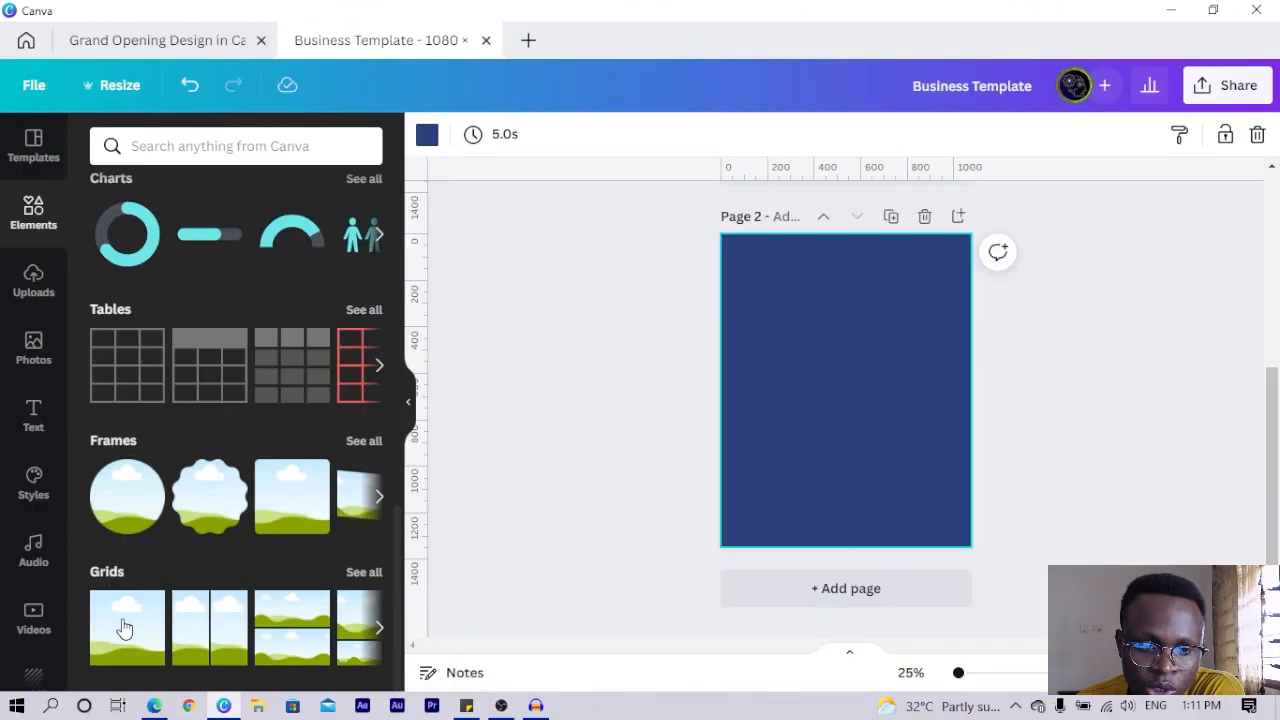
{"action": "left_click", "coordinate": [124, 627]}
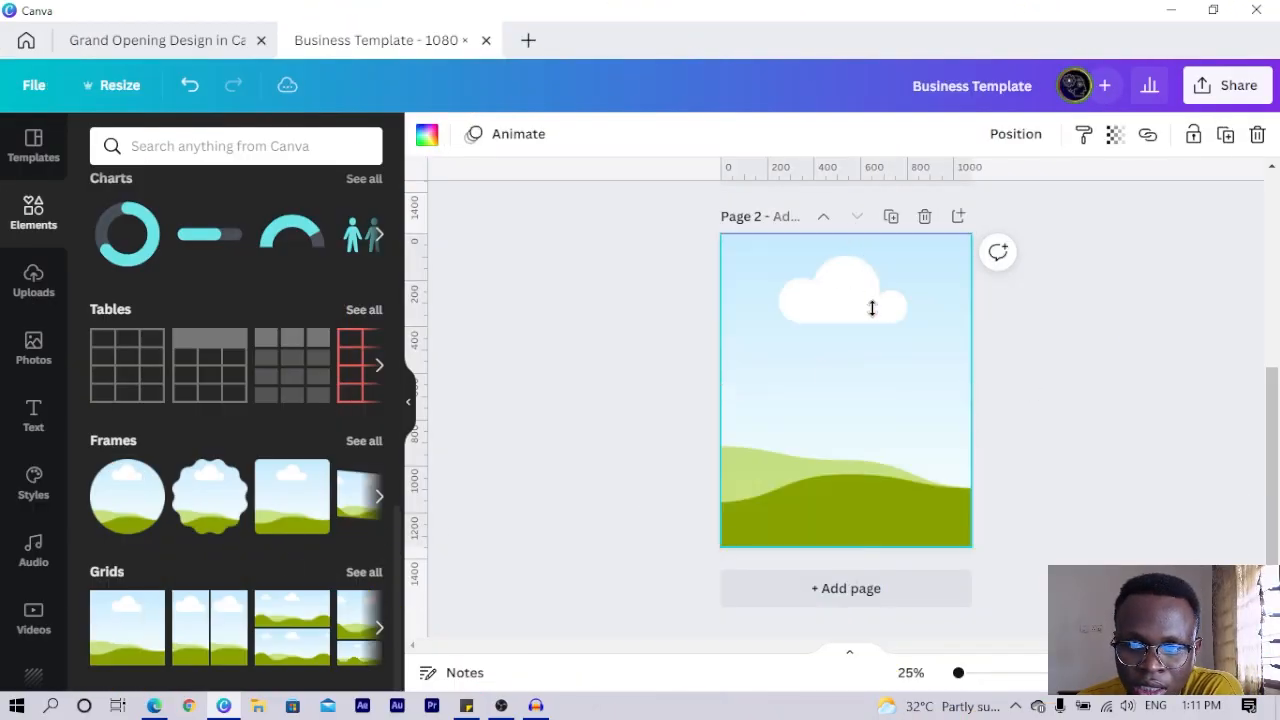
{"action": "left_click_drag", "start_coordinate": [850, 235], "coordinate": [868, 418]}
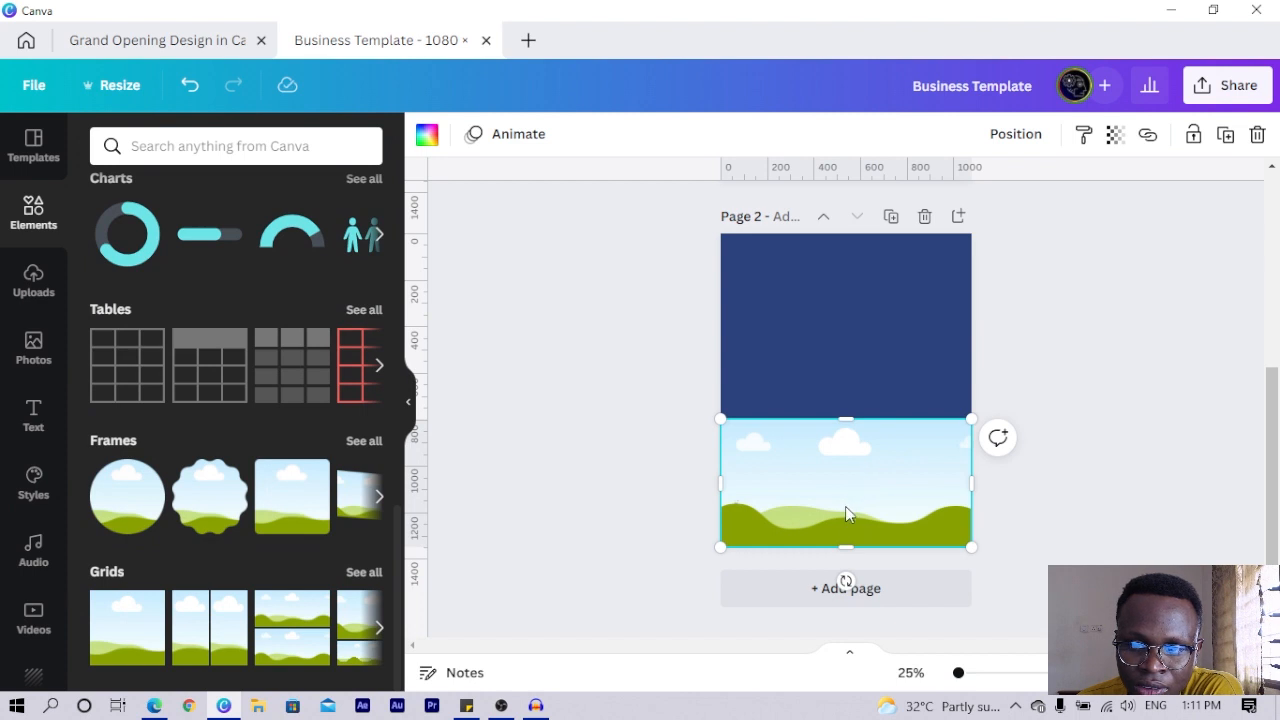
{"action": "left_click_drag", "start_coordinate": [846, 506], "coordinate": [848, 402]}
{"action": "left_click_drag", "start_coordinate": [721, 379], "coordinate": [705, 378]}
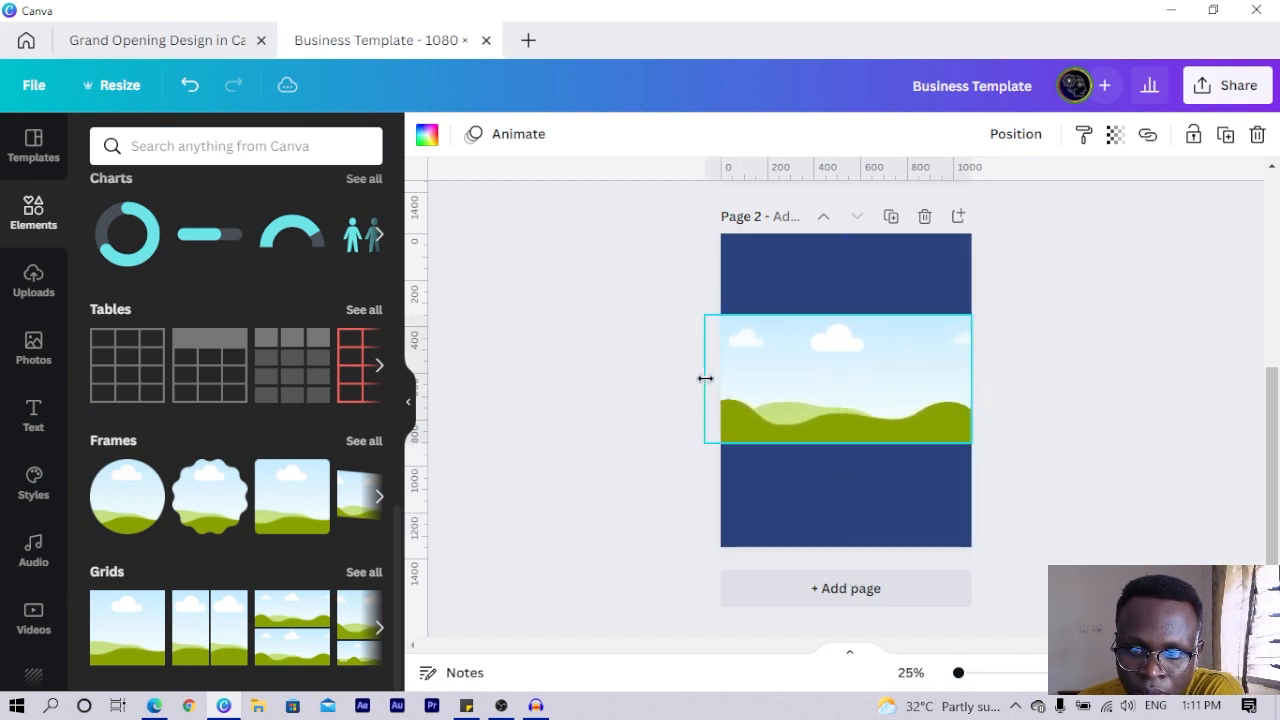
{"action": "left_click_drag", "start_coordinate": [978, 383], "coordinate": [986, 180]}
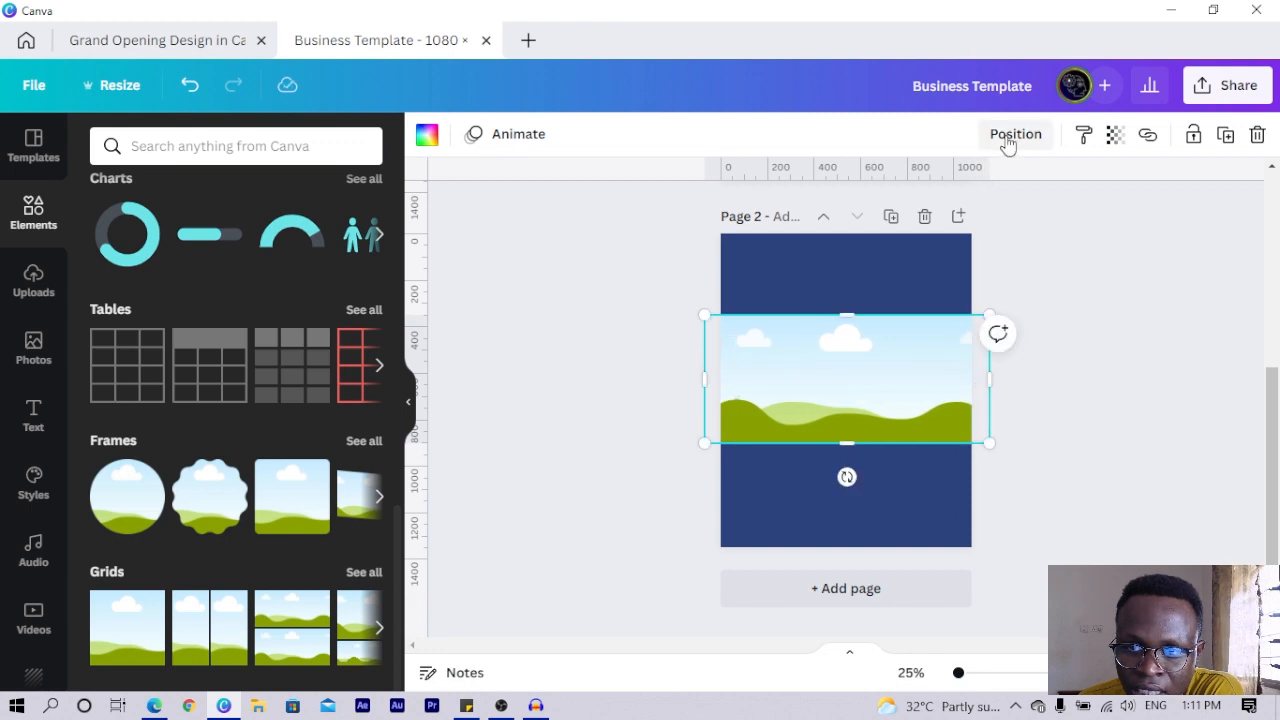
Centre the band horizontally and vertically on page 2, adjusting its top edge.
{"action": "left_click", "coordinate": [1010, 135]}
{"action": "left_click", "coordinate": [934, 314]}
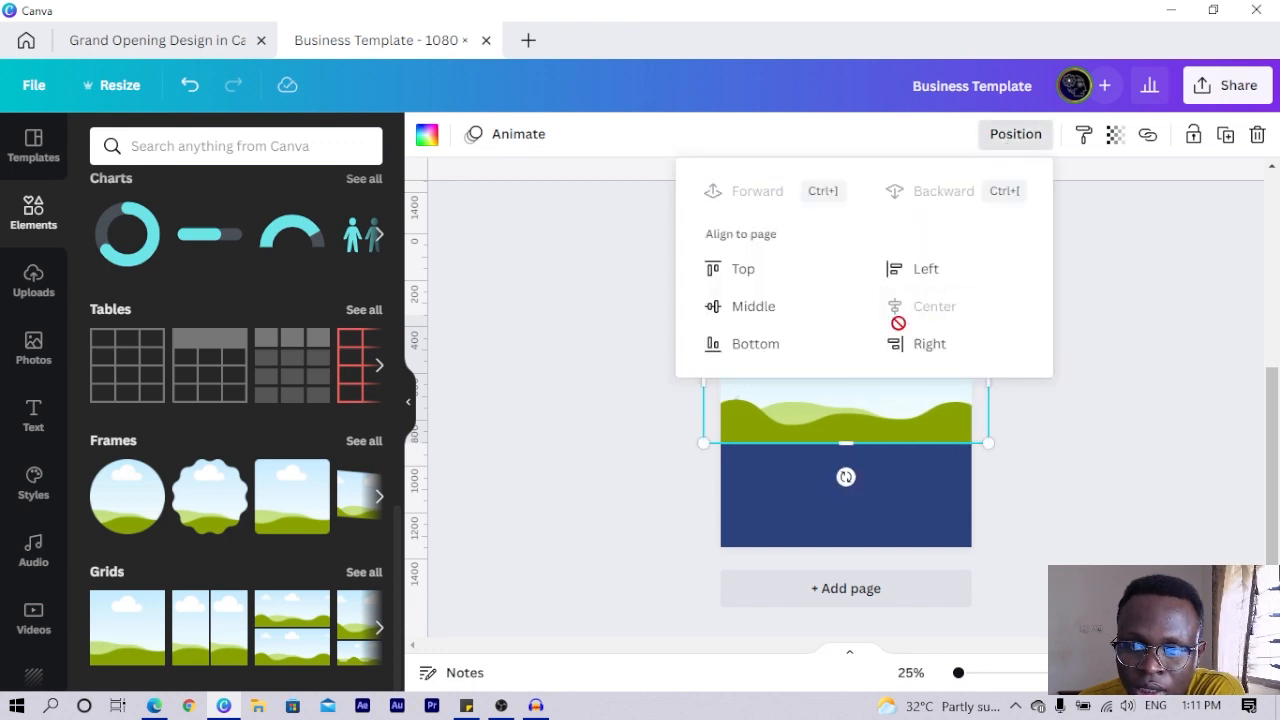
{"action": "left_click", "coordinate": [727, 304]}
{"action": "left_click", "coordinate": [562, 422]}
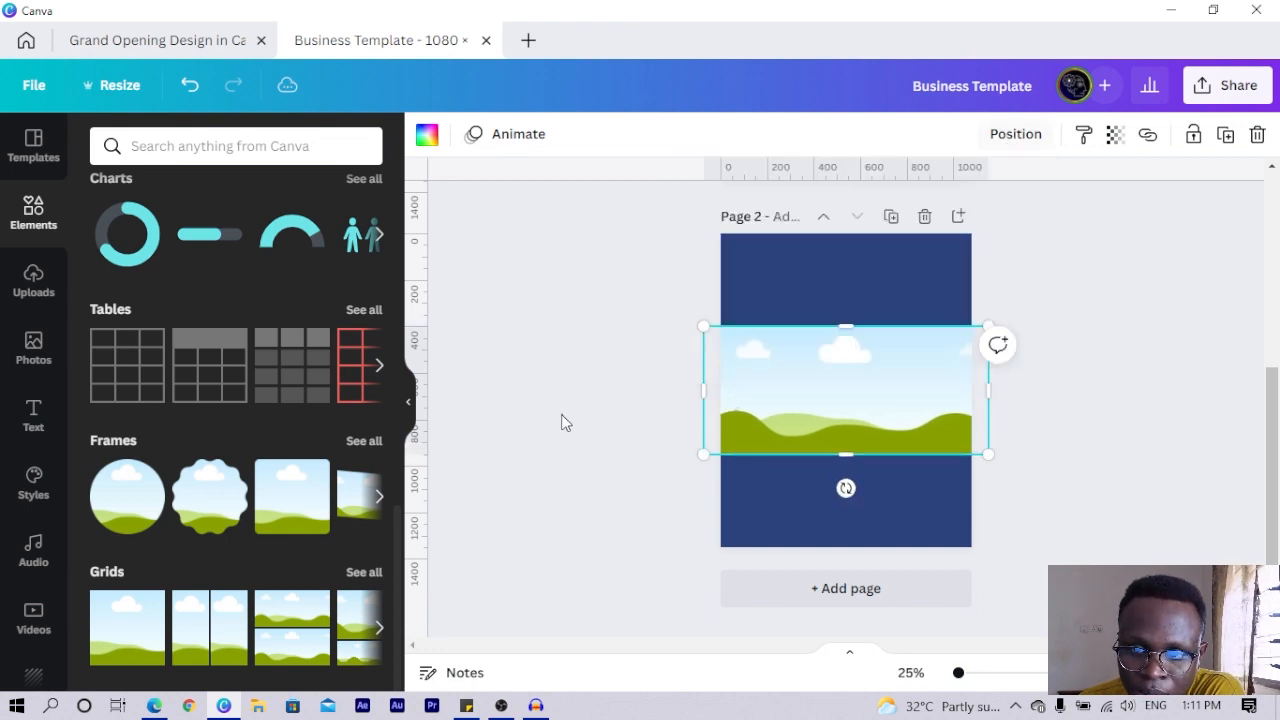
{"action": "left_click_drag", "start_coordinate": [839, 336], "coordinate": [838, 343]}
{"action": "left_click", "coordinate": [1013, 134]}
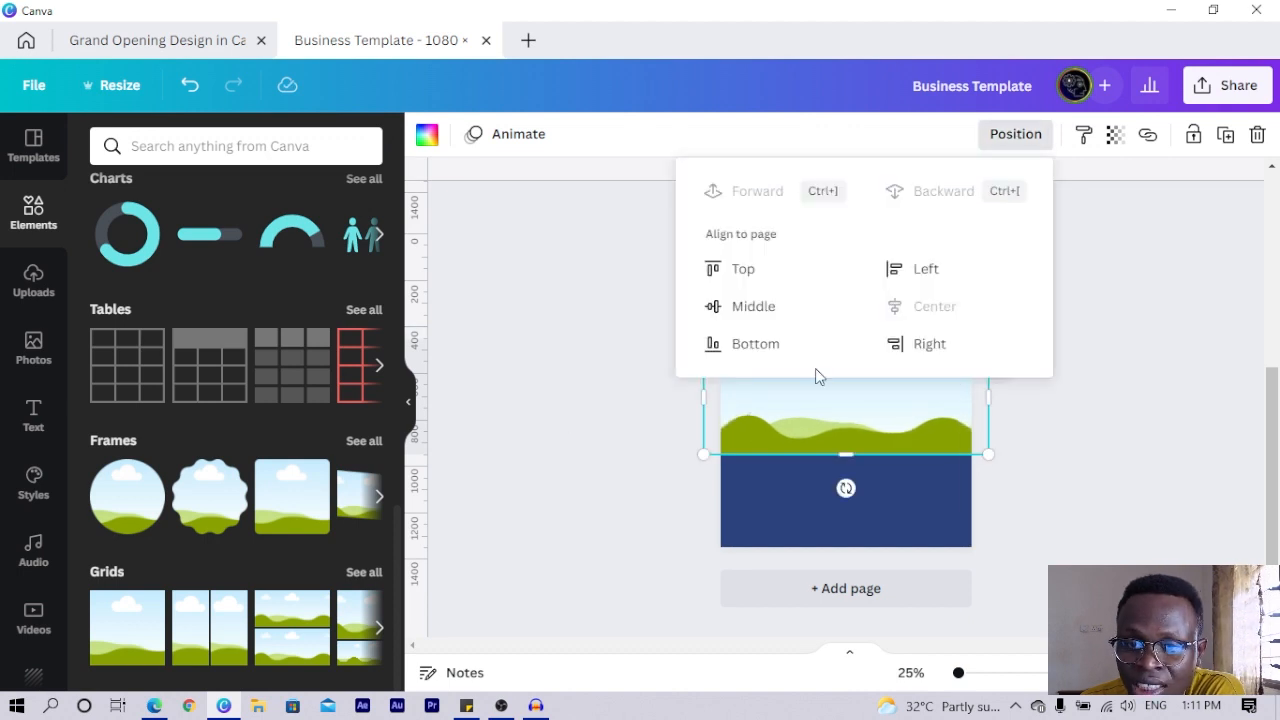
{"action": "left_click", "coordinate": [754, 304]}
{"action": "left_click", "coordinate": [592, 432]}
{"action": "left_click", "coordinate": [595, 430]}
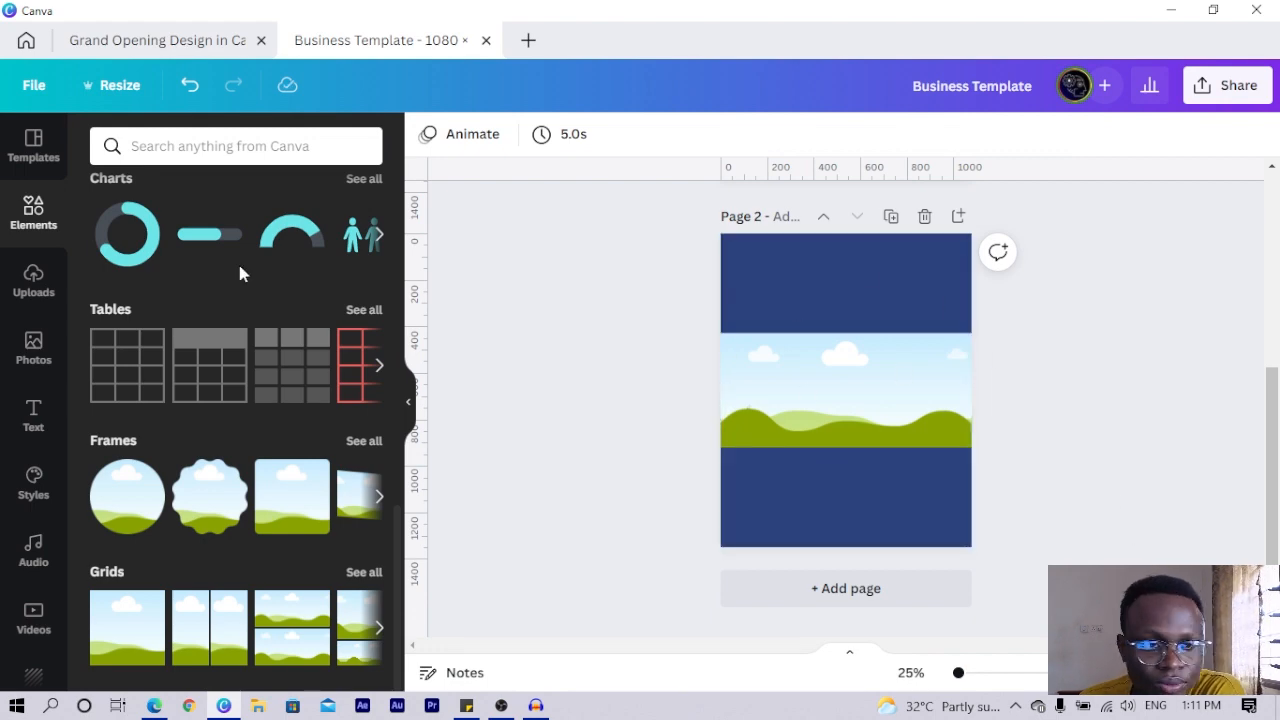
Add a square and stretch it into a full-width rectangle at the top of the page.
{"action": "scroll", "coordinate": [230, 362], "scroll_direction": "up", "scroll_amount": 10}
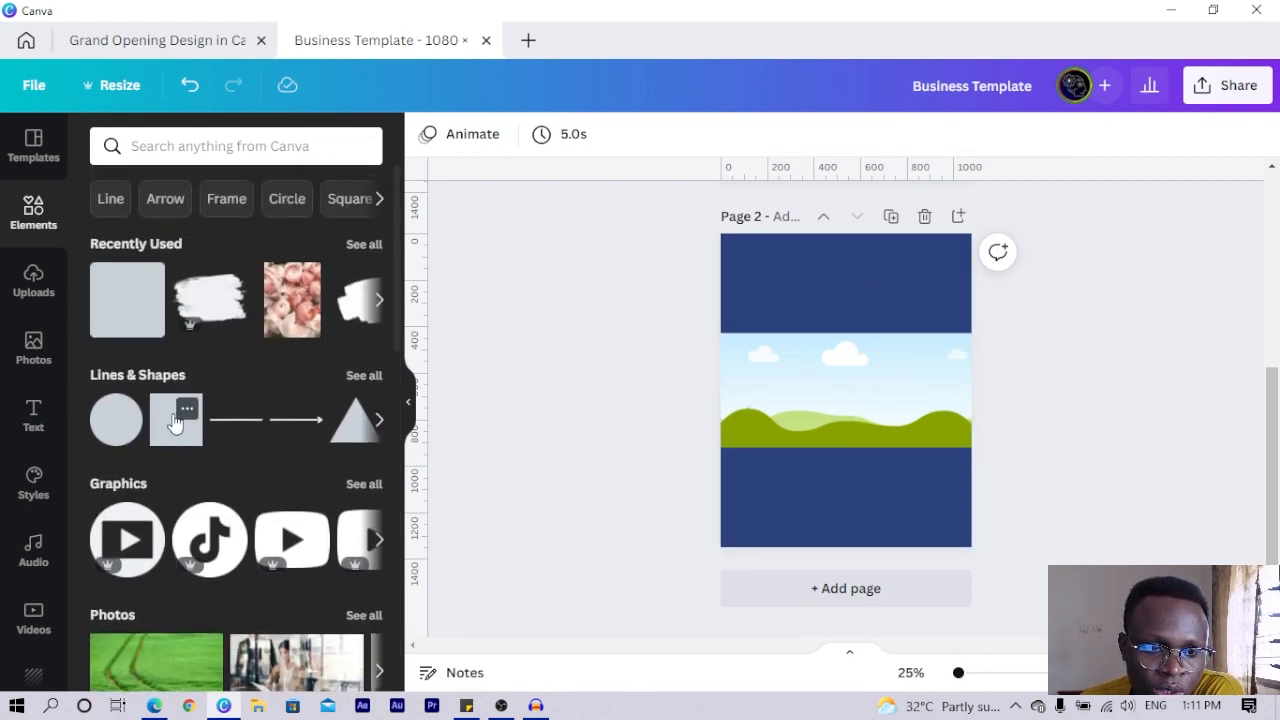
{"action": "left_click", "coordinate": [178, 425]}
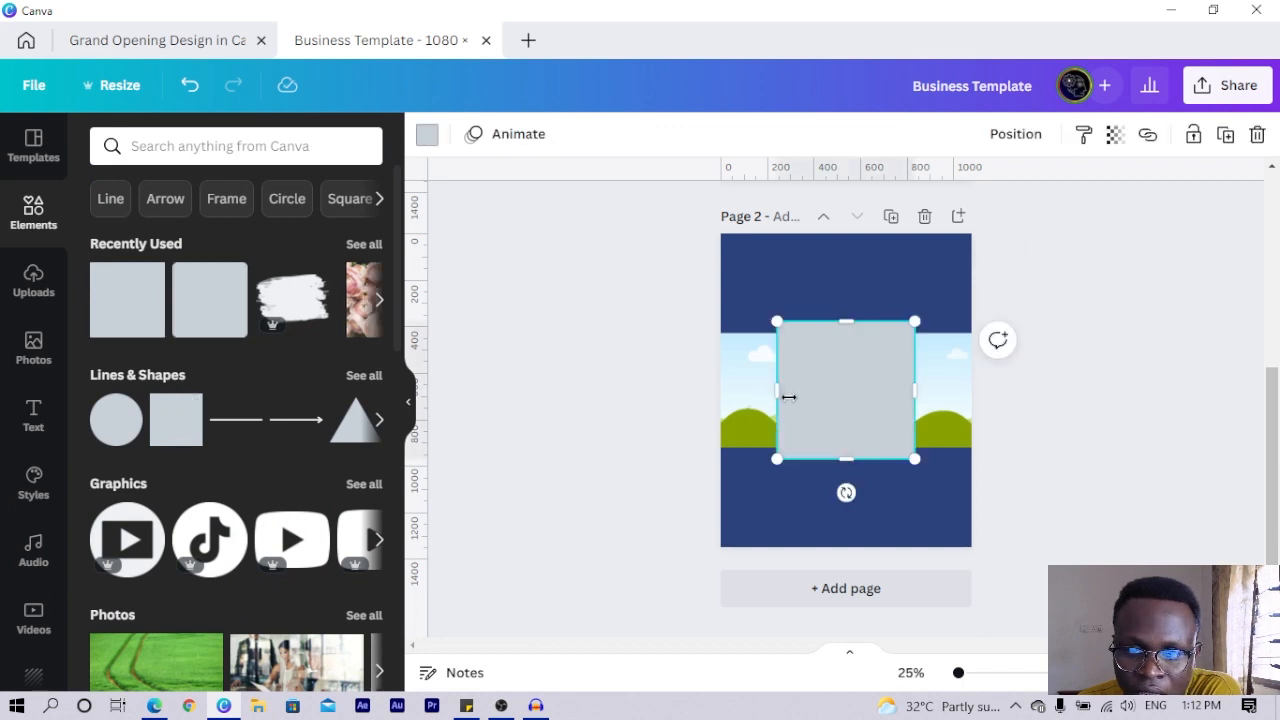
{"action": "left_click_drag", "start_coordinate": [789, 397], "coordinate": [704, 390]}
{"action": "left_click_drag", "start_coordinate": [914, 389], "coordinate": [970, 388]}
{"action": "left_click_drag", "start_coordinate": [824, 376], "coordinate": [819, 309]}
Send the rectangle behind the landscape band and colour it white.
{"action": "right_click", "coordinate": [819, 309]}
{"action": "left_click", "coordinate": [923, 521]}
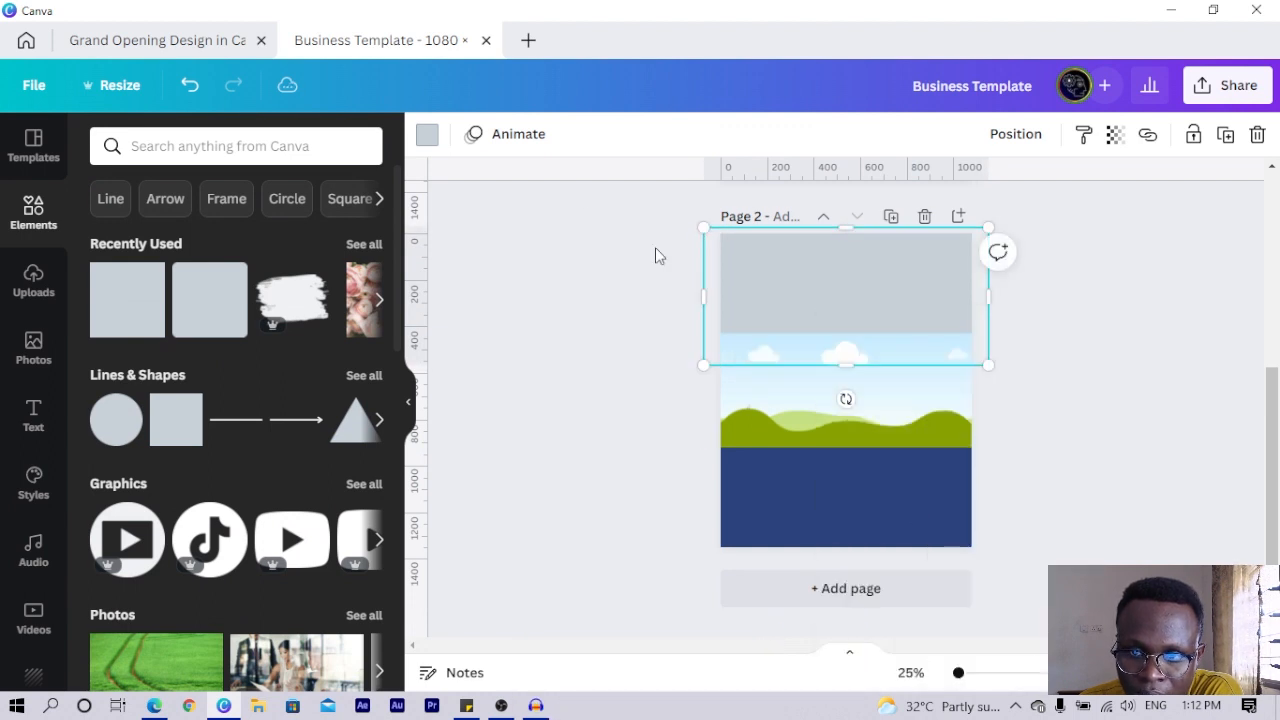
{"action": "left_click", "coordinate": [427, 134]}
{"action": "left_click", "coordinate": [210, 364]}
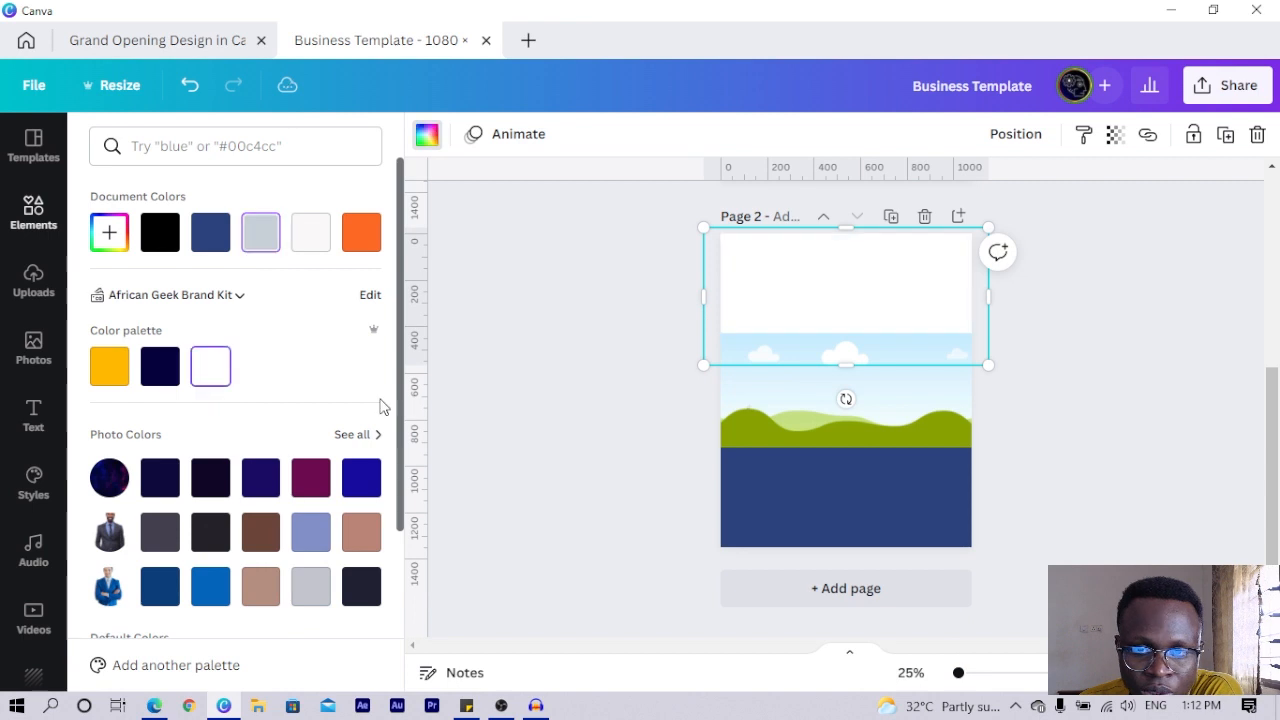
{"action": "left_click", "coordinate": [562, 410]}
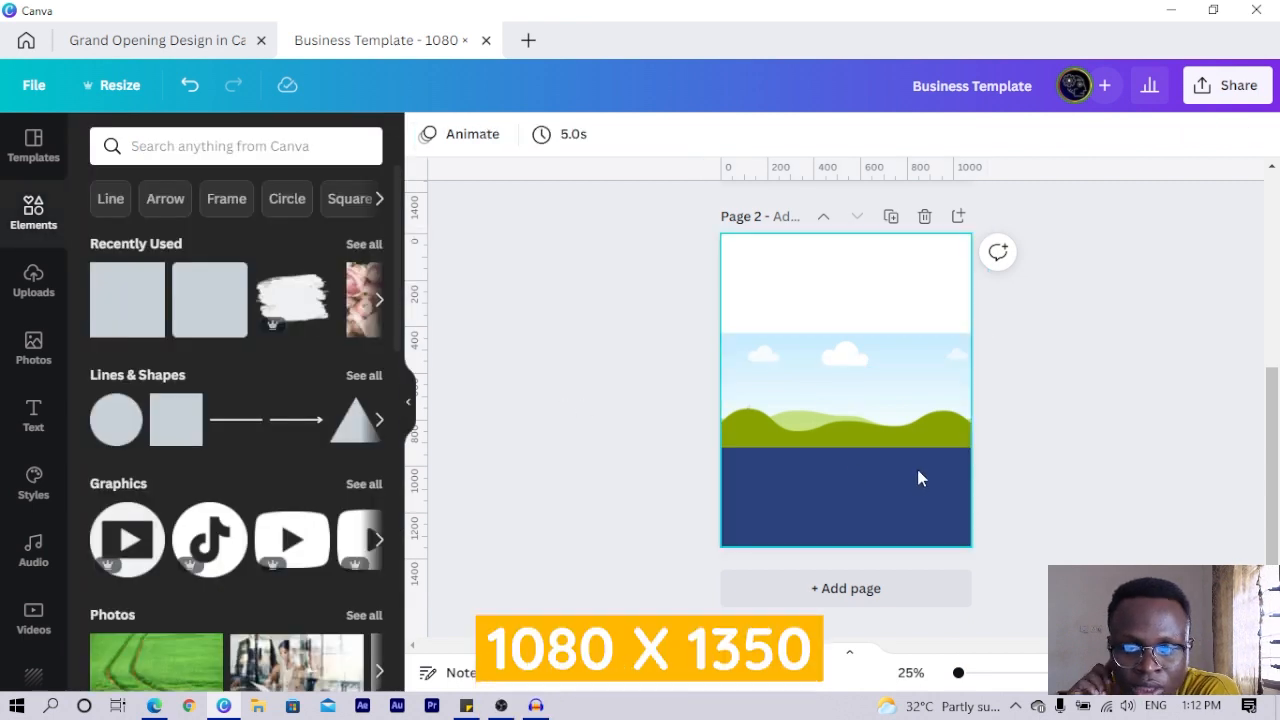
Search the stock photo library for 'city'.
{"action": "left_click", "coordinate": [33, 350]}
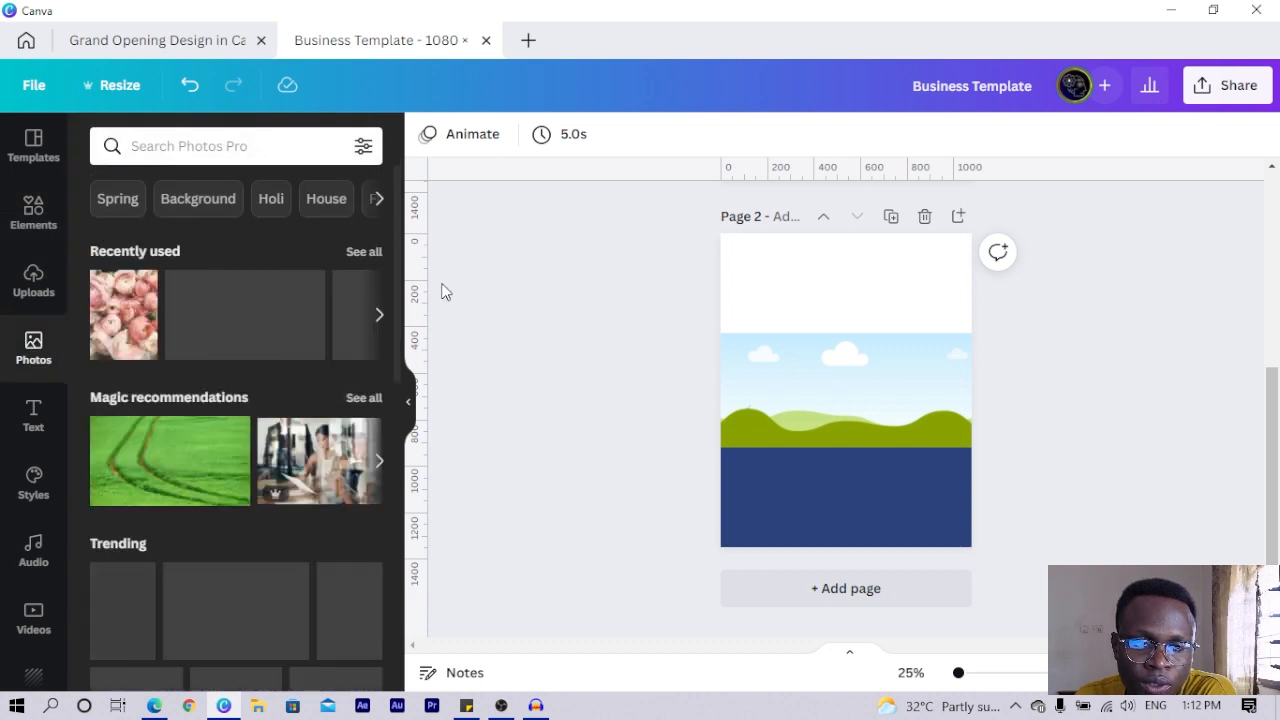
{"action": "left_click", "coordinate": [283, 153]}
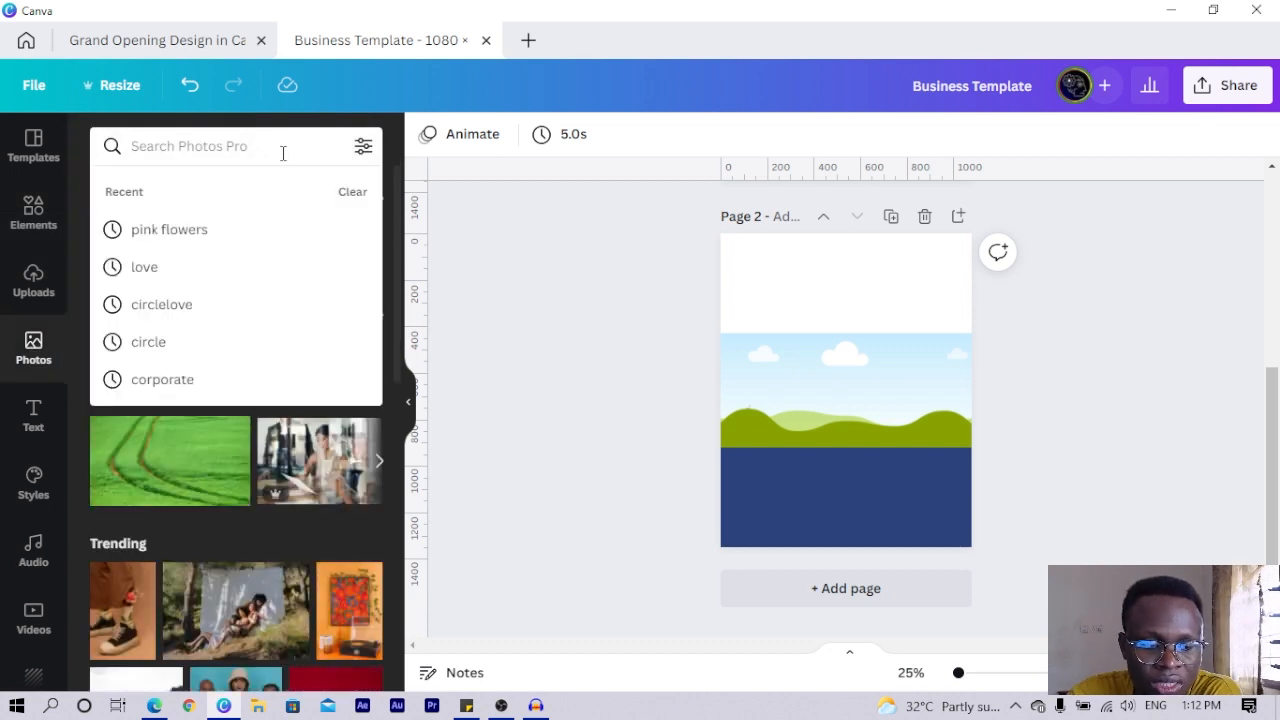
{"action": "type", "text": "city"}
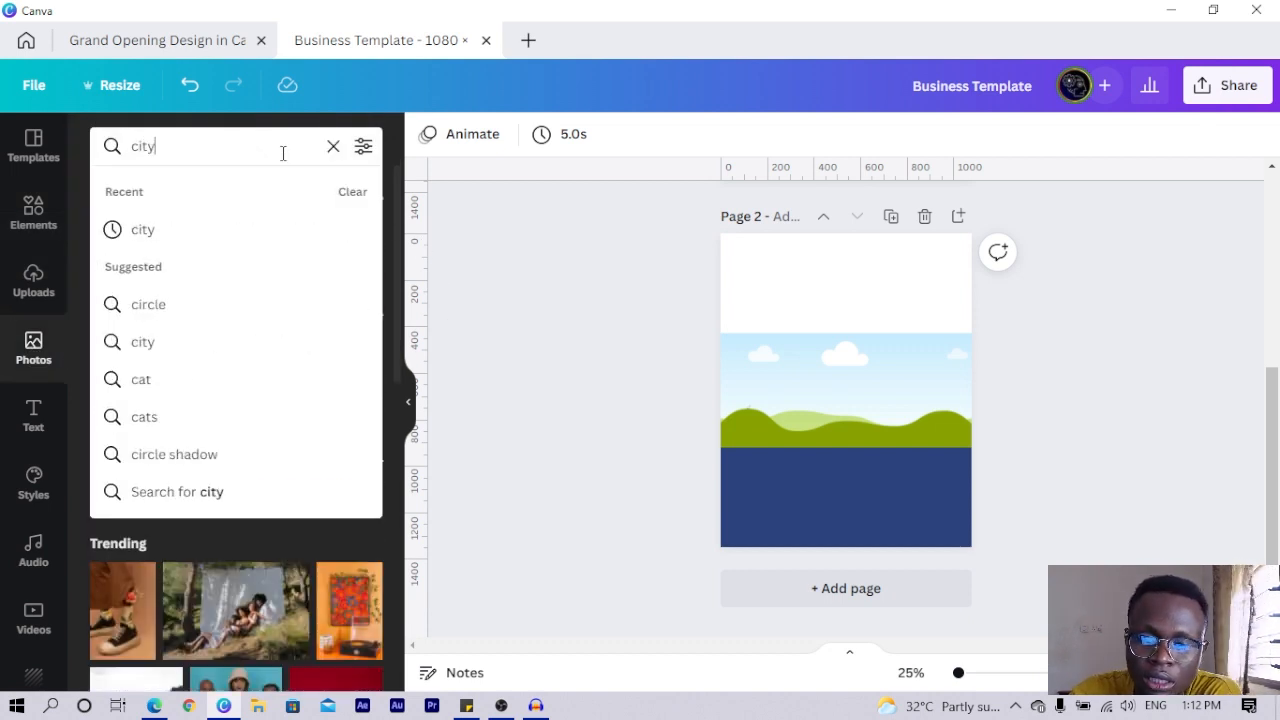
{"action": "key", "text": "Return"}
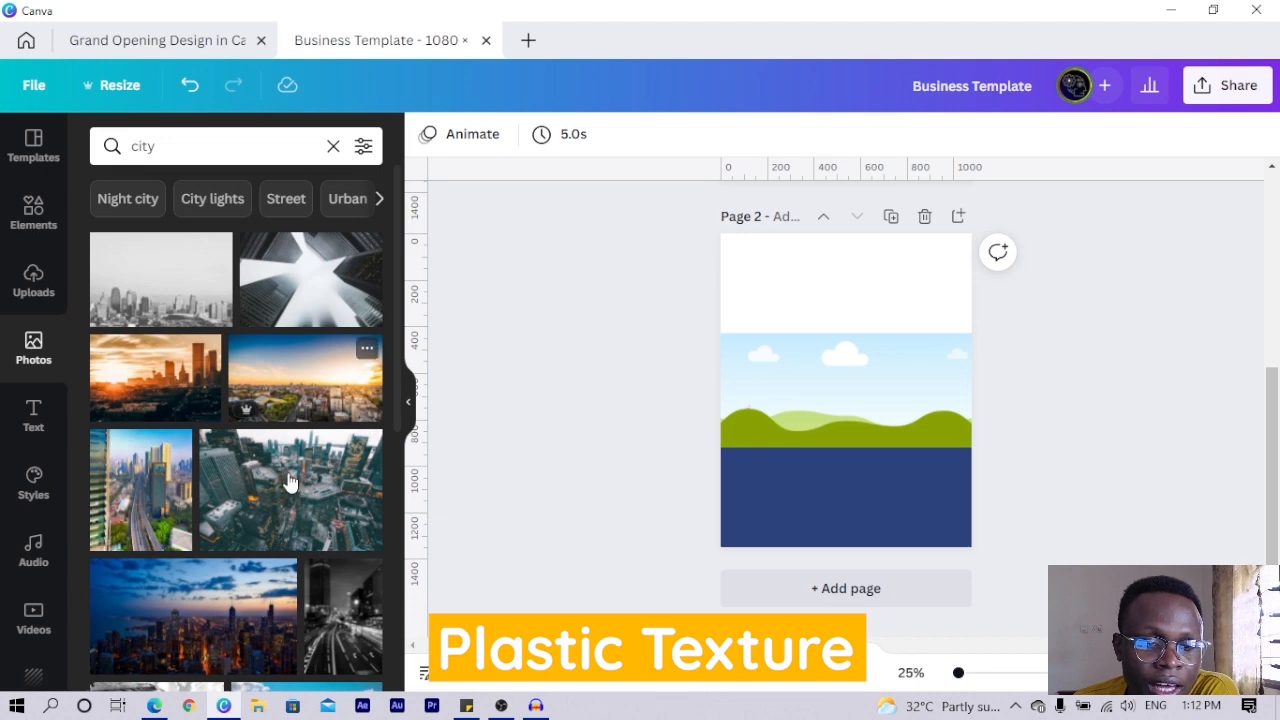
Try city photos in the middle frame, settling on the sunset city panorama.
{"action": "left_click_drag", "start_coordinate": [155, 378], "coordinate": [889, 414]}
{"action": "left_click", "coordinate": [851, 403]}
{"action": "double_click", "coordinate": [851, 403]}
{"action": "left_click", "coordinate": [623, 376]}
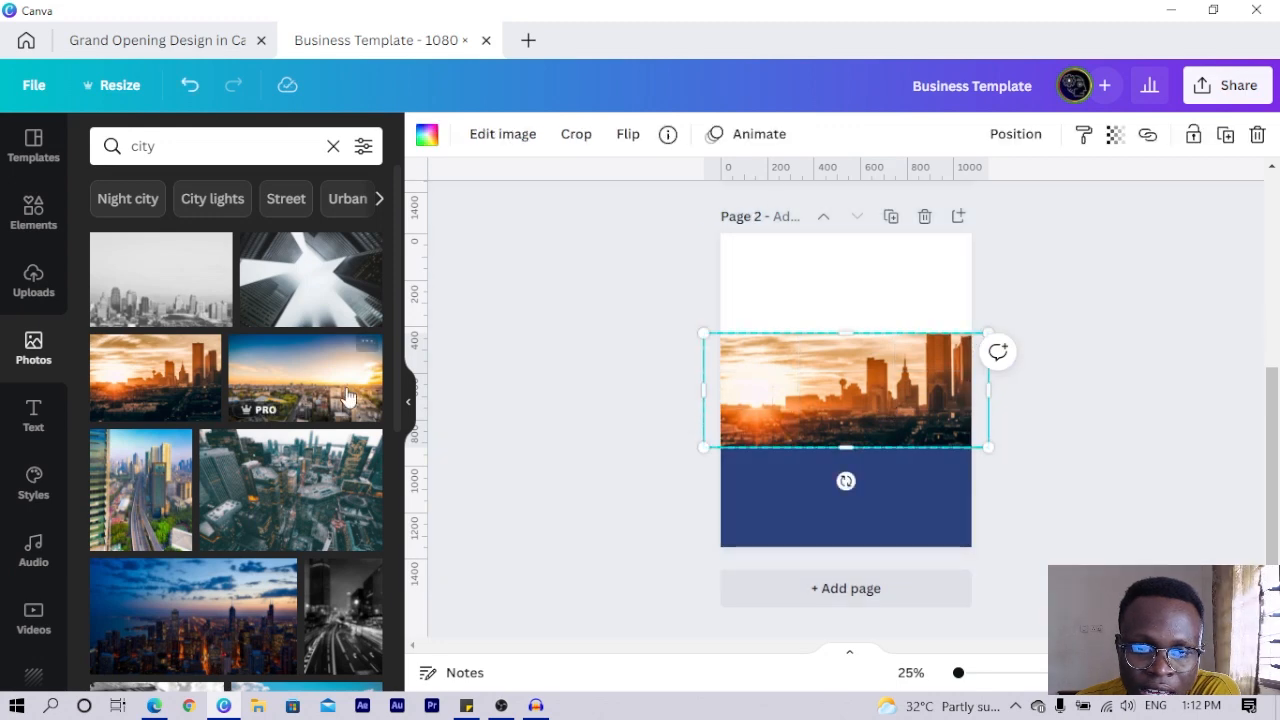
{"action": "left_click_drag", "start_coordinate": [347, 397], "coordinate": [804, 343]}
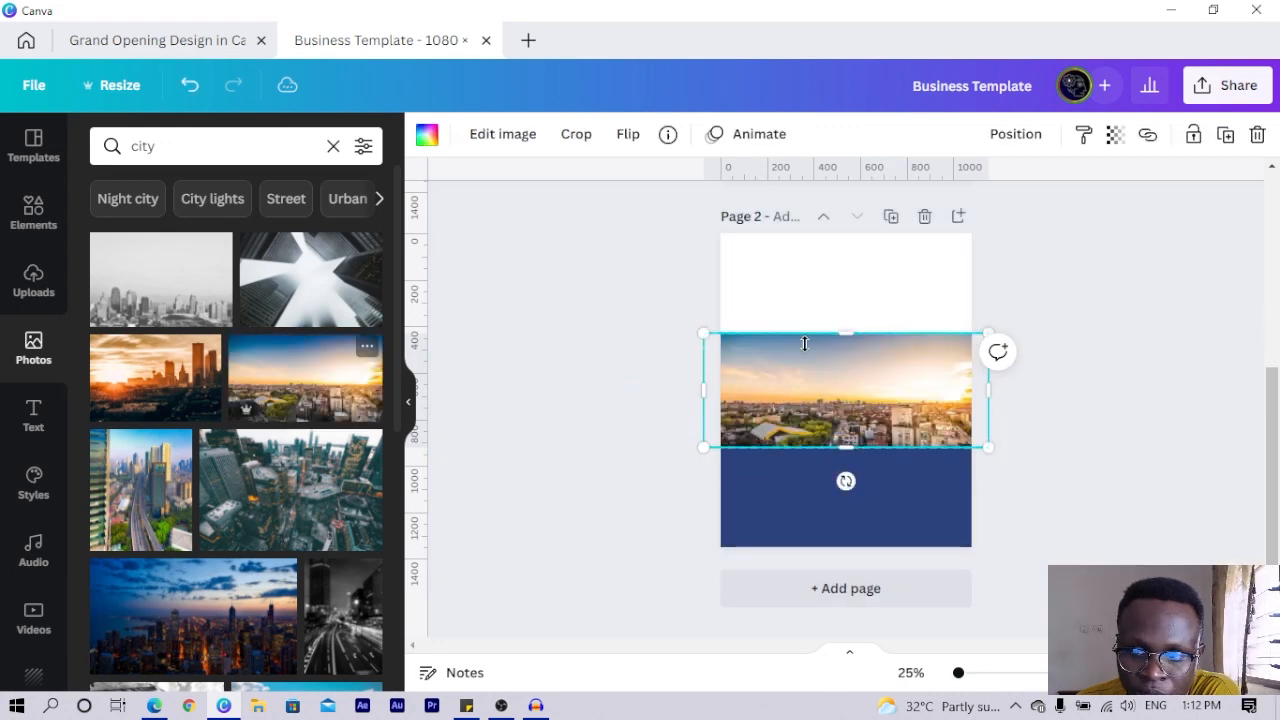
{"action": "left_click", "coordinate": [598, 437]}
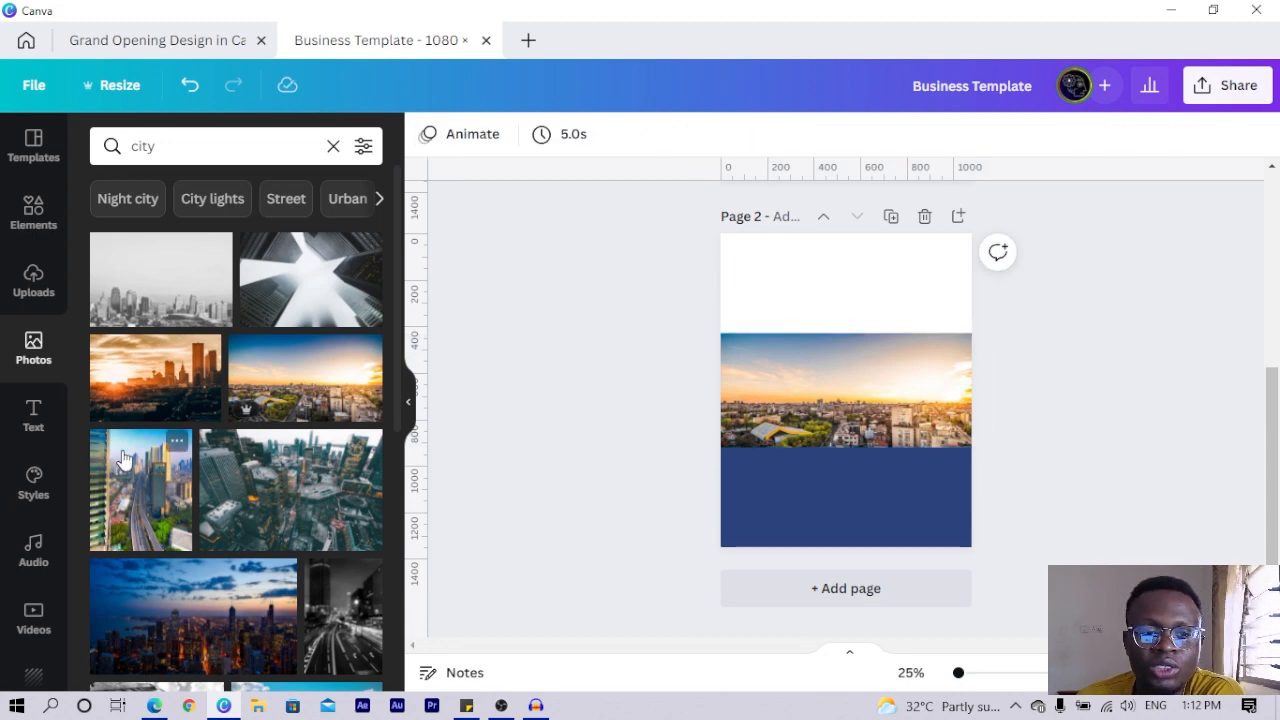
{"action": "left_click_drag", "start_coordinate": [170, 400], "coordinate": [878, 428]}
{"action": "left_click_drag", "start_coordinate": [305, 378], "coordinate": [873, 395]}
Crop the city photo, enlarging it and shifting it slightly right and down.
{"action": "double_click", "coordinate": [873, 395]}
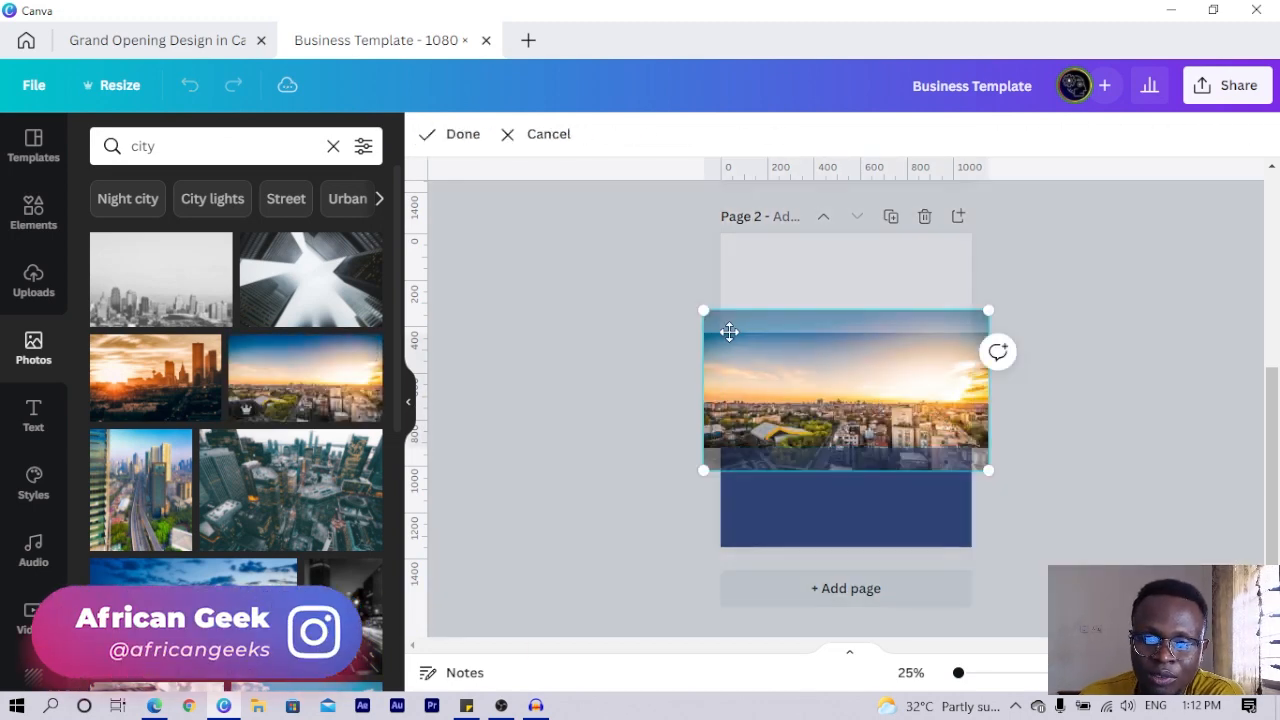
{"action": "left_click_drag", "start_coordinate": [704, 310], "coordinate": [639, 280]}
{"action": "left_click_drag", "start_coordinate": [785, 373], "coordinate": [807, 378]}
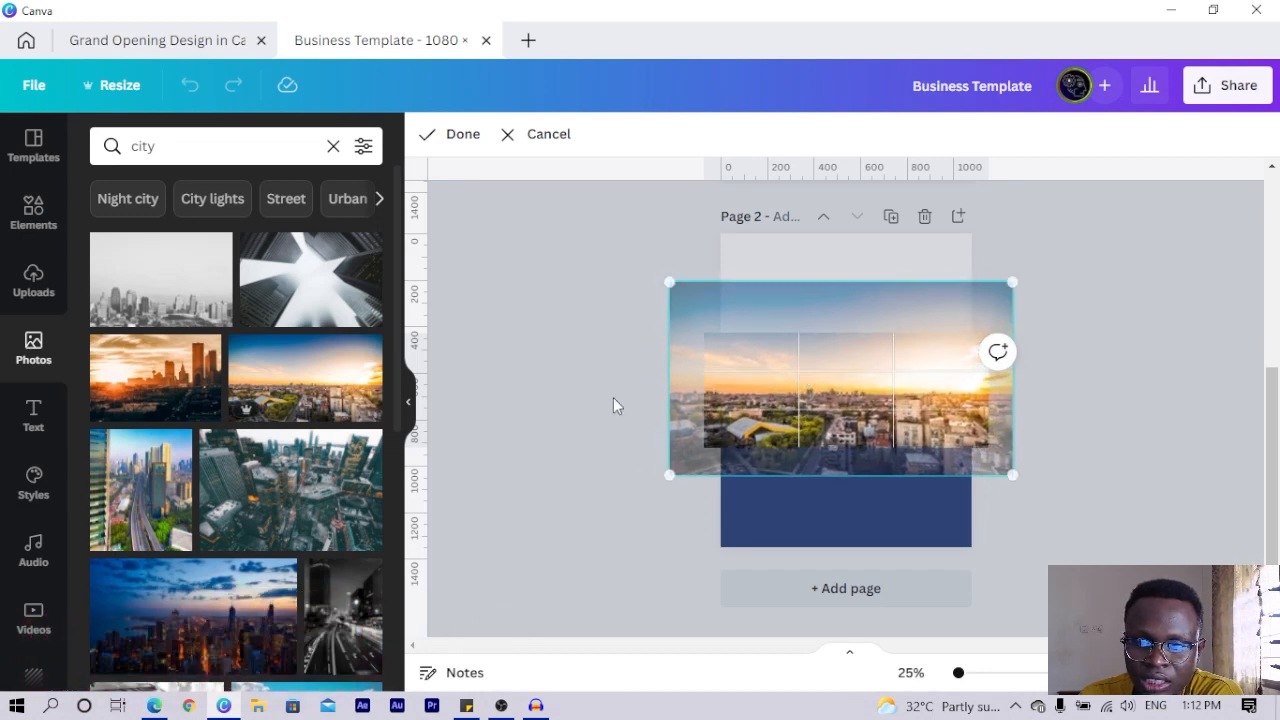
{"action": "left_click", "coordinate": [550, 373]}
{"action": "left_click", "coordinate": [1058, 482]}
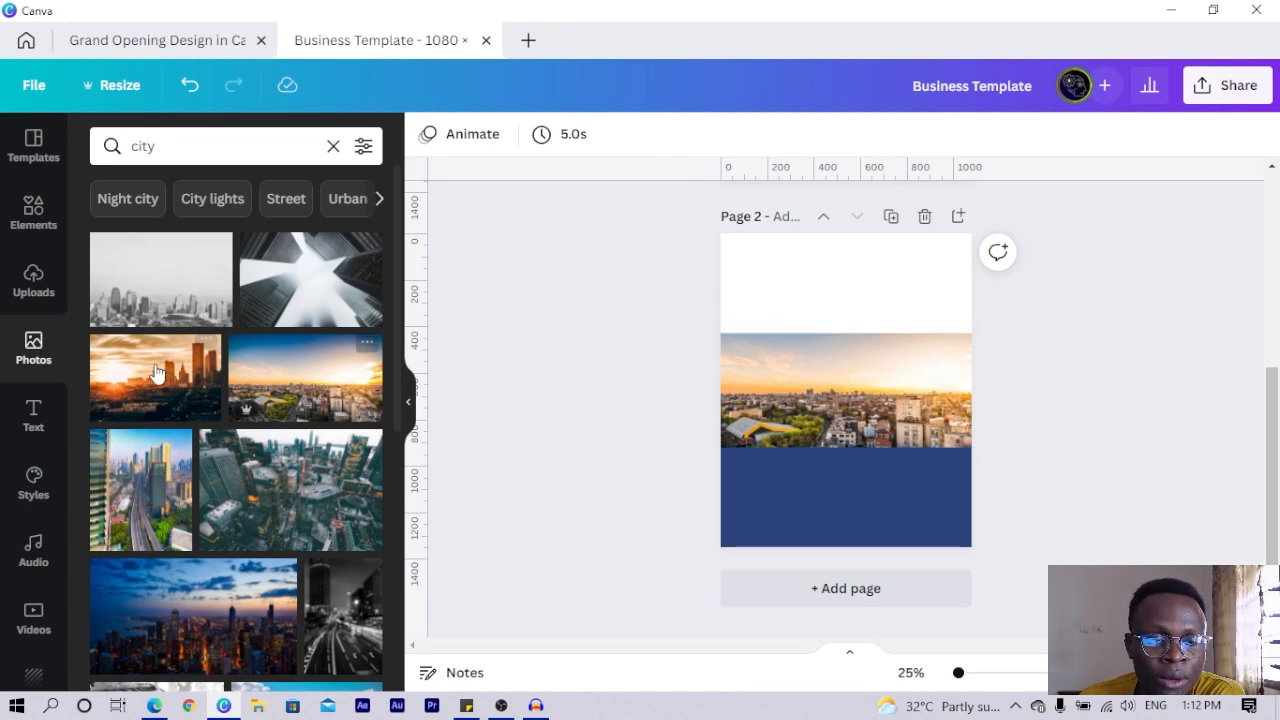
Place the torn-paper brush stroke from Uploads on the navy area below the city photo.
{"action": "left_click", "coordinate": [30, 289]}
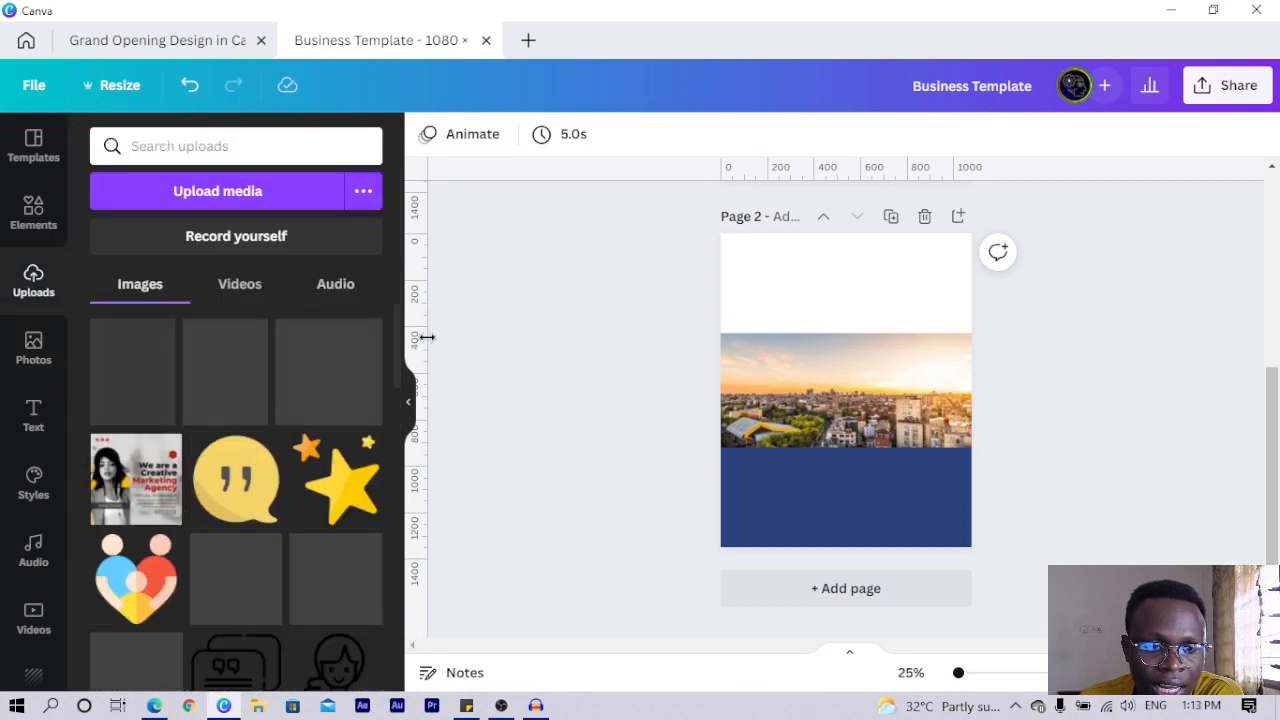
{"action": "scroll", "coordinate": [845, 420], "scroll_direction": "up", "scroll_amount": 4}
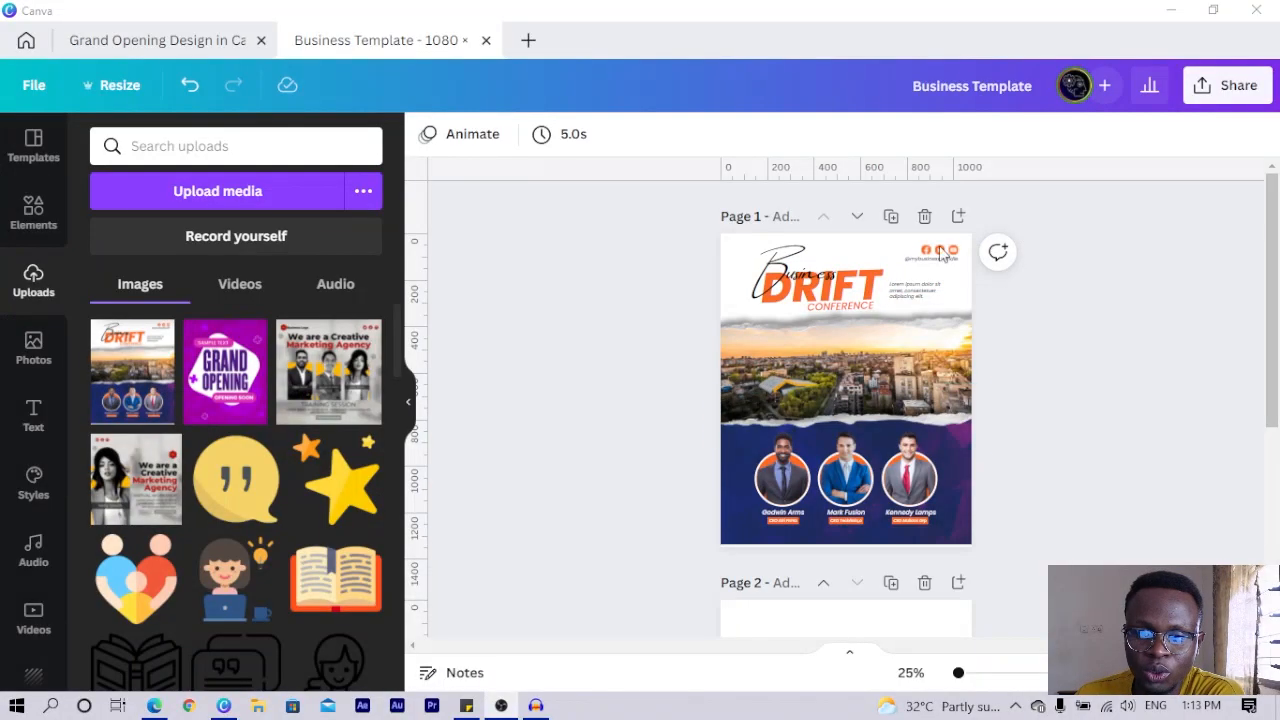
{"action": "scroll", "coordinate": [851, 420], "scroll_direction": "down", "scroll_amount": 3}
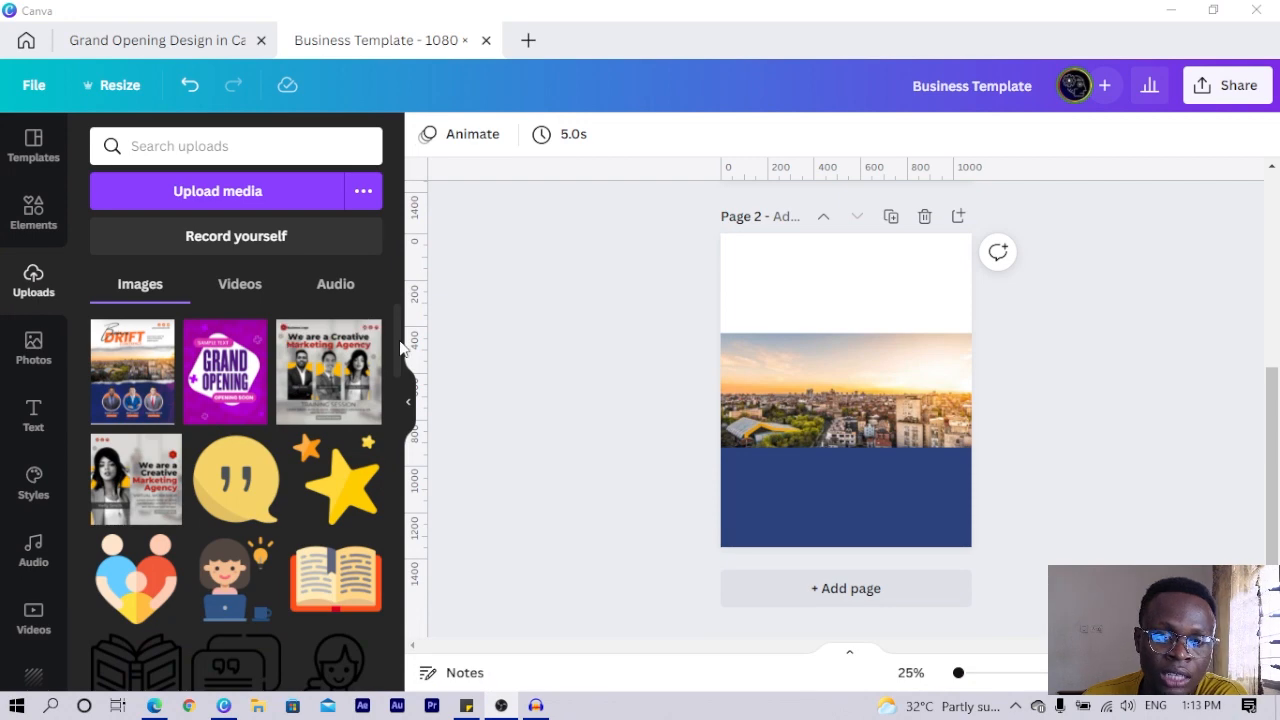
{"action": "scroll", "coordinate": [394, 471], "scroll_direction": "down", "scroll_amount": 8}
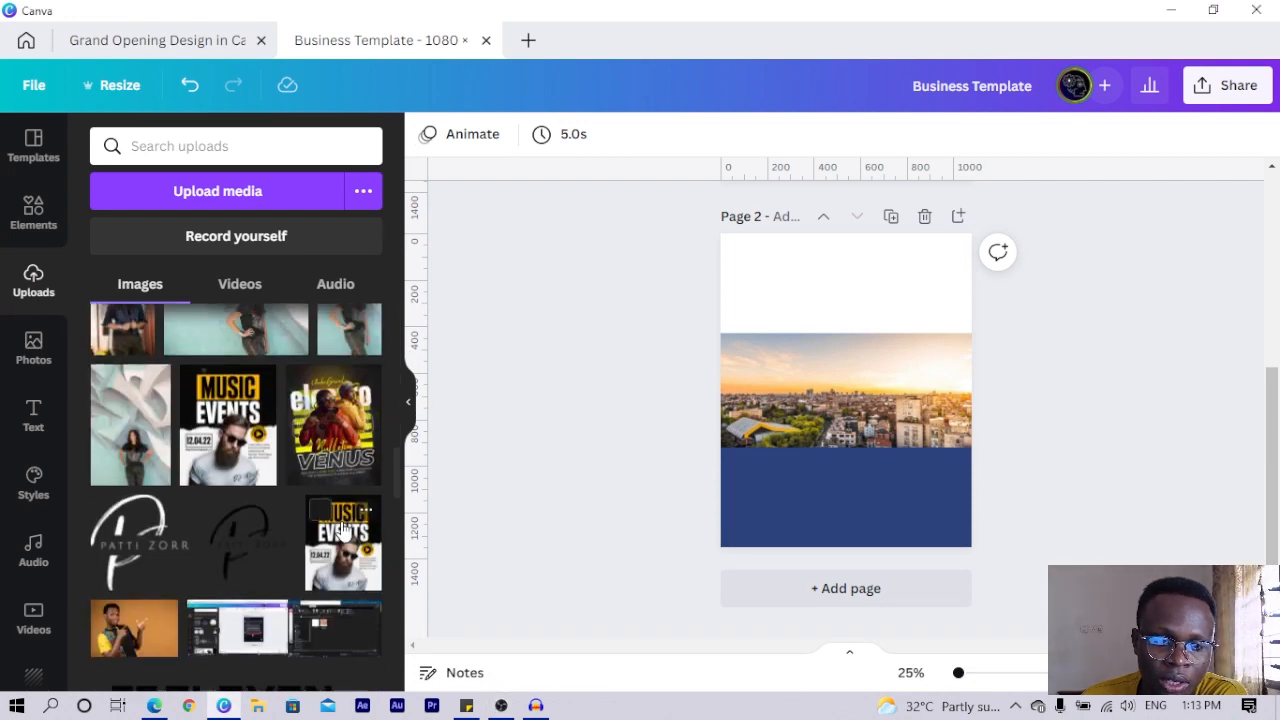
{"action": "scroll", "coordinate": [341, 527], "scroll_direction": "down", "scroll_amount": 10}
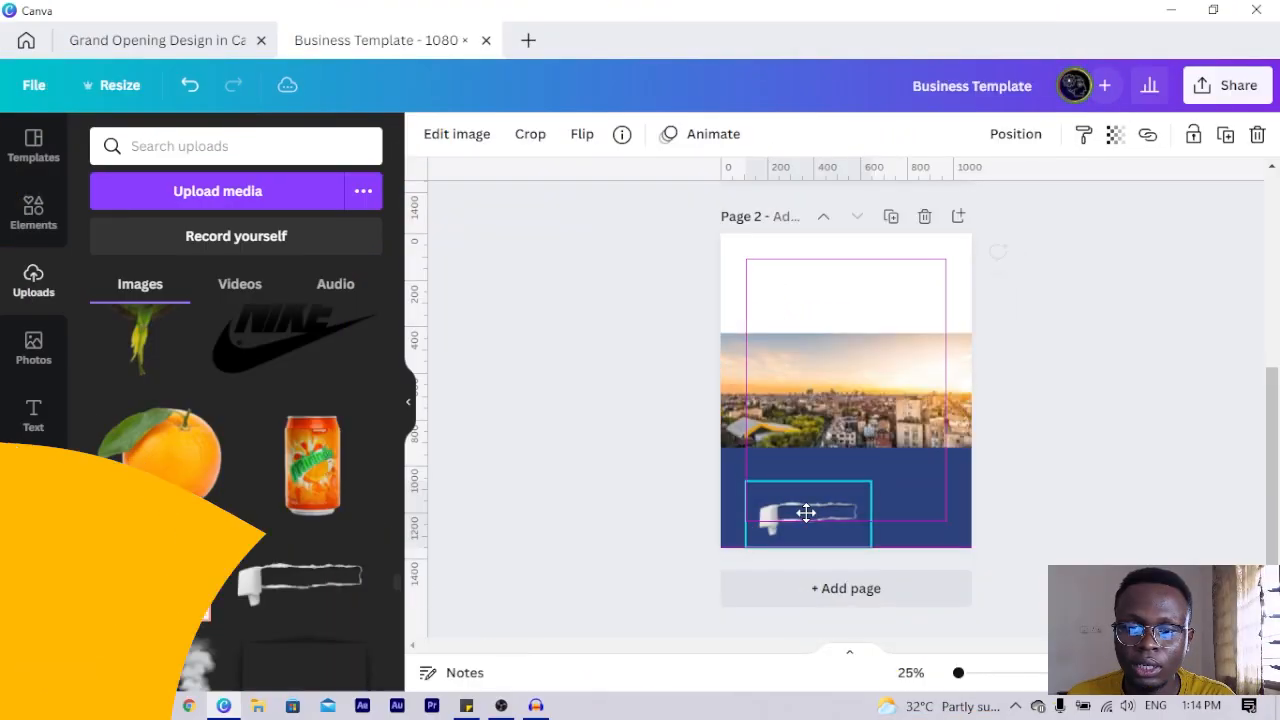
{"action": "left_click", "coordinate": [806, 511]}
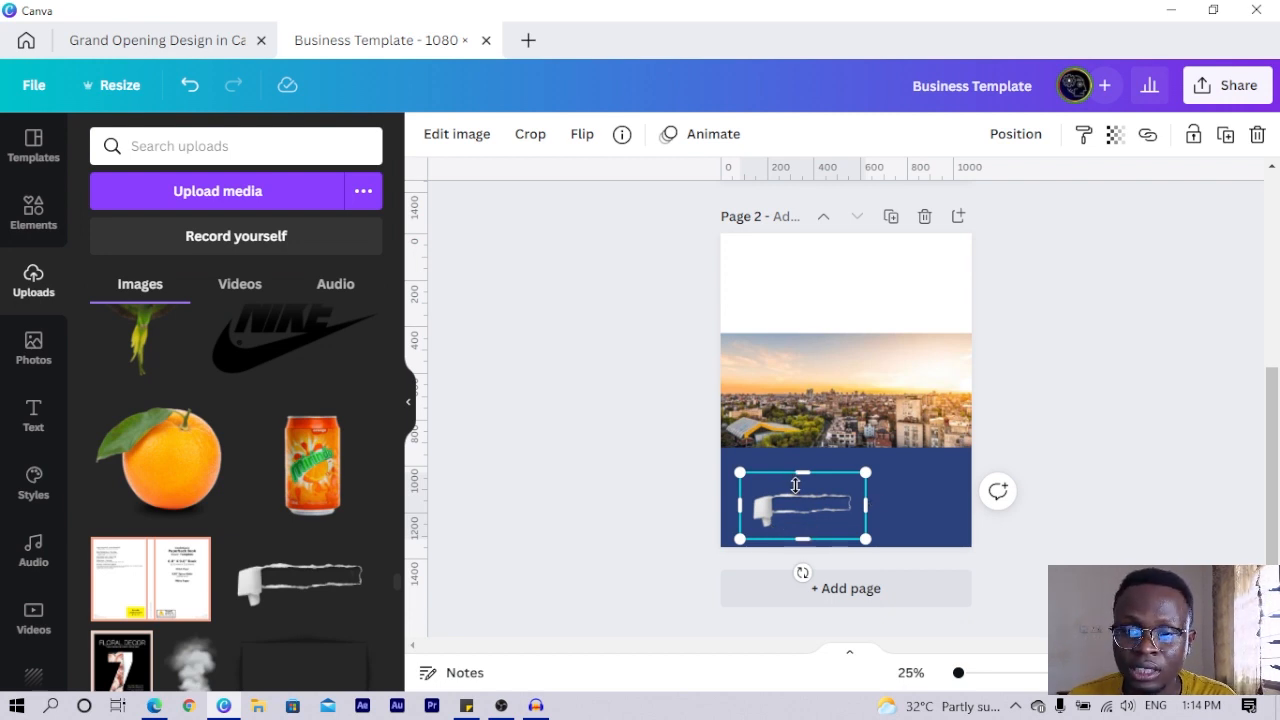
{"action": "scroll", "coordinate": [795, 485], "scroll_direction": "up", "scroll_amount": 2}
{"action": "scroll", "coordinate": [748, 515], "scroll_direction": "up", "scroll_amount": 2}
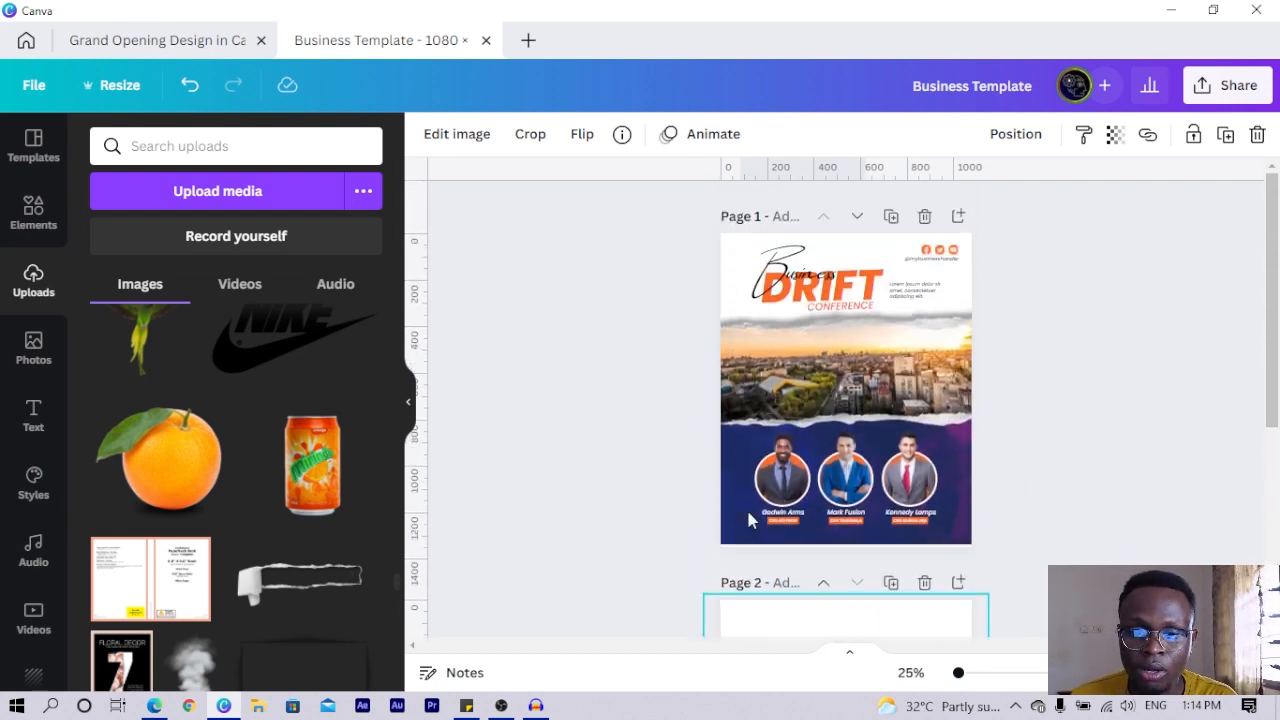
{"action": "scroll", "coordinate": [748, 512], "scroll_direction": "down", "scroll_amount": 2}
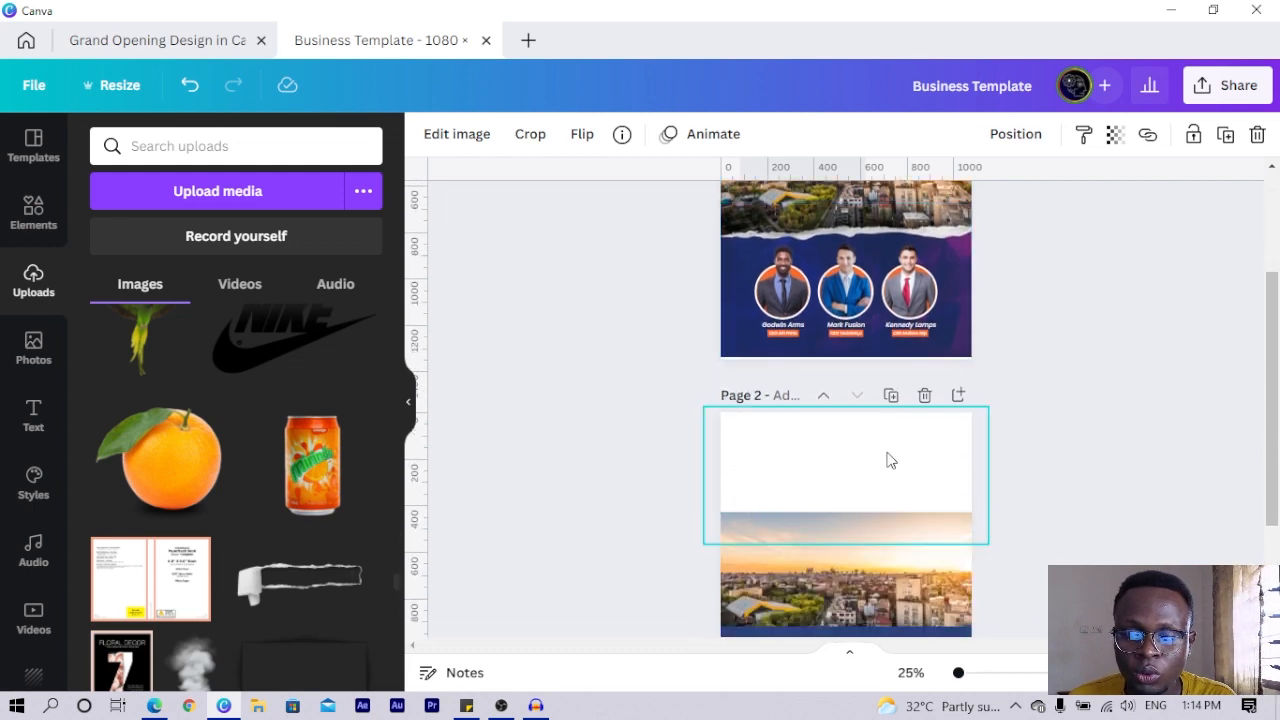
Toggle the brush stroke's lock back off so it stays unlocked.
{"action": "left_click", "coordinate": [1195, 137]}
{"action": "scroll", "coordinate": [939, 536], "scroll_direction": "down", "scroll_amount": 2}
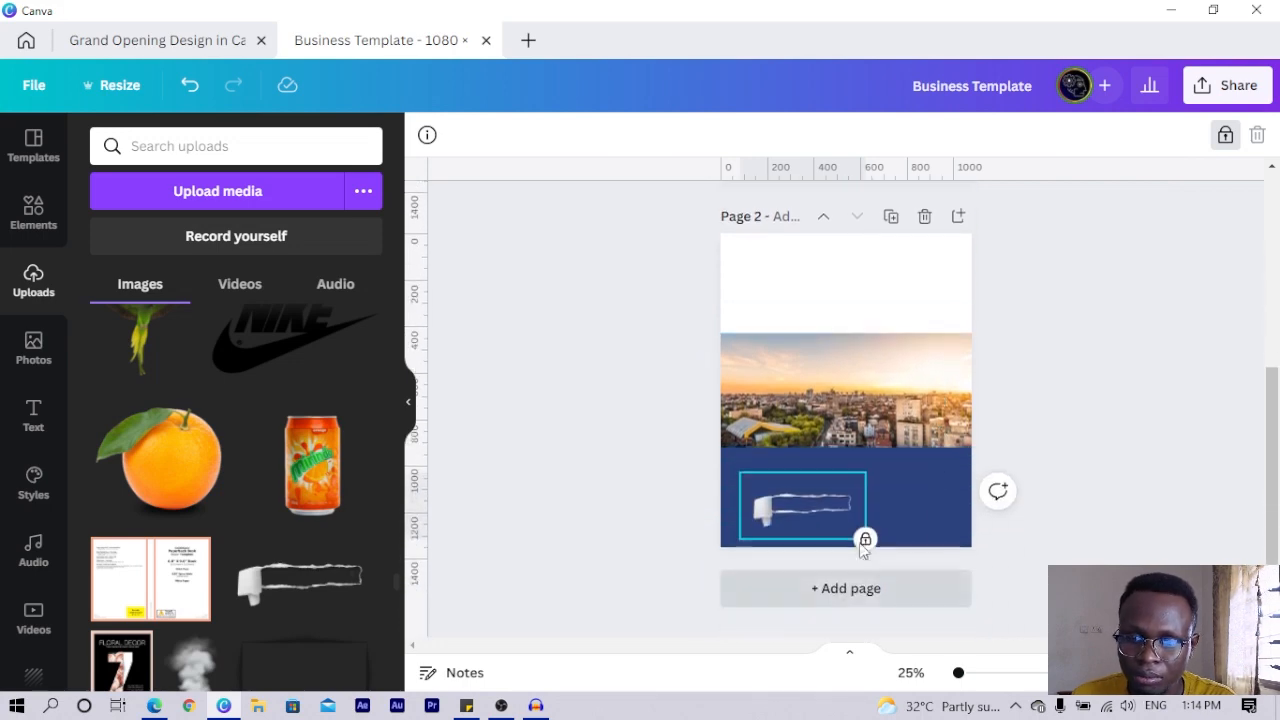
{"action": "scroll", "coordinate": [835, 498], "scroll_direction": "up", "scroll_amount": 1}
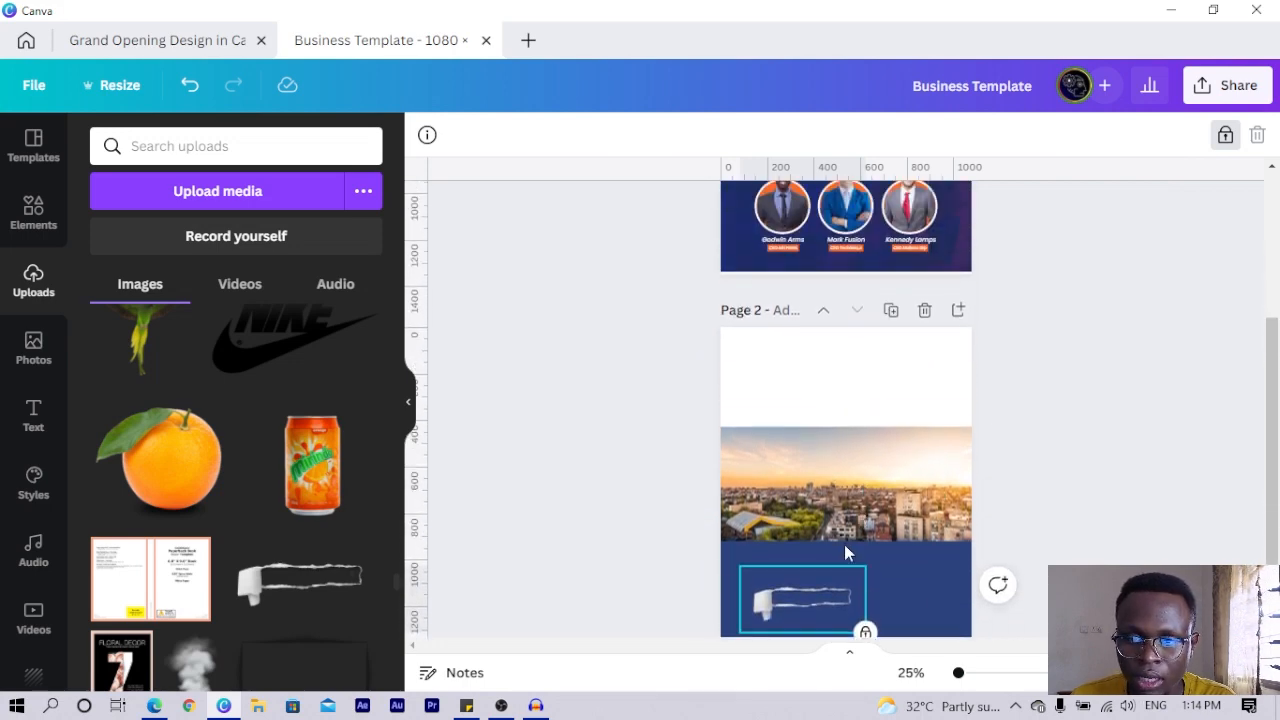
{"action": "left_click", "coordinate": [1225, 138]}
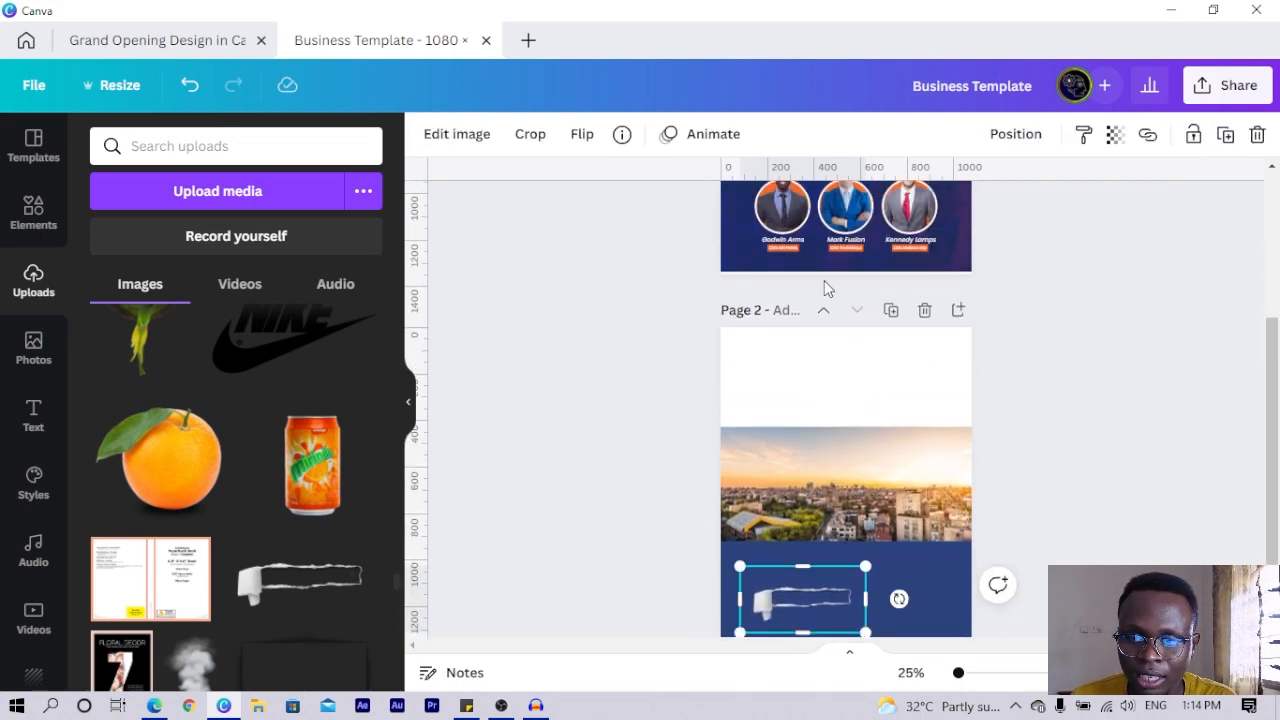
Lock the white top block of page 2 in place.
{"action": "left_click", "coordinate": [814, 386]}
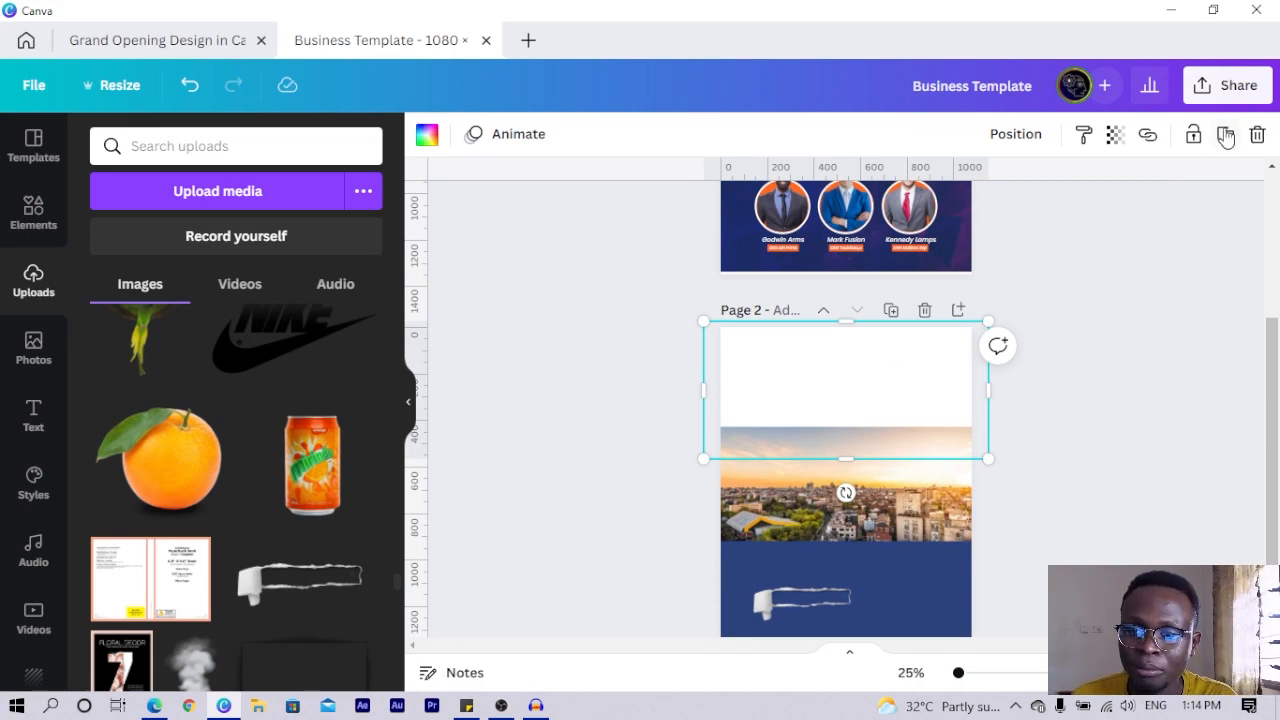
{"action": "left_click", "coordinate": [1018, 145]}
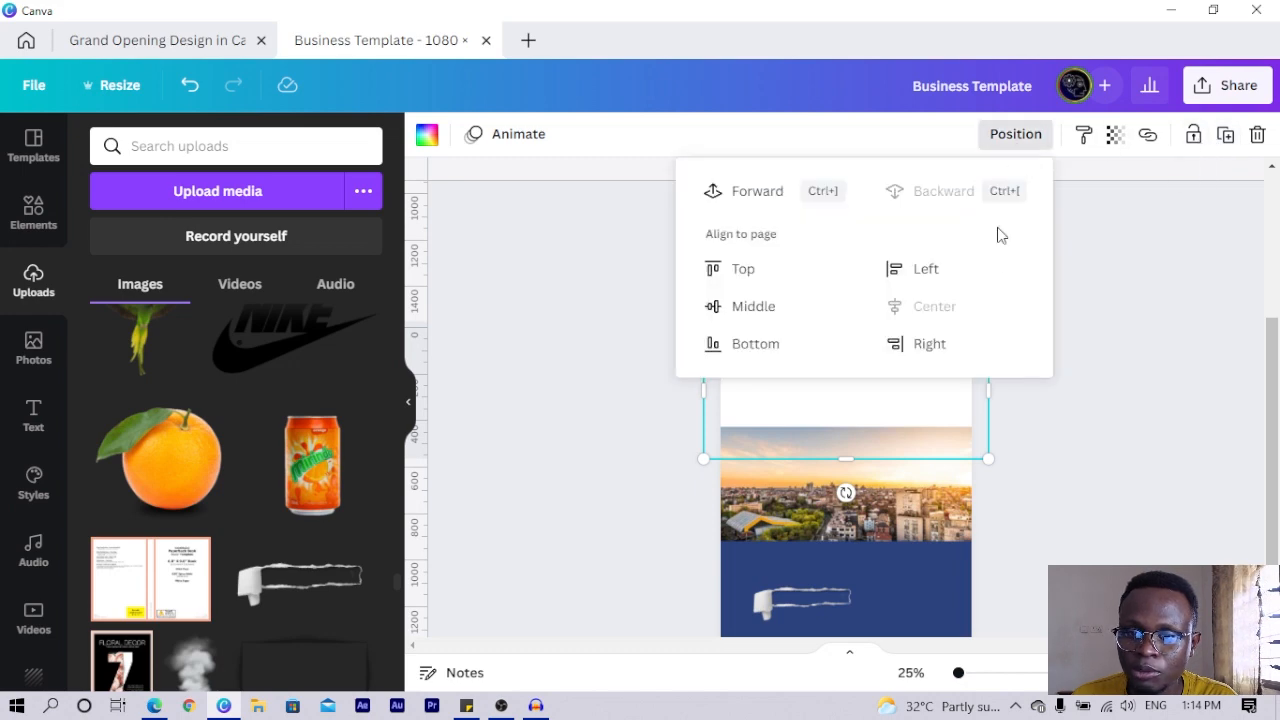
{"action": "left_click", "coordinate": [1163, 301]}
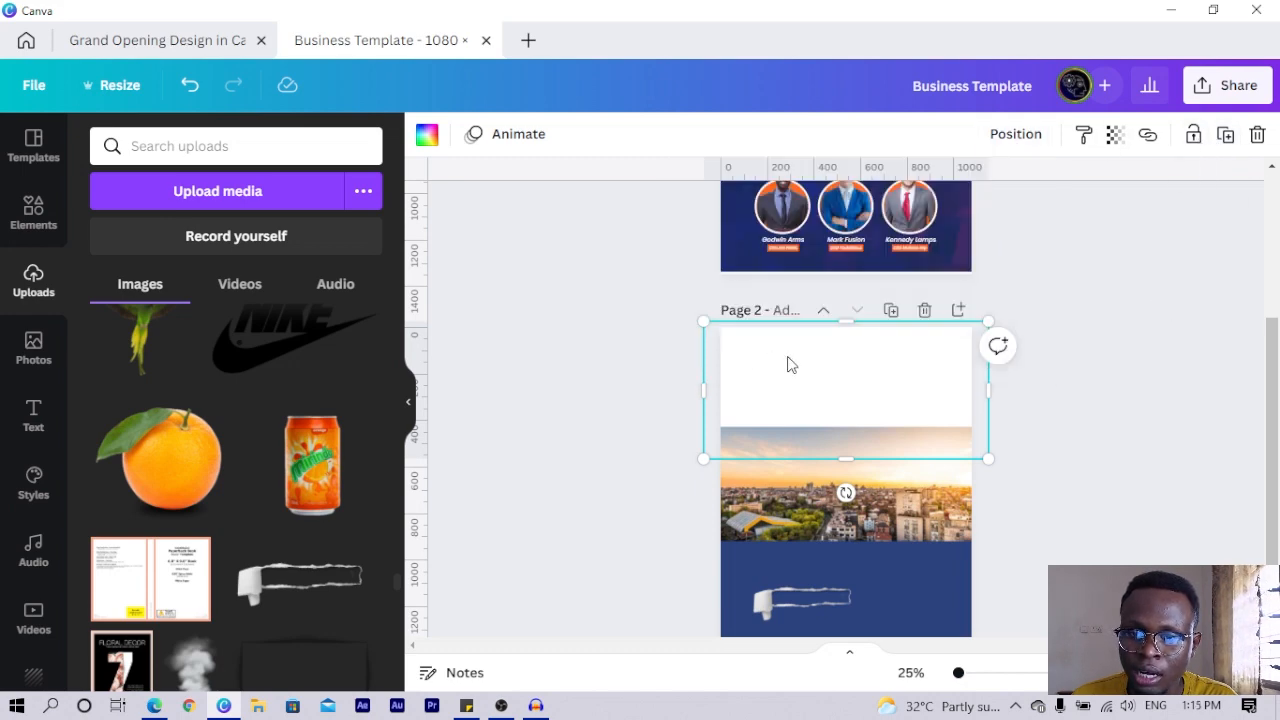
{"action": "left_click", "coordinate": [1191, 136]}
{"action": "left_click", "coordinate": [774, 494]}
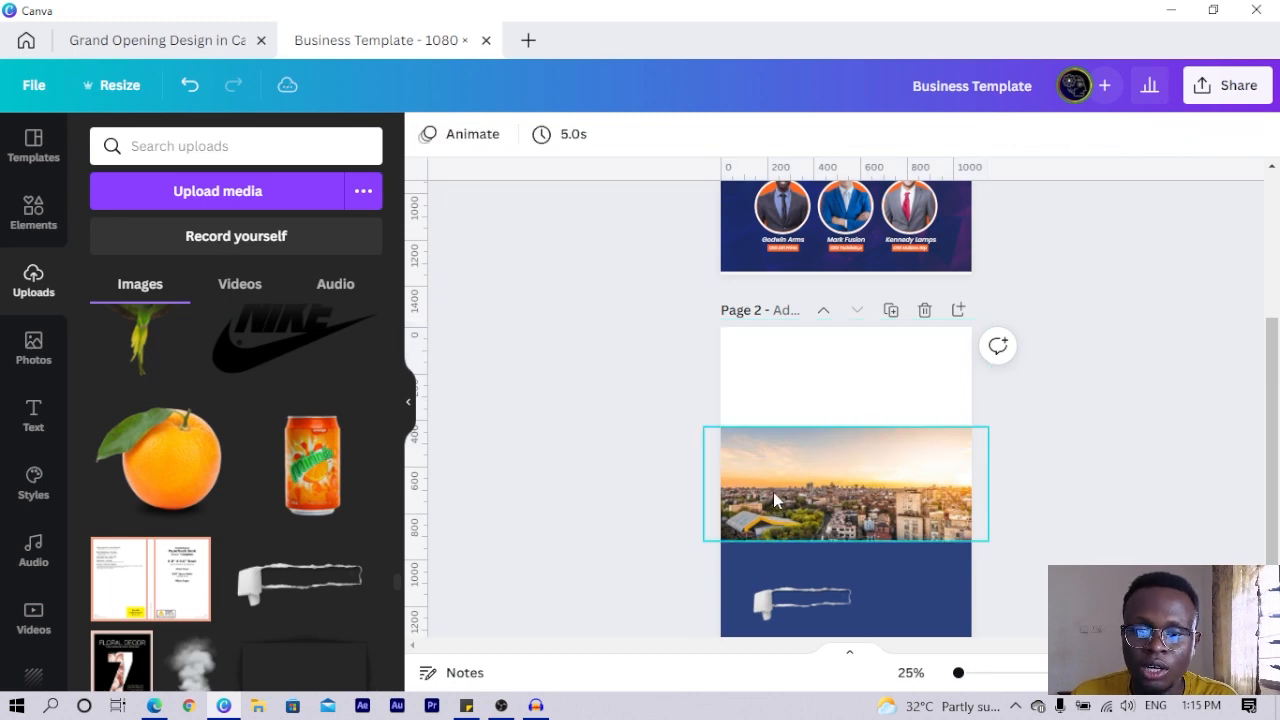
Add a paragraph text box in the white top band, enlarged to size 65.2.
{"action": "key", "text": "t"}
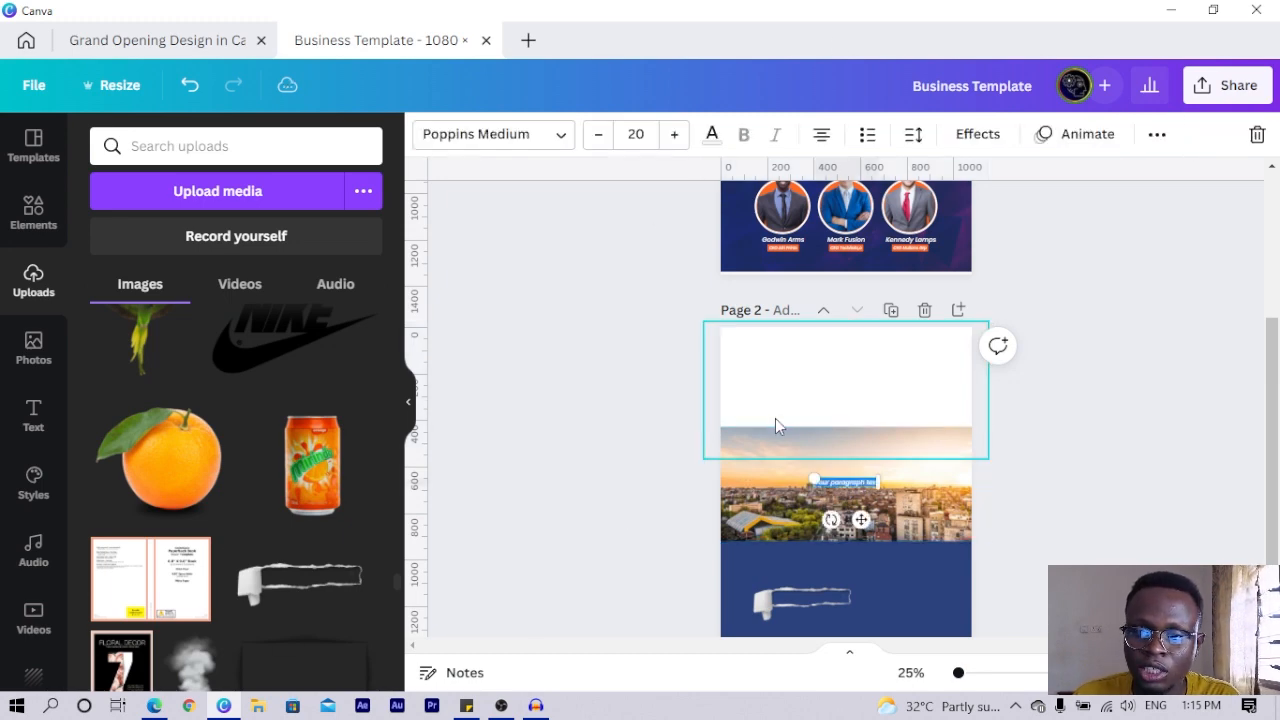
{"action": "left_click_drag", "start_coordinate": [867, 481], "coordinate": [857, 379]}
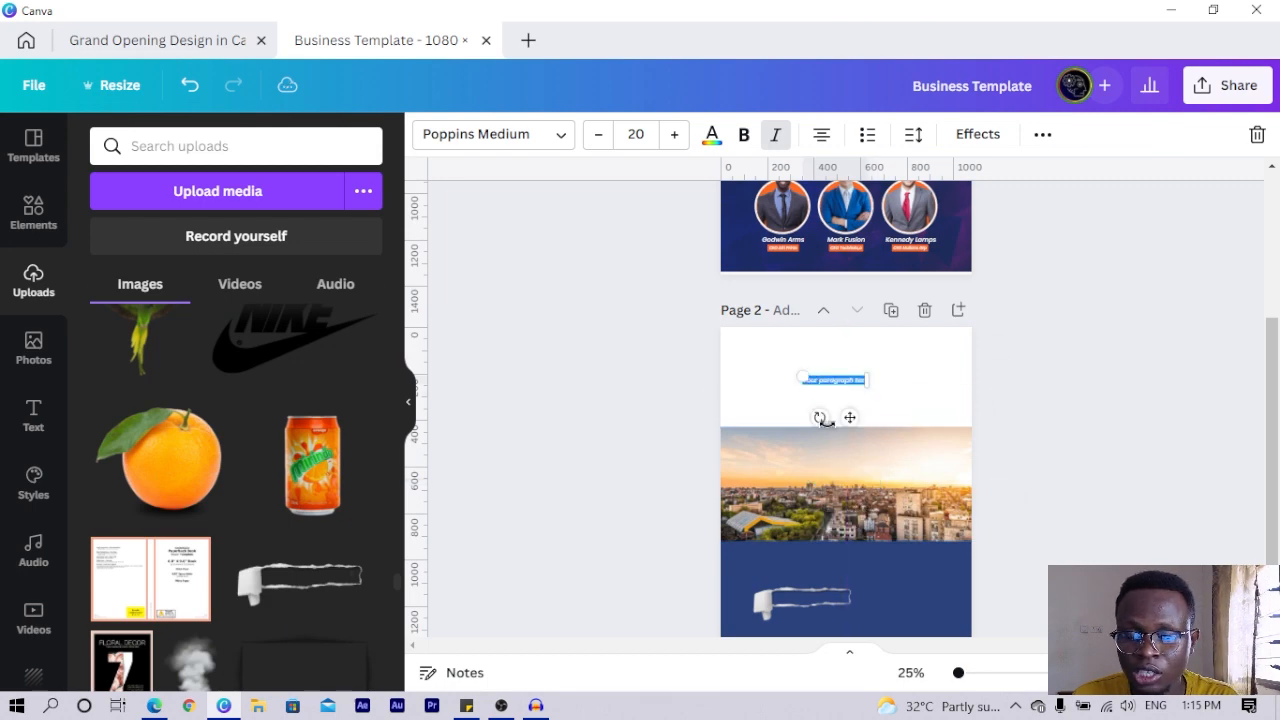
{"action": "left_click", "coordinate": [35, 415]}
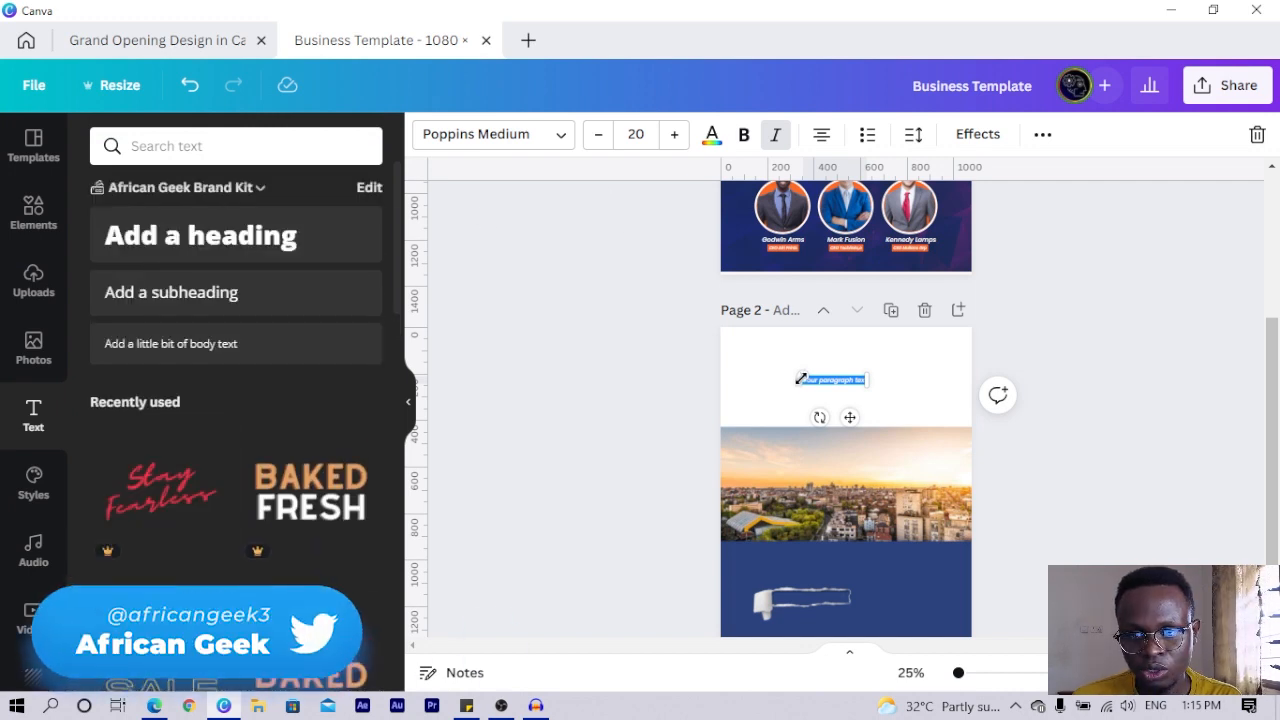
{"action": "left_click_drag", "start_coordinate": [800, 375], "coordinate": [659, 359]}
{"action": "left_click_drag", "start_coordinate": [777, 416], "coordinate": [857, 425]}
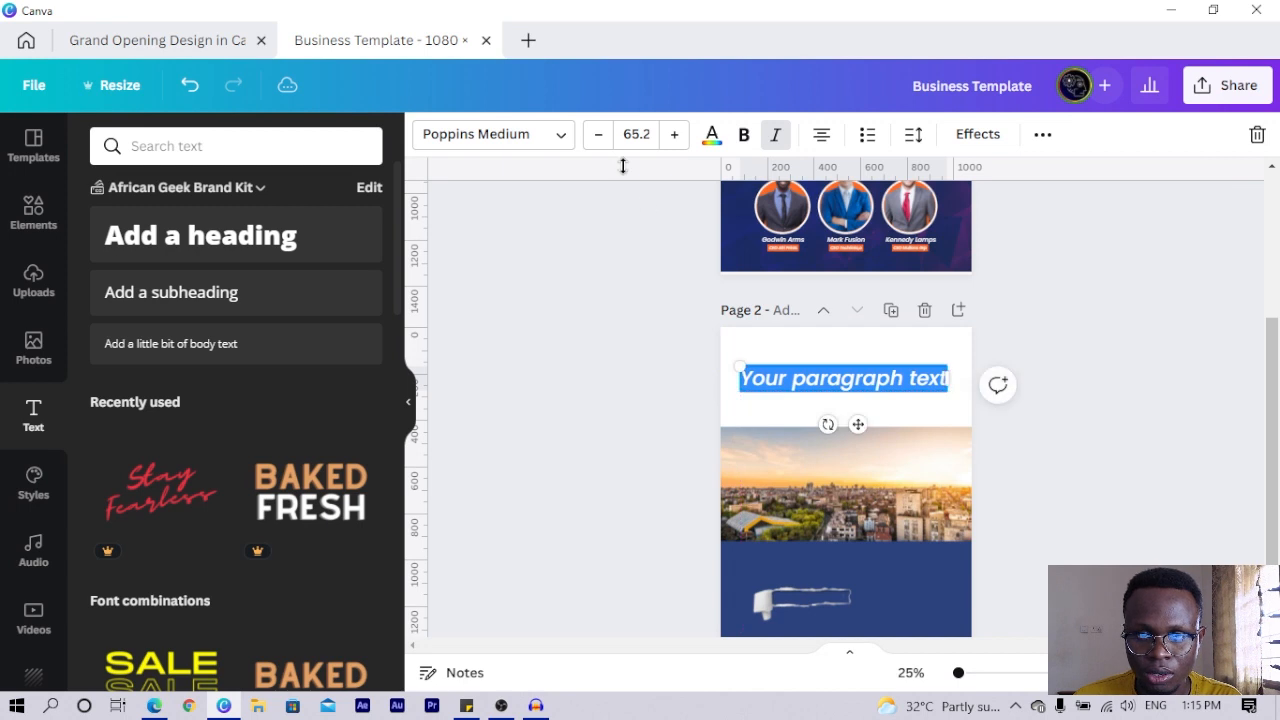
Set the text to Poppins ExtraBold and select its placeholder words.
{"action": "left_click", "coordinate": [488, 136]}
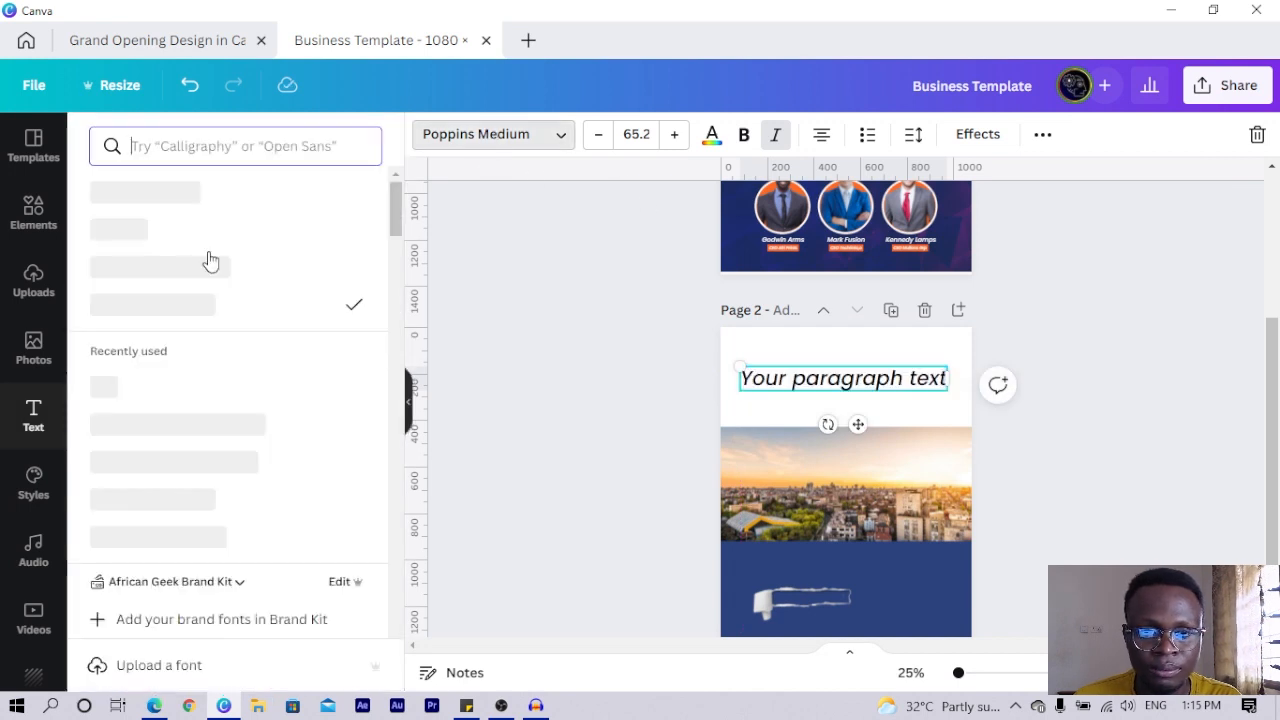
{"action": "left_click", "coordinate": [160, 265]}
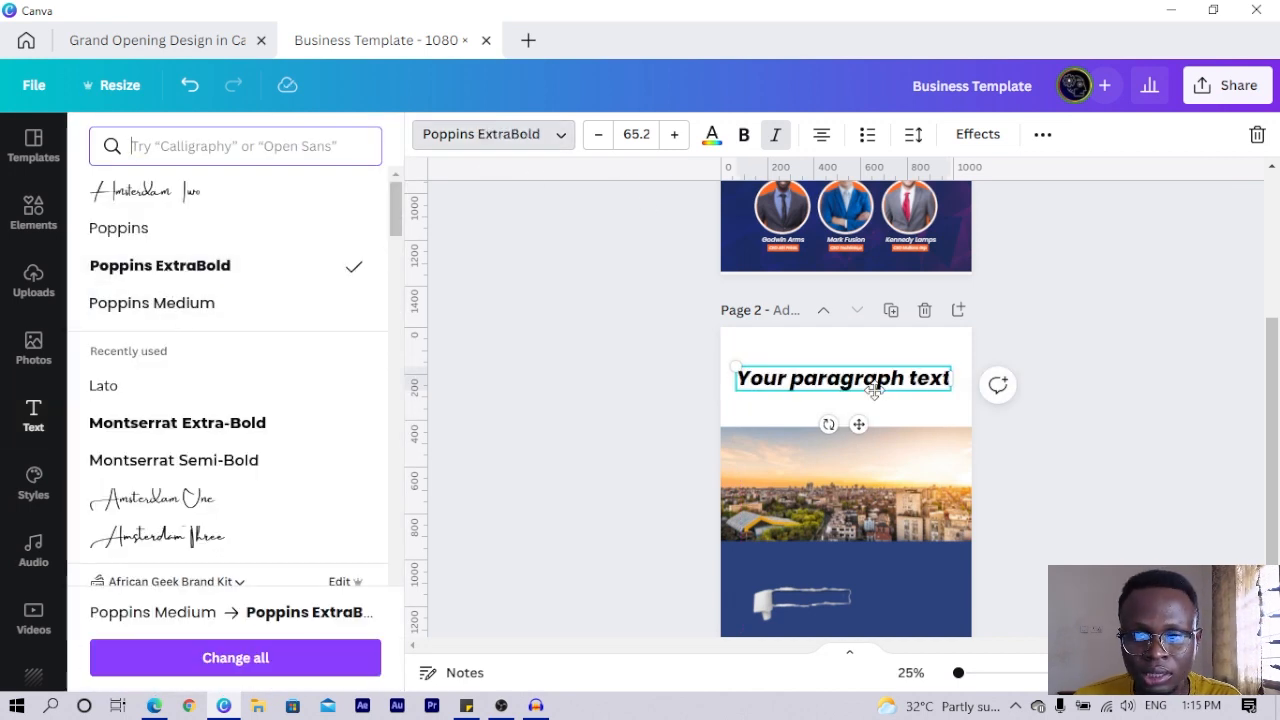
{"action": "double_click", "coordinate": [860, 378]}
{"action": "scroll", "coordinate": [860, 366], "scroll_direction": "up", "scroll_amount": 2}
{"action": "scroll", "coordinate": [860, 366], "scroll_direction": "up", "scroll_amount": 2}
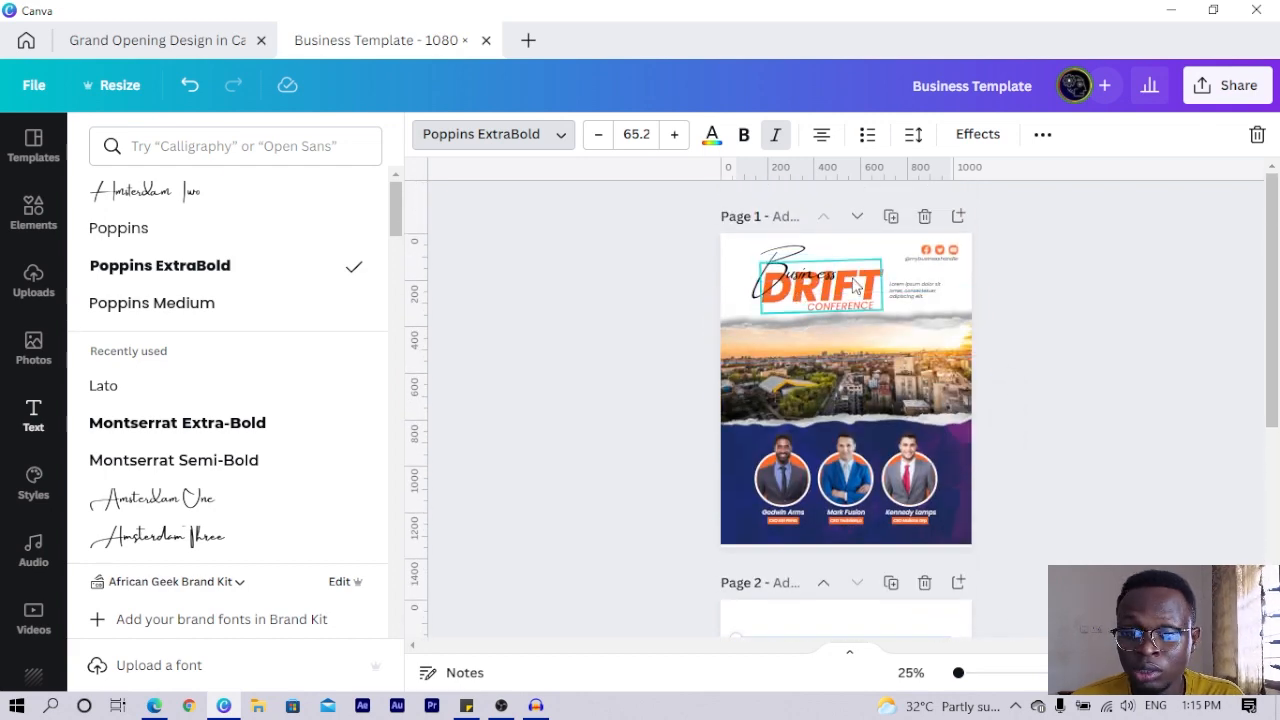
{"action": "scroll", "coordinate": [853, 285], "scroll_direction": "down", "scroll_amount": 3}
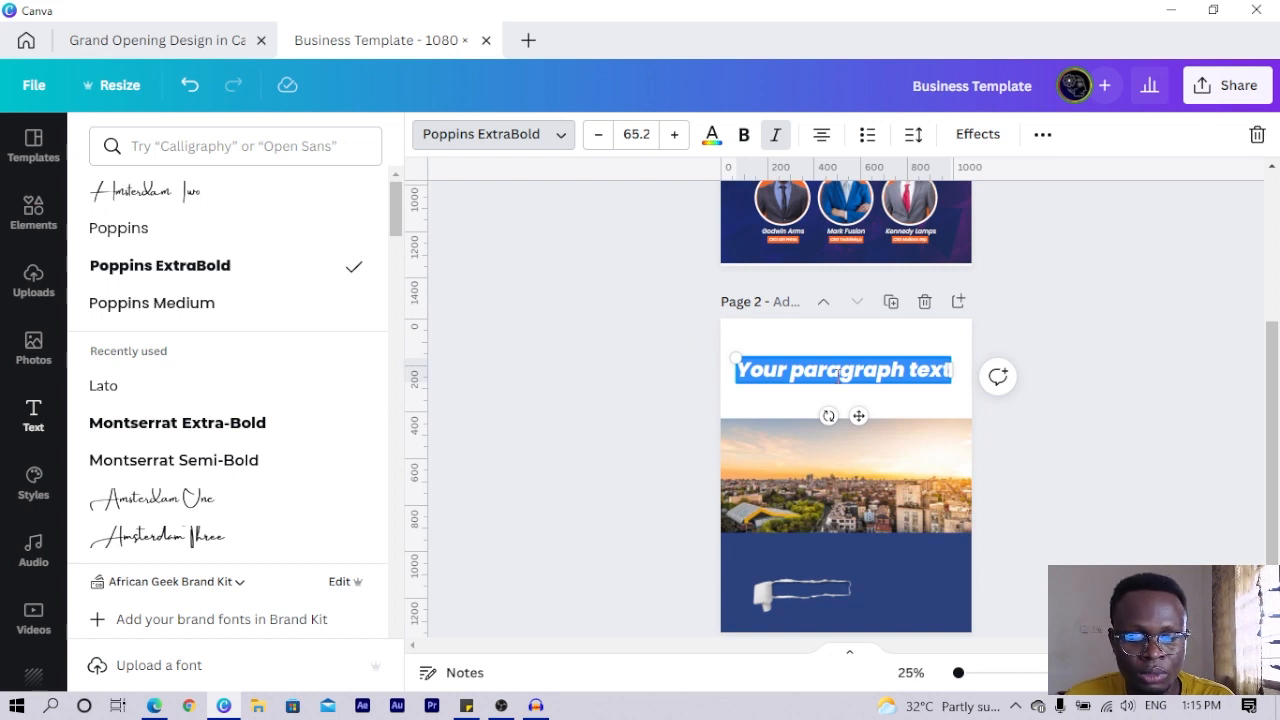
Replace the placeholder with 'BOOM' and enlarge it to size 126.
{"action": "key", "text": "BackSpace"}
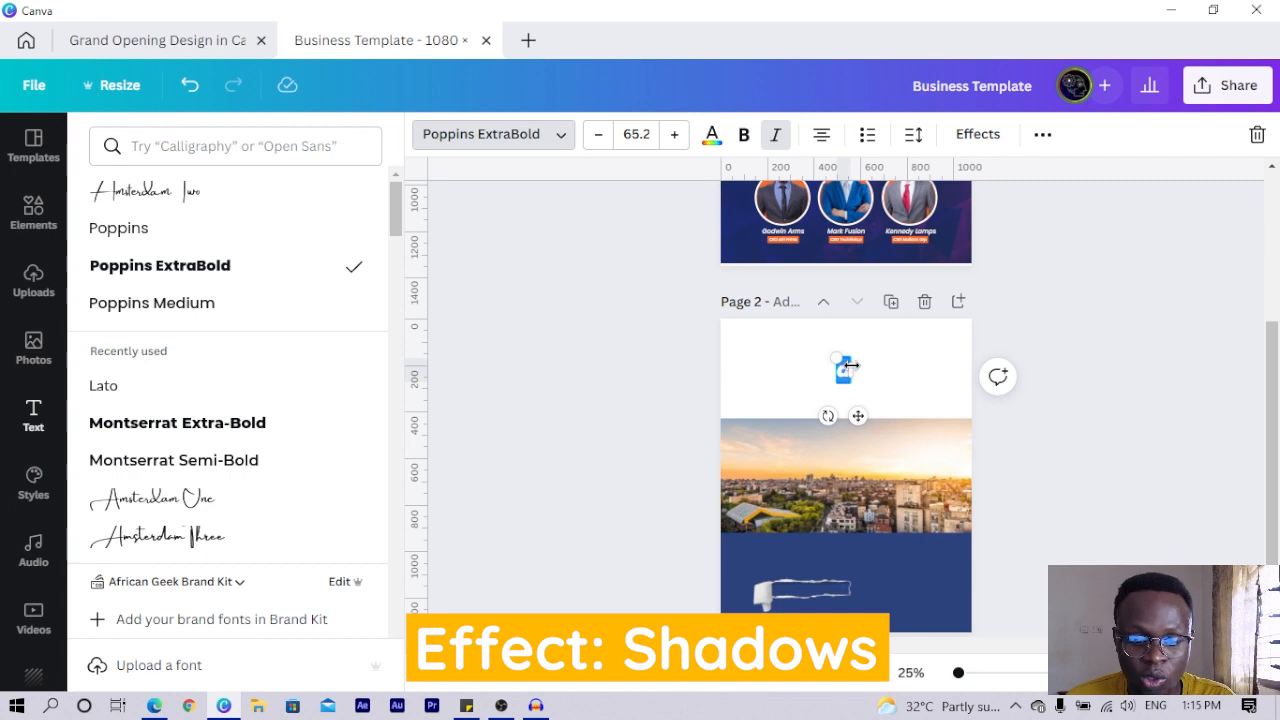
{"action": "type", "text": "BOOM"}
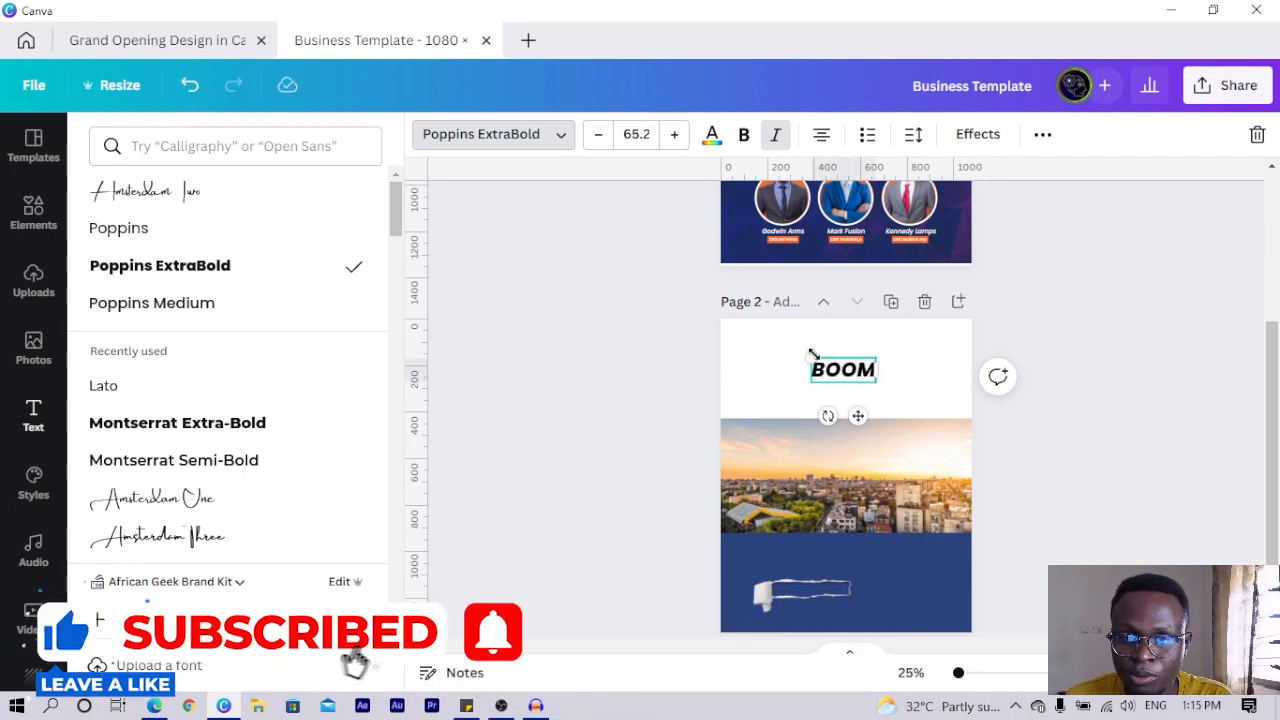
{"action": "left_click_drag", "start_coordinate": [811, 357], "coordinate": [752, 338]}
{"action": "left_click_drag", "start_coordinate": [838, 420], "coordinate": [837, 436]}
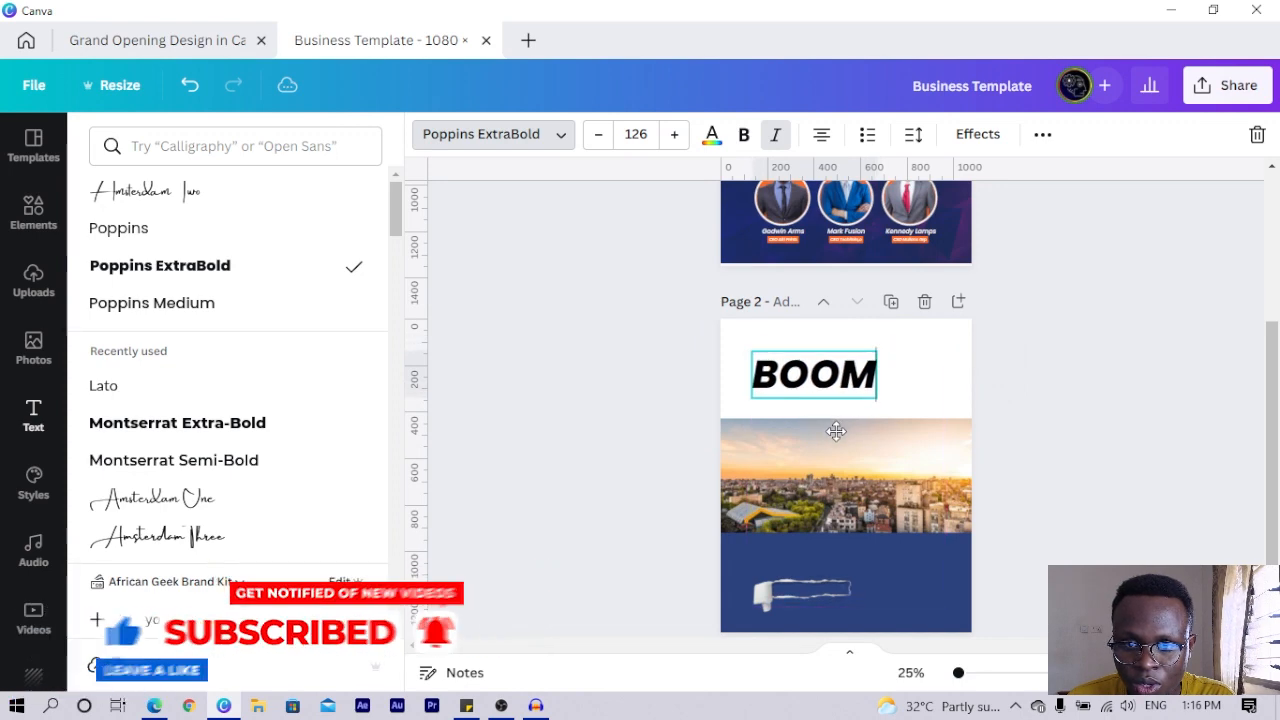
Colour BOOM orange #EC9A23 sampled from the city photo, enlarged to size 154.
{"action": "left_click", "coordinate": [711, 138]}
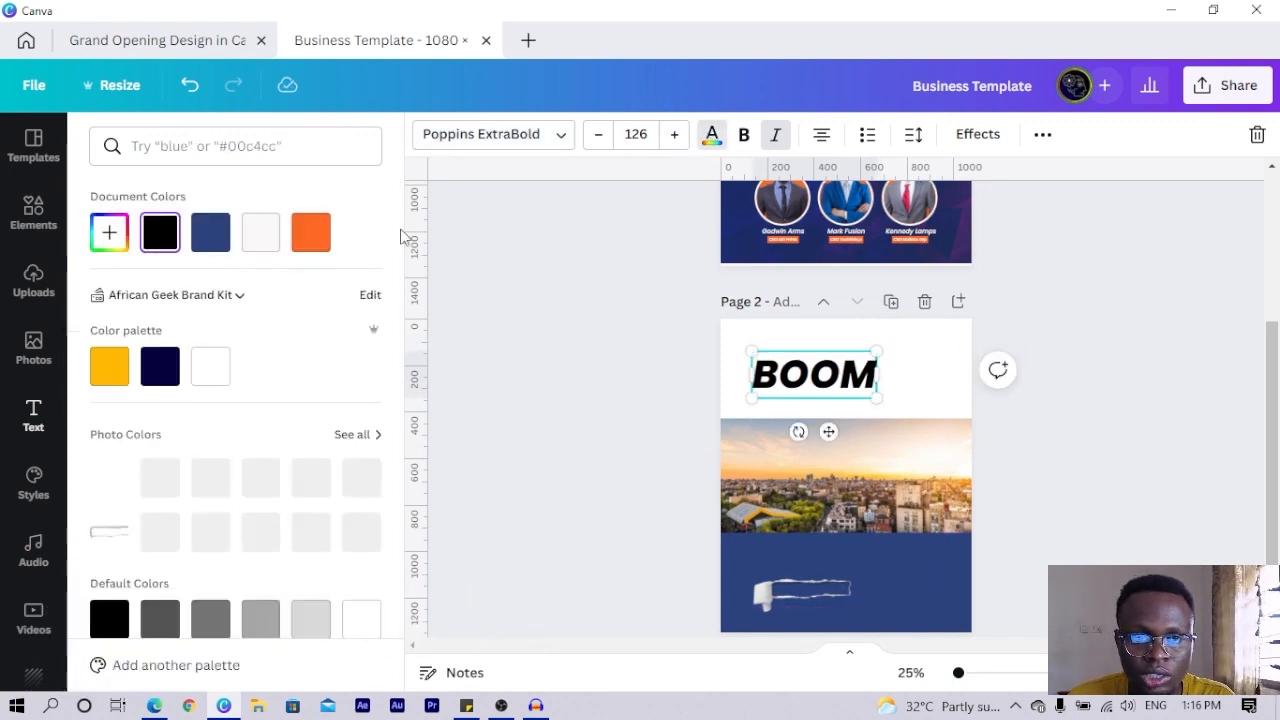
{"action": "left_click", "coordinate": [110, 240]}
{"action": "left_click", "coordinate": [337, 424]}
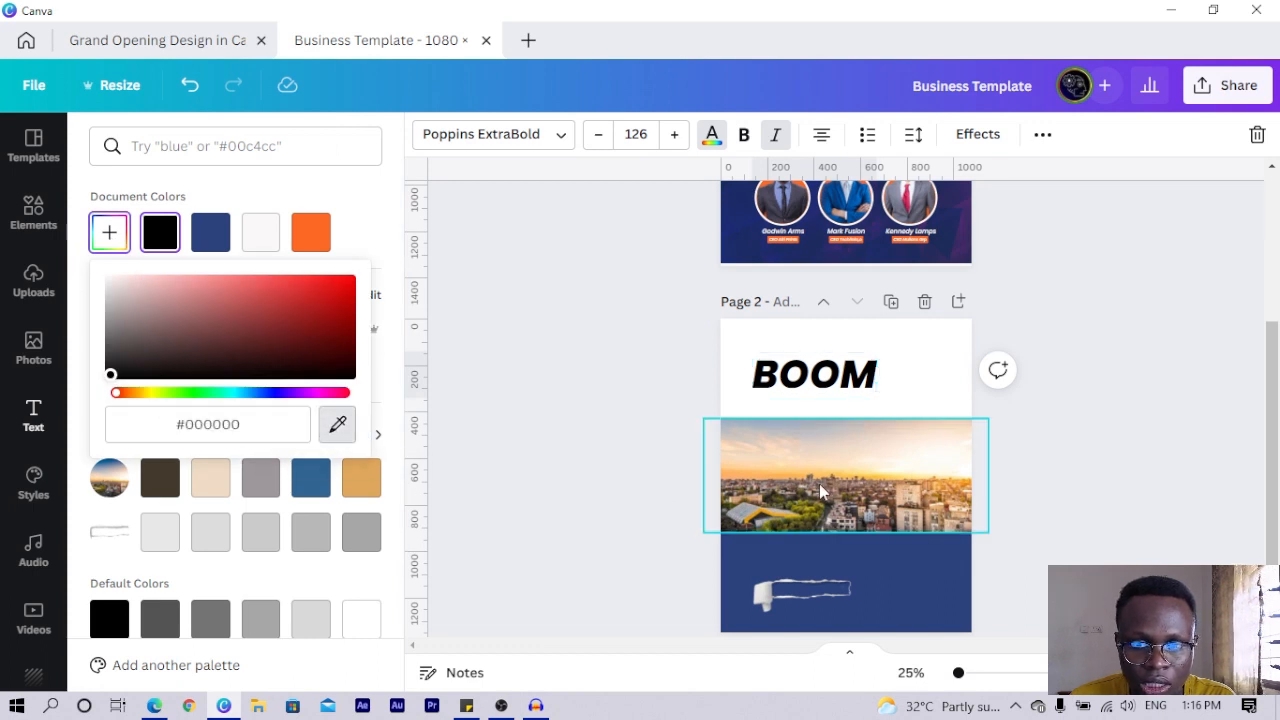
{"action": "left_click", "coordinate": [970, 482]}
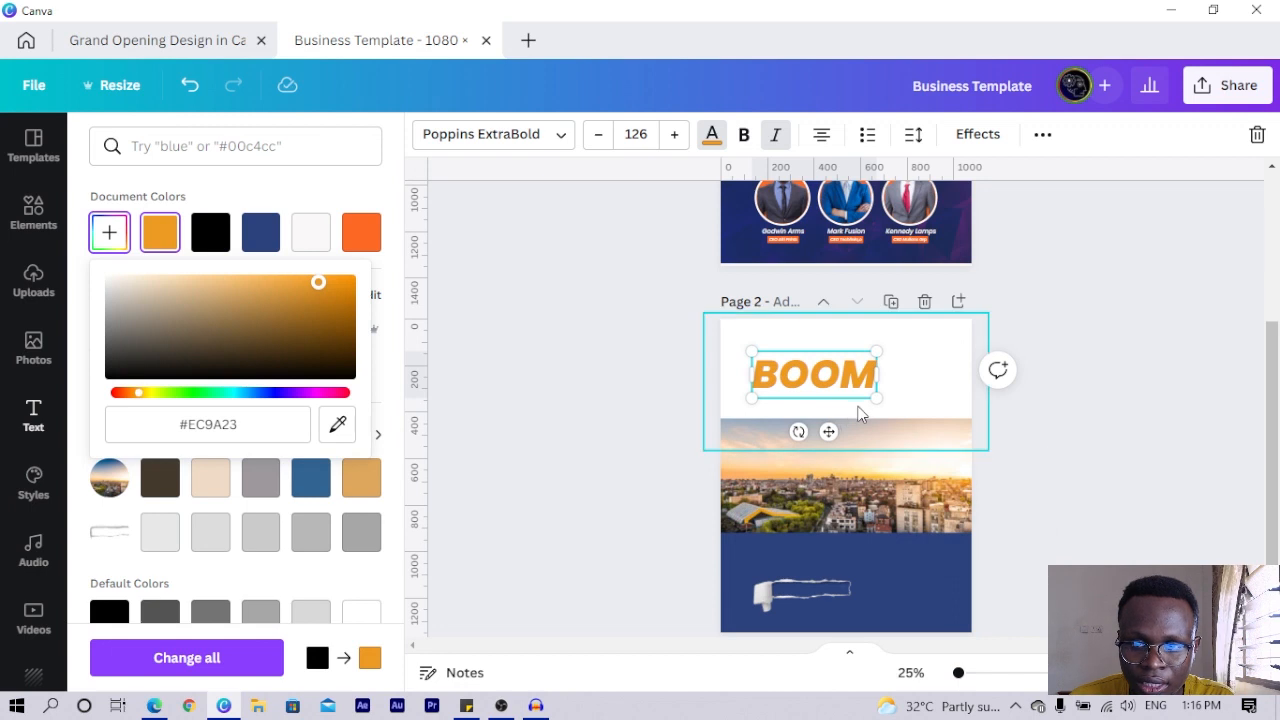
{"action": "left_click_drag", "start_coordinate": [886, 410], "coordinate": [905, 416]}
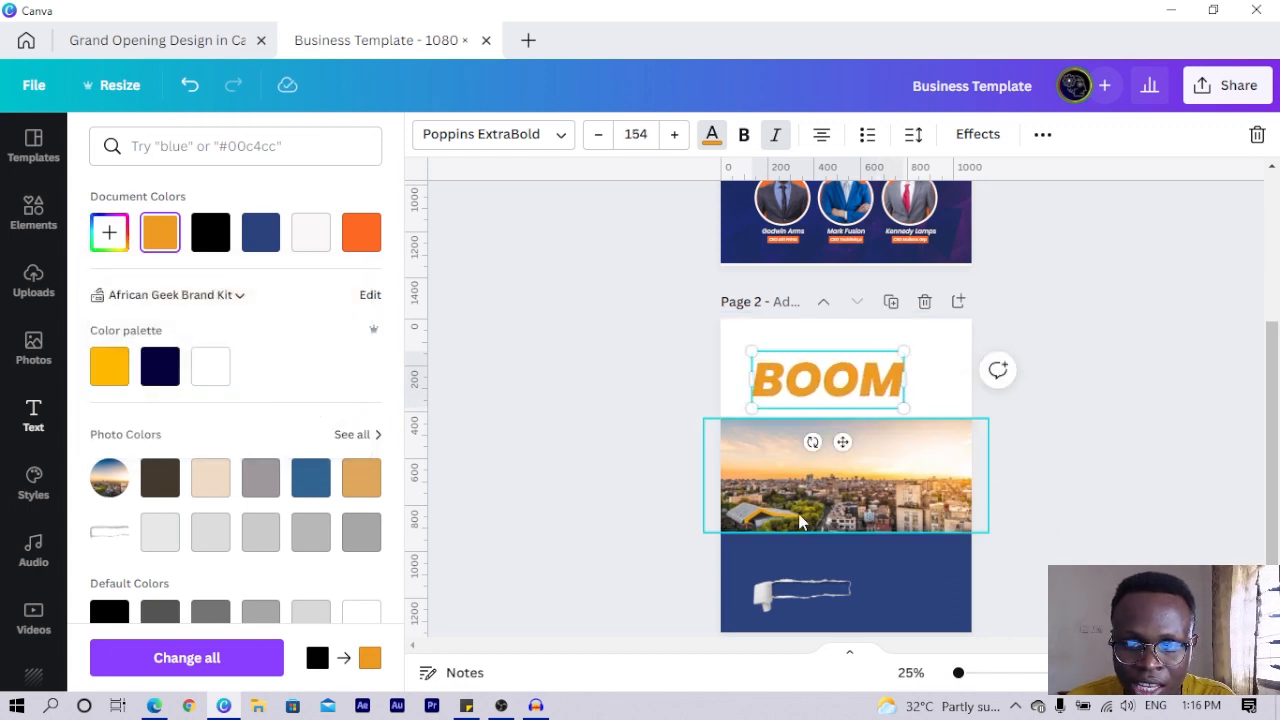
{"action": "left_click", "coordinate": [587, 423]}
{"action": "left_click_drag", "start_coordinate": [820, 370], "coordinate": [814, 362]}
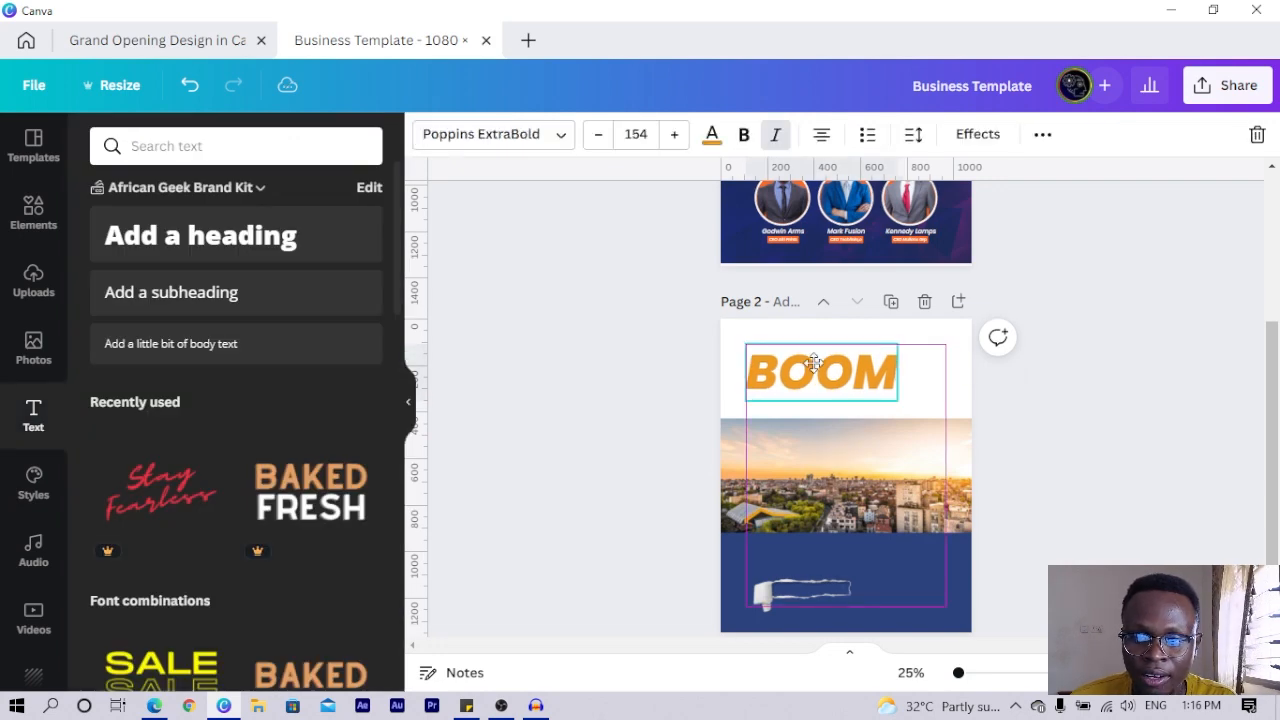
{"action": "left_click", "coordinate": [712, 134]}
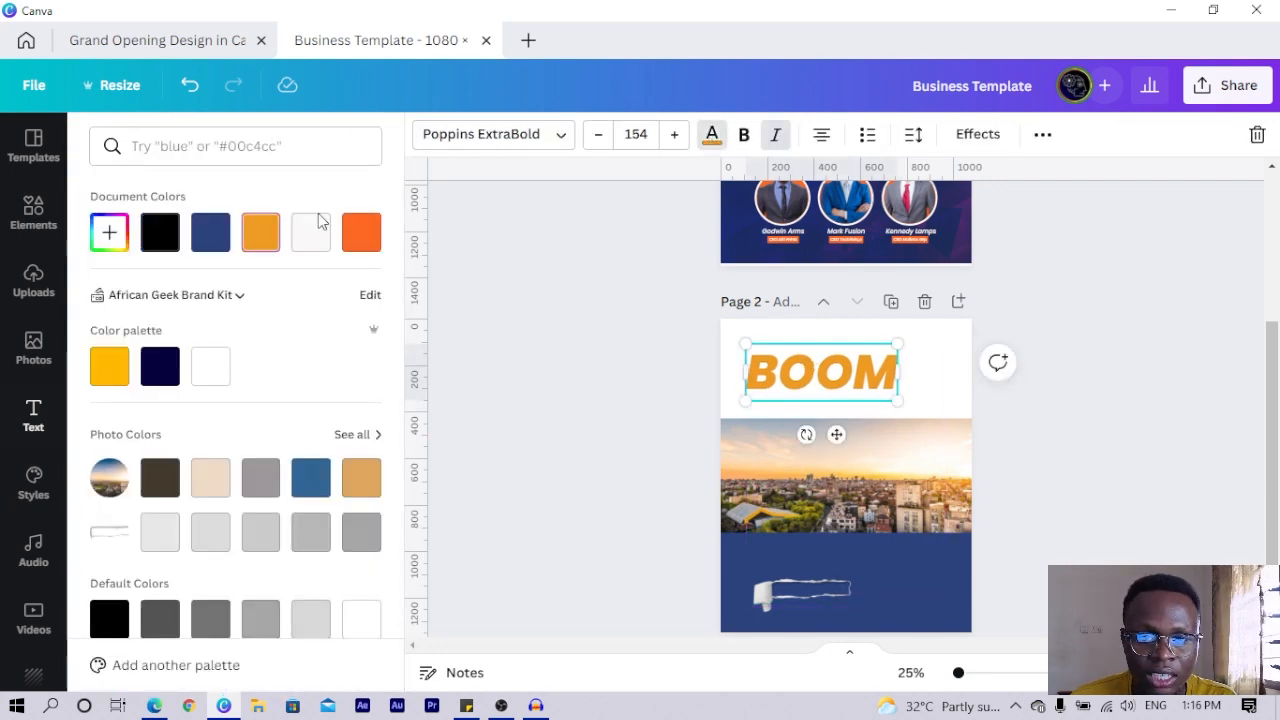
{"action": "left_click", "coordinate": [110, 236]}
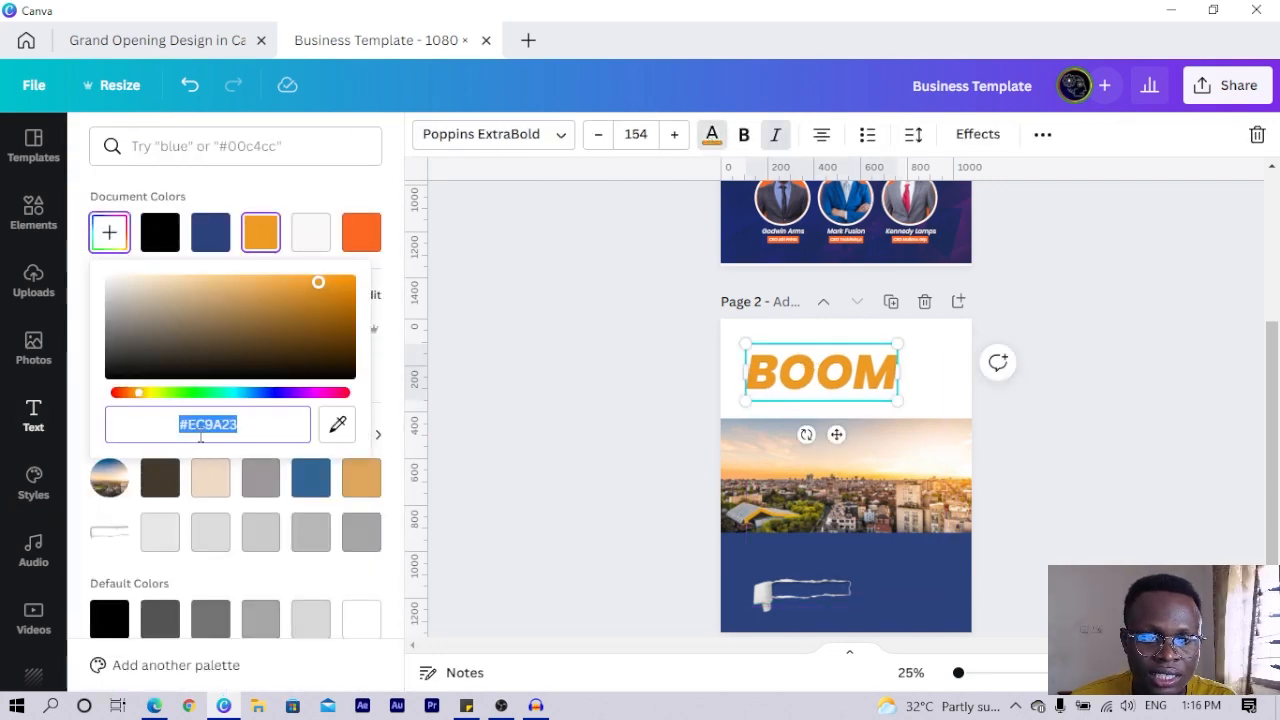
{"action": "left_click", "coordinate": [932, 388]}
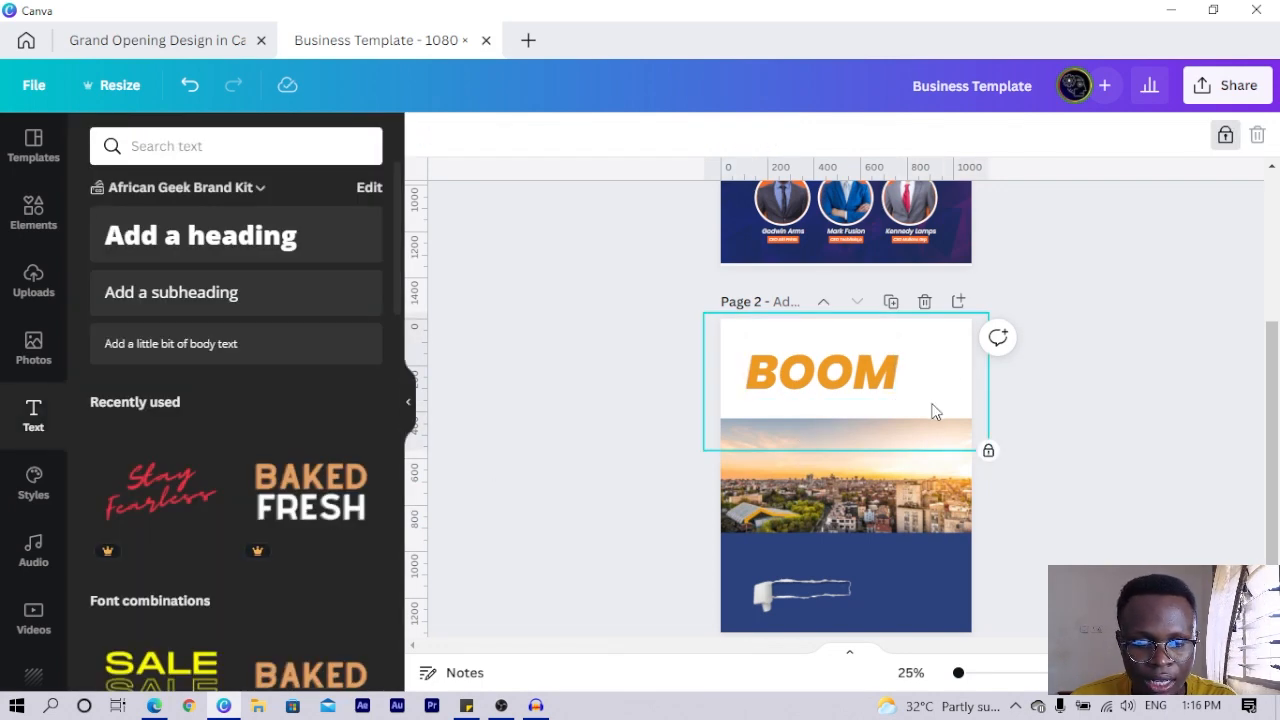
Add a second text box in Amsterdam Two, enlarged and moved onto BOOM.
{"action": "key", "text": "t"}
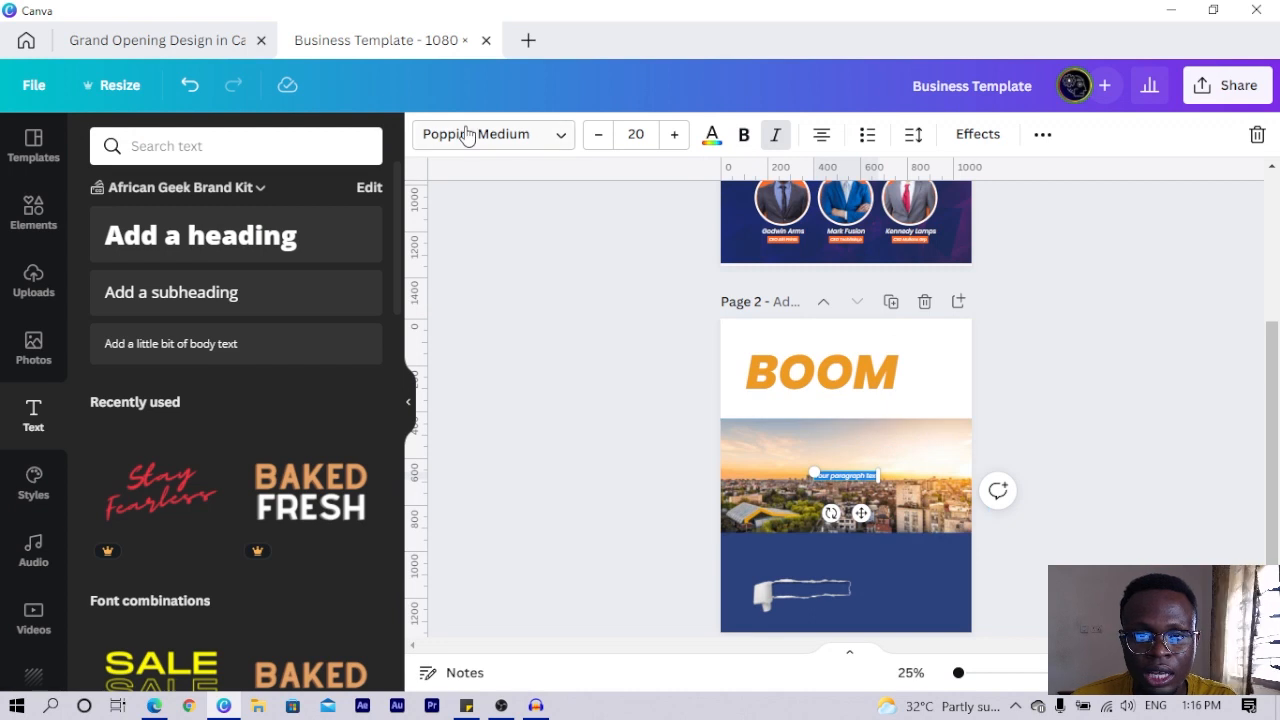
{"action": "left_click", "coordinate": [472, 146]}
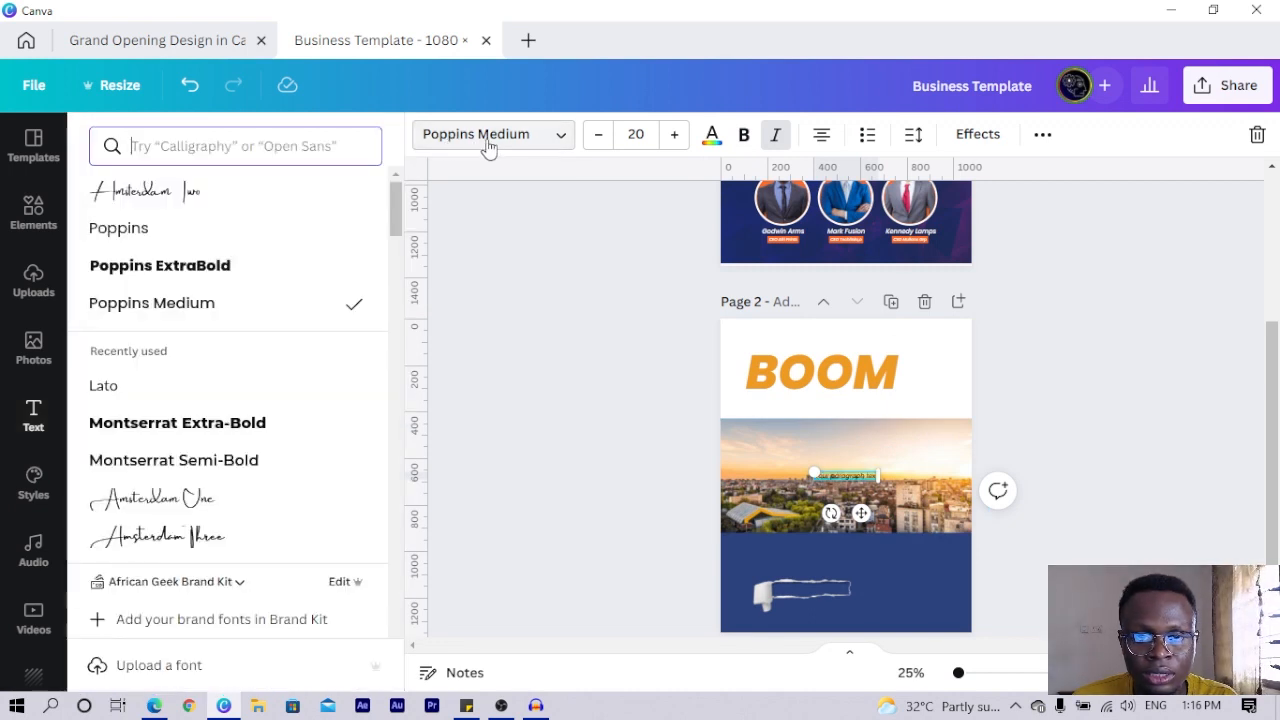
{"action": "left_click", "coordinate": [124, 195]}
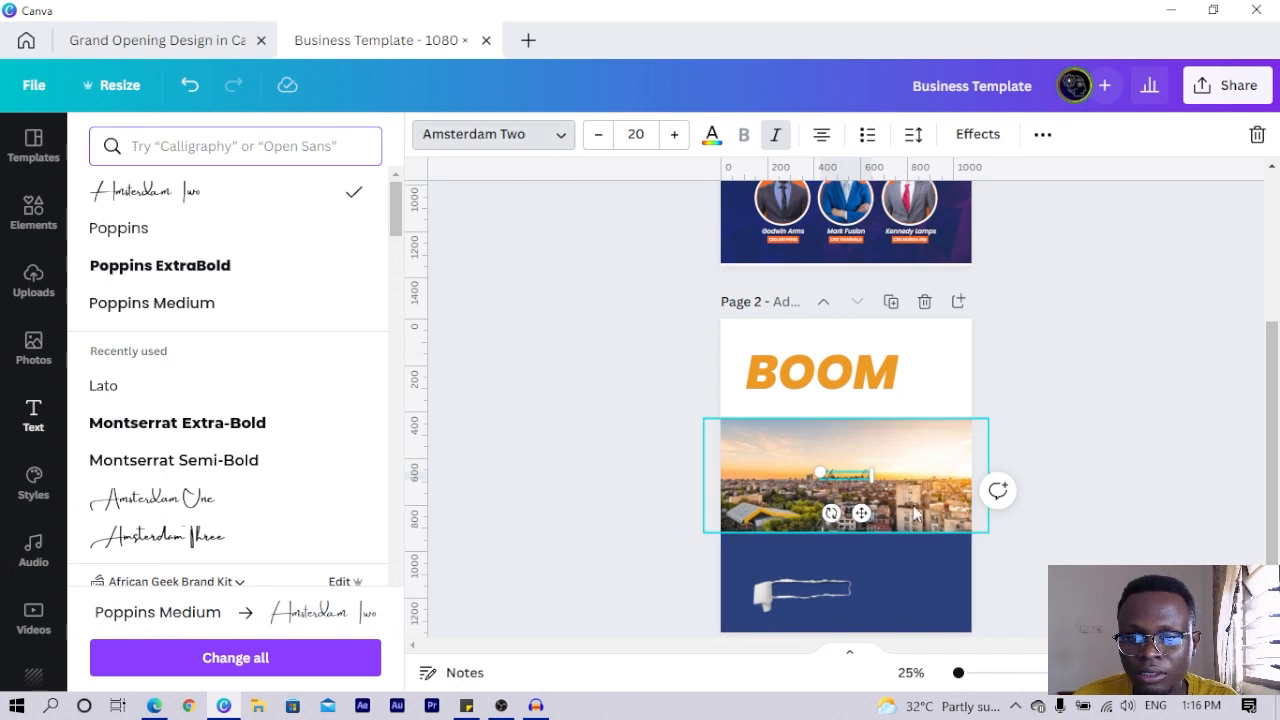
{"action": "left_click_drag", "start_coordinate": [822, 471], "coordinate": [728, 460]}
{"action": "left_click_drag", "start_coordinate": [816, 515], "coordinate": [810, 398]}
Replace its placeholder with 'Multi-figure' and enlarge the script text.
{"action": "double_click", "coordinate": [795, 357]}
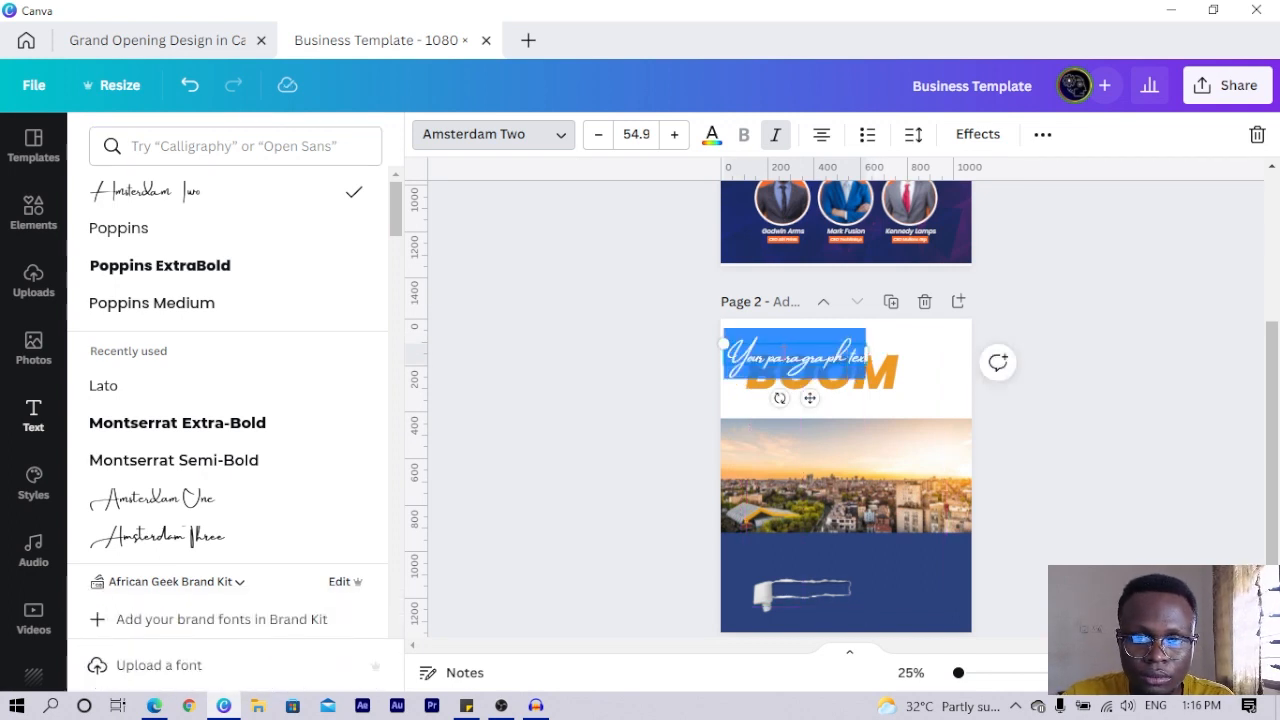
{"action": "key", "text": "BackSpace"}
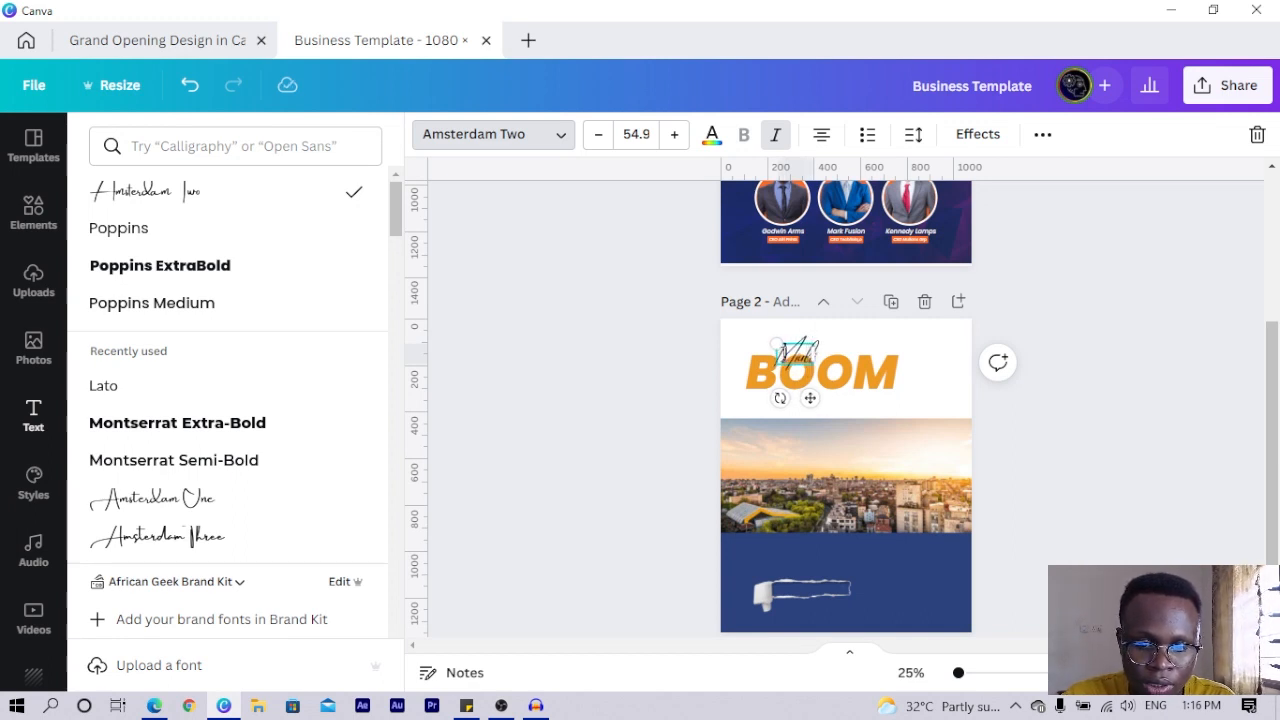
{"action": "type", "text": "Multi-figure"}
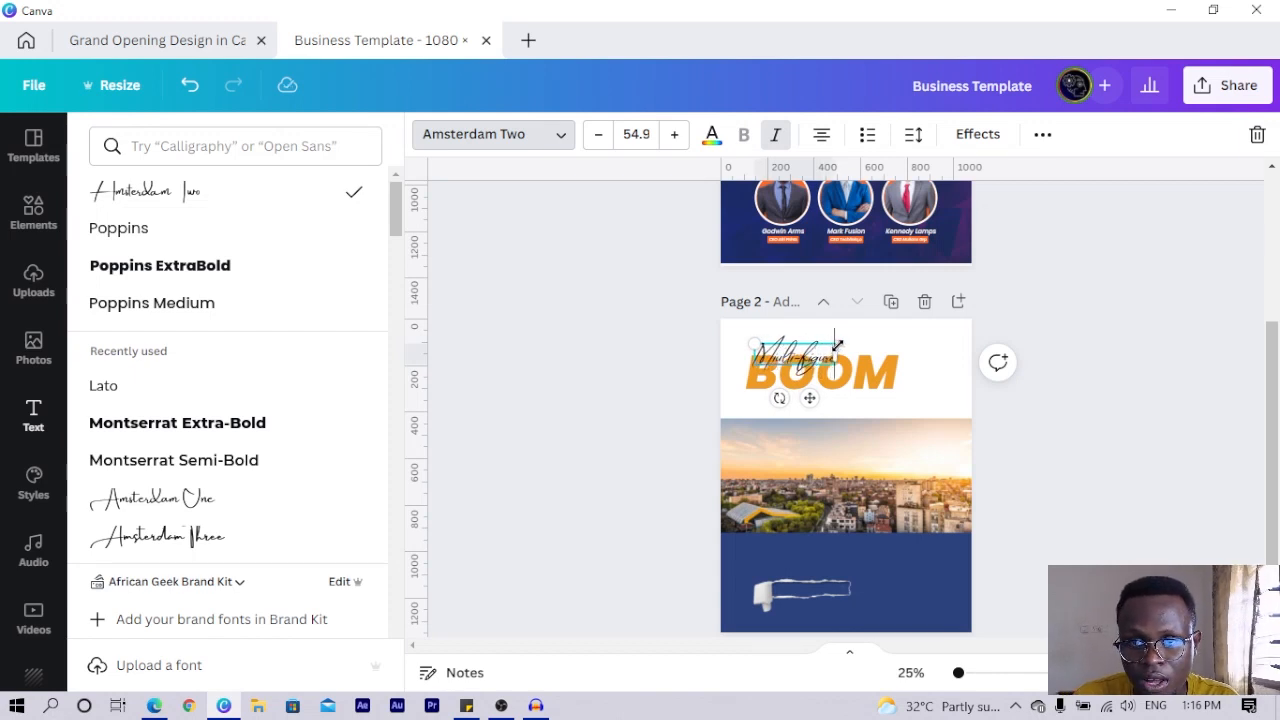
{"action": "left_click_drag", "start_coordinate": [836, 344], "coordinate": [884, 362]}
{"action": "left_click", "coordinate": [586, 424]}
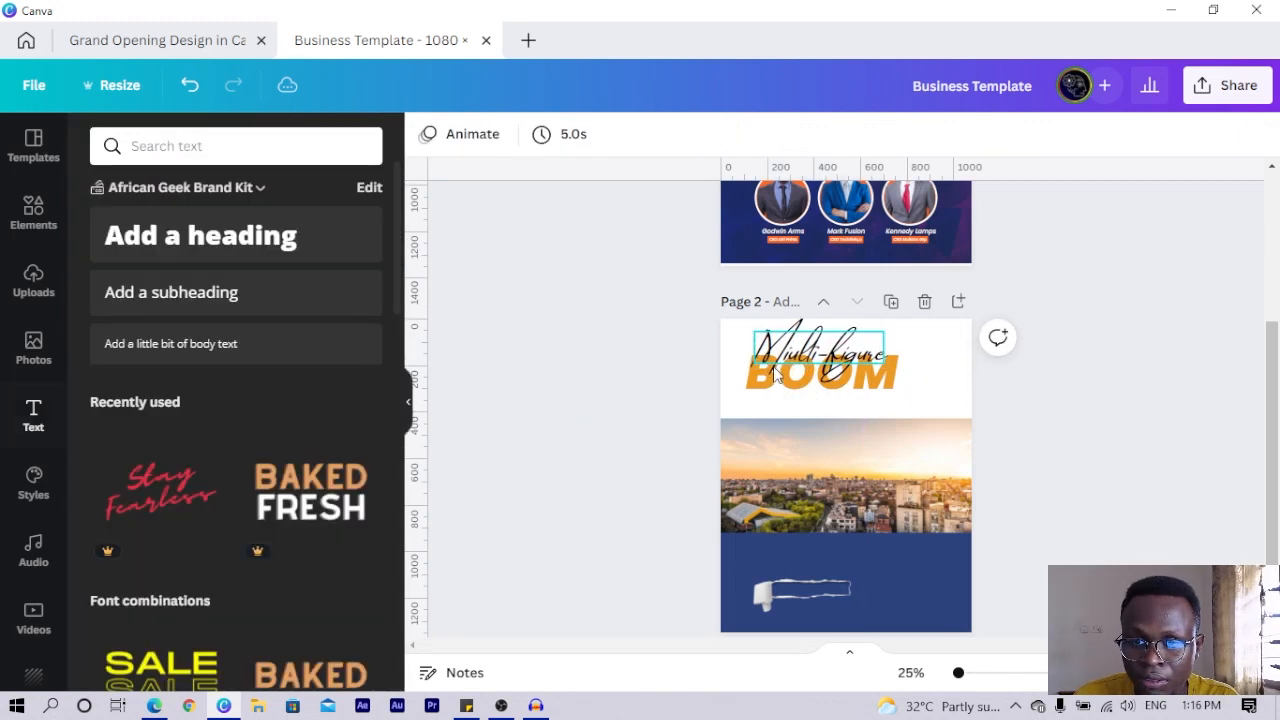
Enlarge BOOM to size 170 and shrink the Multi-figure text slightly.
{"action": "left_click", "coordinate": [898, 386]}
{"action": "left_click_drag", "start_coordinate": [901, 401], "coordinate": [908, 413]}
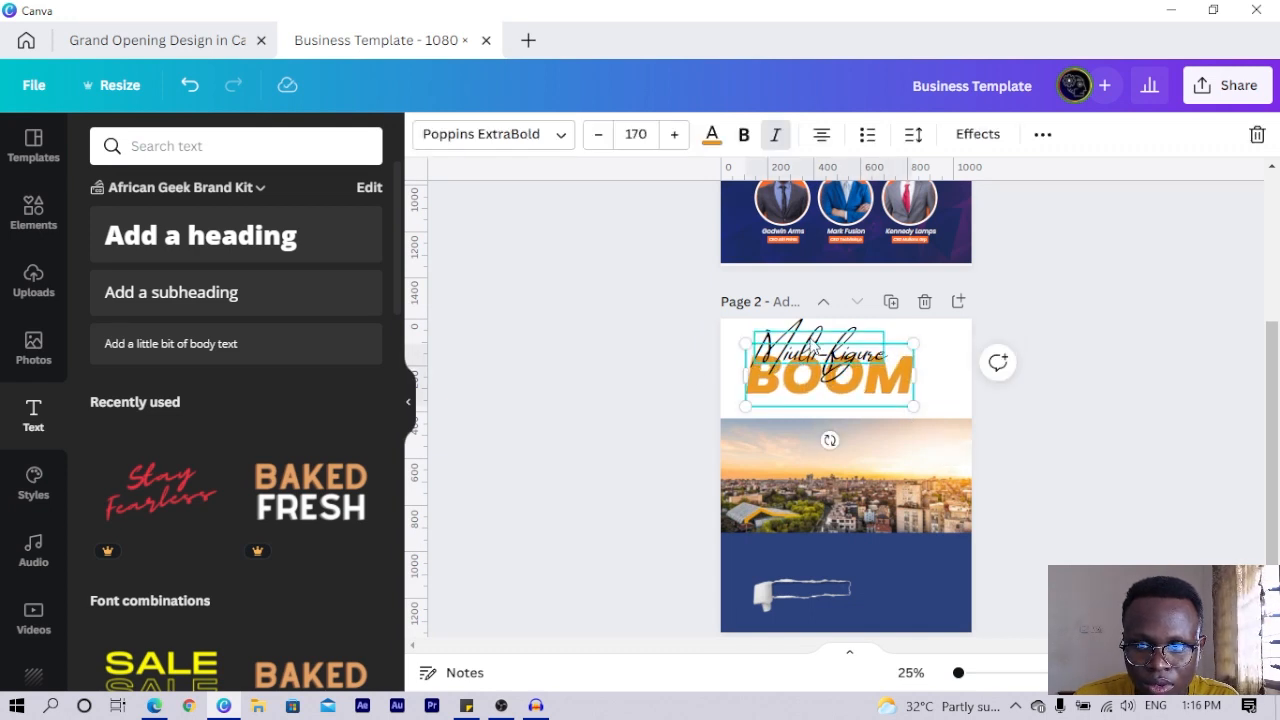
{"action": "left_click", "coordinate": [815, 333]}
{"action": "left_click_drag", "start_coordinate": [877, 329], "coordinate": [872, 337]}
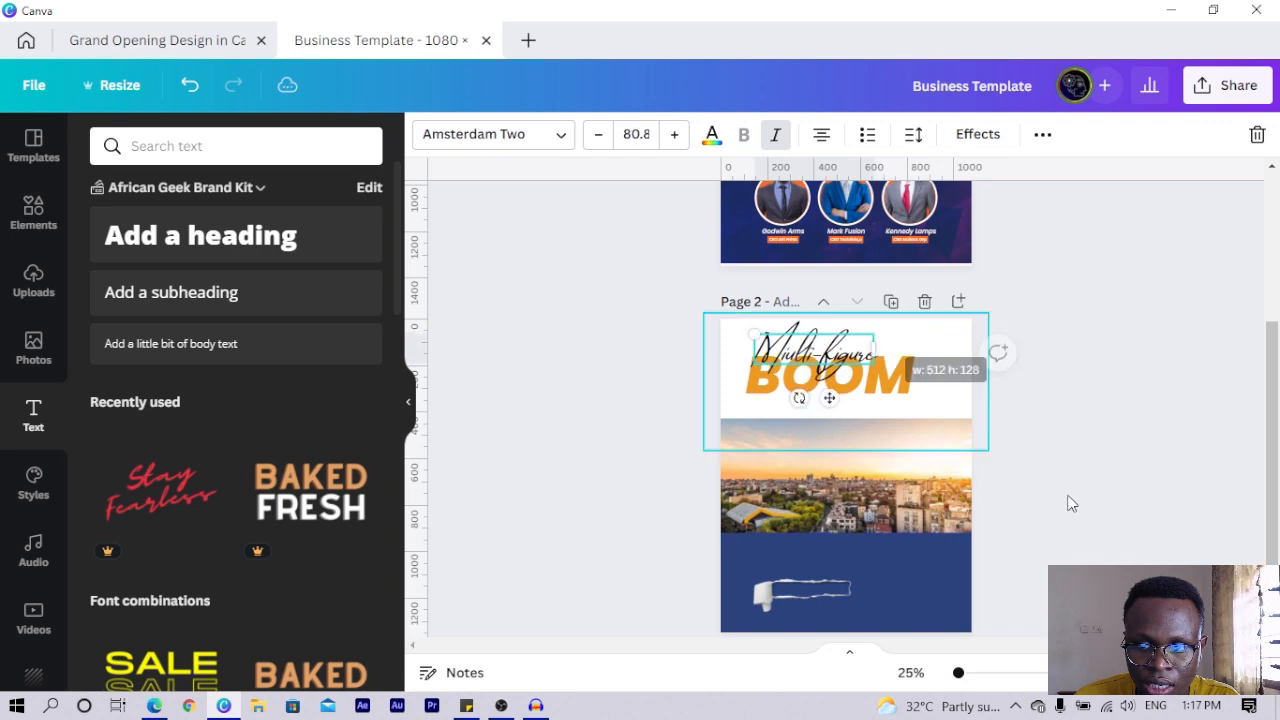
{"action": "left_click_drag", "start_coordinate": [957, 677], "coordinate": [976, 673]}
{"action": "scroll", "coordinate": [915, 340], "scroll_direction": "up", "scroll_amount": 2}
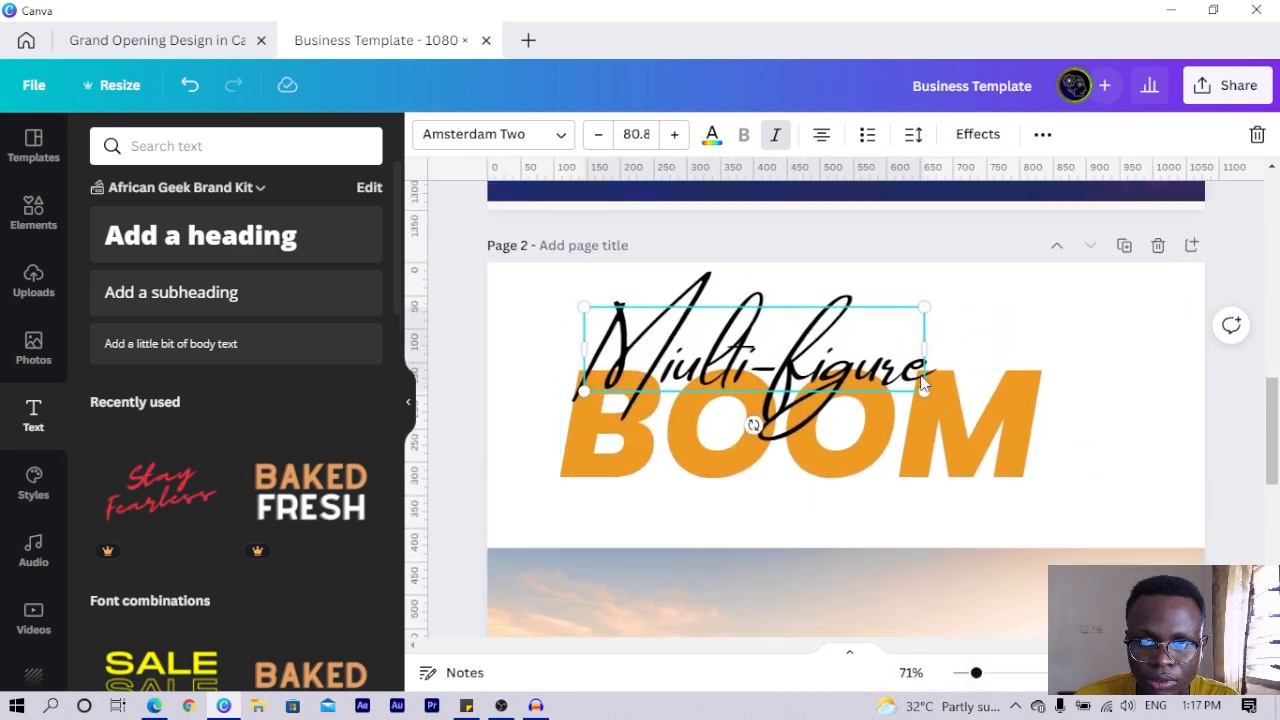
{"action": "left_click_drag", "start_coordinate": [931, 394], "coordinate": [990, 478]}
Duplicate BOOM, set the copy in regular Poppins at size 56.8 below the headline.
{"action": "left_click", "coordinate": [957, 430]}
{"action": "key", "text": "ctrl+d"}
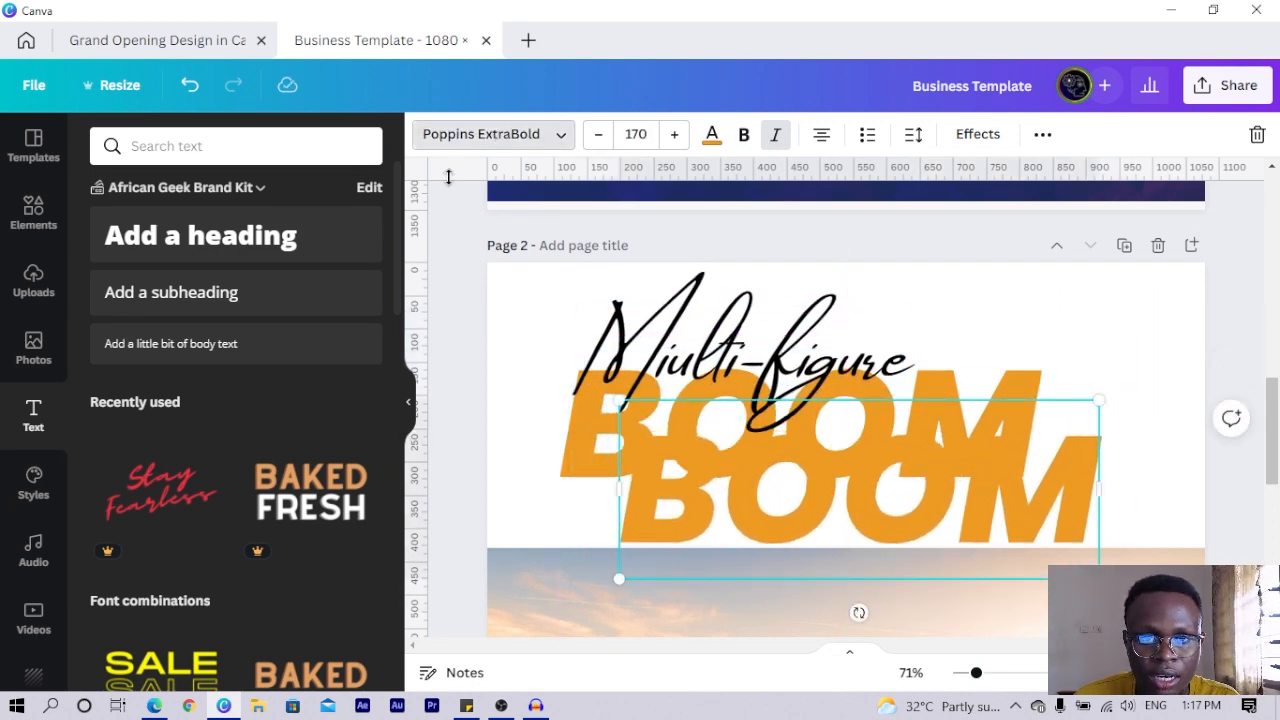
{"action": "left_click", "coordinate": [452, 126]}
{"action": "left_click", "coordinate": [141, 231]}
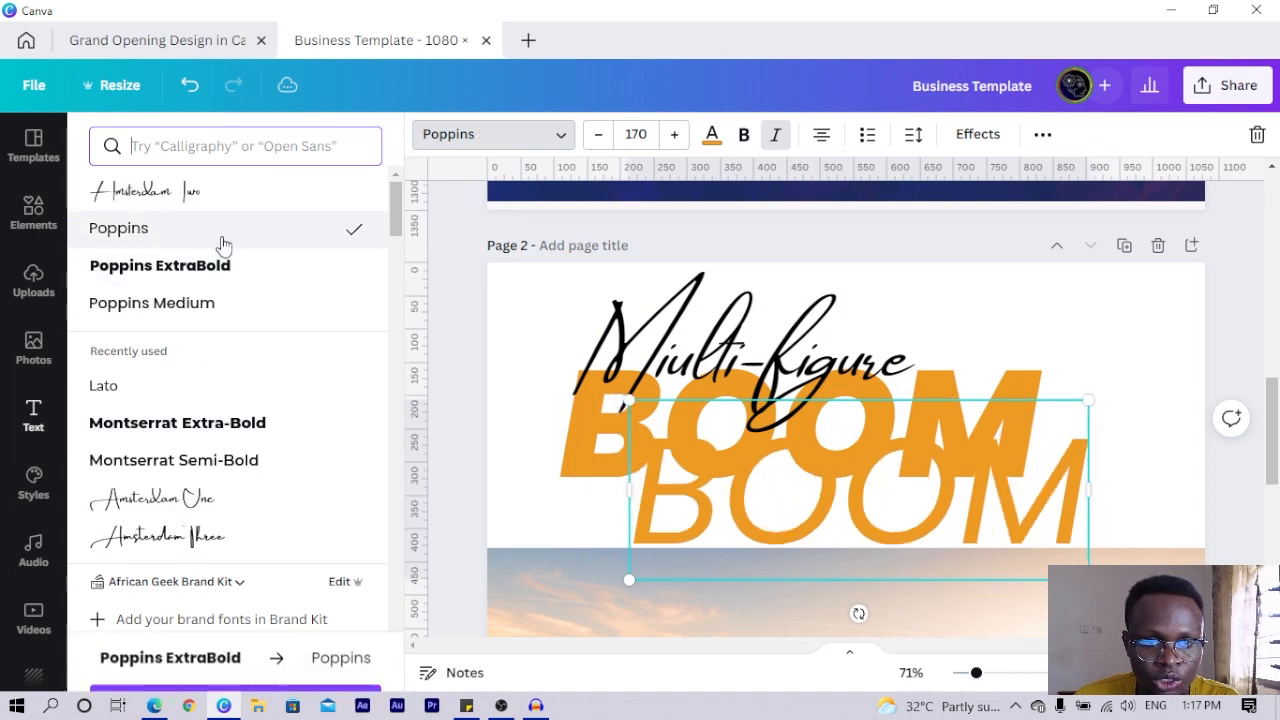
{"action": "left_click_drag", "start_coordinate": [1088, 579], "coordinate": [720, 506]}
{"action": "left_click_drag", "start_coordinate": [738, 437], "coordinate": [960, 506]}
Retype the copy as 'CONFERENCE' and align it under BOOM's right edge.
{"action": "double_click", "coordinate": [950, 503]}
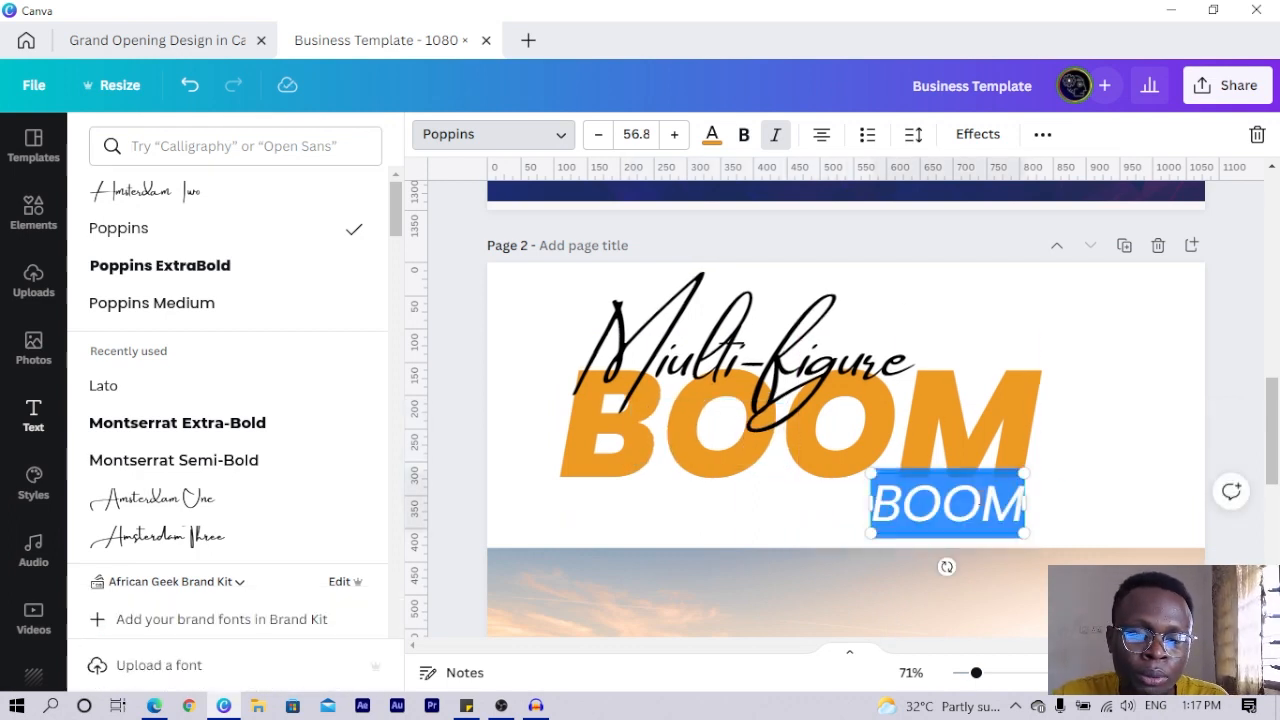
{"action": "type", "text": "CONFERENCE"}
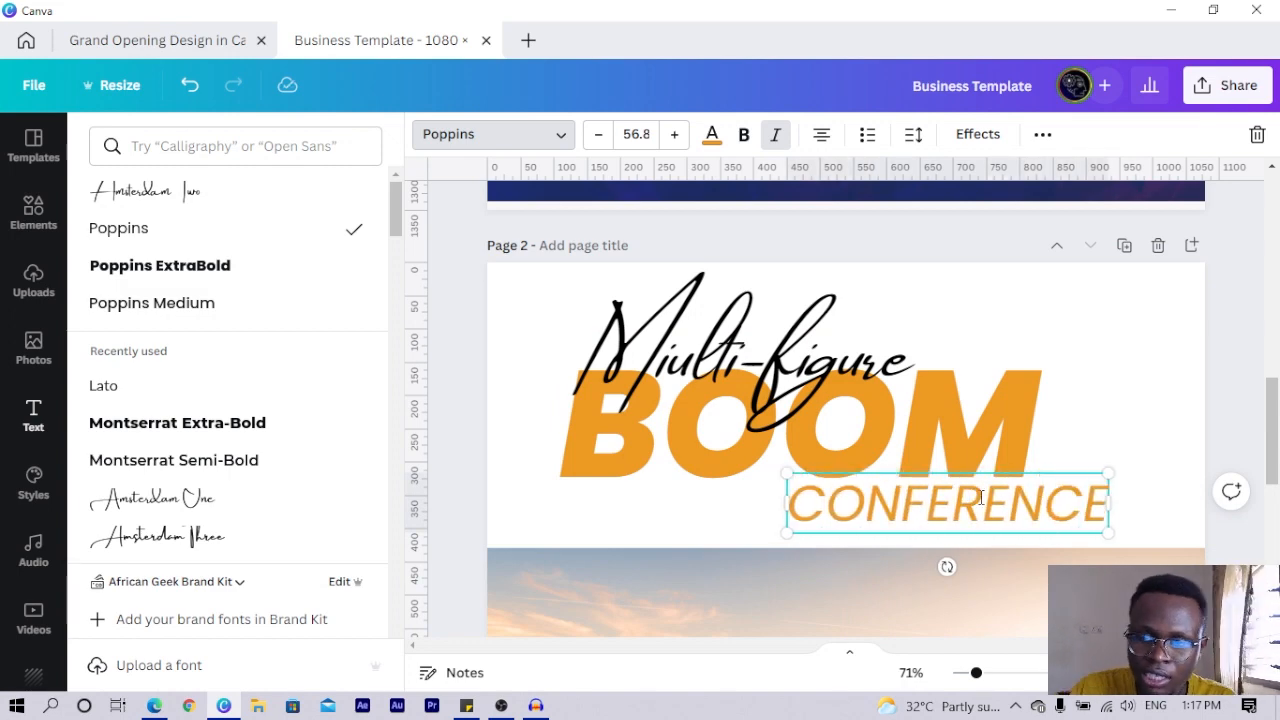
{"action": "left_click", "coordinate": [1086, 423]}
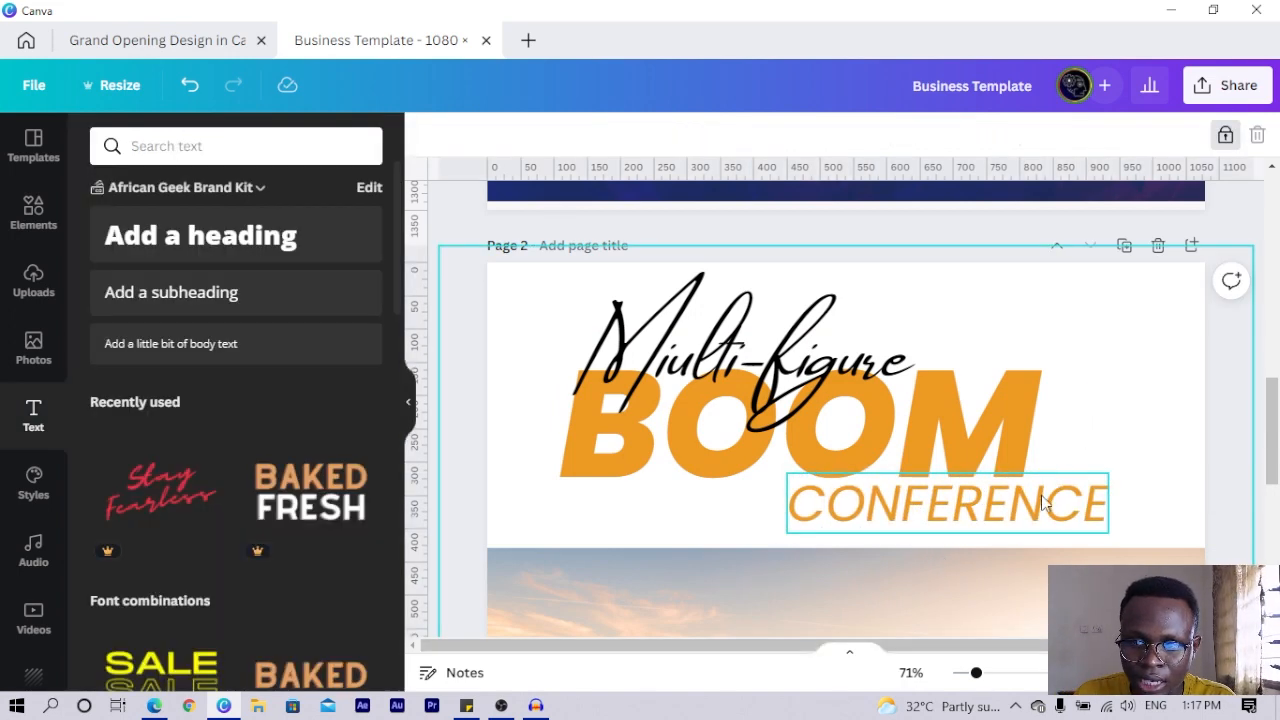
{"action": "left_click_drag", "start_coordinate": [1040, 500], "coordinate": [953, 494]}
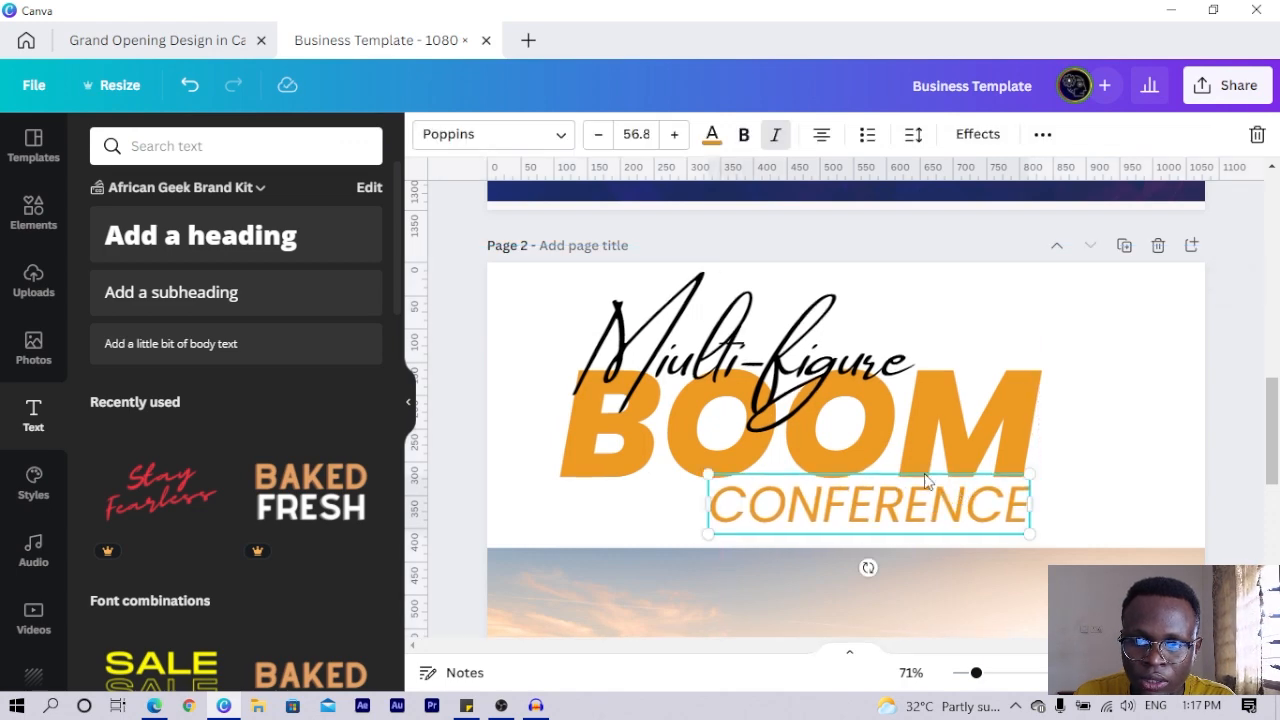
Select Multi-figure, BOOM and CONFERENCE together and rotate them about −3°.
{"action": "left_click", "coordinate": [757, 423], "text": "shift"}
{"action": "left_click", "coordinate": [756, 424], "text": "shift"}
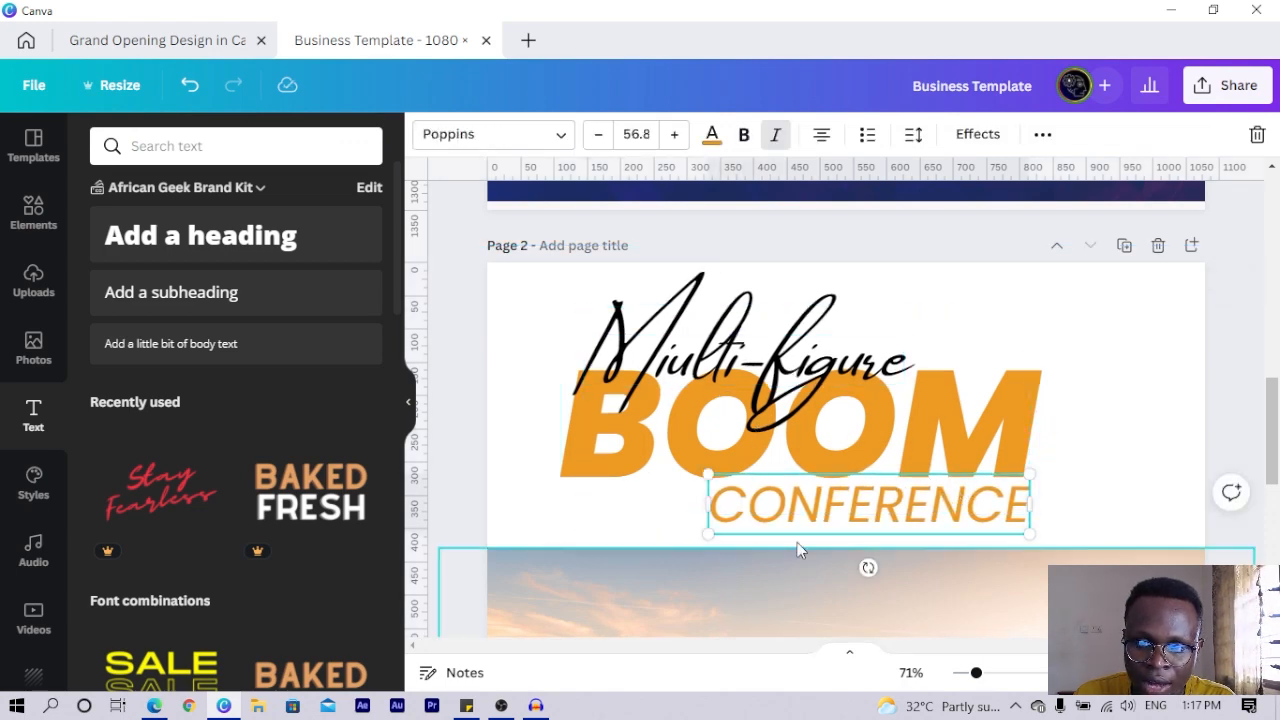
{"action": "left_click", "coordinate": [1007, 426], "text": "shift"}
{"action": "left_click", "coordinate": [880, 370], "text": "shift"}
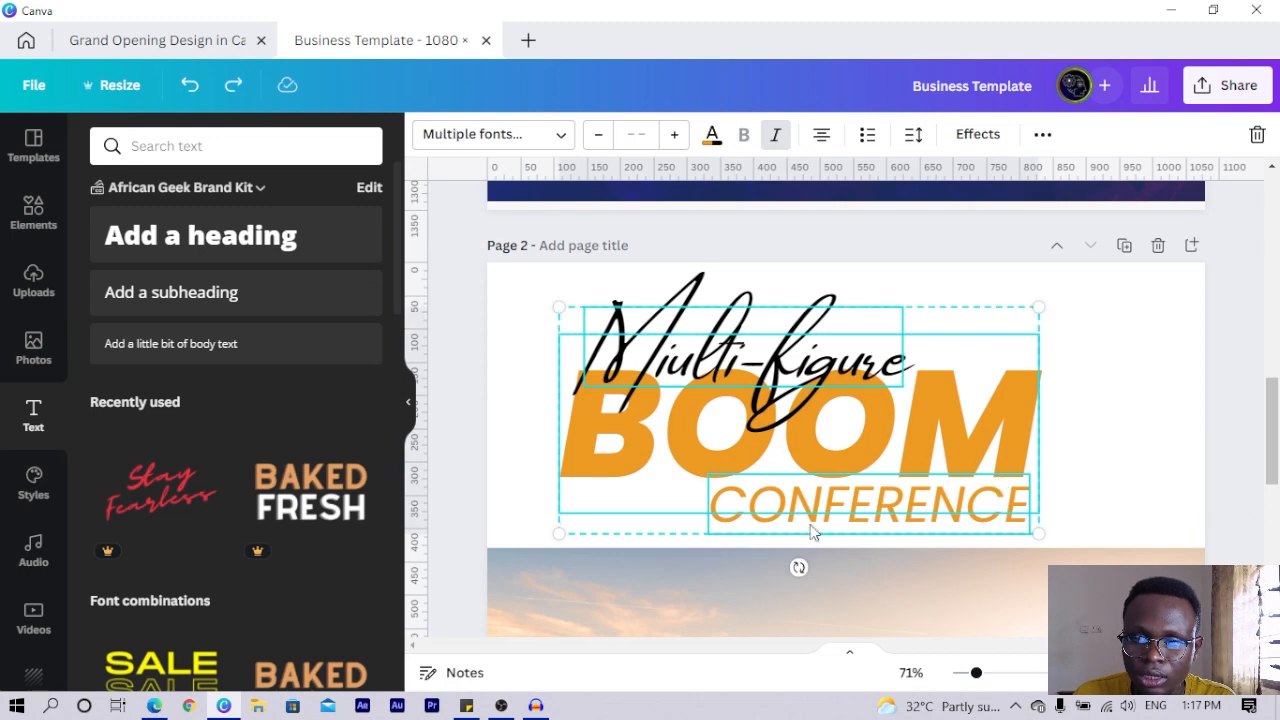
{"action": "left_click_drag", "start_coordinate": [798, 567], "coordinate": [802, 566]}
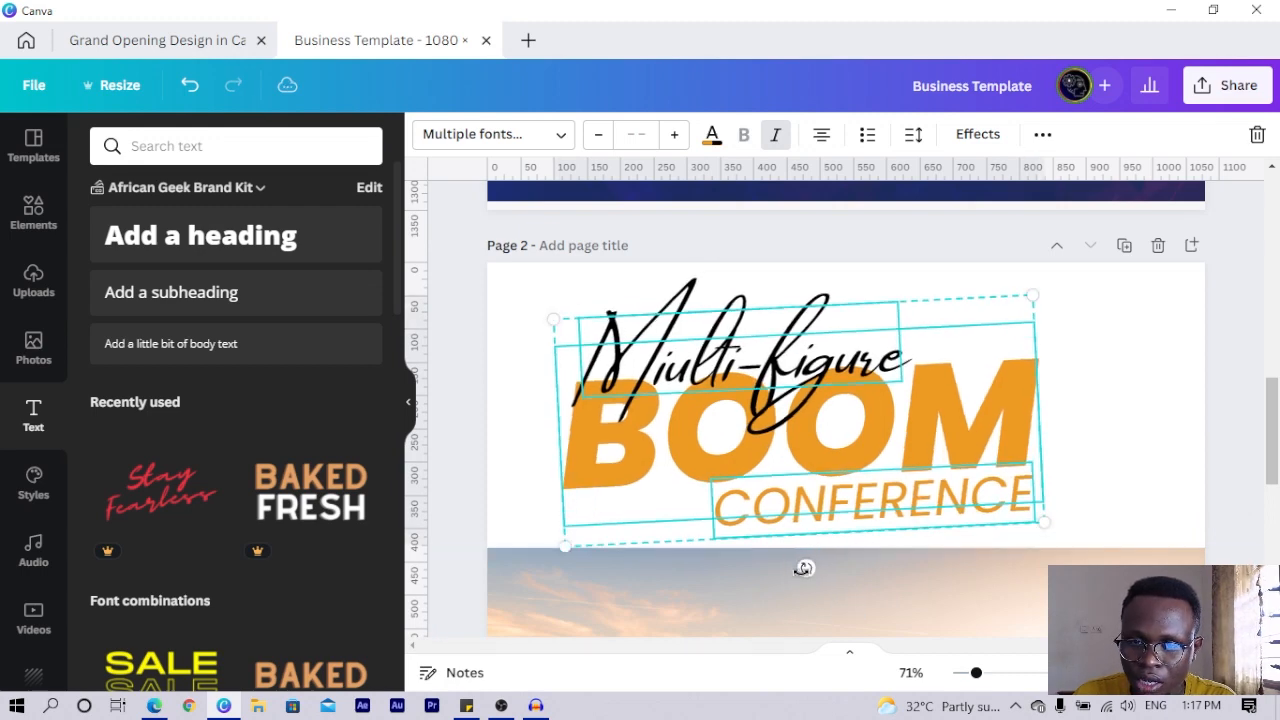
Shrink the tilted title block slightly and nudge it down and left.
{"action": "scroll", "coordinate": [805, 549], "scroll_direction": "down", "scroll_amount": 3}
{"action": "scroll", "coordinate": [806, 551], "scroll_direction": "up", "scroll_amount": 2}
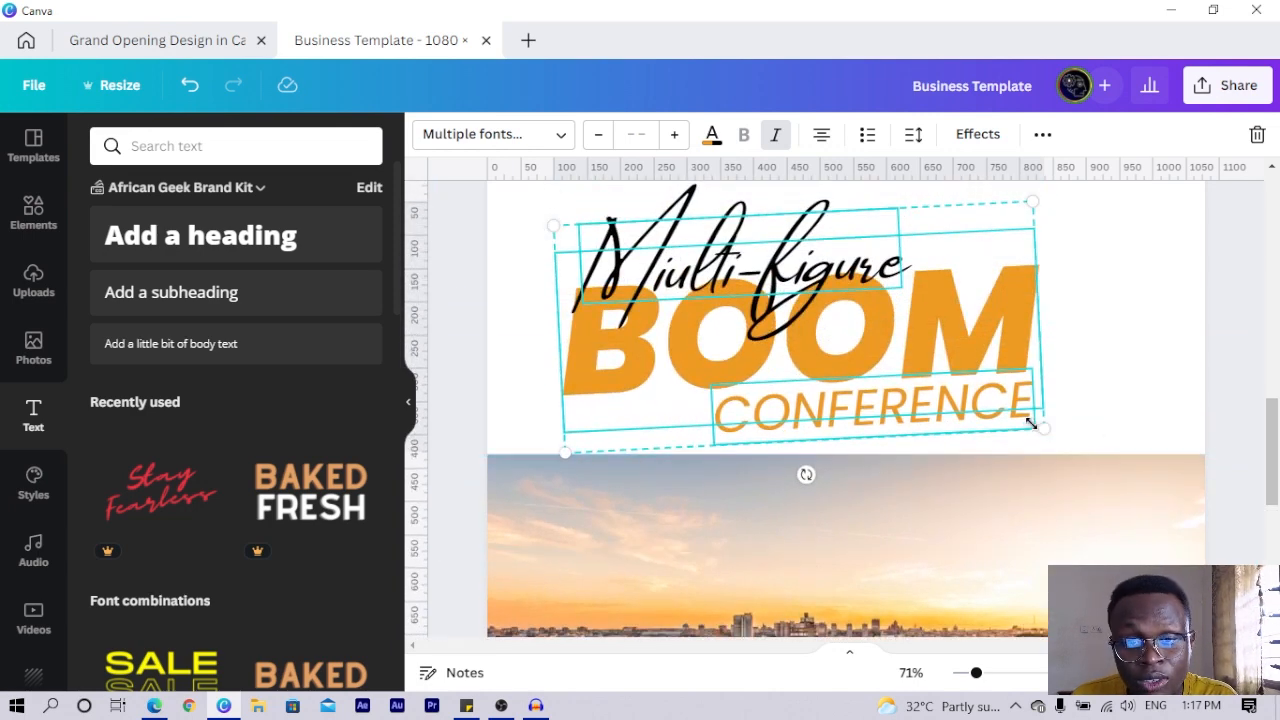
{"action": "left_click_drag", "start_coordinate": [1031, 423], "coordinate": [997, 420]}
{"action": "scroll", "coordinate": [985, 455], "scroll_direction": "up", "scroll_amount": 2}
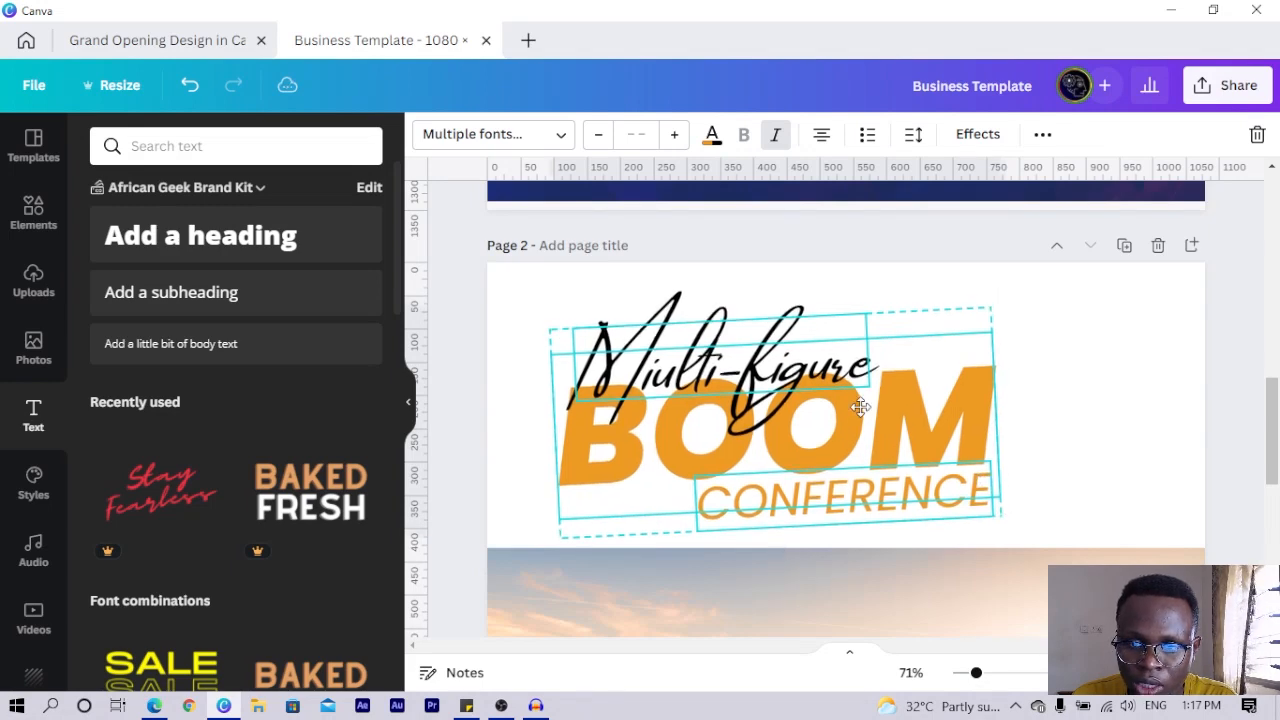
{"action": "left_click_drag", "start_coordinate": [860, 403], "coordinate": [856, 414]}
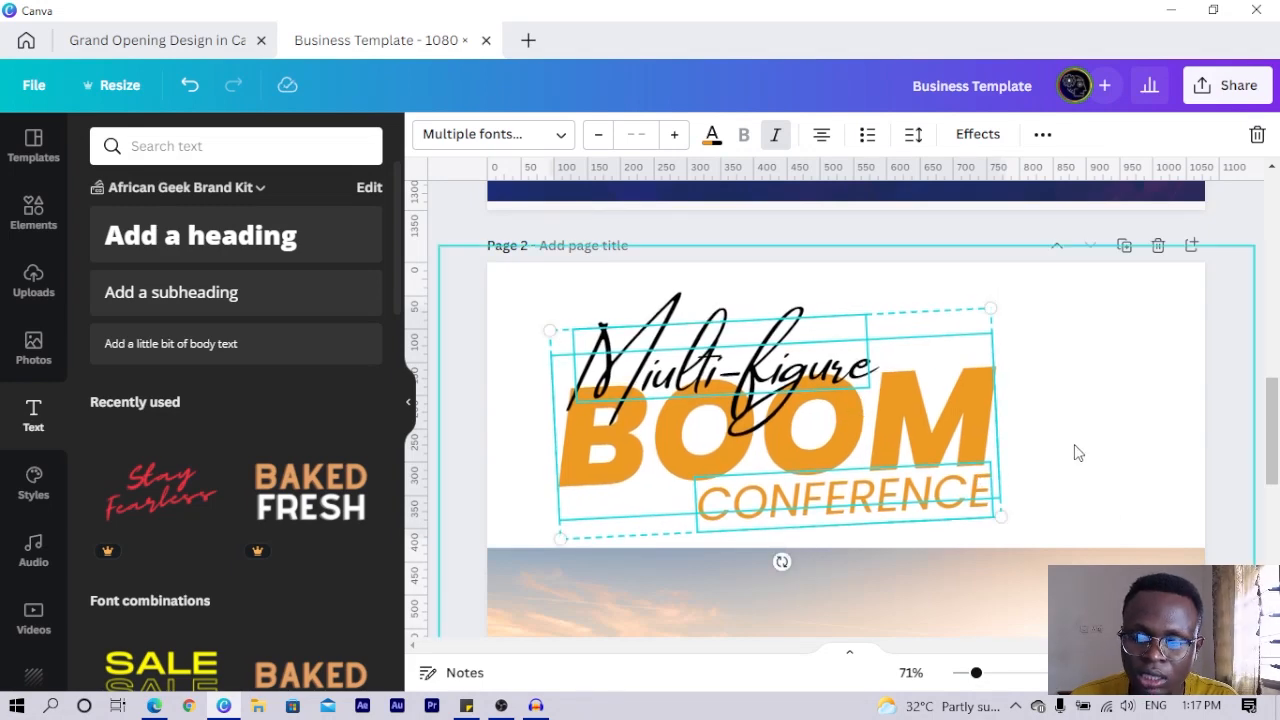
Duplicate the torn-paper graphic and move the copy to the lower right.
{"action": "scroll", "coordinate": [986, 406], "scroll_direction": "down", "scroll_amount": 5}
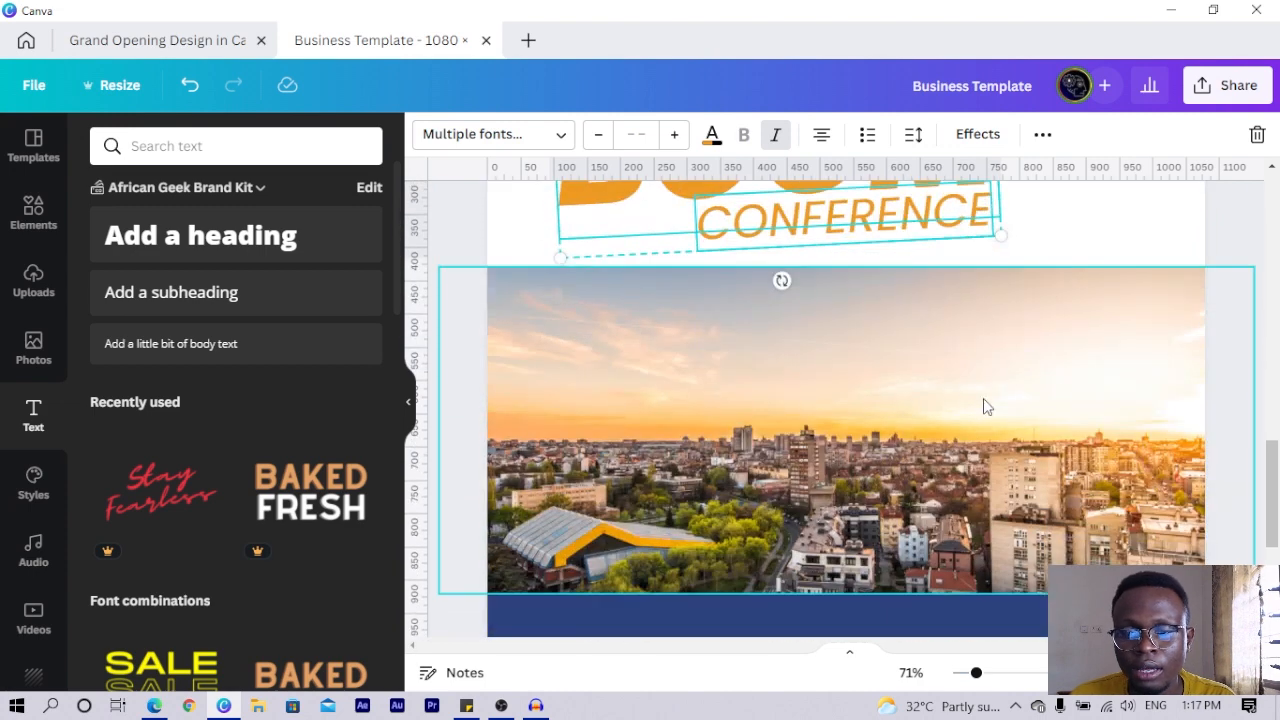
{"action": "scroll", "coordinate": [943, 409], "scroll_direction": "up", "scroll_amount": 1}
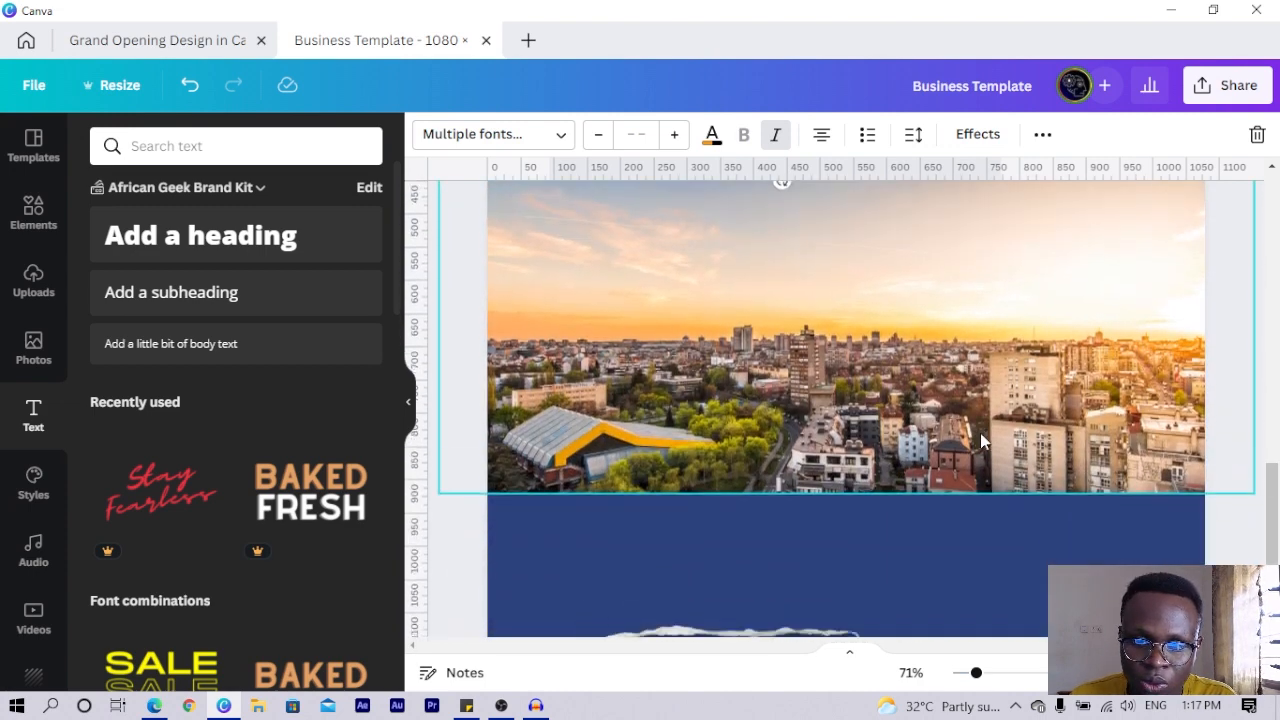
{"action": "scroll", "coordinate": [706, 620], "scroll_direction": "down", "scroll_amount": 2}
{"action": "left_click_drag", "start_coordinate": [729, 569], "coordinate": [803, 494]}
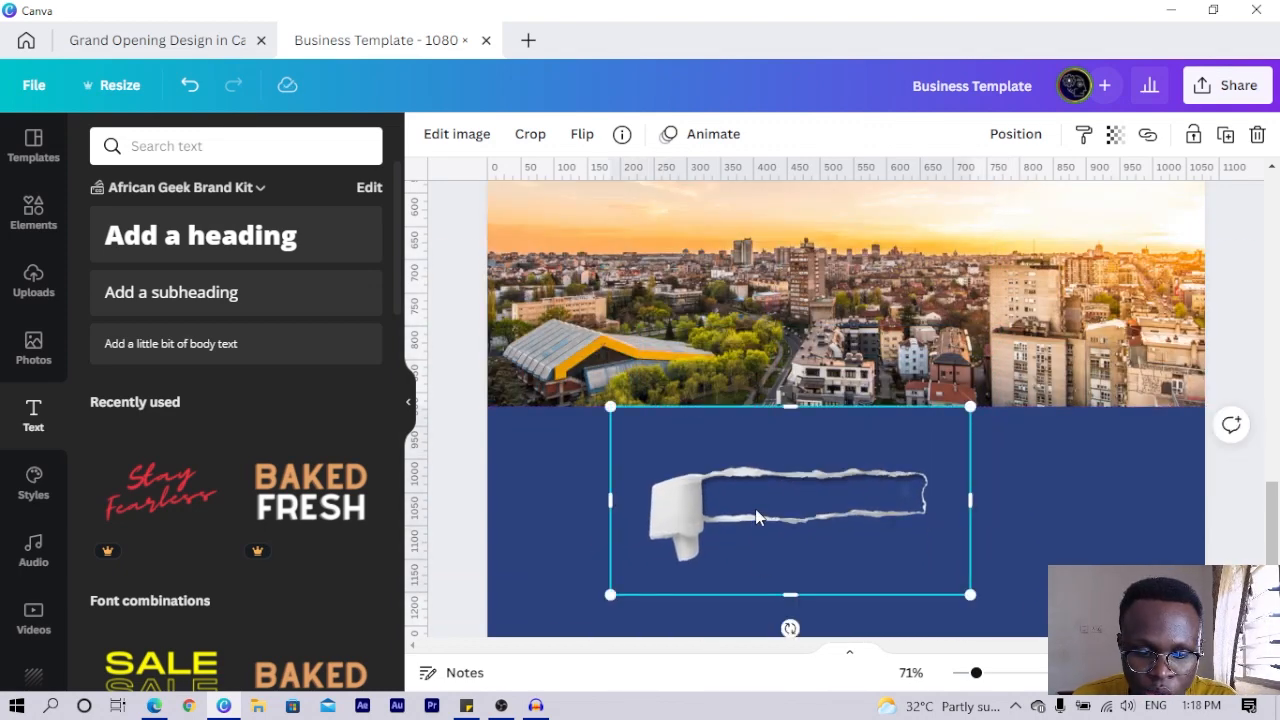
{"action": "key", "text": "ctrl+d"}
{"action": "left_click_drag", "start_coordinate": [767, 514], "coordinate": [1071, 564]}
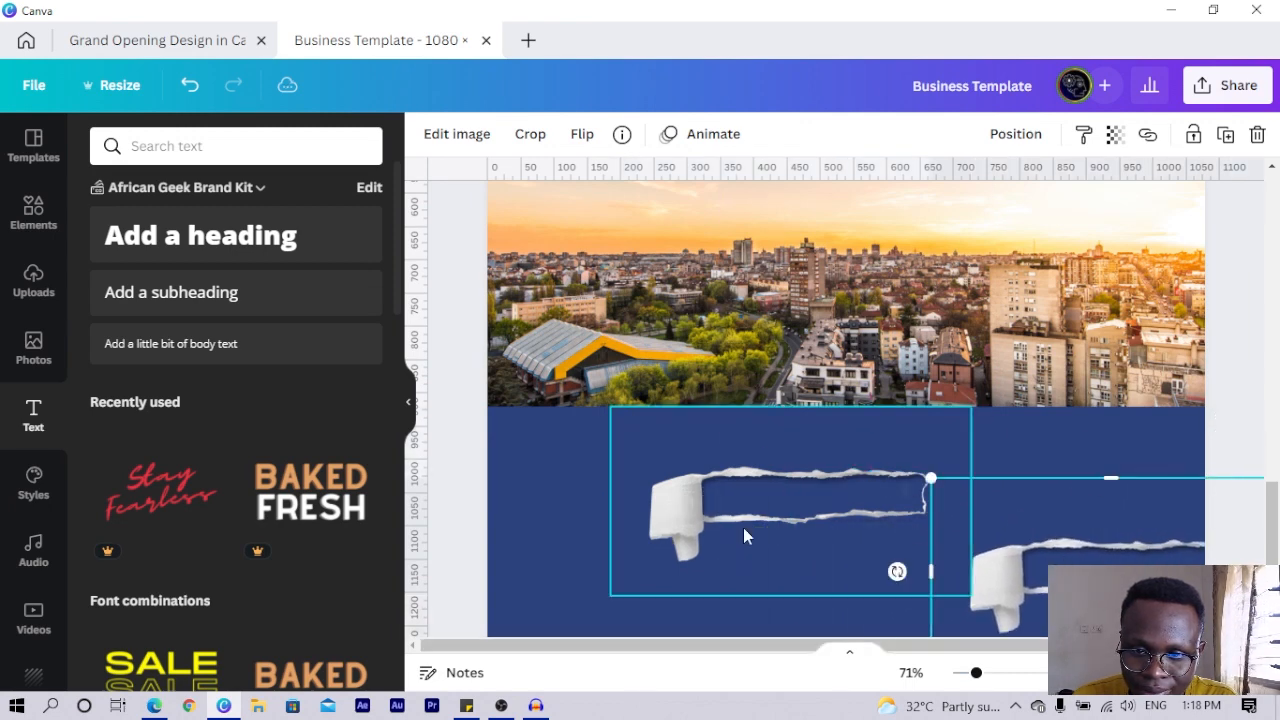
Crop the original torn paper to a thin 314×77 ragged strip above the city photo.
{"action": "left_click", "coordinate": [743, 527]}
{"action": "left_click_drag", "start_coordinate": [610, 496], "coordinate": [711, 500]}
{"action": "left_click_drag", "start_coordinate": [968, 502], "coordinate": [917, 515]}
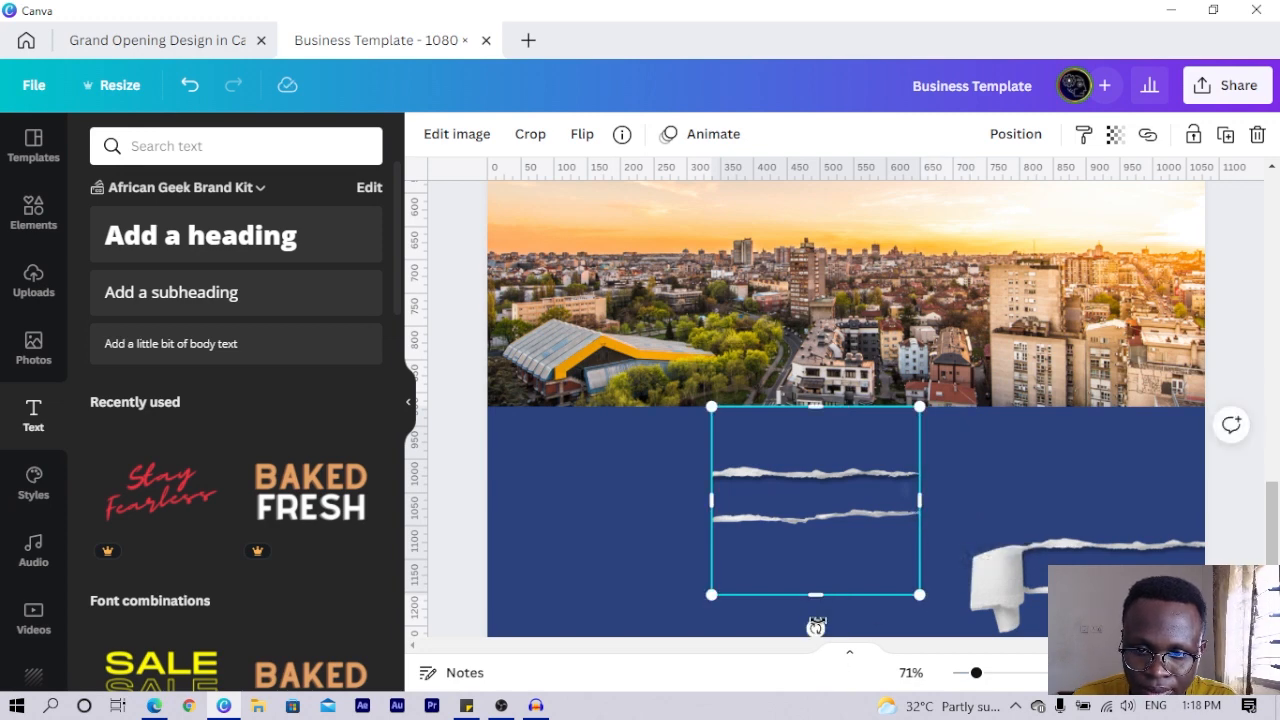
{"action": "left_click_drag", "start_coordinate": [809, 588], "coordinate": [804, 497]}
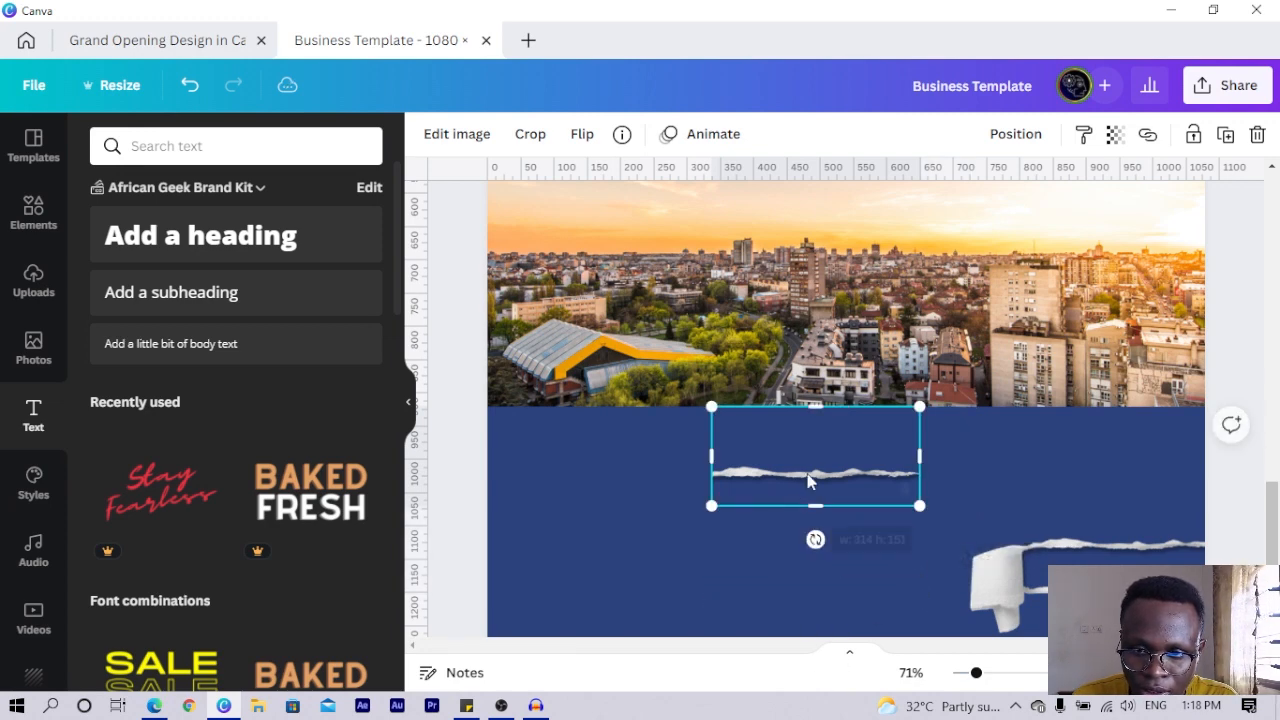
{"action": "left_click_drag", "start_coordinate": [809, 413], "coordinate": [474, 258]}
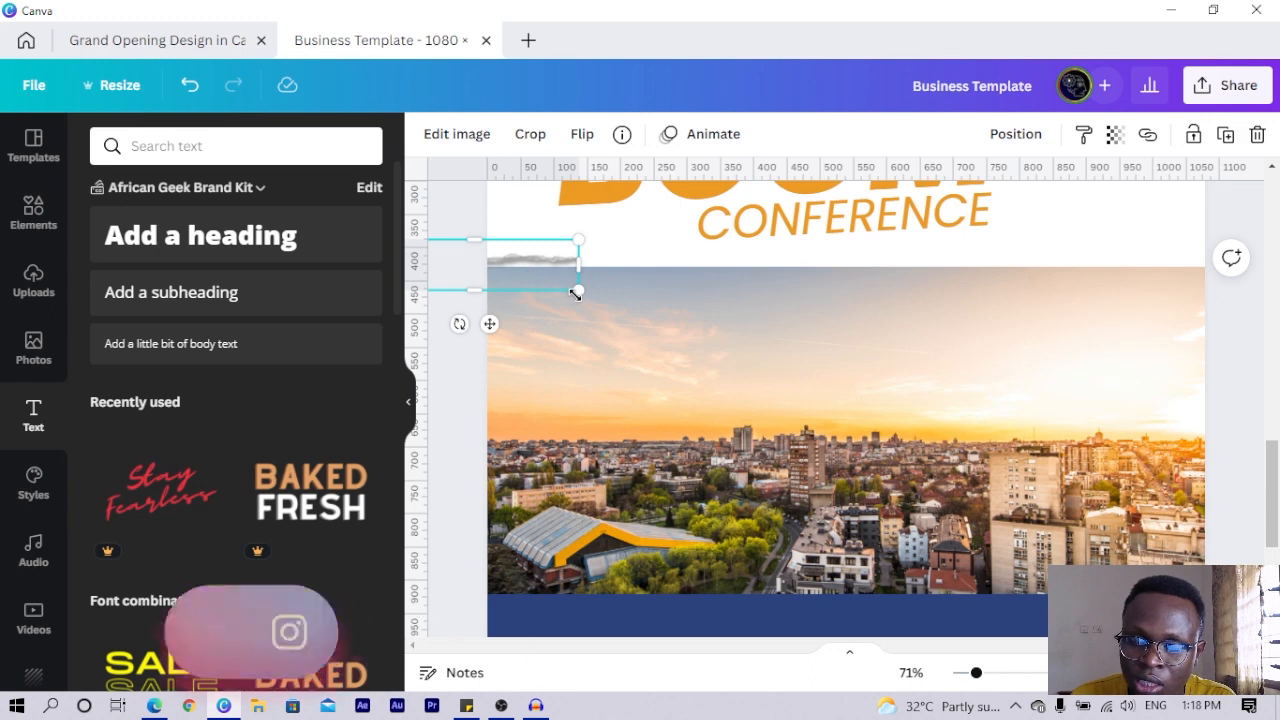
Stretch the torn strip to full page width, 1,240×306, along the photo's top edge.
{"action": "left_click_drag", "start_coordinate": [577, 290], "coordinate": [1249, 366]}
{"action": "key", "text": "shift+Up"}
{"action": "key", "text": "shift+Up"}
{"action": "key", "text": "shift+Up"}
{"action": "key", "text": "shift+Up"}
{"action": "key", "text": "shift+Up"}
{"action": "key", "text": "shift+Up"}
{"action": "key", "text": "shift+Up"}
{"action": "key", "text": "shift+Up"}
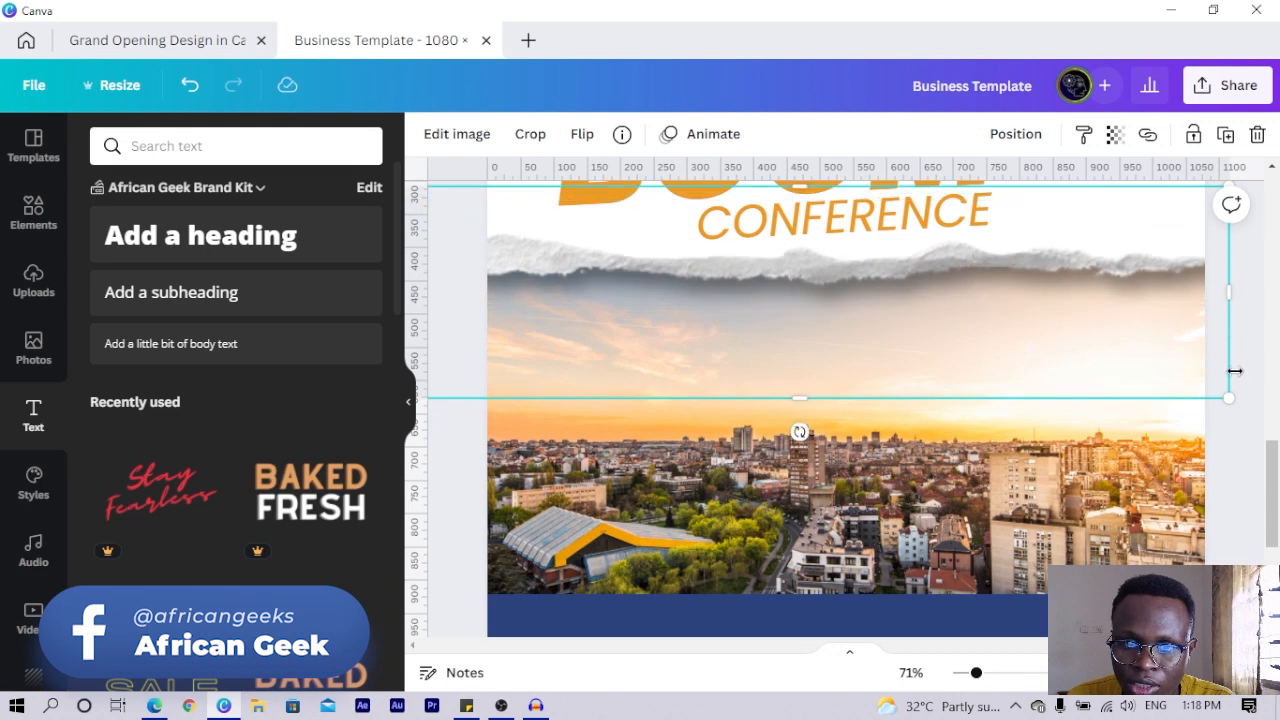
{"action": "key", "text": "Down"}
{"action": "key", "text": "Down"}
{"action": "key", "text": "Down"}
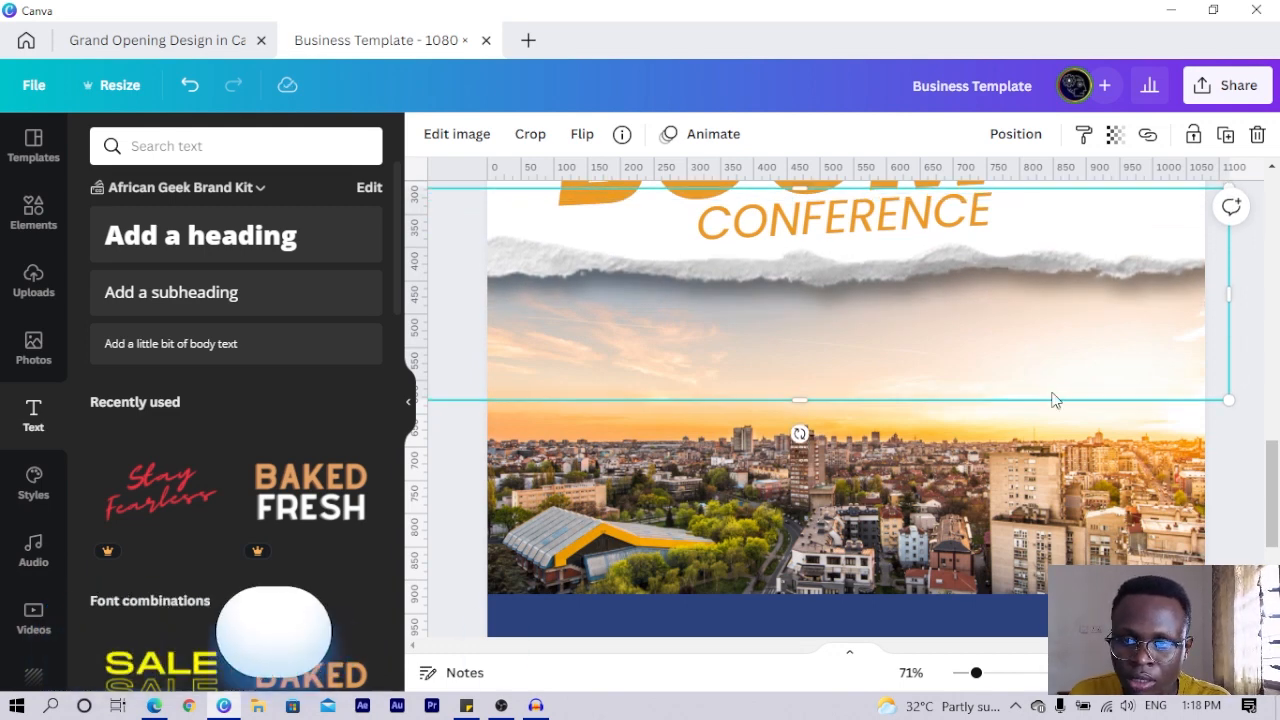
Duplicate the strip, delete the stray copy, and place a torn strip on the navy area below.
{"action": "key", "text": "ctrl+d"}
{"action": "scroll", "coordinate": [1040, 404], "scroll_direction": "down", "scroll_amount": 3}
{"action": "left_click", "coordinate": [1044, 416]}
{"action": "key", "text": "Delete"}
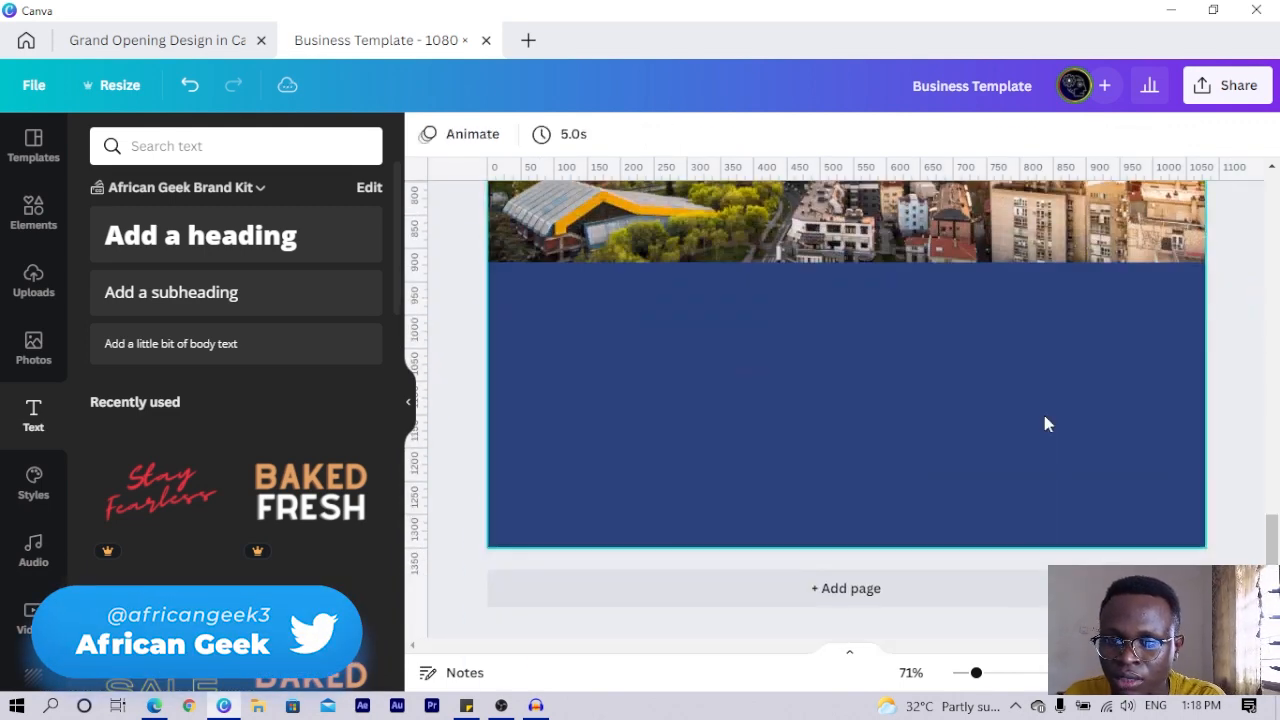
{"action": "scroll", "coordinate": [953, 430], "scroll_direction": "up", "scroll_amount": 5}
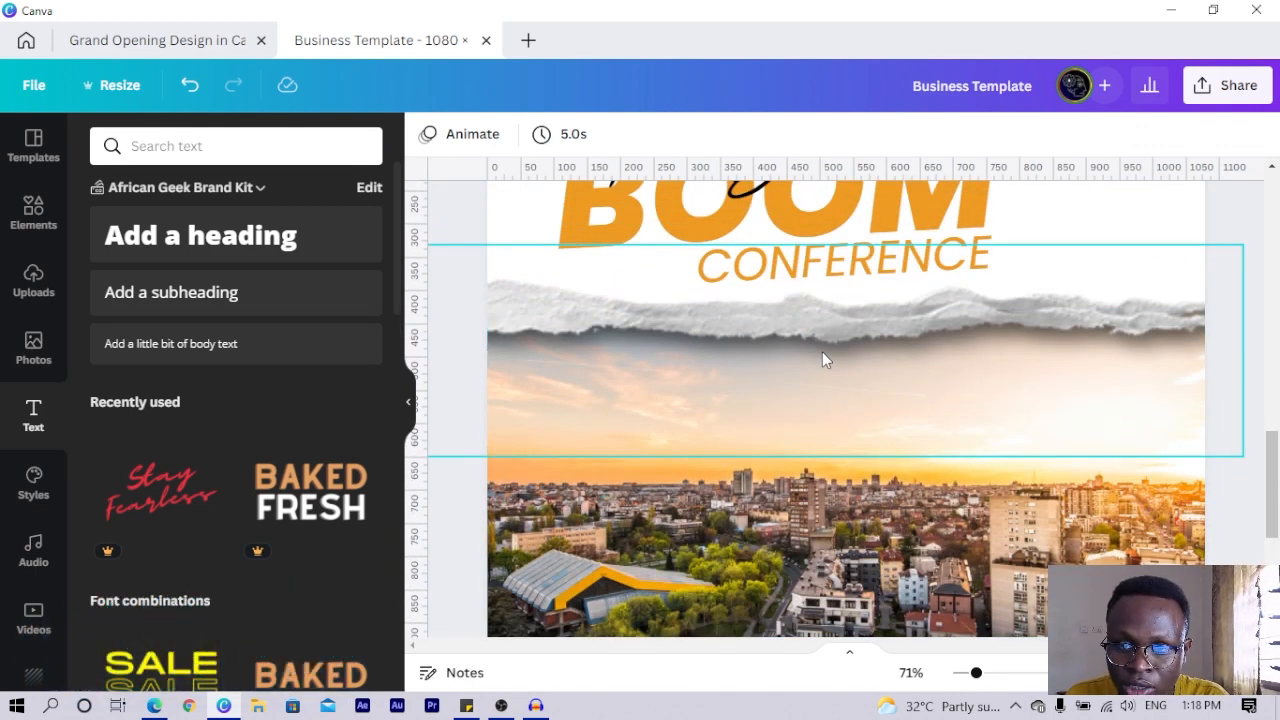
{"action": "scroll", "coordinate": [829, 482], "scroll_direction": "down", "scroll_amount": 2}
{"action": "left_click_drag", "start_coordinate": [828, 481], "coordinate": [840, 539]}
Flip the torn strip vertically and nudge it up into the city photo's bottom edge.
{"action": "left_click", "coordinate": [584, 133]}
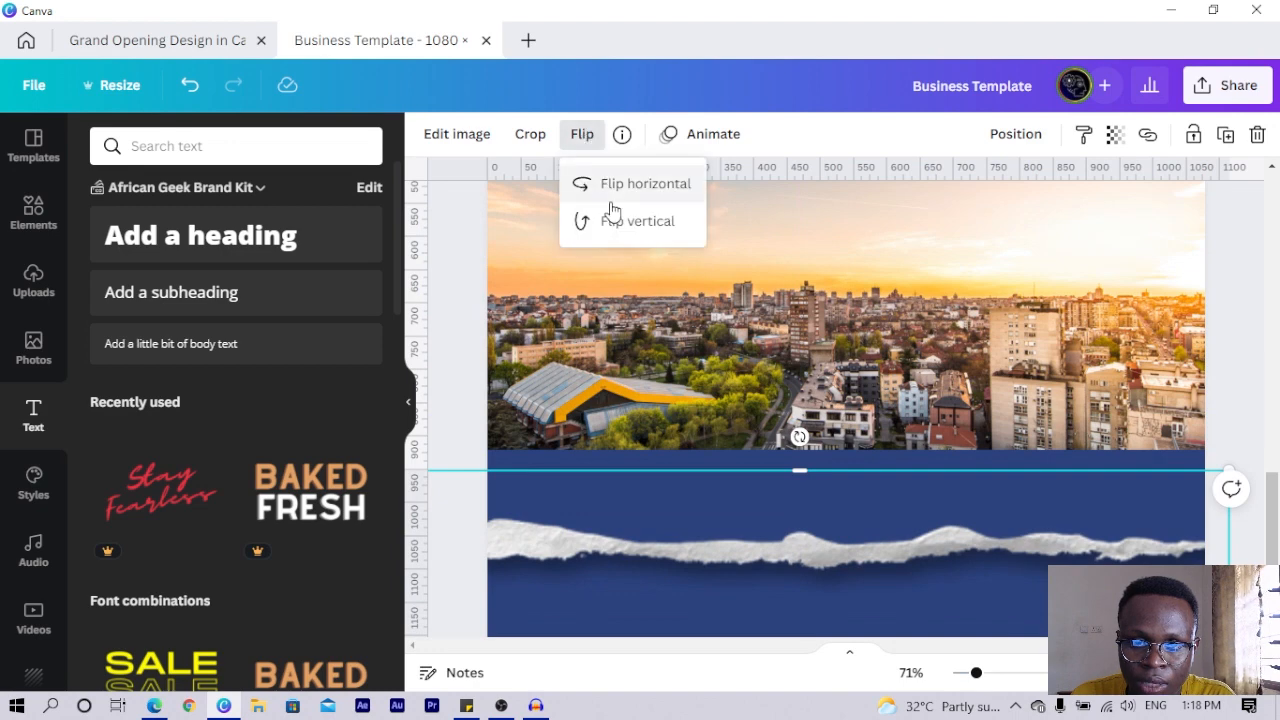
{"action": "left_click", "coordinate": [608, 190]}
{"action": "left_click", "coordinate": [617, 212]}
{"action": "left_click", "coordinate": [618, 231]}
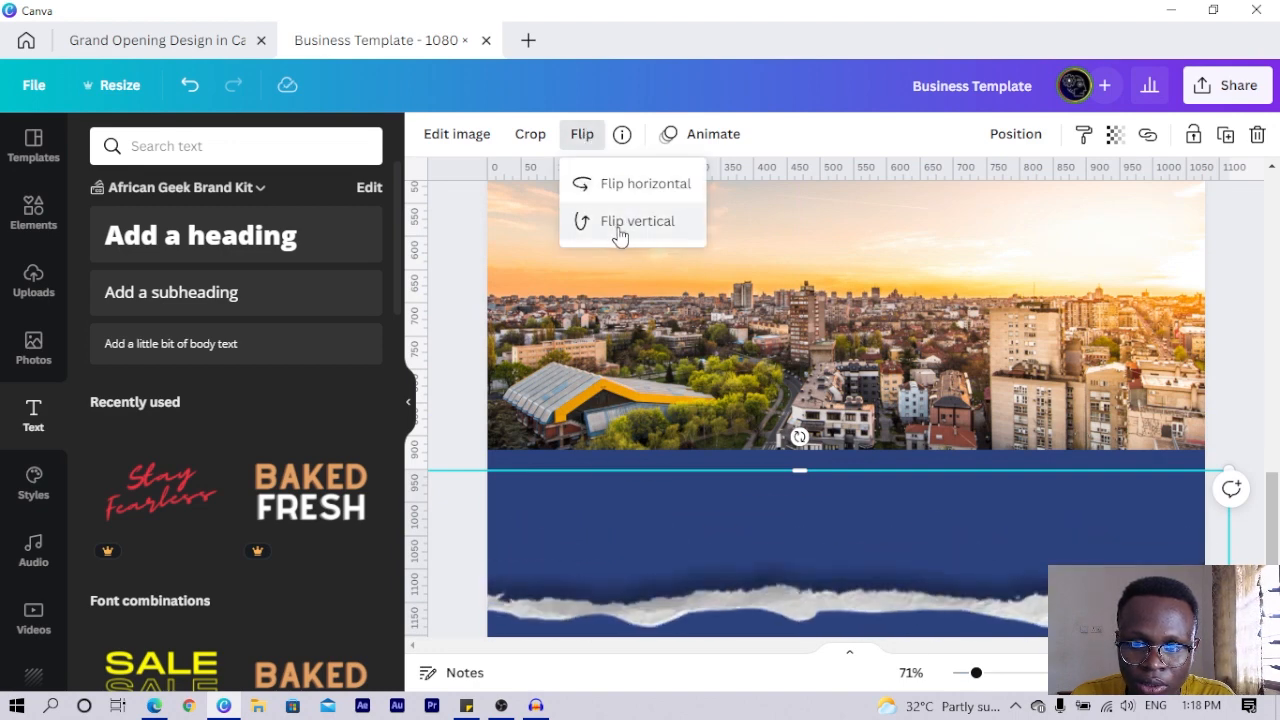
{"action": "left_click_drag", "start_coordinate": [787, 613], "coordinate": [786, 518]}
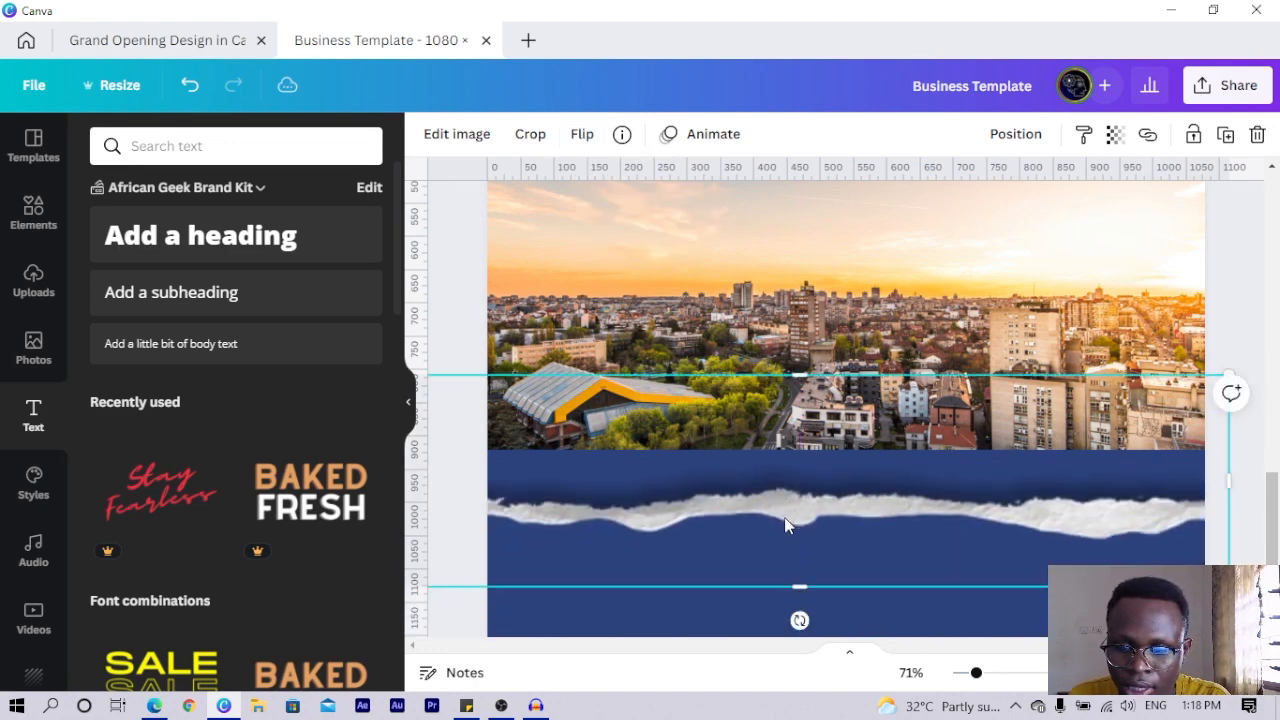
{"action": "key", "text": "shift+Up"}
{"action": "key", "text": "shift+Up"}
{"action": "key", "text": "shift+Up"}
{"action": "key", "text": "shift+Up"}
{"action": "key", "text": "shift+Up"}
{"action": "key", "text": "shift+Up"}
{"action": "key", "text": "shift+Up"}
{"action": "key", "text": "shift+Up"}
{"action": "key", "text": "shift+Up"}
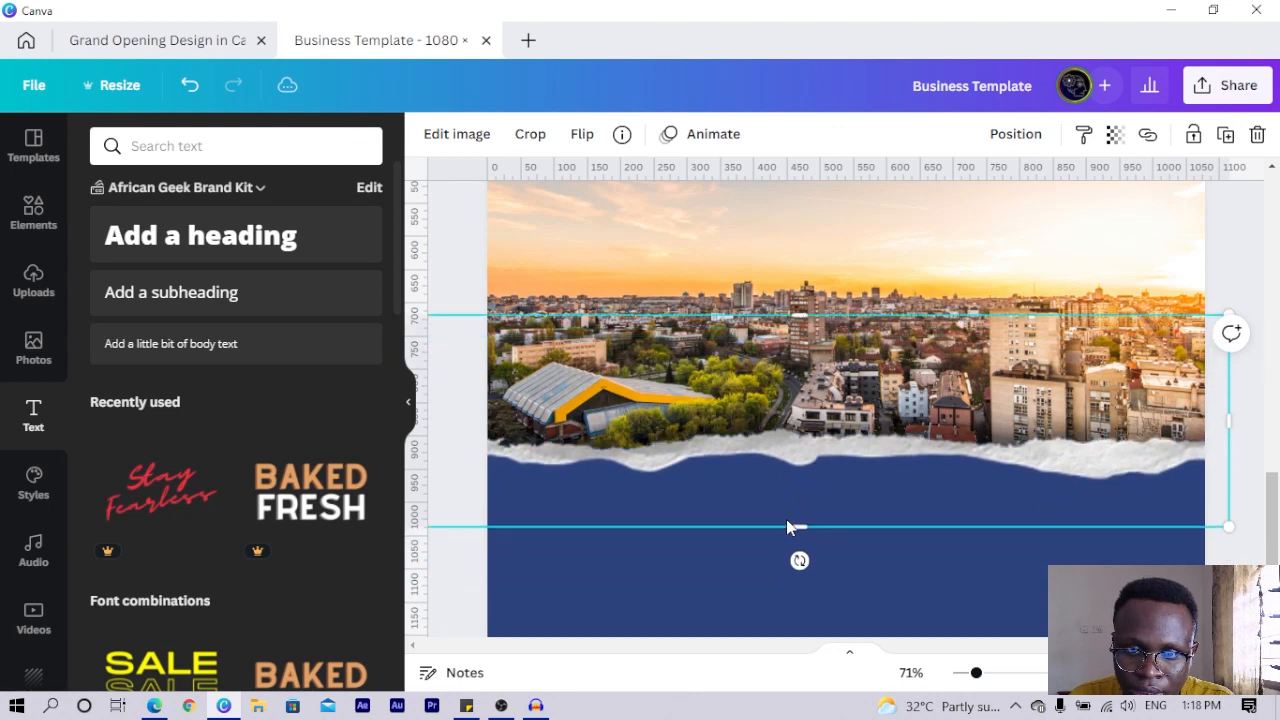
{"action": "key", "text": "shift+Up"}
{"action": "key", "text": "ctrl+minus"}
{"action": "key", "text": "ctrl+minus"}
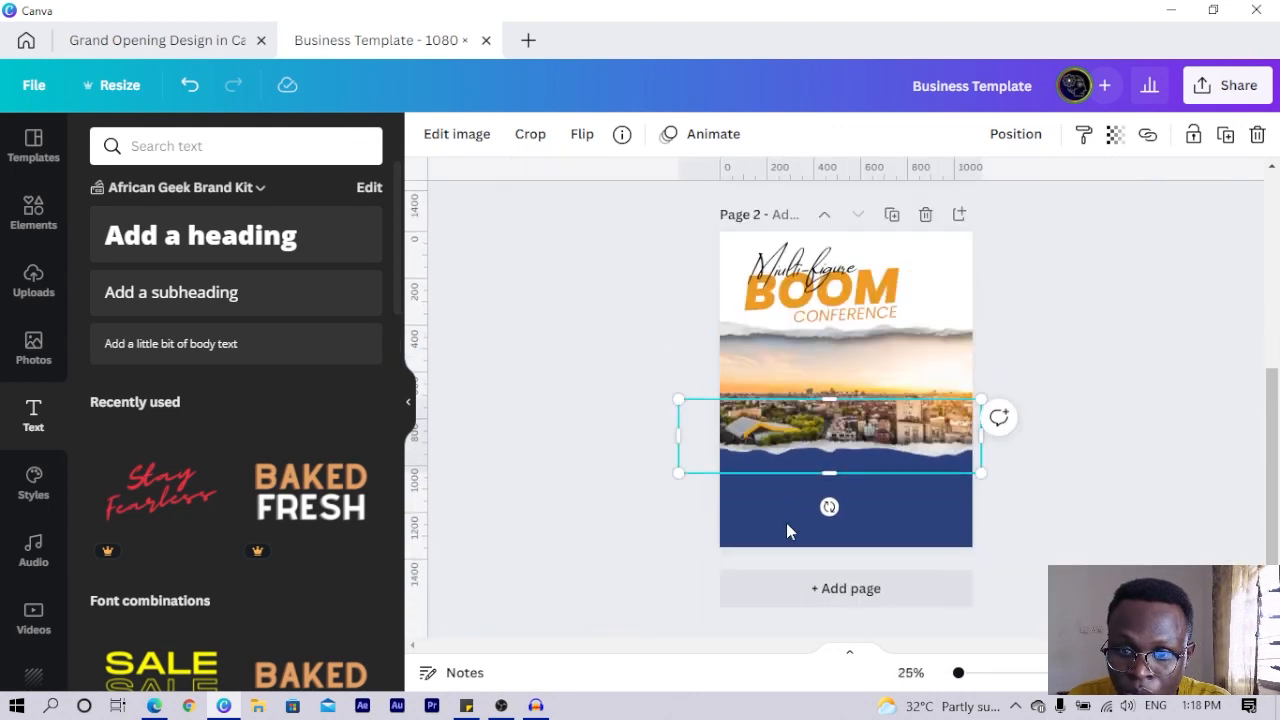
Tilt the city photo and both torn strips together to -3°.
{"action": "left_click", "coordinate": [1097, 509]}
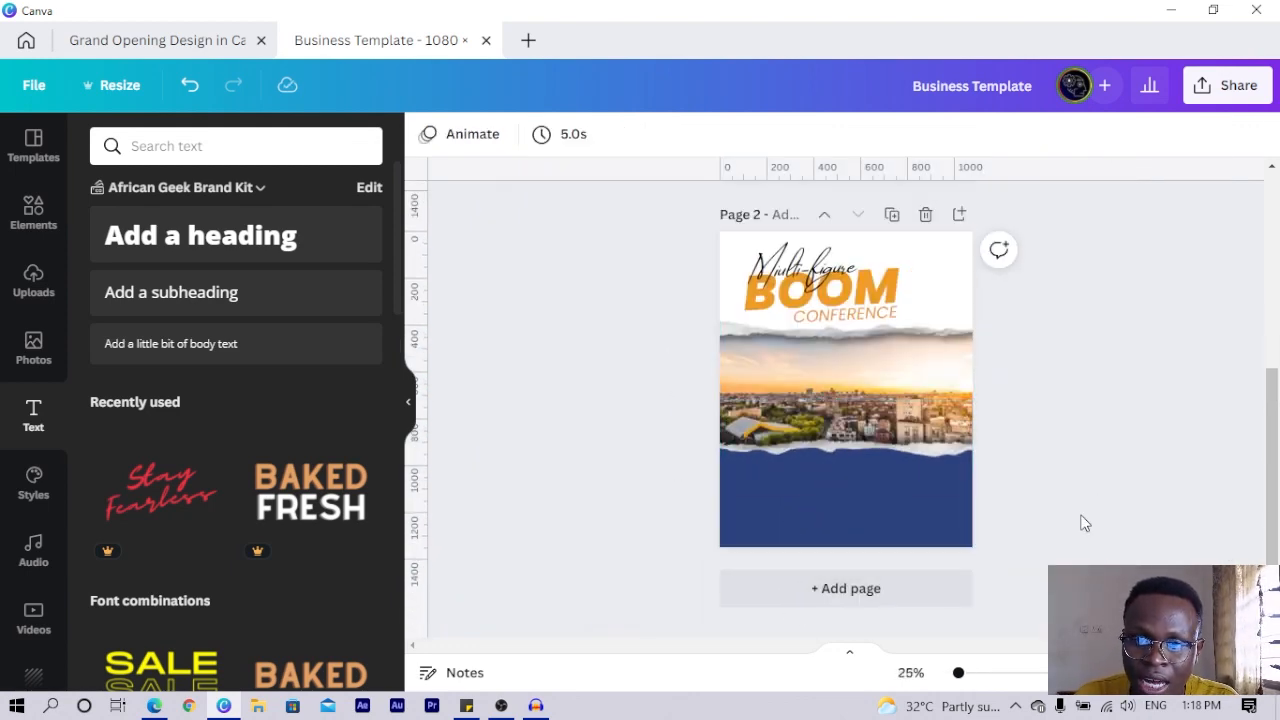
{"action": "left_click_drag", "start_coordinate": [1080, 514], "coordinate": [577, 344]}
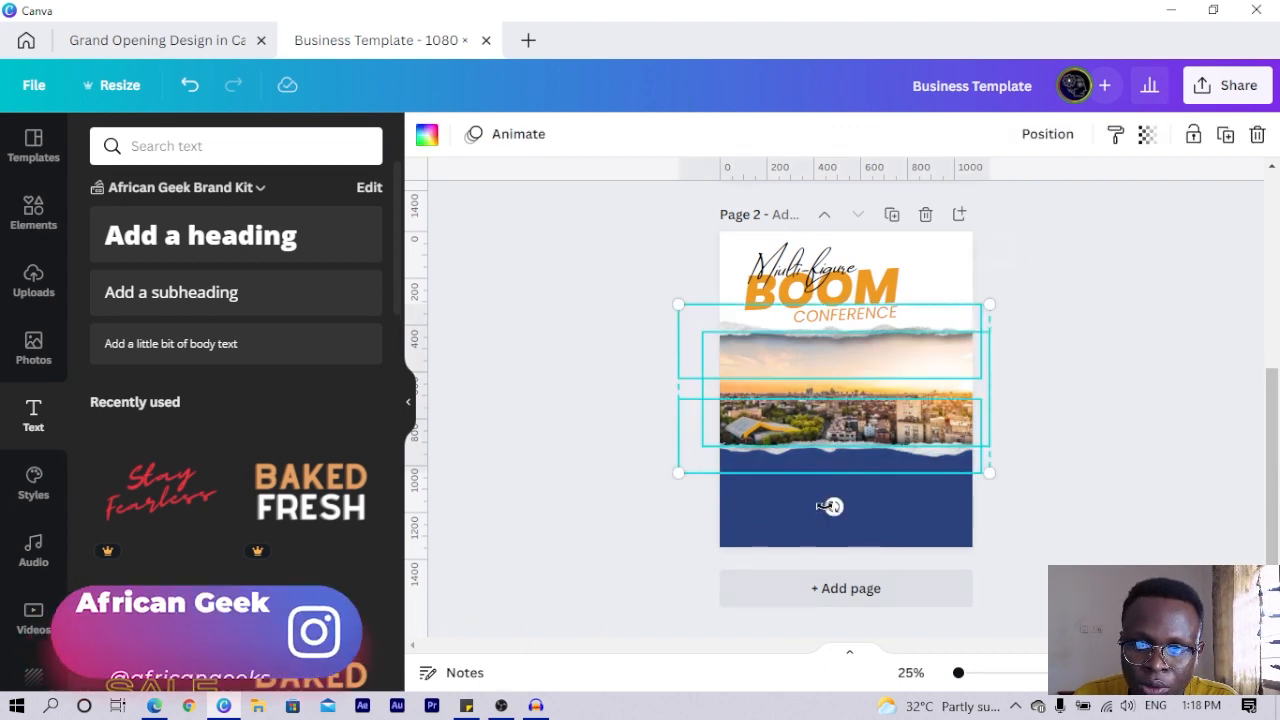
{"action": "left_click_drag", "start_coordinate": [828, 506], "coordinate": [837, 509]}
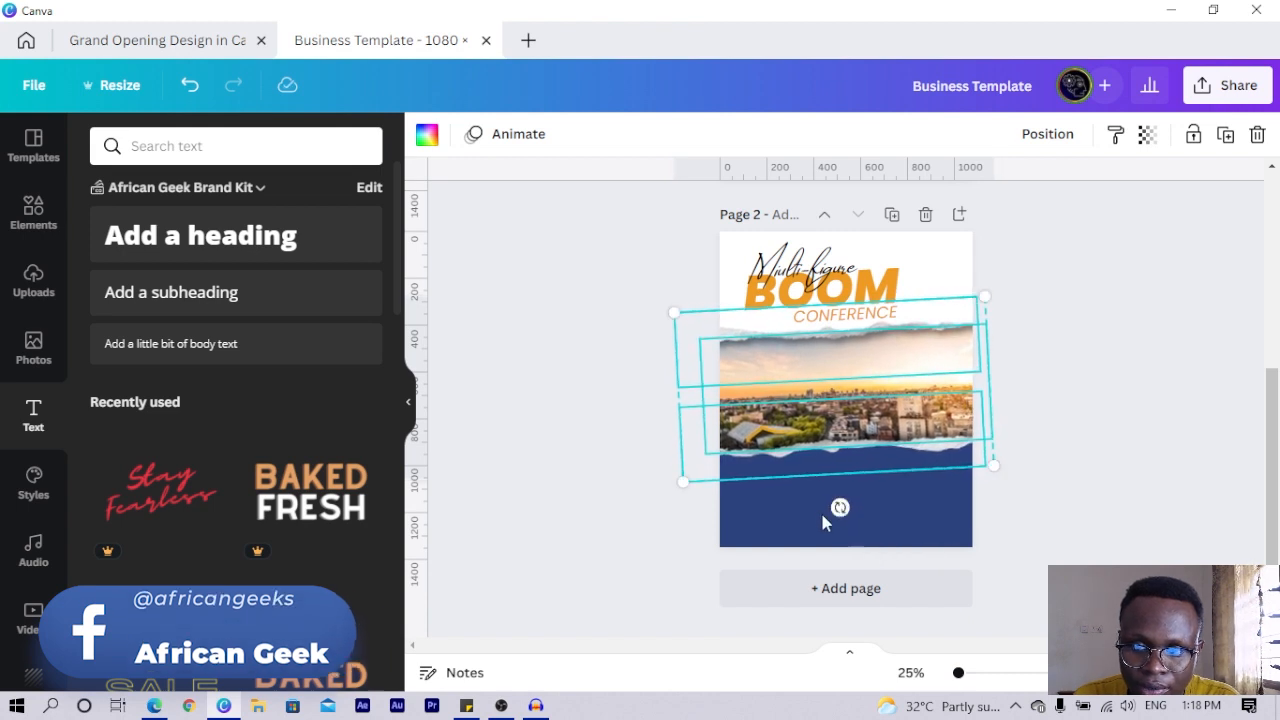
{"action": "left_click", "coordinate": [631, 560]}
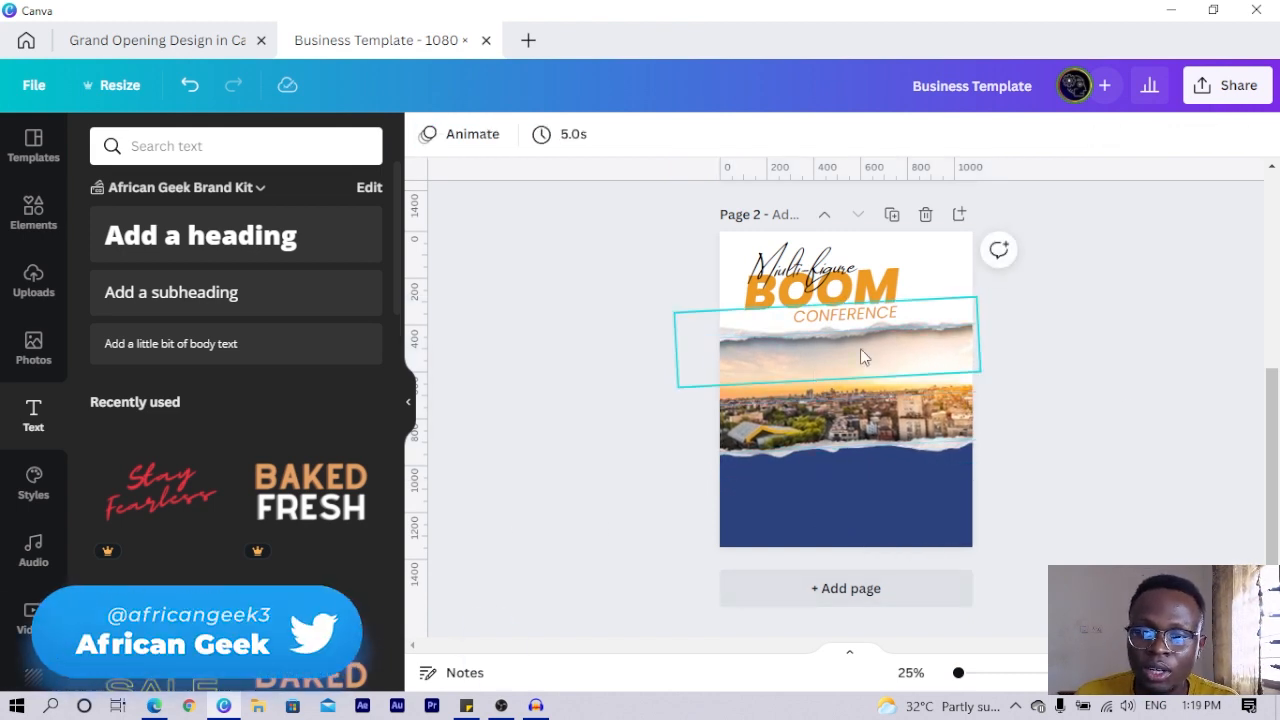
Shrink the Multi-figure BOOM CONFERENCE title to about 614×298 and shift it slightly up-right.
{"action": "left_click", "coordinate": [809, 314]}
{"action": "left_click", "coordinate": [822, 270], "text": "shift"}
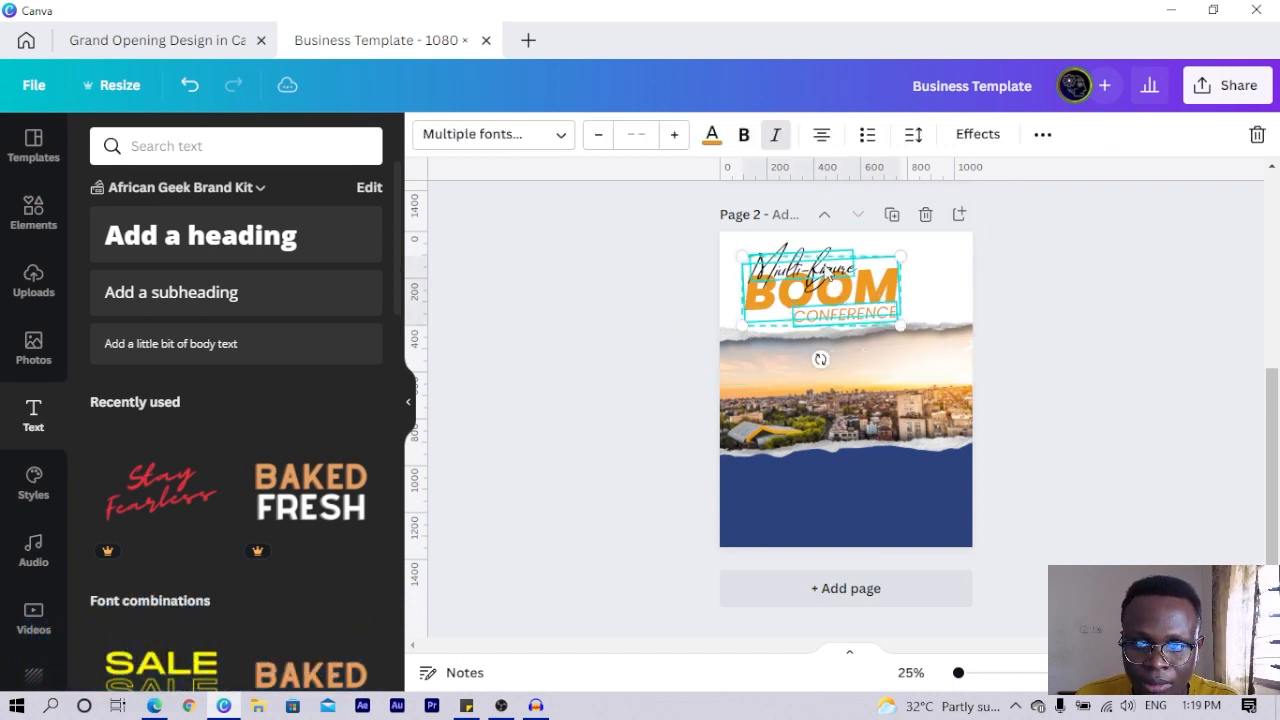
{"action": "left_click_drag", "start_coordinate": [899, 250], "coordinate": [879, 258]}
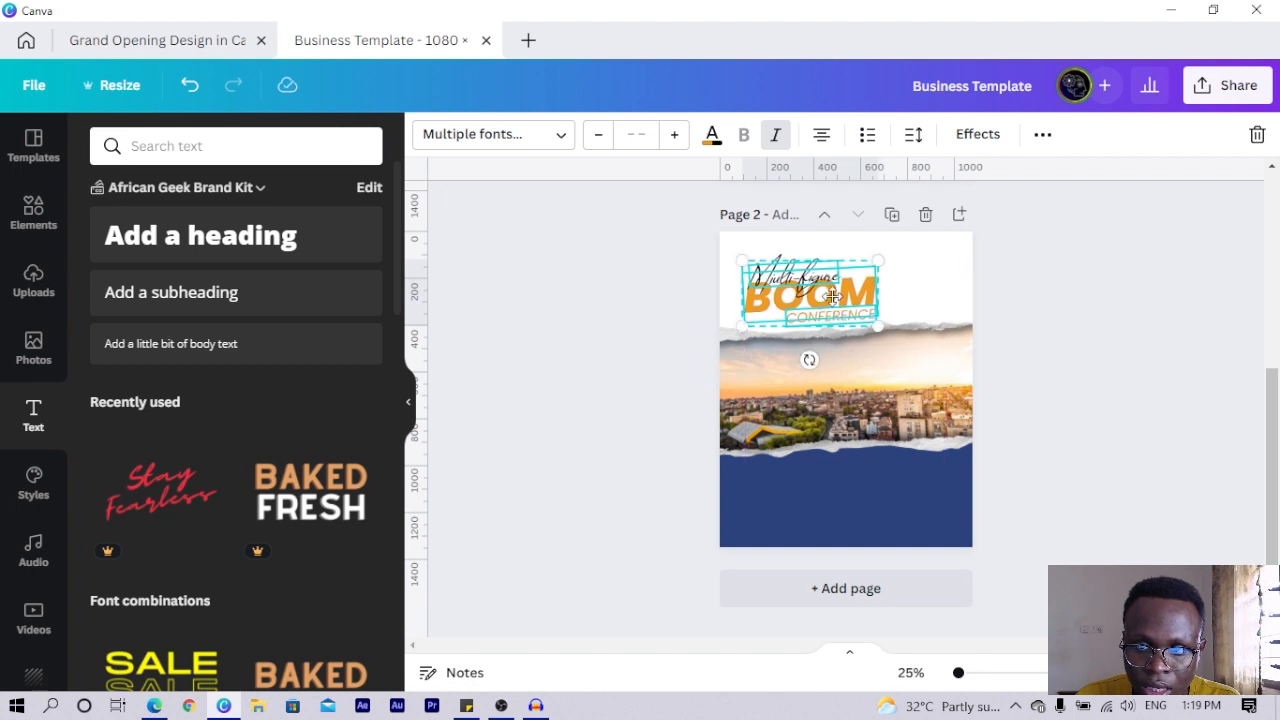
{"action": "left_click_drag", "start_coordinate": [833, 297], "coordinate": [836, 294]}
{"action": "left_click", "coordinate": [557, 329]}
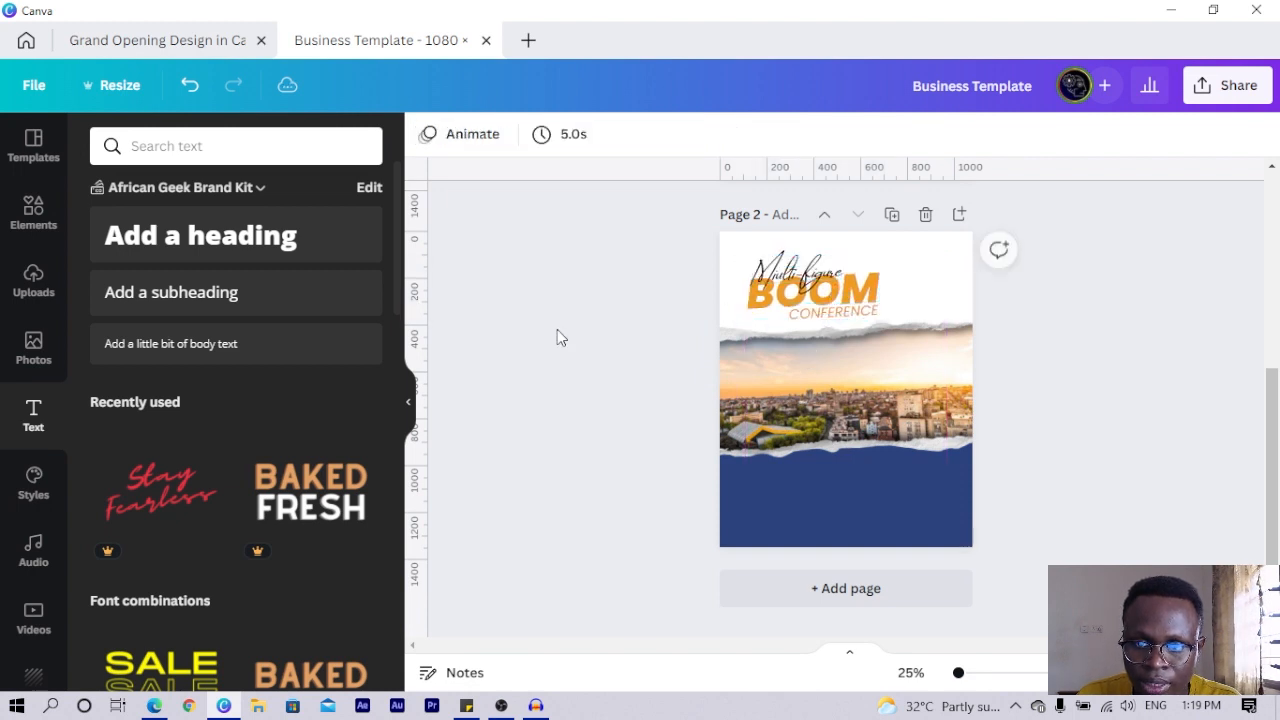
{"action": "scroll", "coordinate": [824, 508], "scroll_direction": "up", "scroll_amount": 3}
{"action": "scroll", "coordinate": [827, 512], "scroll_direction": "up", "scroll_amount": 2}
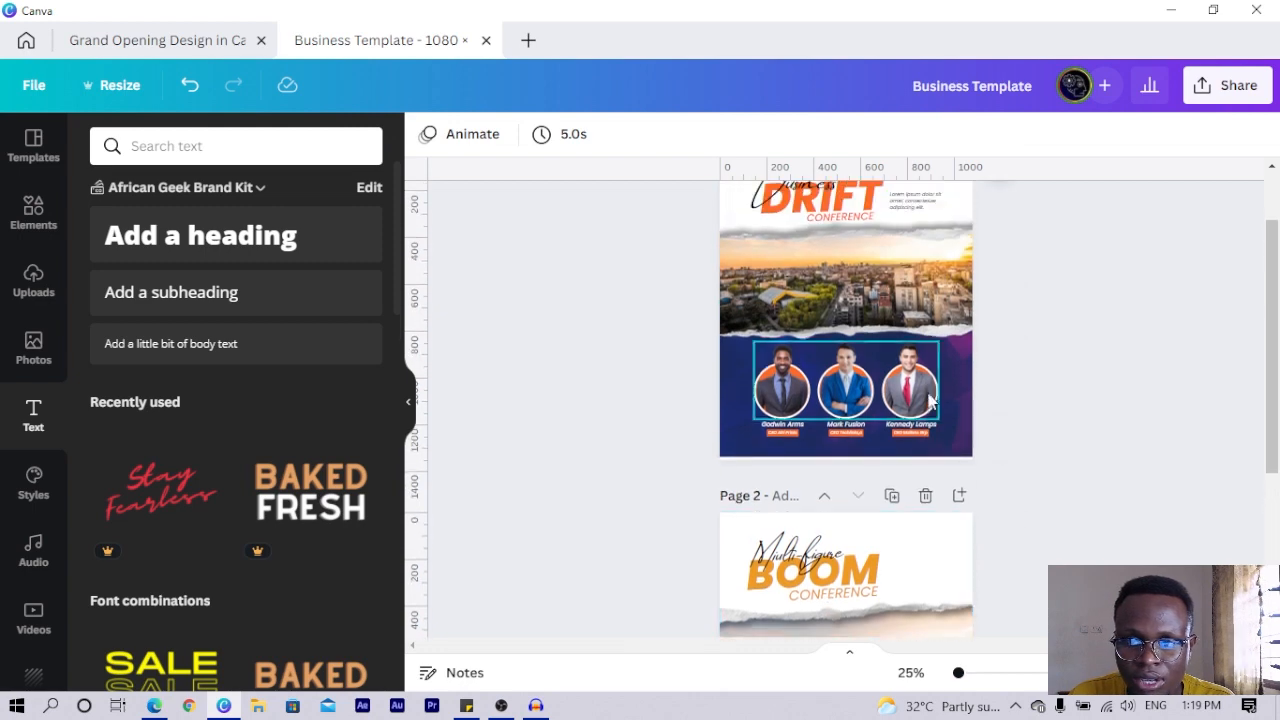
{"action": "scroll", "coordinate": [1032, 380], "scroll_direction": "down", "scroll_amount": 5}
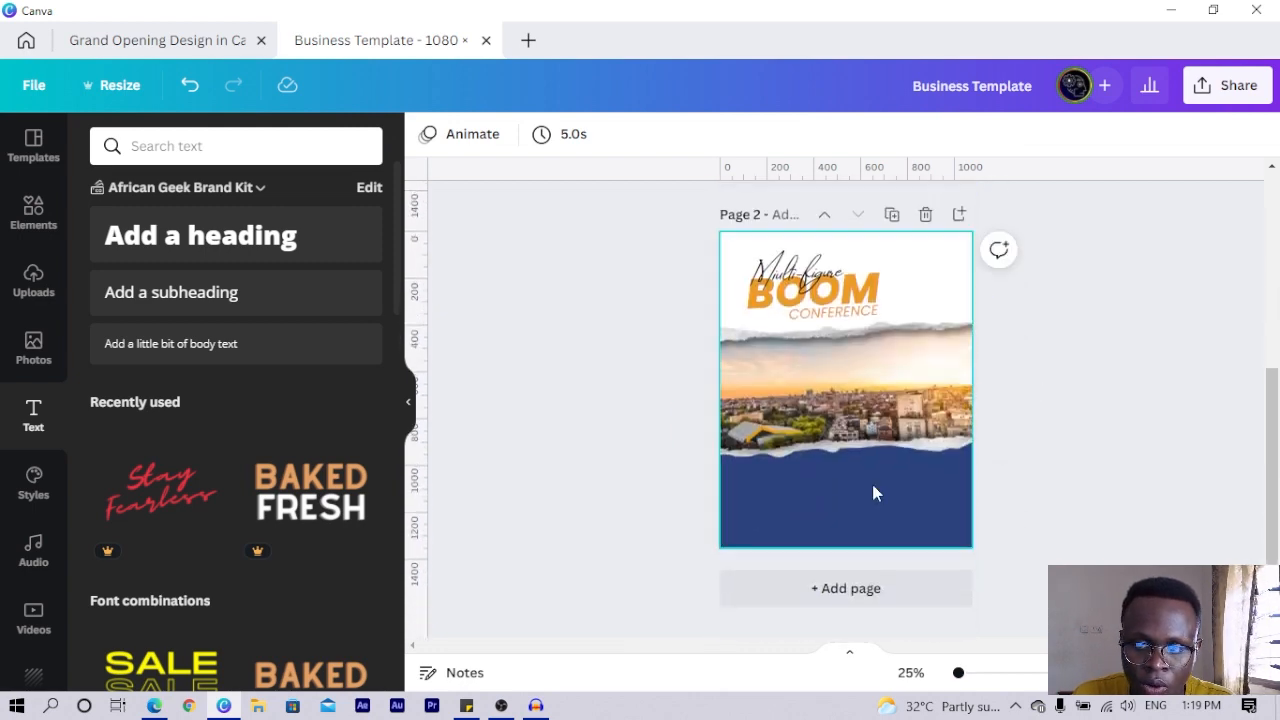
Add a small grey circle in the navy lower area and open the Elements library.
{"action": "left_click", "coordinate": [824, 523]}
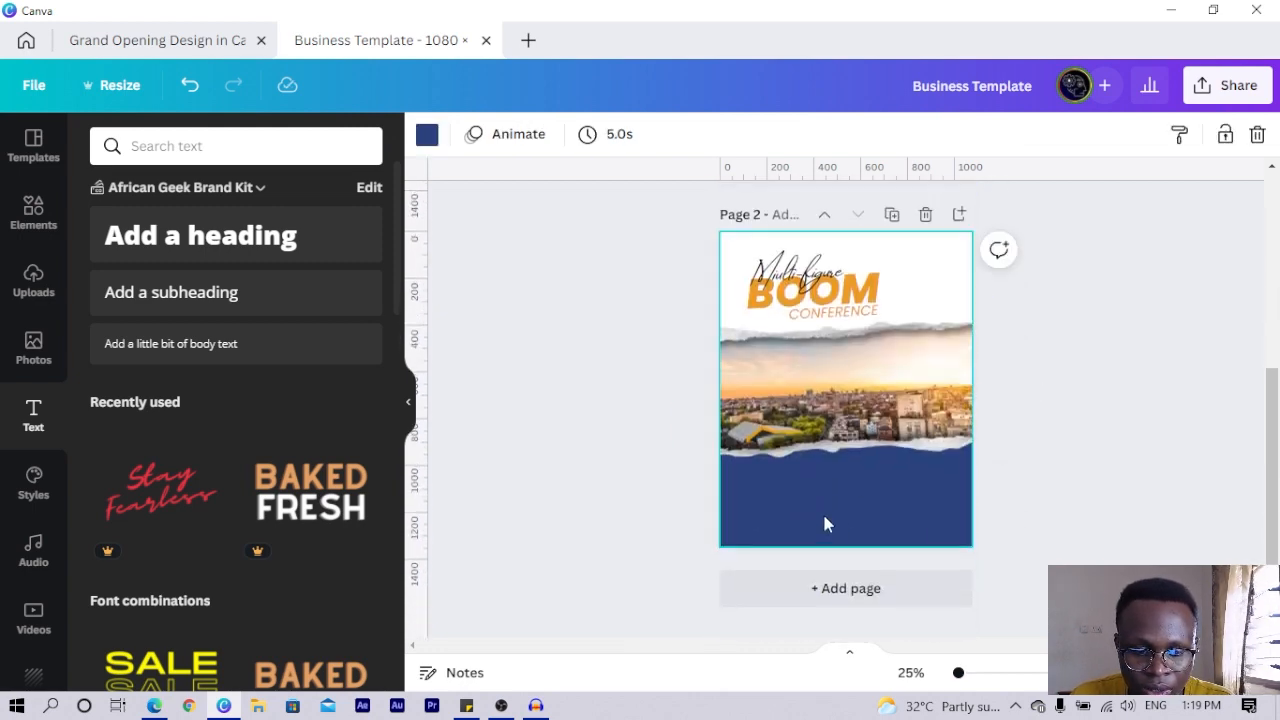
{"action": "key", "text": "c"}
{"action": "left_click_drag", "start_coordinate": [868, 314], "coordinate": [861, 364]}
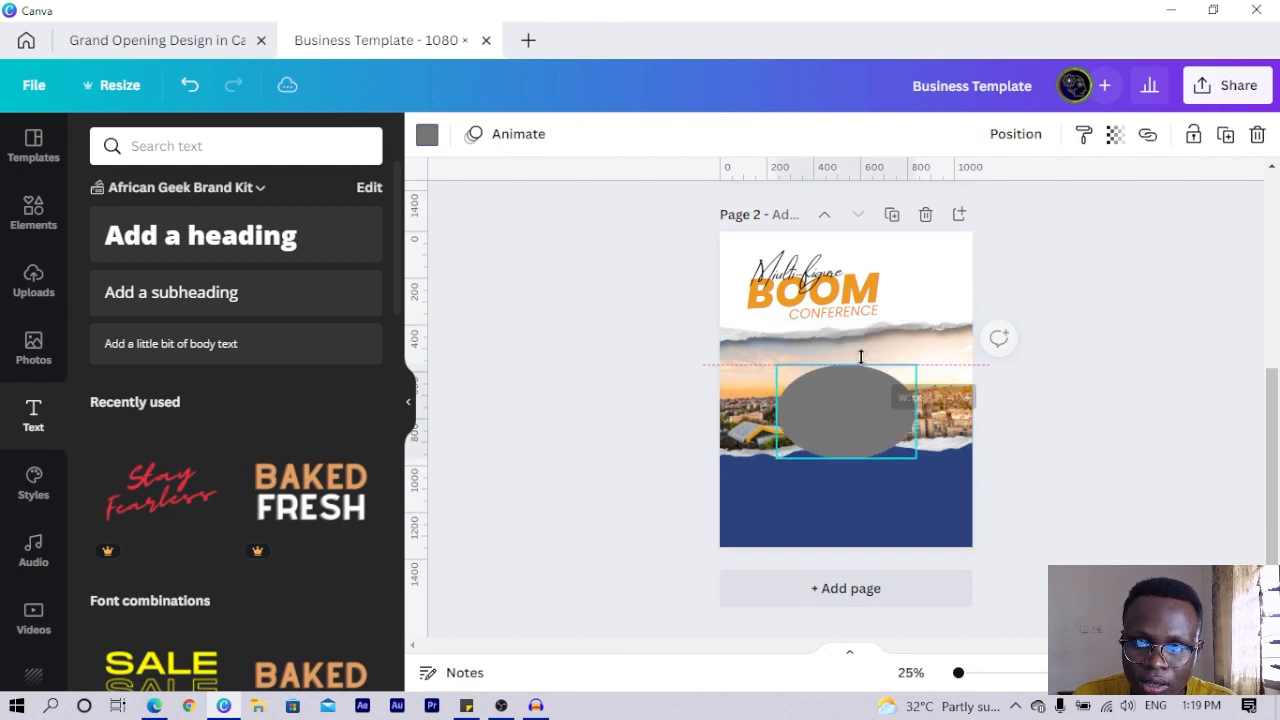
{"action": "key", "text": "ctrl+z"}
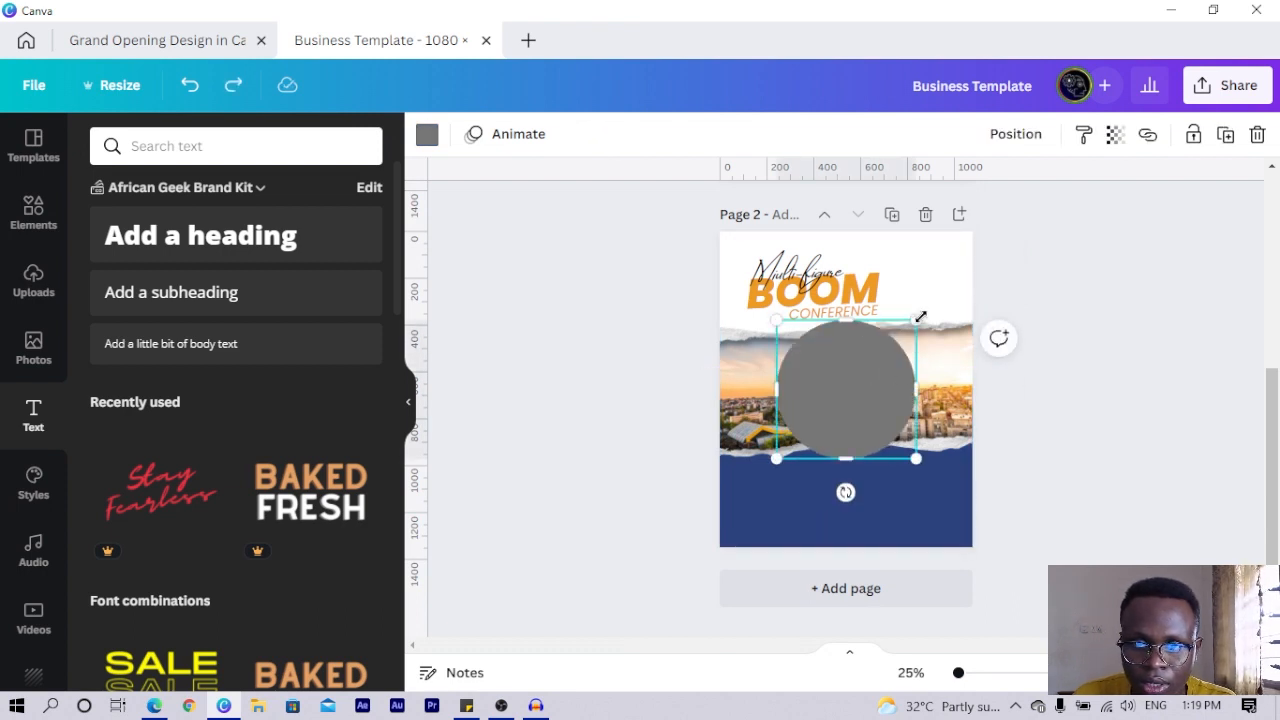
{"action": "left_click_drag", "start_coordinate": [920, 317], "coordinate": [865, 369]}
{"action": "left_click_drag", "start_coordinate": [832, 413], "coordinate": [853, 502]}
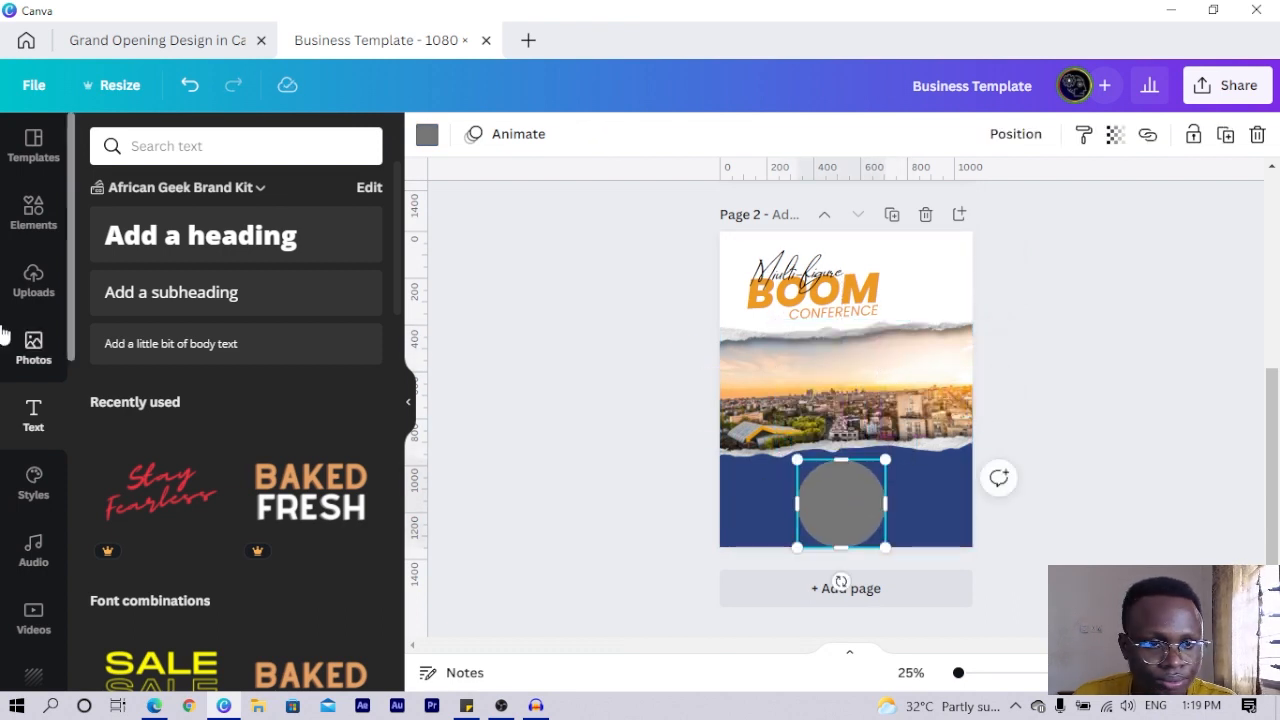
{"action": "left_click", "coordinate": [35, 232]}
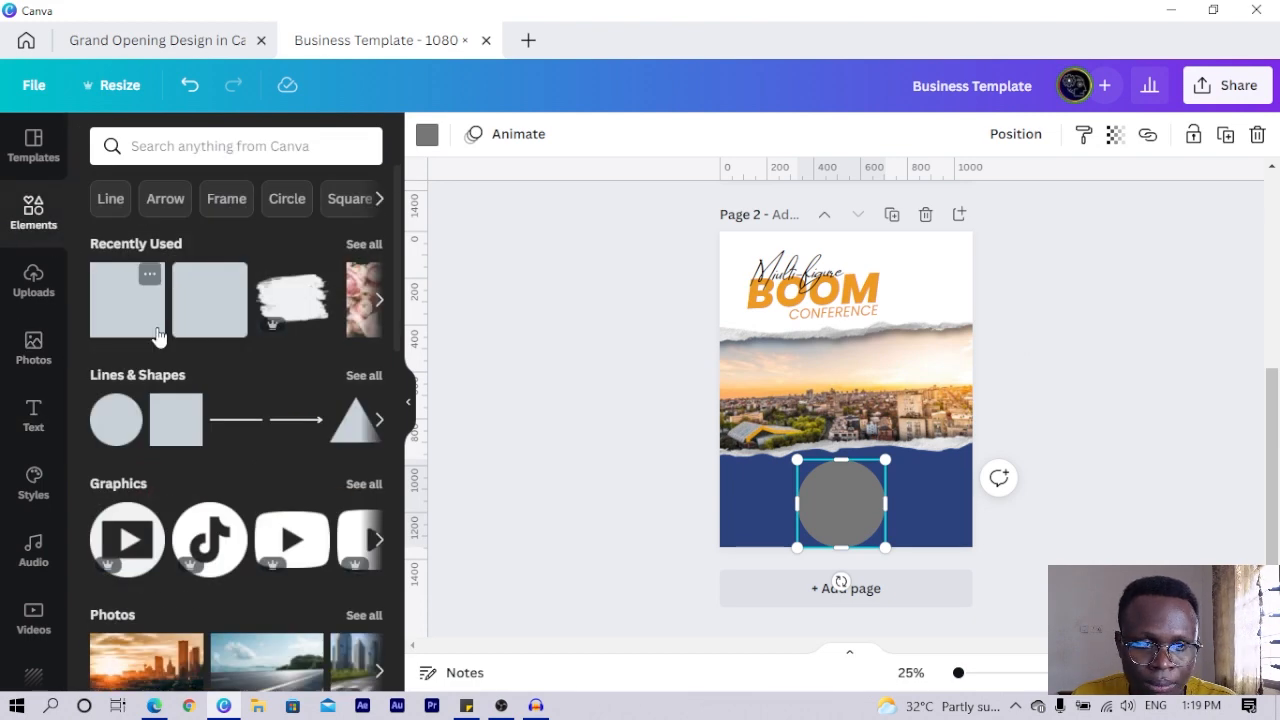
Place the circle photo frame over the grey circle and size it to 359×359.
{"action": "scroll", "coordinate": [266, 434], "scroll_direction": "down", "scroll_amount": 10}
{"action": "scroll", "coordinate": [268, 438], "scroll_direction": "down", "scroll_amount": 1}
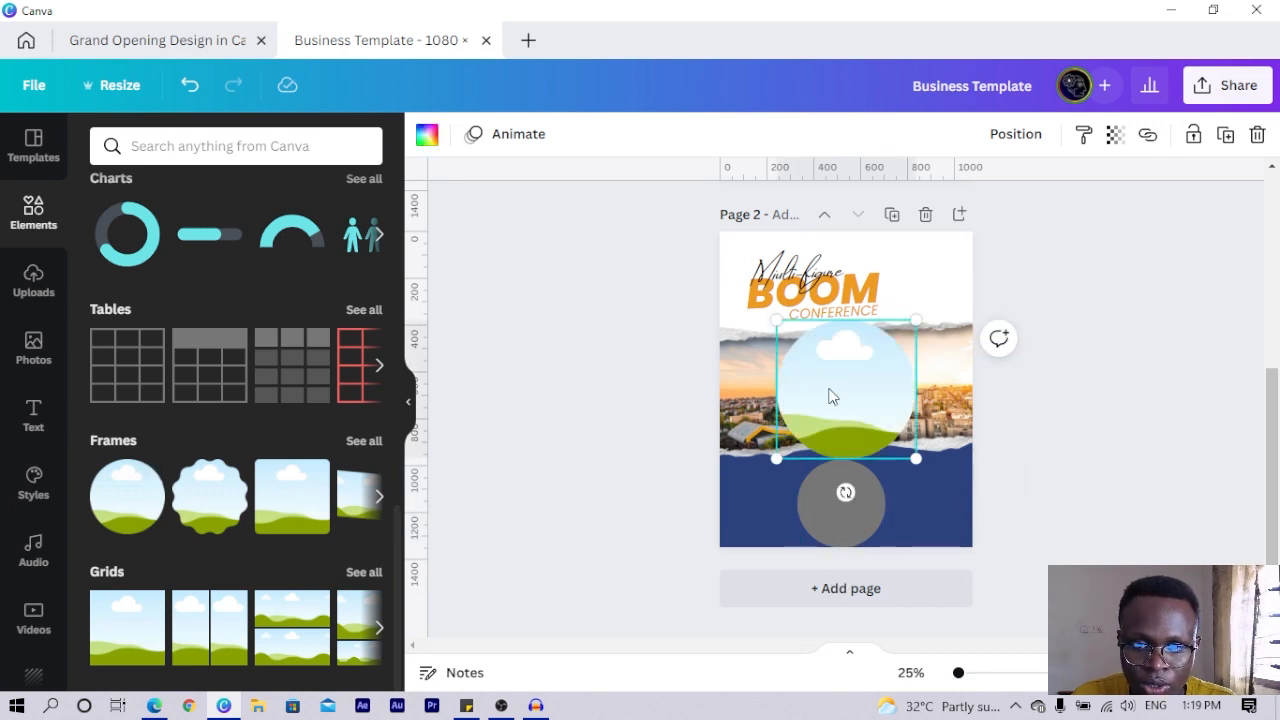
{"action": "left_click_drag", "start_coordinate": [829, 396], "coordinate": [834, 479]}
{"action": "left_click_drag", "start_coordinate": [772, 434], "coordinate": [838, 493]}
{"action": "left_click", "coordinate": [581, 502]}
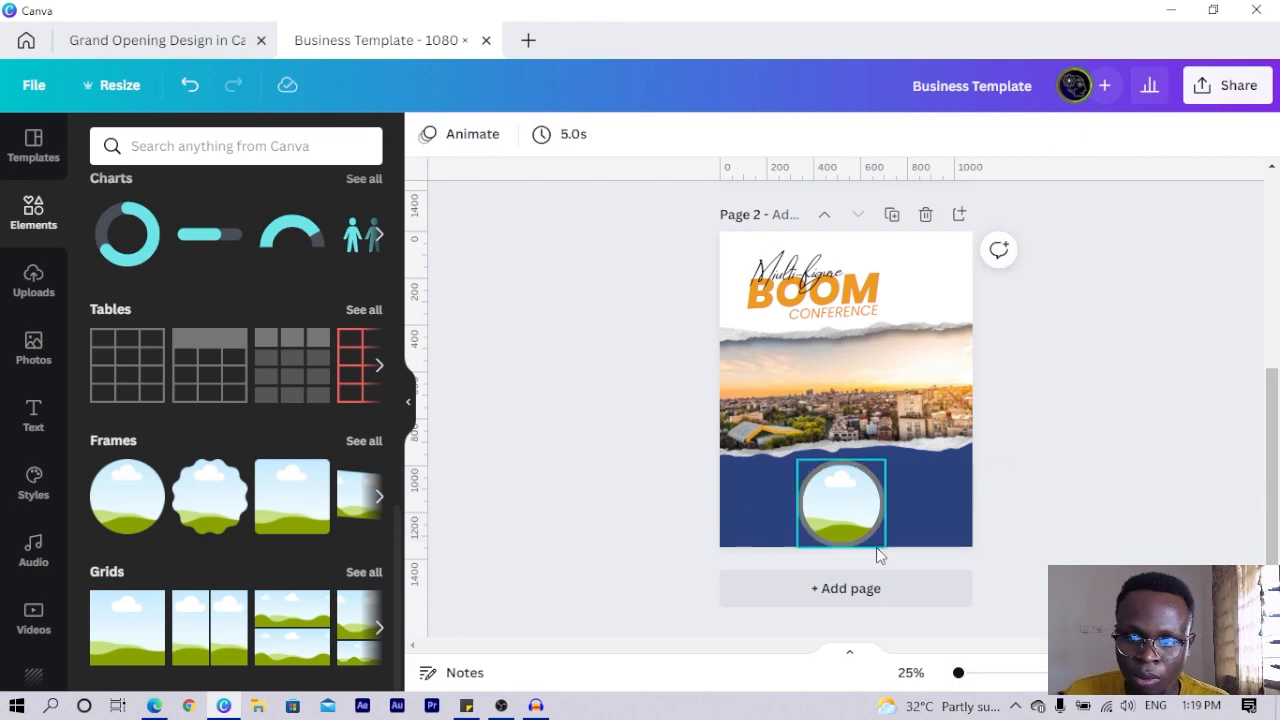
{"action": "scroll", "coordinate": [781, 495], "scroll_direction": "up", "scroll_amount": 5}
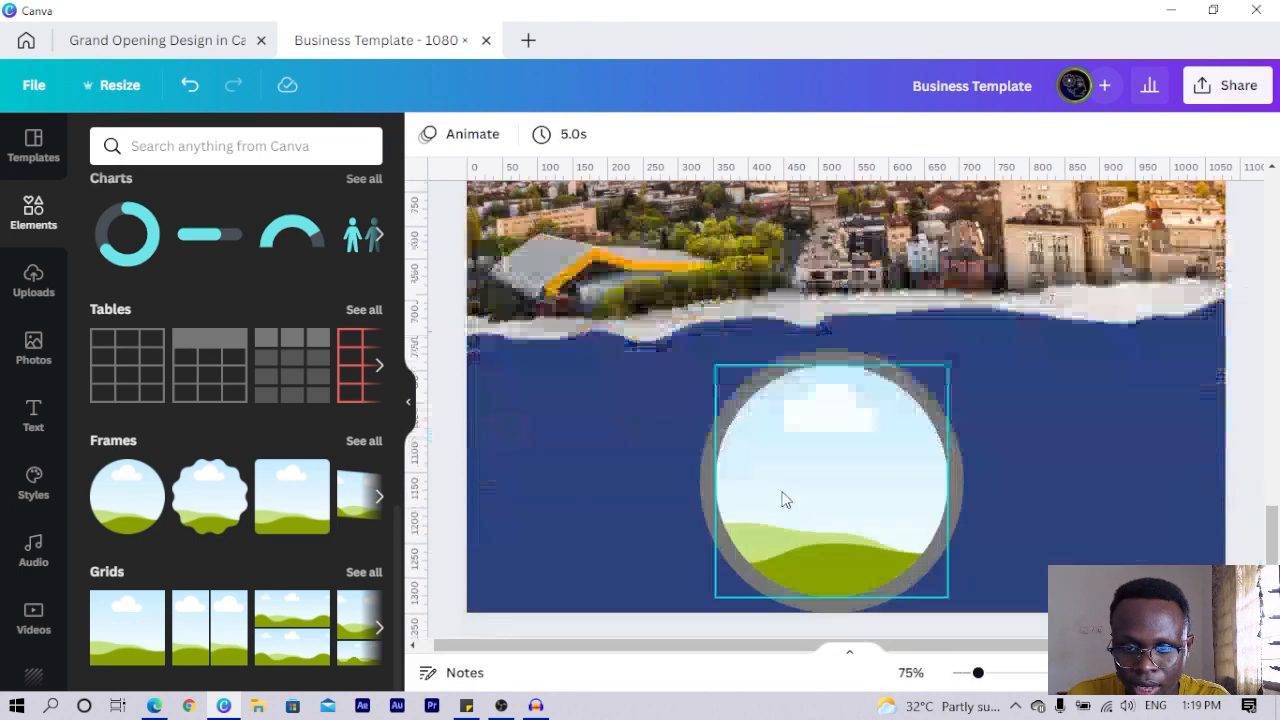
{"action": "scroll", "coordinate": [785, 500], "scroll_direction": "down", "scroll_amount": 1}
{"action": "left_click", "coordinate": [868, 438]}
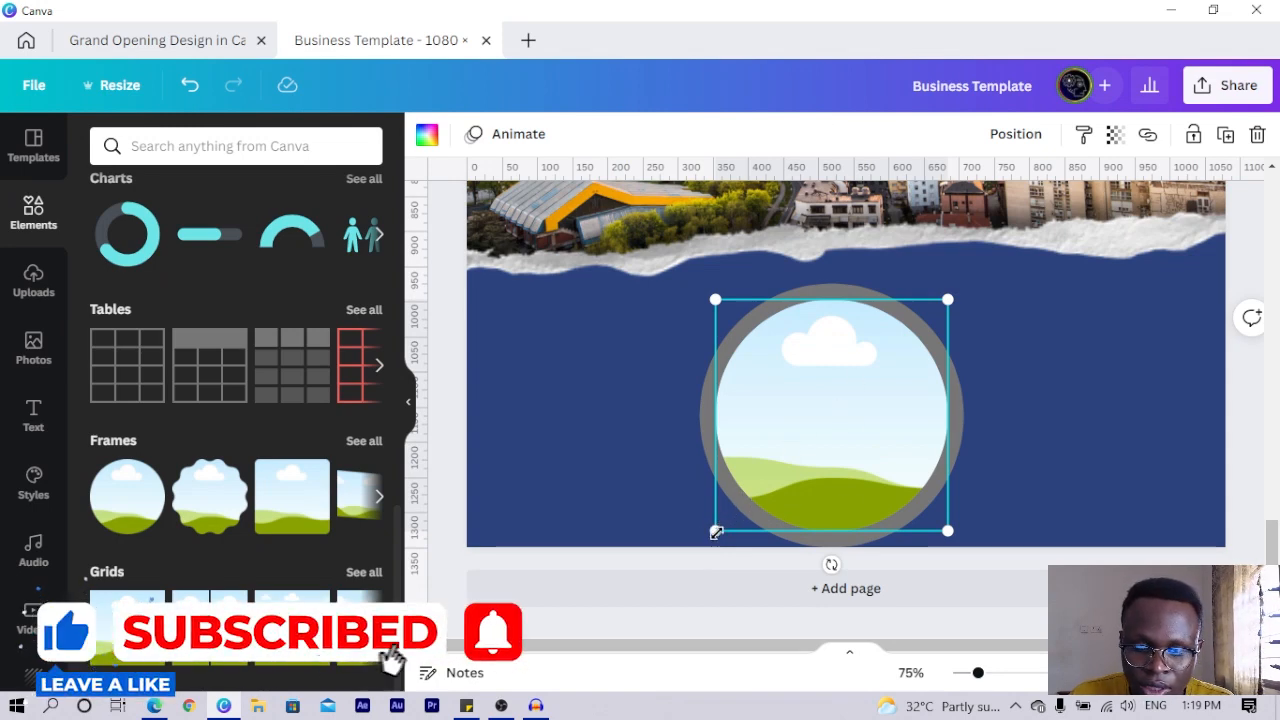
{"action": "left_click_drag", "start_coordinate": [716, 533], "coordinate": [703, 539]}
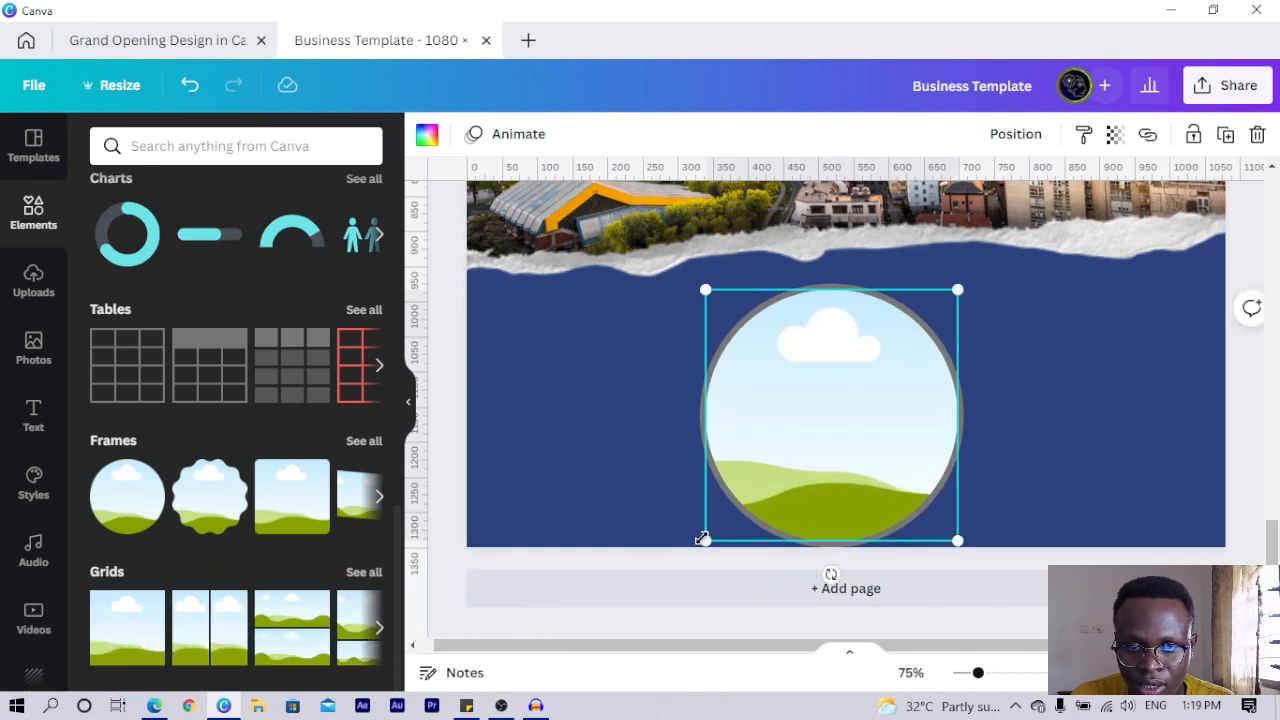
{"action": "left_click", "coordinate": [564, 476]}
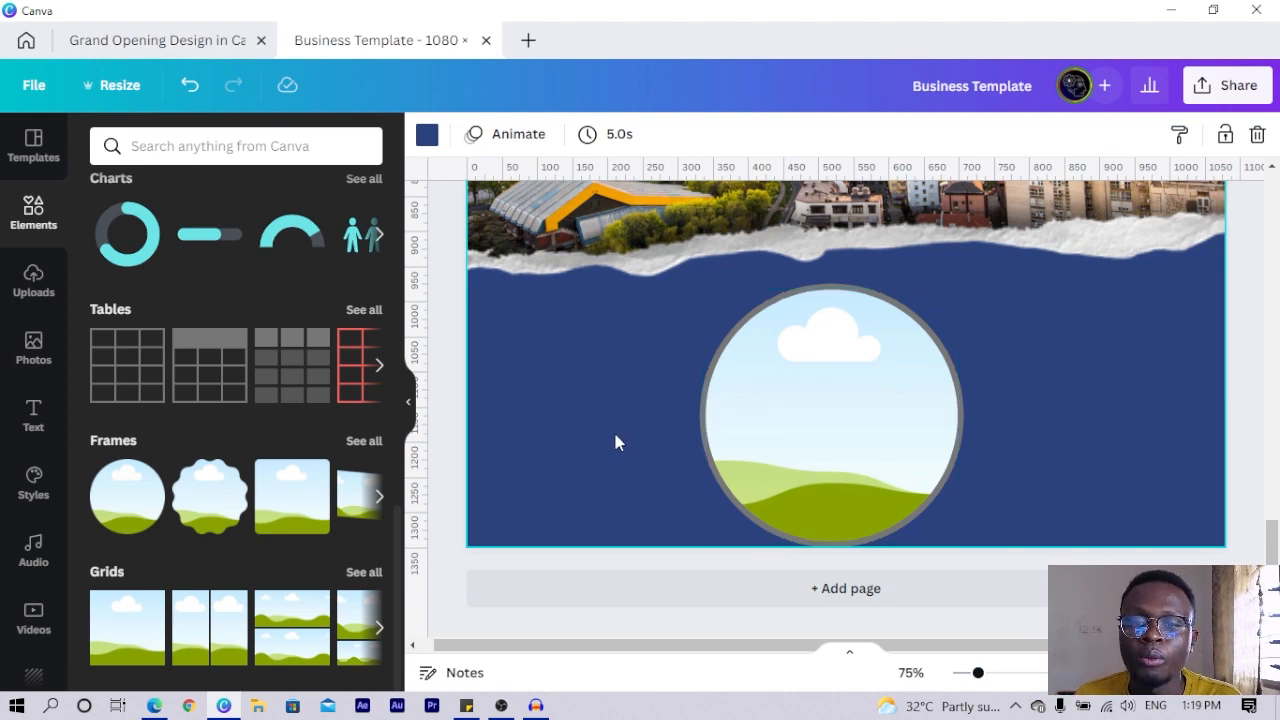
Colour the circle frame's ring orange.
{"action": "left_click", "coordinate": [699, 412]}
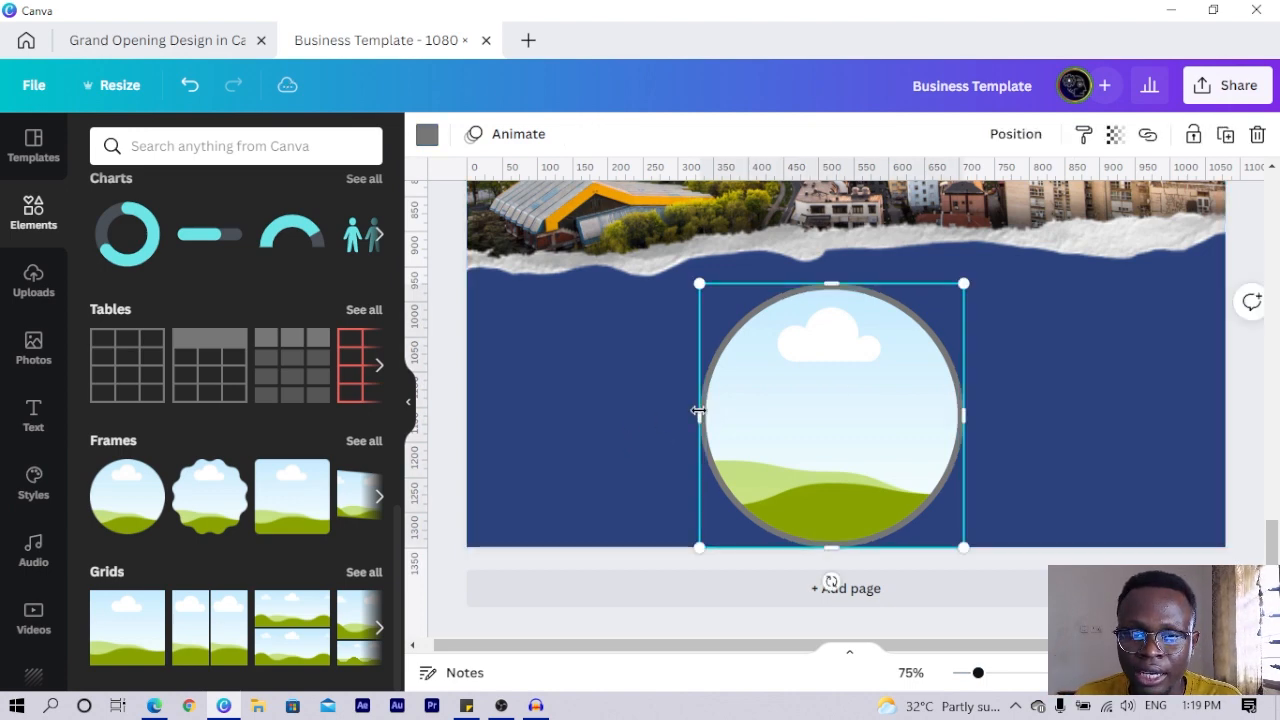
{"action": "left_click", "coordinate": [425, 135]}
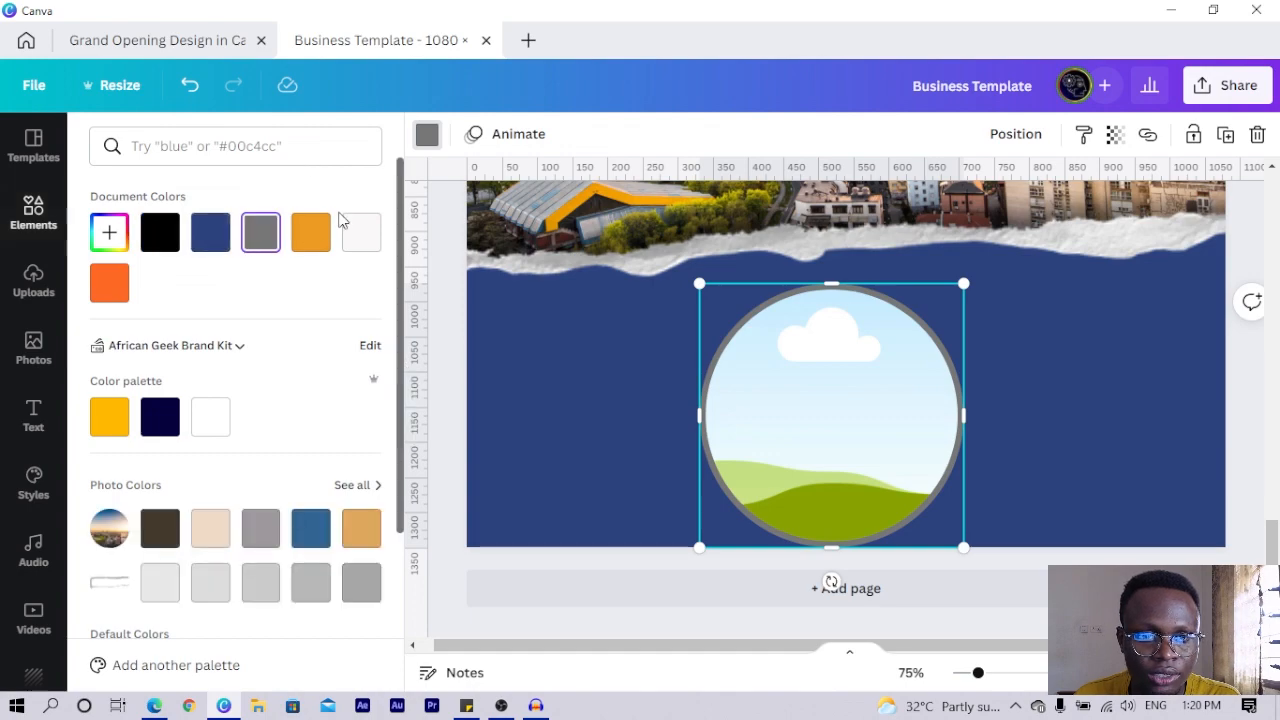
{"action": "left_click", "coordinate": [310, 235]}
{"action": "scroll", "coordinate": [985, 420], "scroll_direction": "up", "scroll_amount": 8}
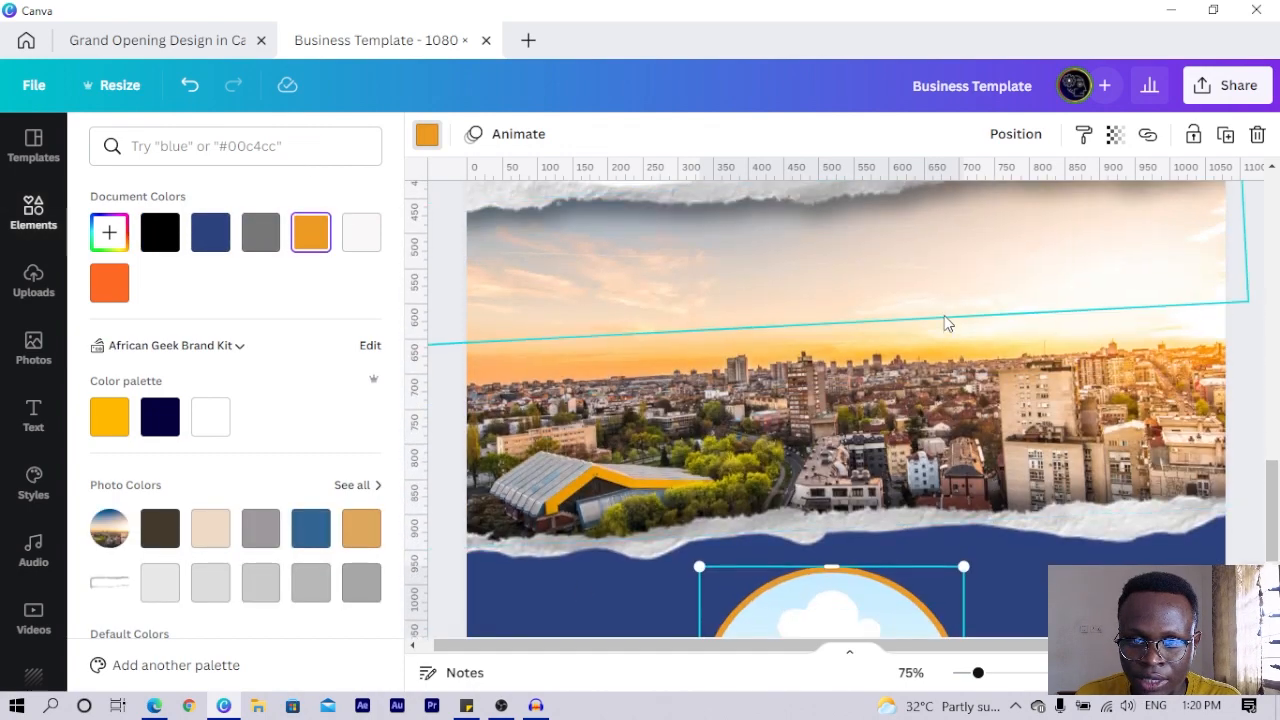
{"action": "scroll", "coordinate": [782, 425], "scroll_direction": "down", "scroll_amount": 8}
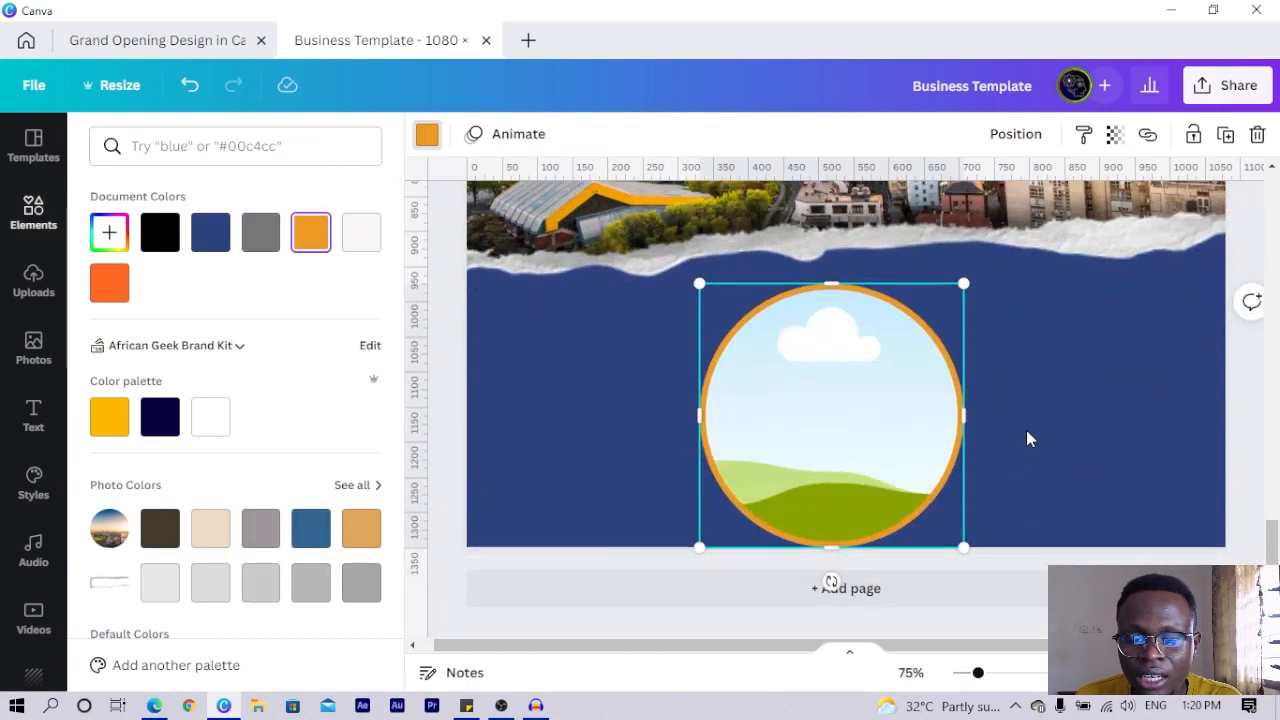
{"action": "scroll", "coordinate": [709, 533], "scroll_direction": "up", "scroll_amount": 10}
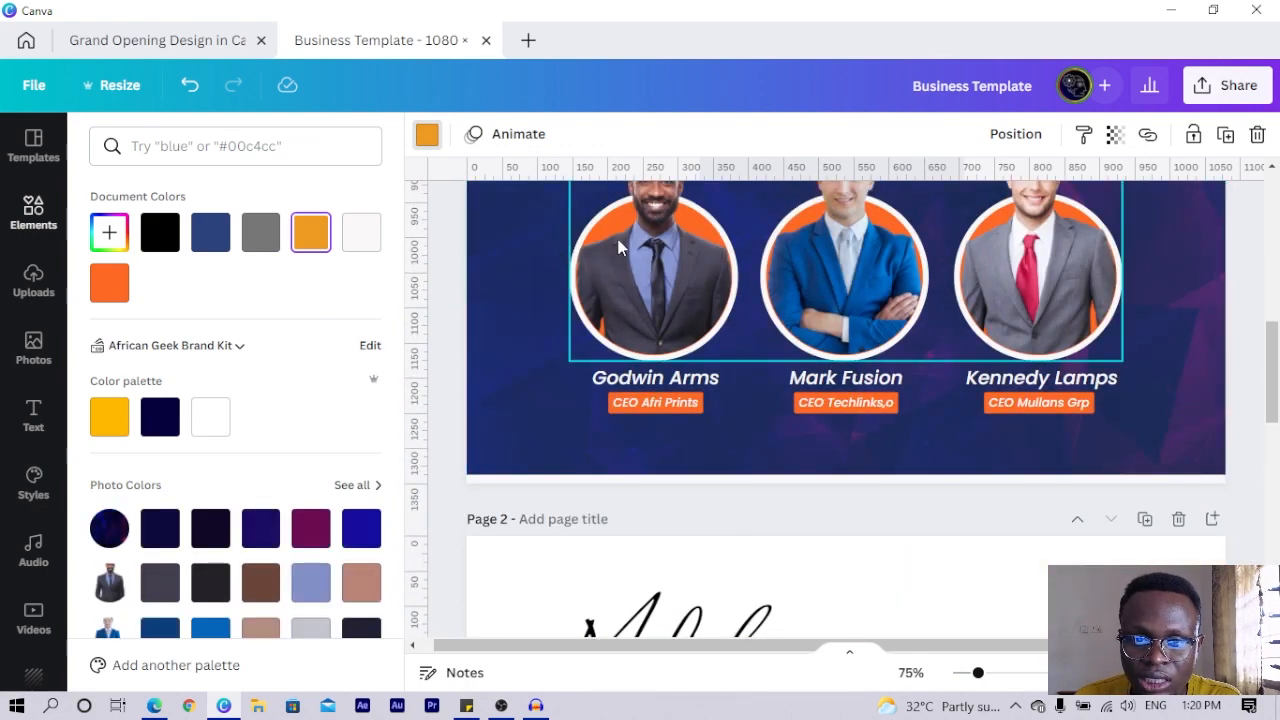
{"action": "scroll", "coordinate": [631, 413], "scroll_direction": "down", "scroll_amount": 10}
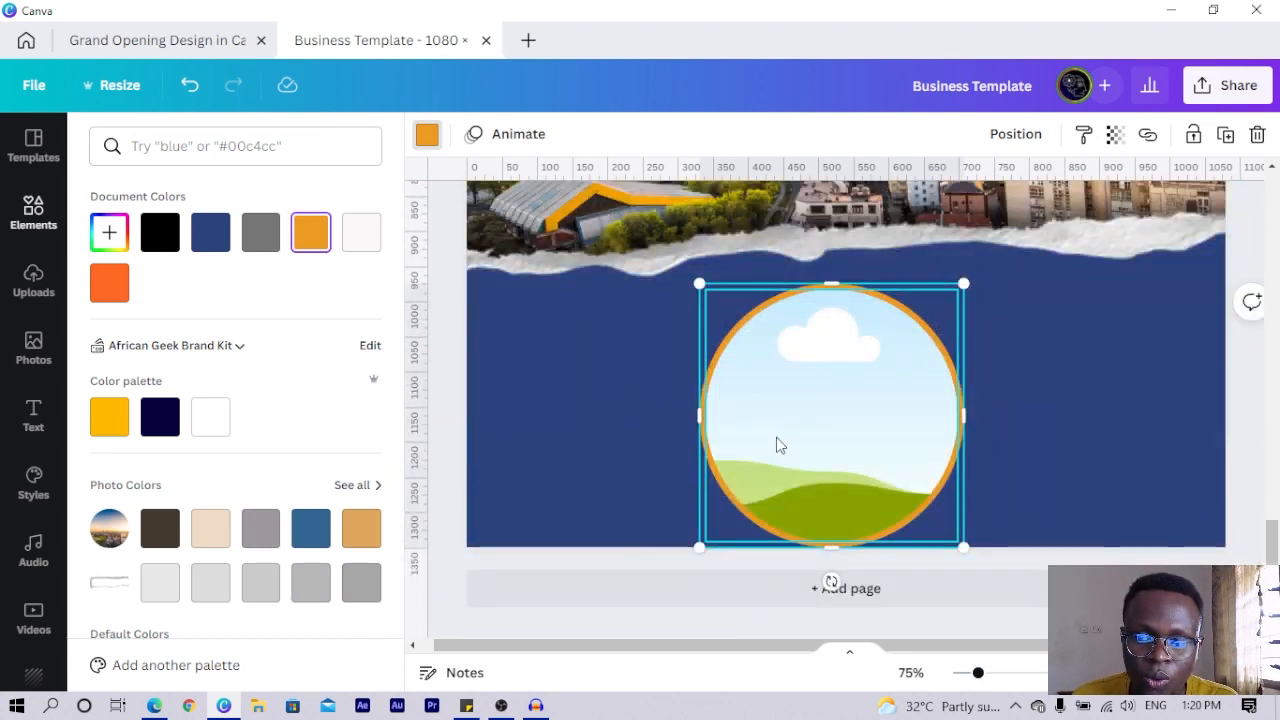
Duplicate the orange circle, enlarge the copy to 397×397, and make it white.
{"action": "left_click", "coordinate": [776, 437]}
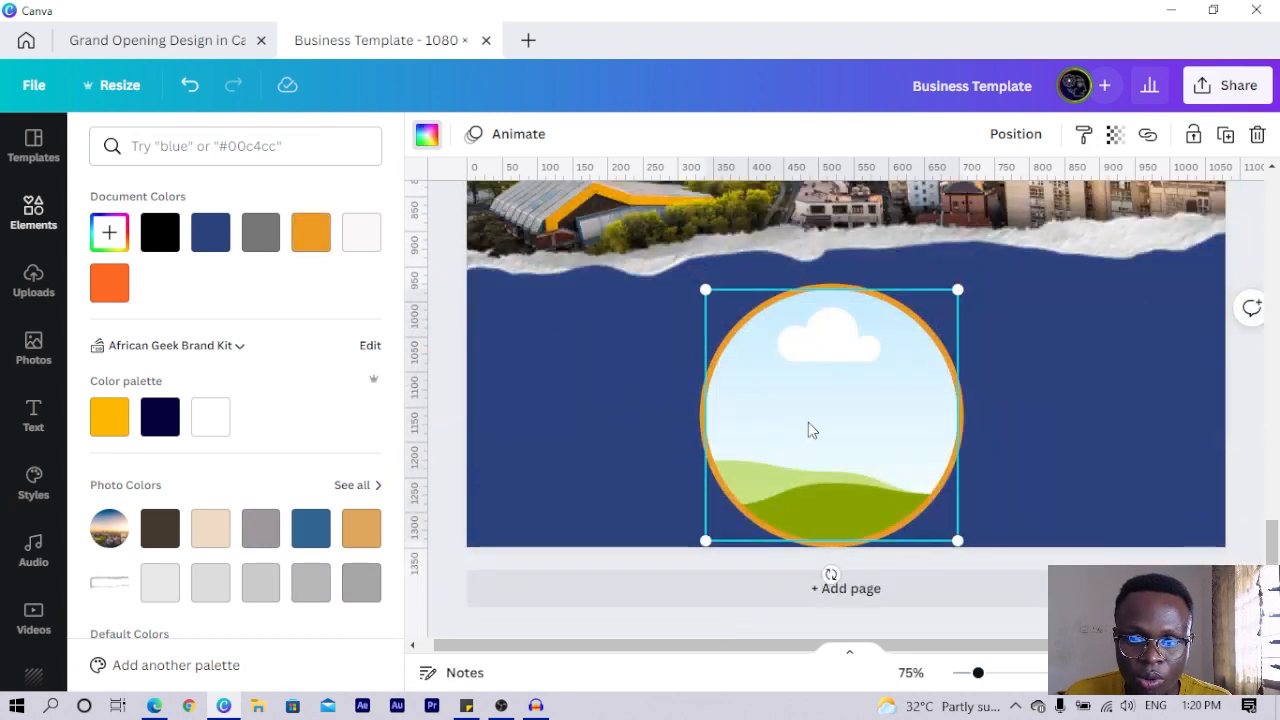
{"action": "left_click", "coordinate": [703, 401]}
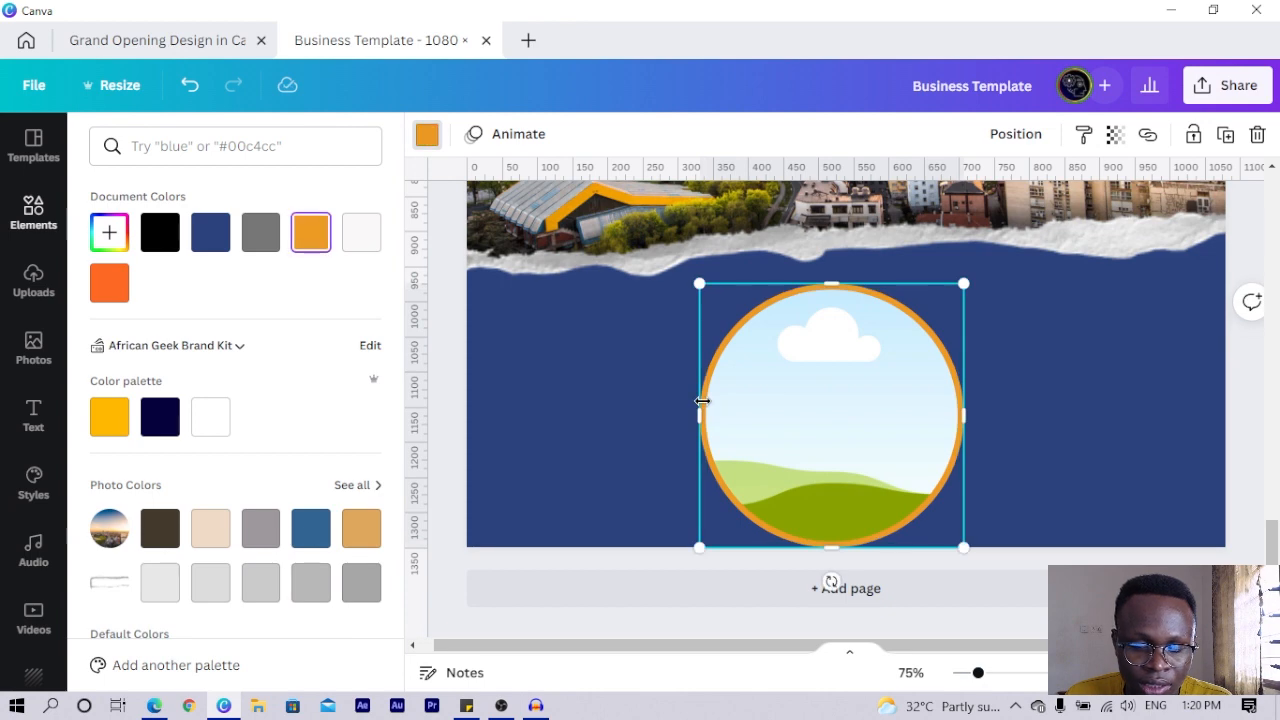
{"action": "key", "text": "ctrl+d"}
{"action": "left_click_drag", "start_coordinate": [774, 433], "coordinate": [760, 413]}
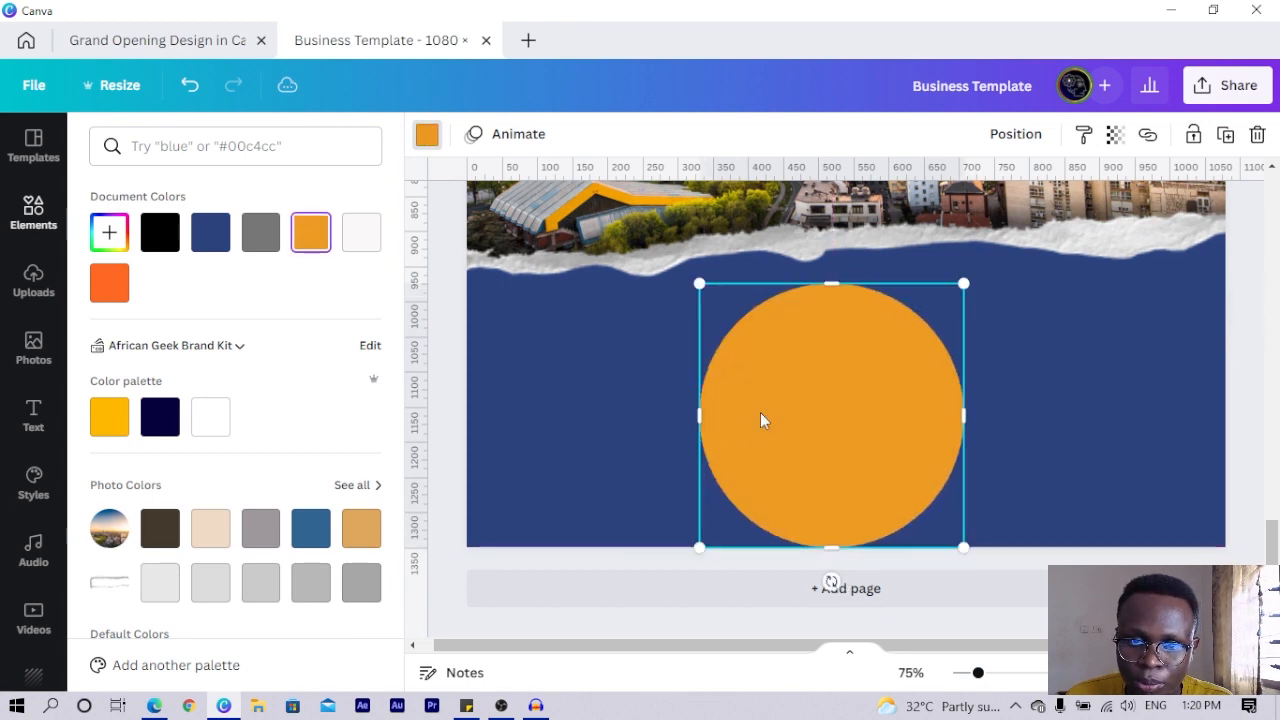
{"action": "left_click_drag", "start_coordinate": [698, 549], "coordinate": [685, 554]}
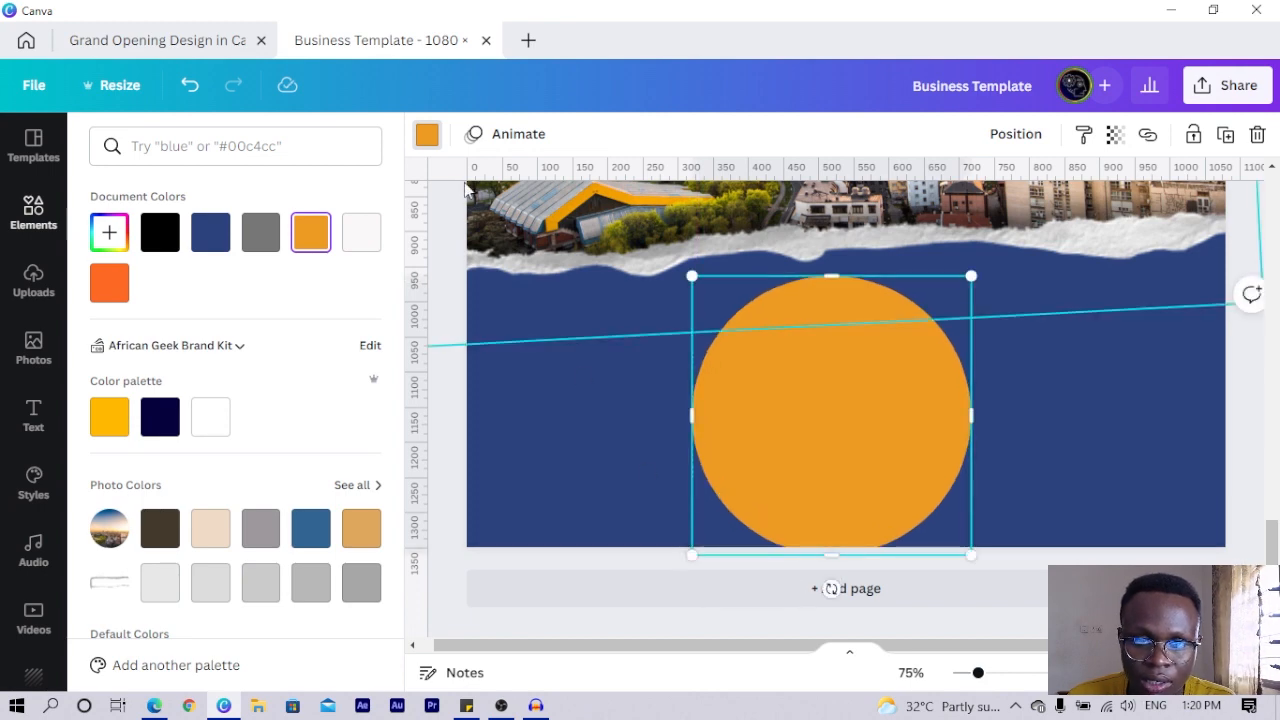
{"action": "left_click", "coordinate": [427, 134]}
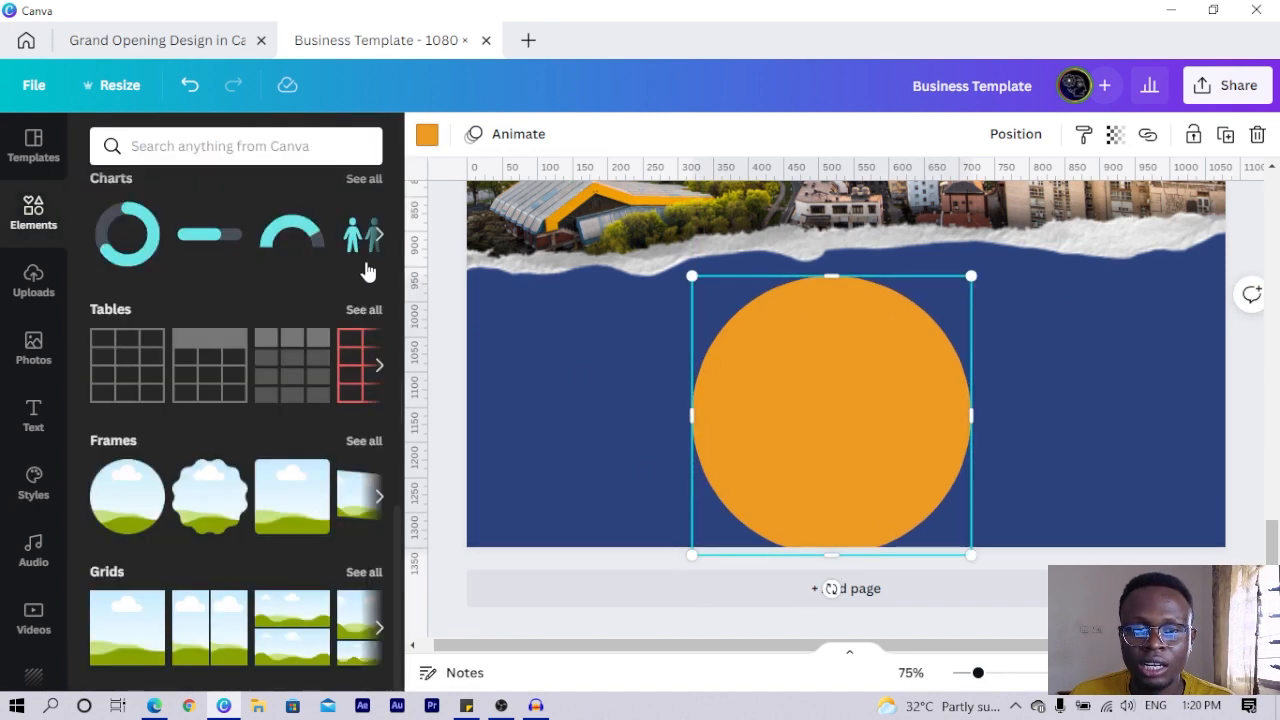
{"action": "left_click", "coordinate": [427, 137]}
{"action": "left_click", "coordinate": [311, 233]}
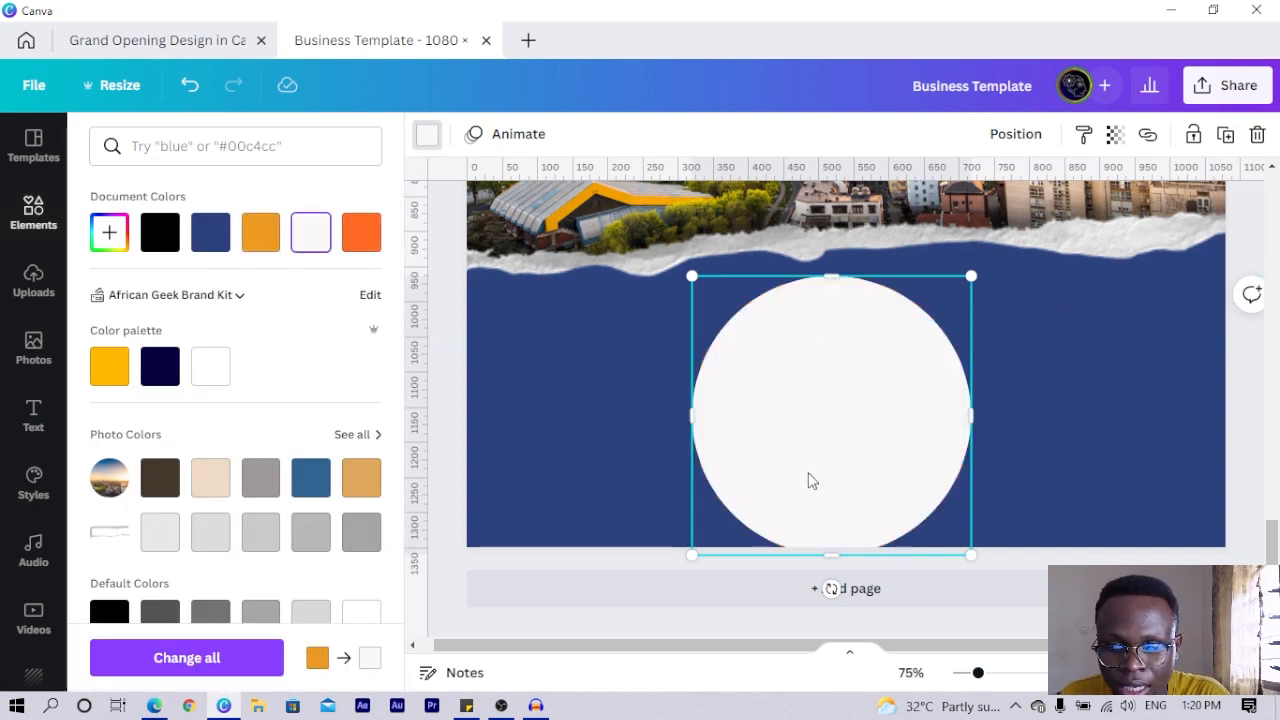
Send the white circle backward twice so it sits behind the frame and orange ring.
{"action": "left_click", "coordinate": [1005, 140]}
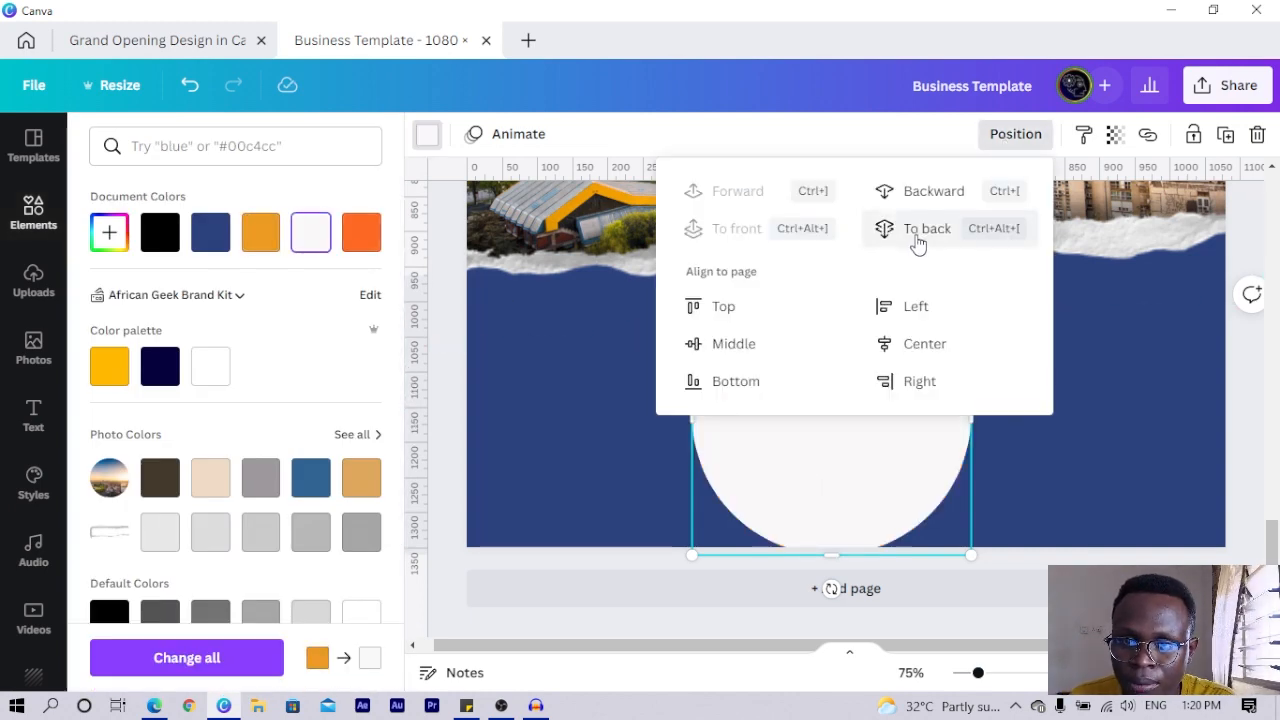
{"action": "left_click", "coordinate": [920, 193]}
{"action": "left_click", "coordinate": [920, 193]}
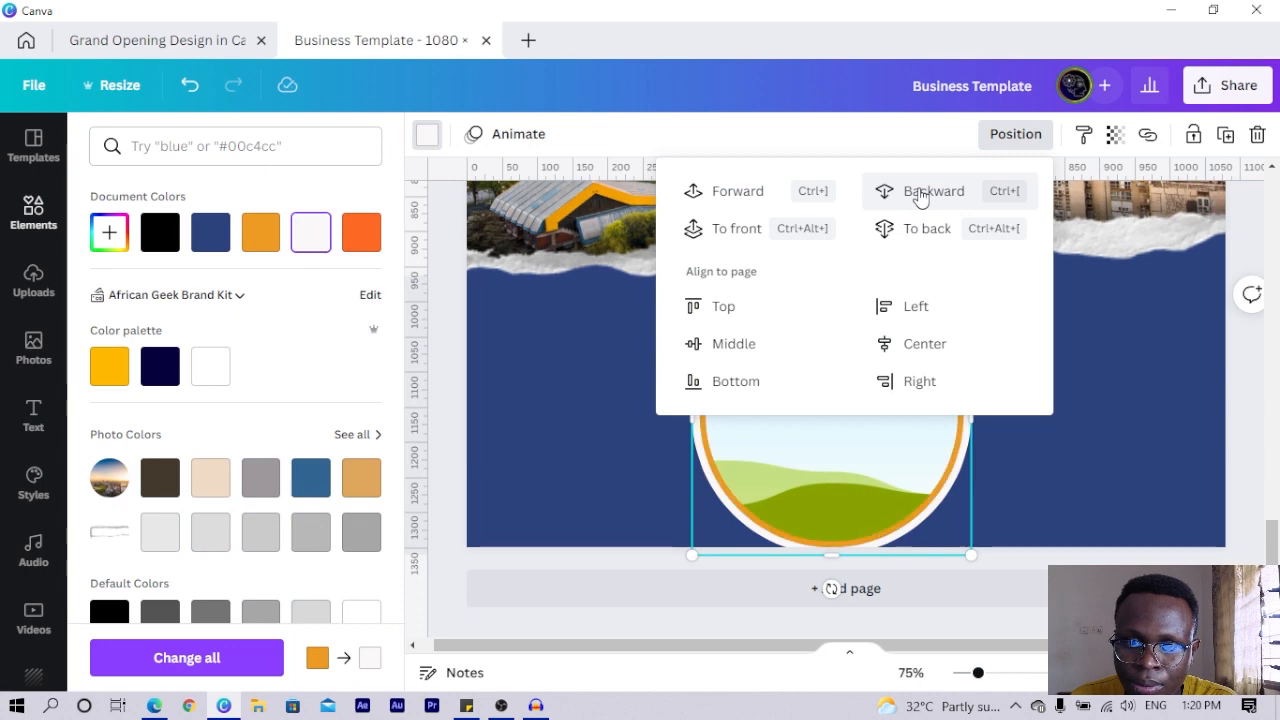
{"action": "left_click", "coordinate": [449, 444]}
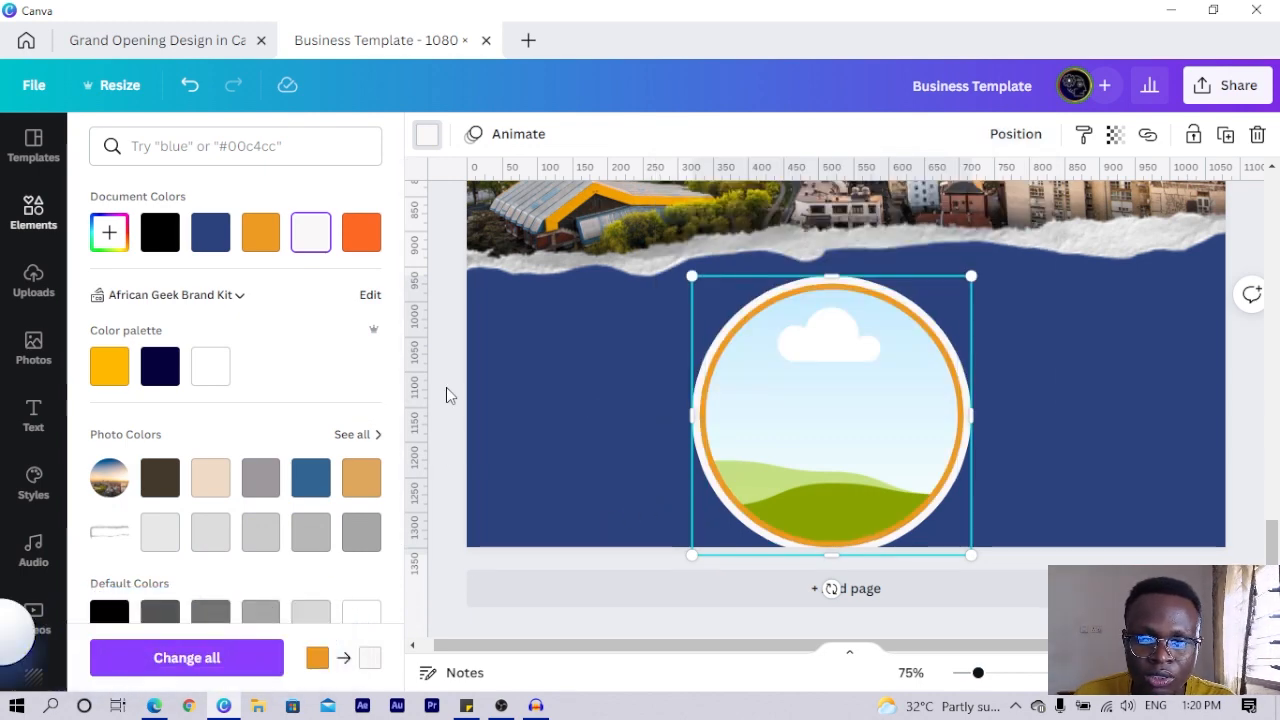
{"action": "left_click_drag", "start_coordinate": [446, 387], "coordinate": [815, 418]}
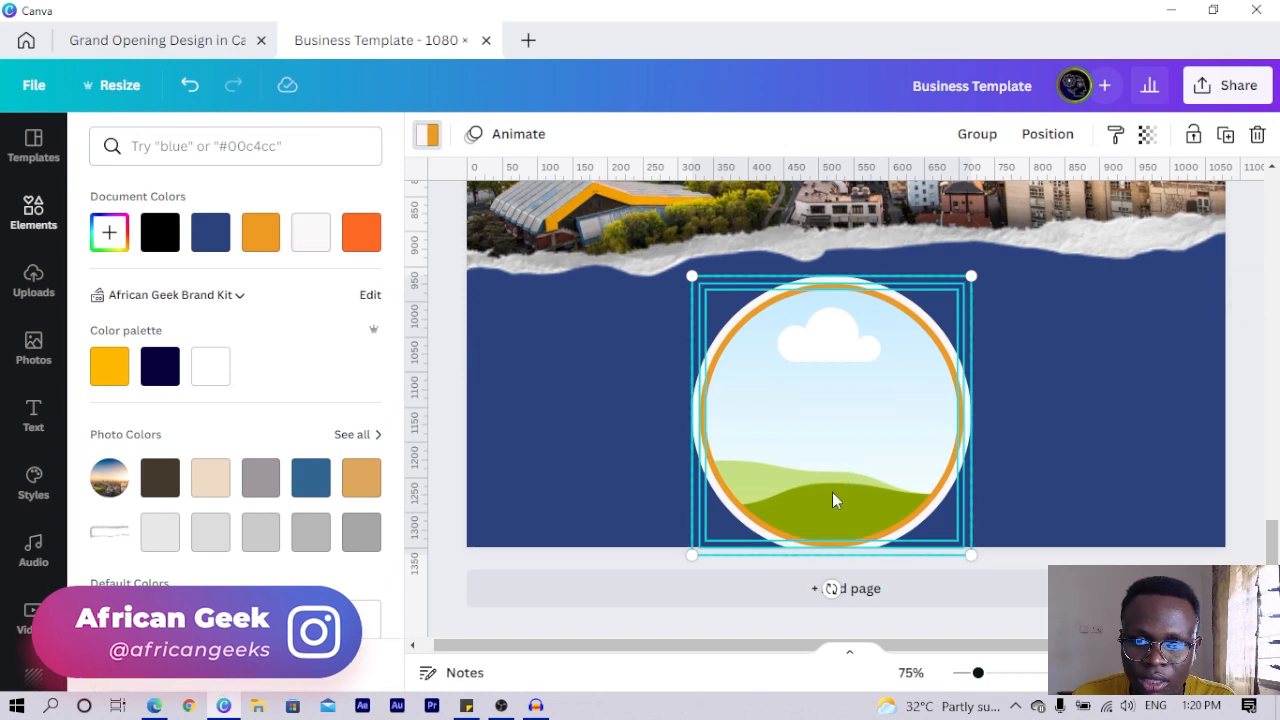
Shrink the ringed frame, move it onto the navy area, and duplicate it into three evenly spaced circles.
{"action": "key", "text": "ctrl+d"}
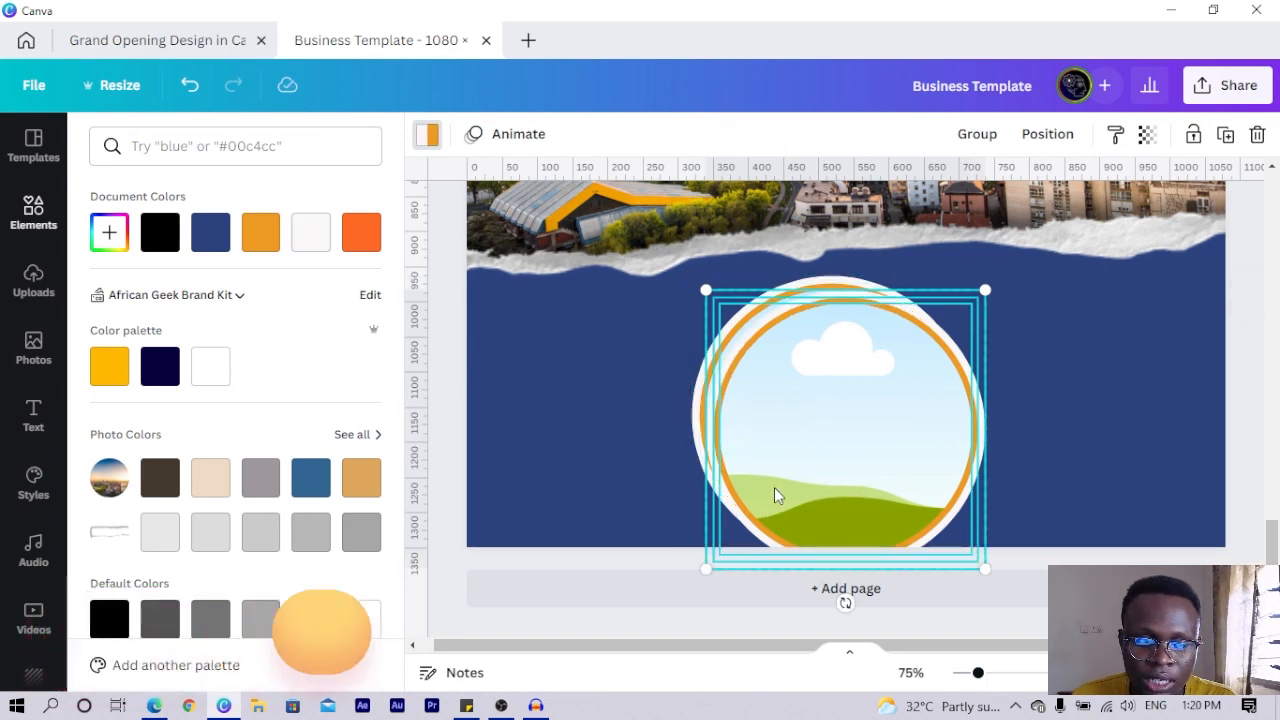
{"action": "key", "text": "ctrl+z"}
{"action": "left_click_drag", "start_coordinate": [672, 353], "coordinate": [726, 338]}
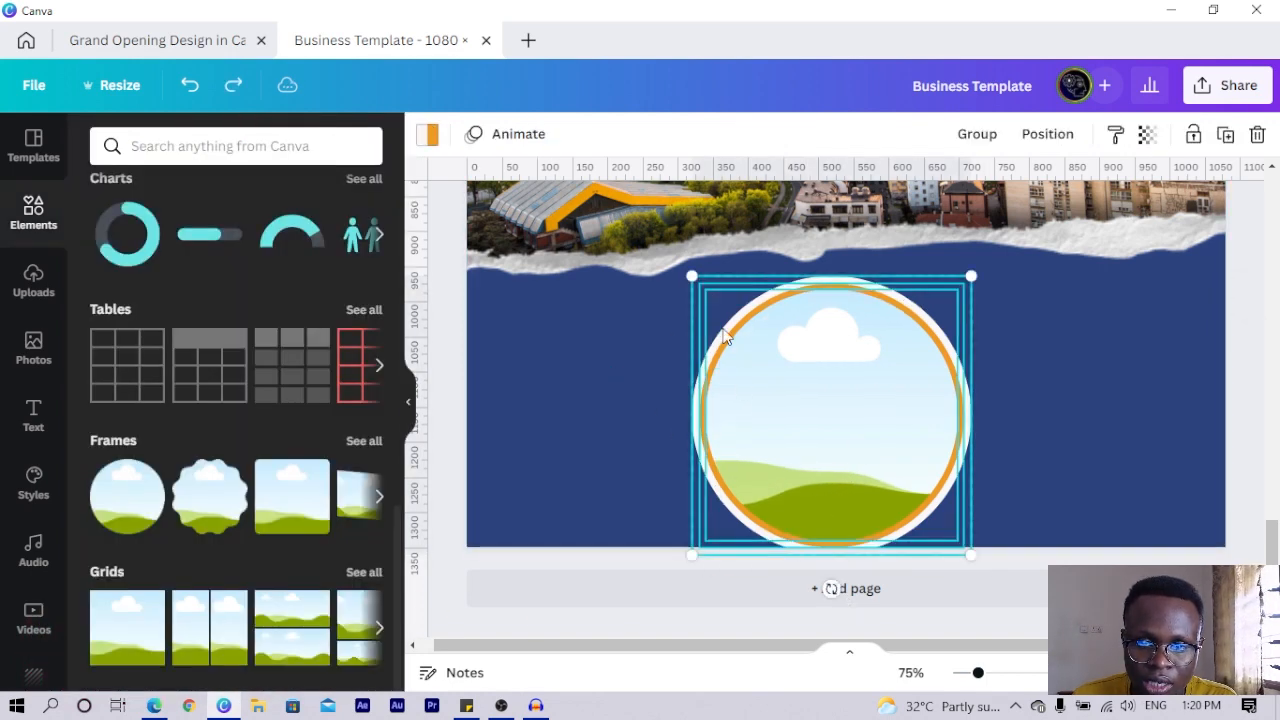
{"action": "left_click_drag", "start_coordinate": [691, 273], "coordinate": [823, 406]}
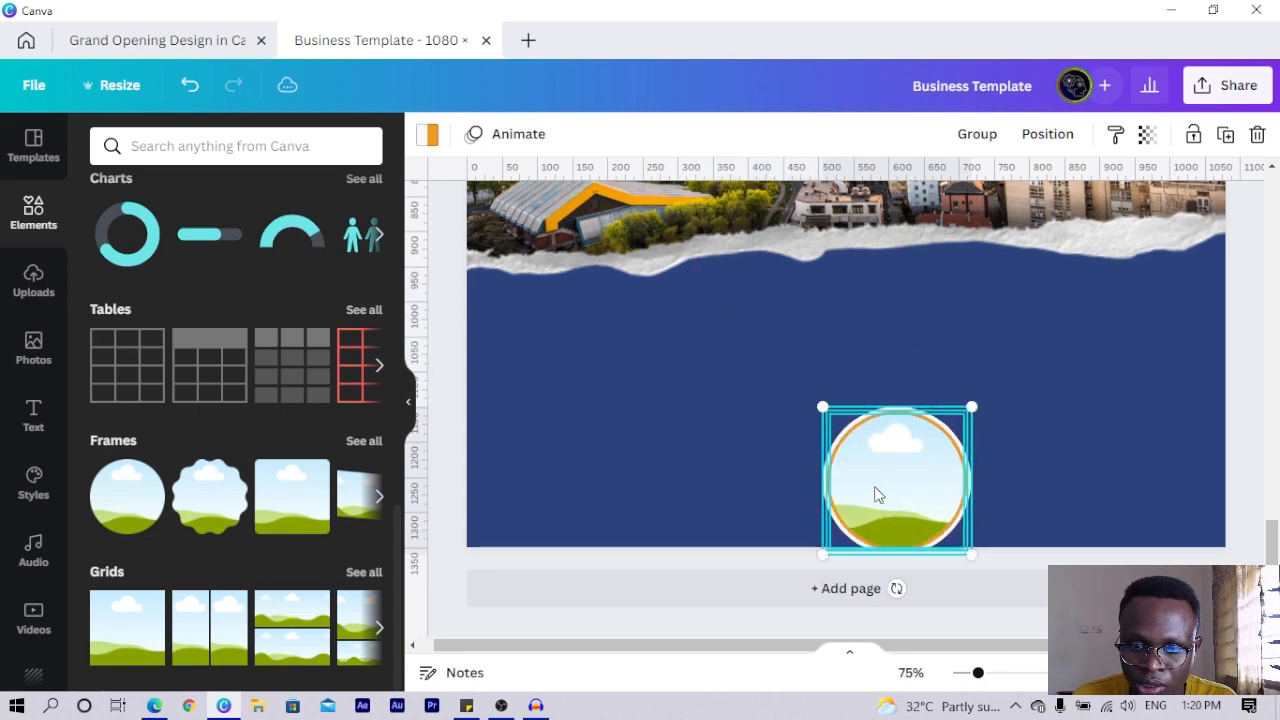
{"action": "left_click_drag", "start_coordinate": [877, 491], "coordinate": [1056, 375]}
{"action": "key", "text": "ctrl+d"}
{"action": "left_click", "coordinate": [822, 522]}
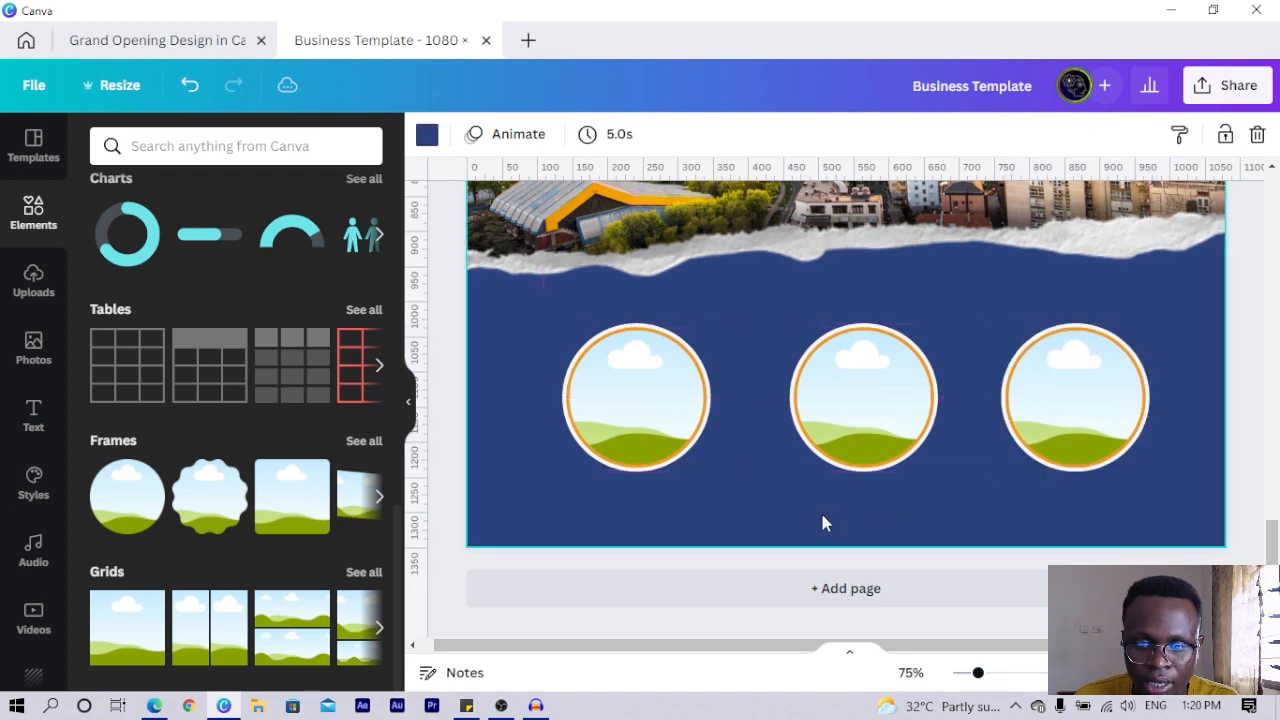
Search the photo library for 'BUSINESS MAN'.
{"action": "left_click", "coordinate": [34, 350]}
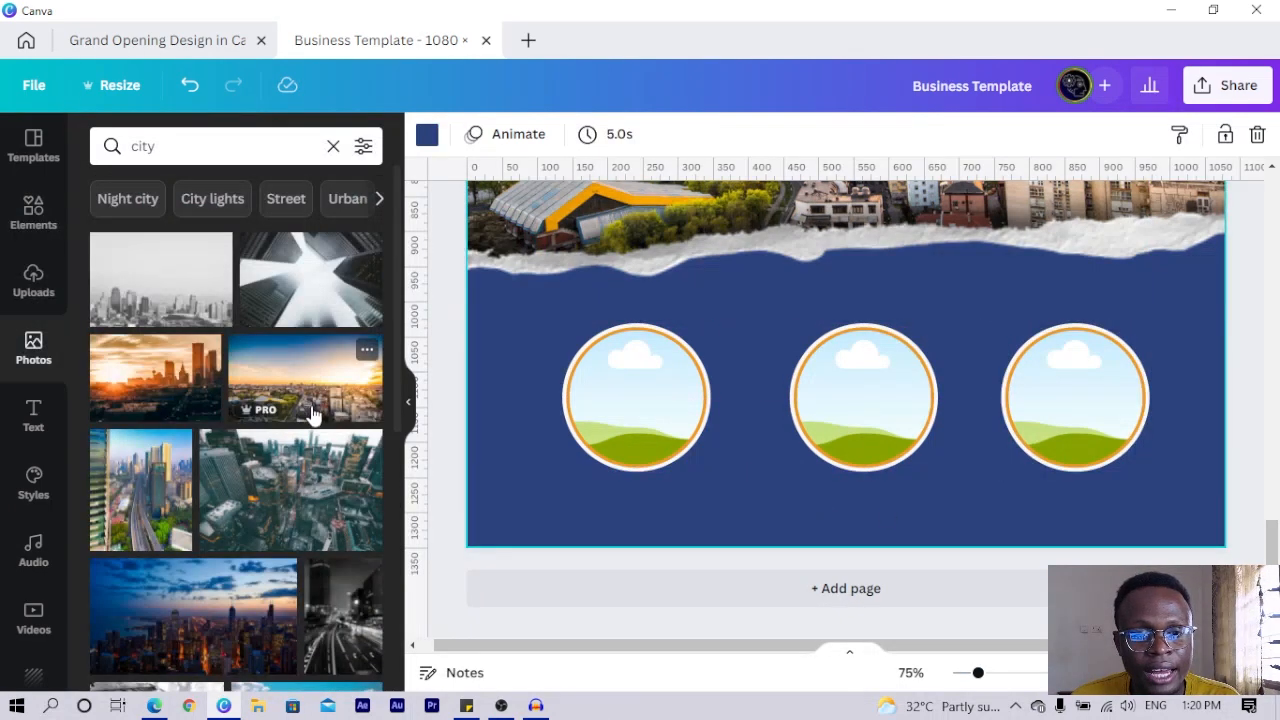
{"action": "scroll", "coordinate": [313, 413], "scroll_direction": "down", "scroll_amount": 2}
{"action": "scroll", "coordinate": [313, 413], "scroll_direction": "up", "scroll_amount": 2}
{"action": "left_click", "coordinate": [178, 143]}
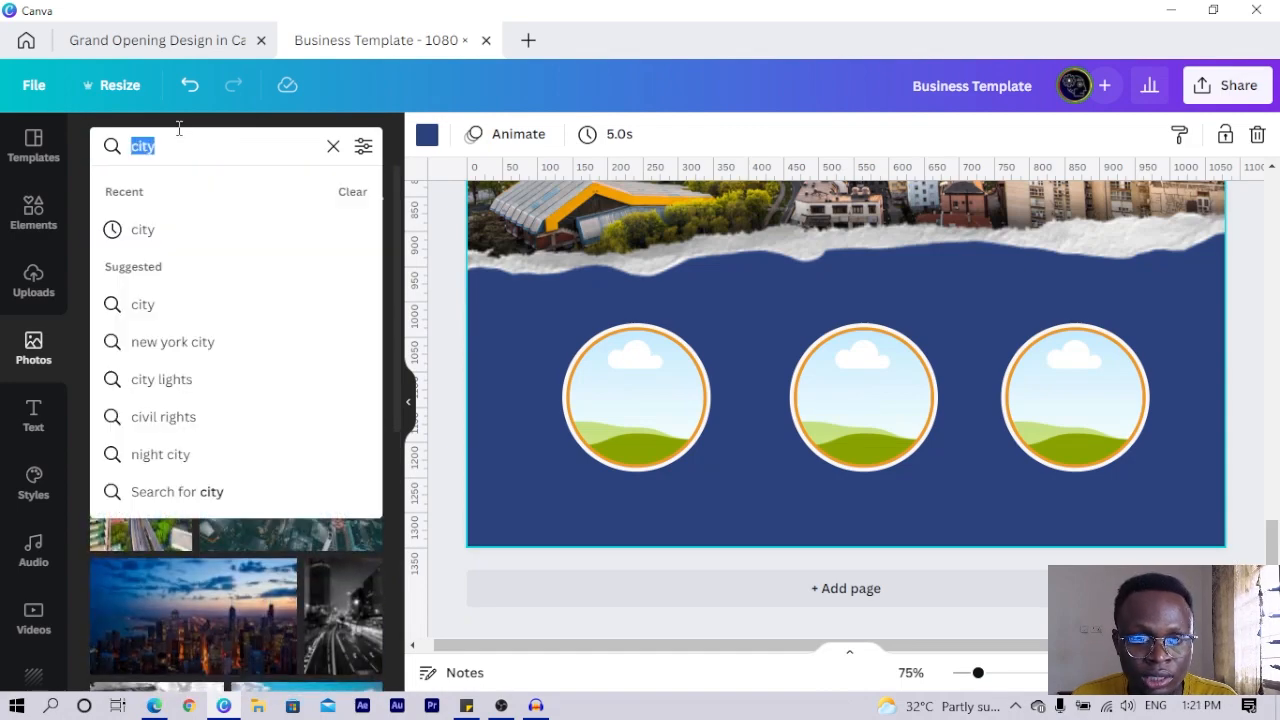
{"action": "type", "text": "c"}
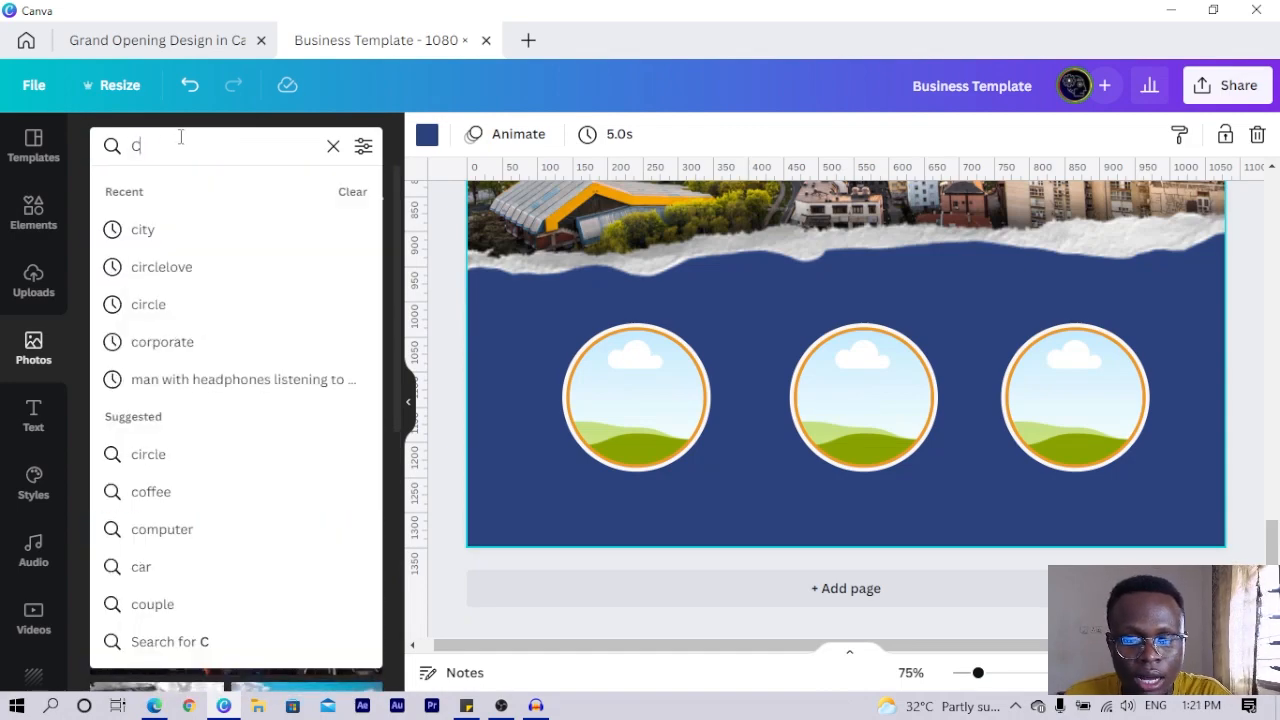
{"action": "key", "text": "BackSpace"}
{"action": "type", "text": "BUSINE"}
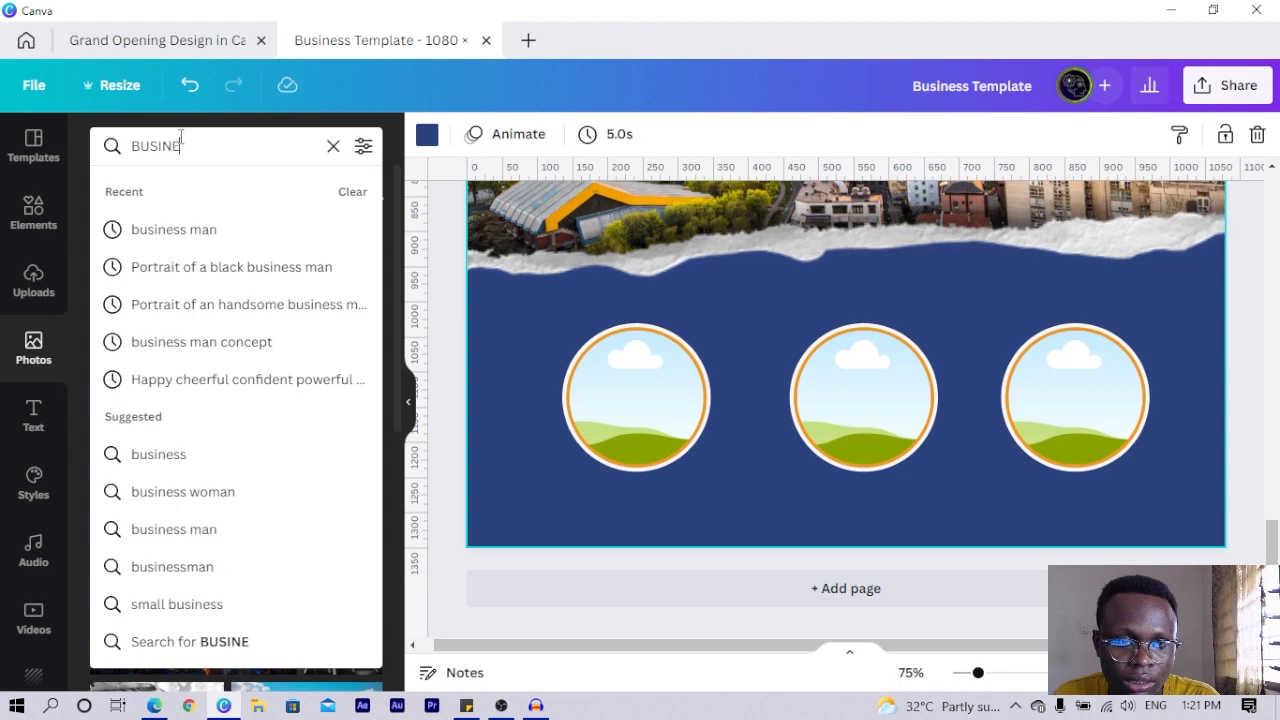
{"action": "type", "text": "SS MAN"}
{"action": "key", "text": "Return"}
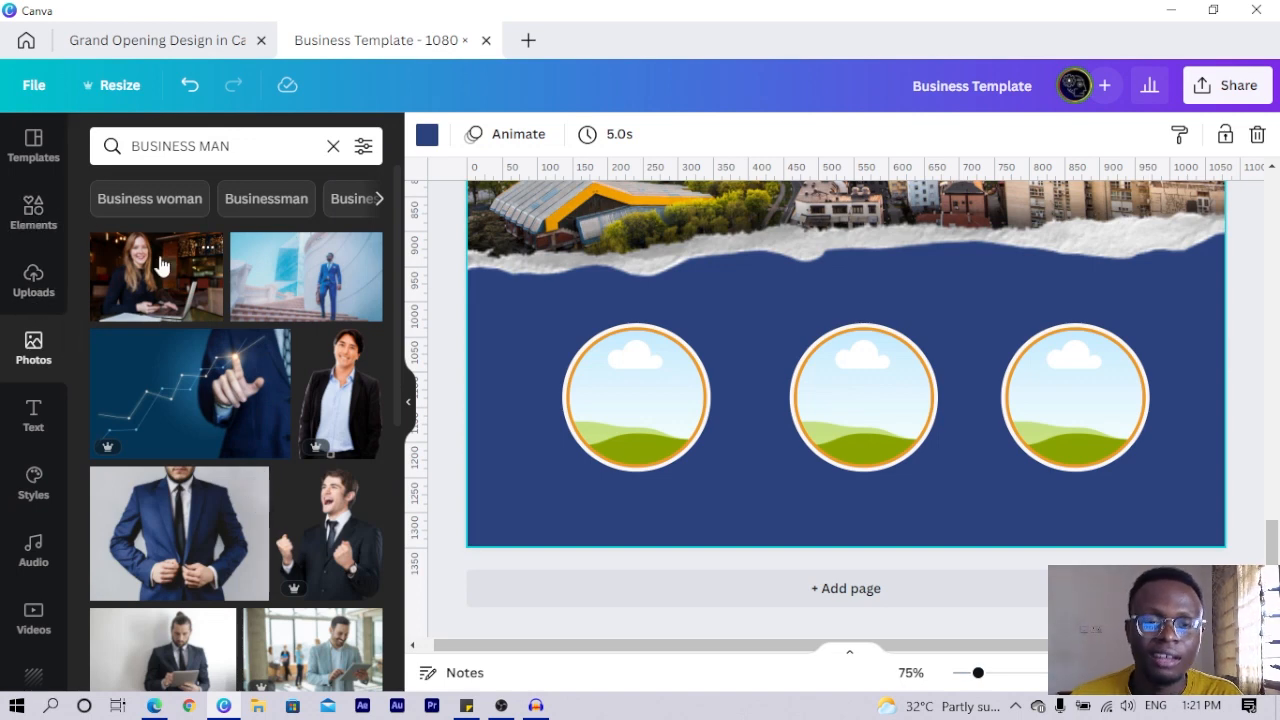
Show all recently used photos and scroll to the suited businessmen portraits.
{"action": "left_click", "coordinate": [32, 356]}
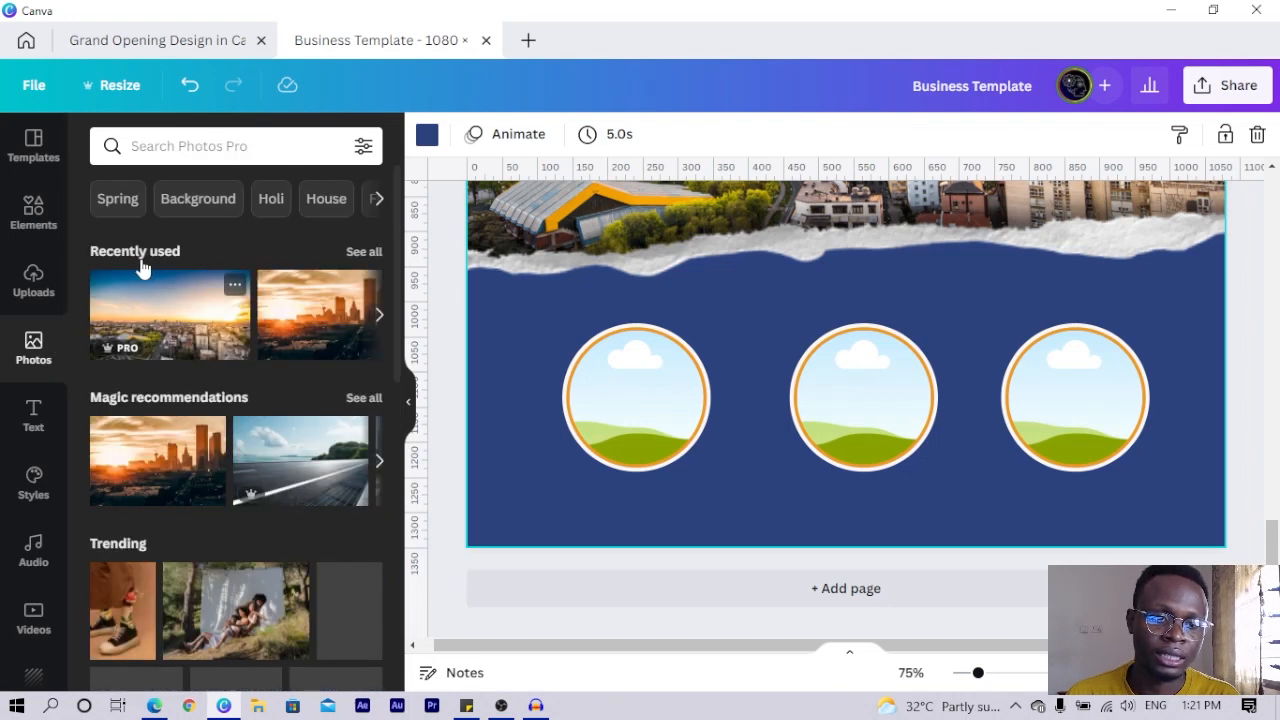
{"action": "left_click", "coordinate": [363, 252]}
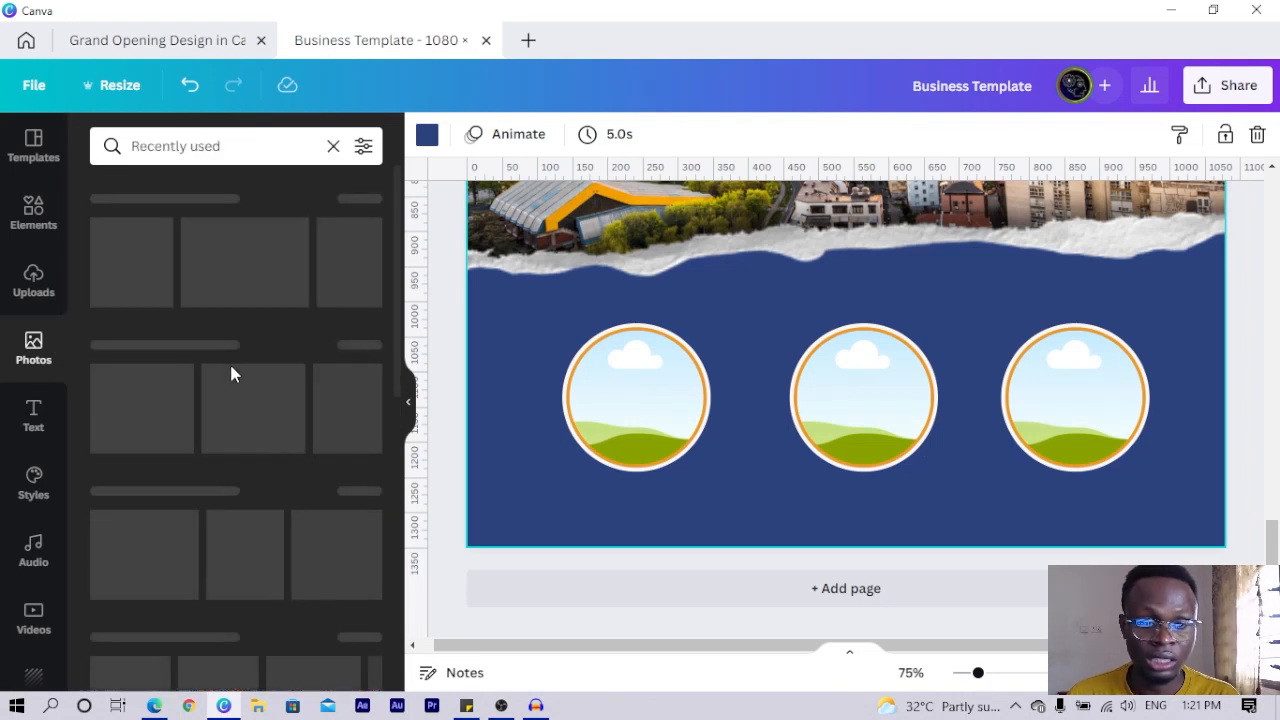
{"action": "scroll", "coordinate": [230, 372], "scroll_direction": "down", "scroll_amount": 1}
{"action": "scroll", "coordinate": [231, 372], "scroll_direction": "down", "scroll_amount": 10}
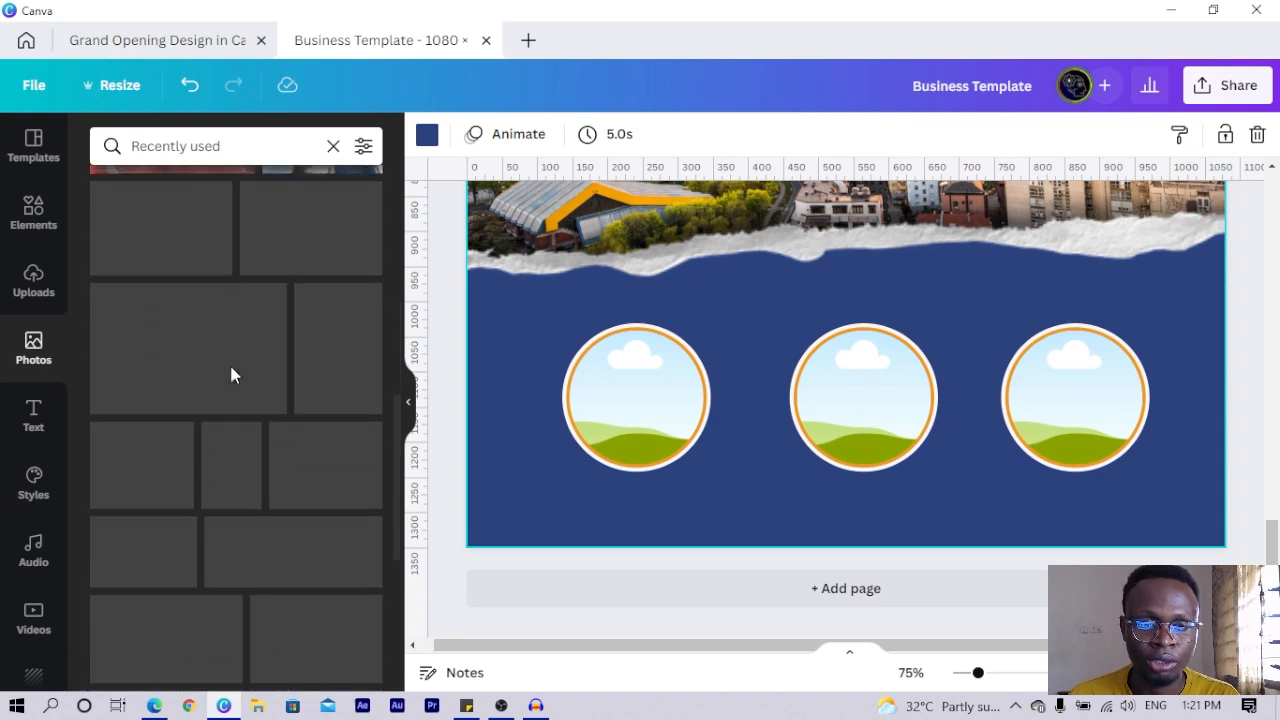
{"action": "scroll", "coordinate": [300, 330], "scroll_direction": "down", "scroll_amount": 10}
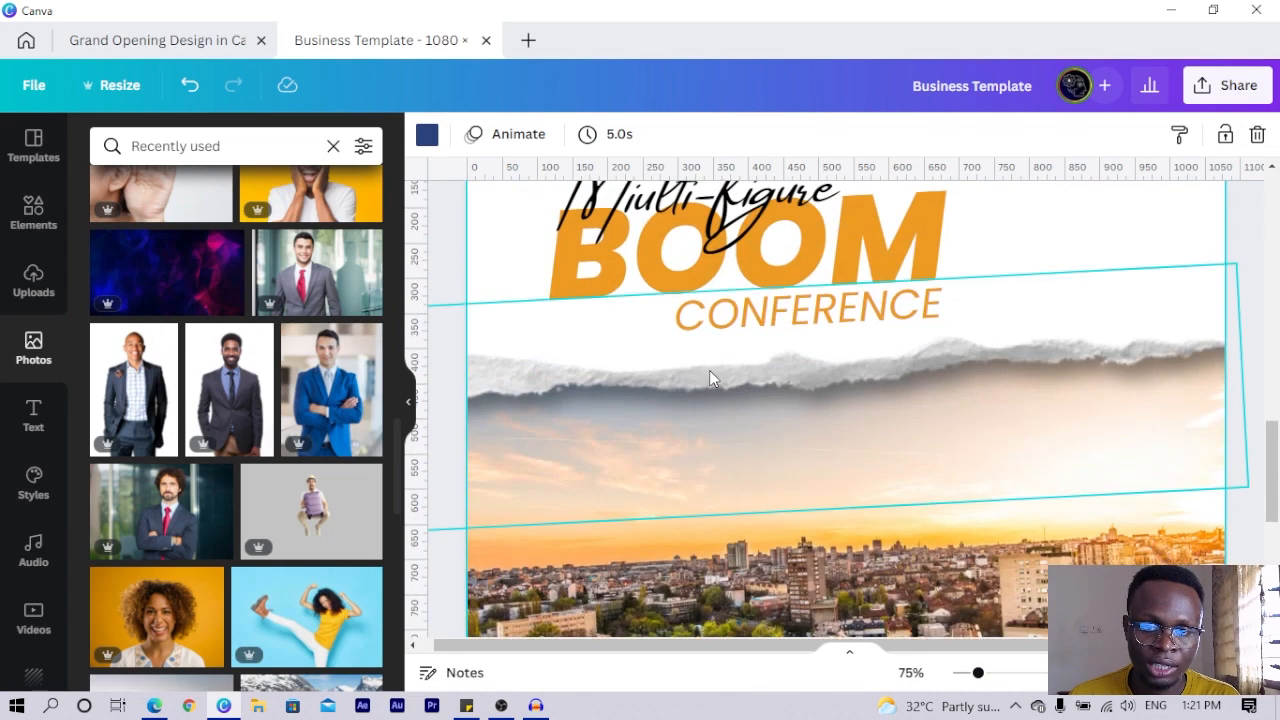
{"action": "scroll", "coordinate": [714, 382], "scroll_direction": "up", "scroll_amount": 10}
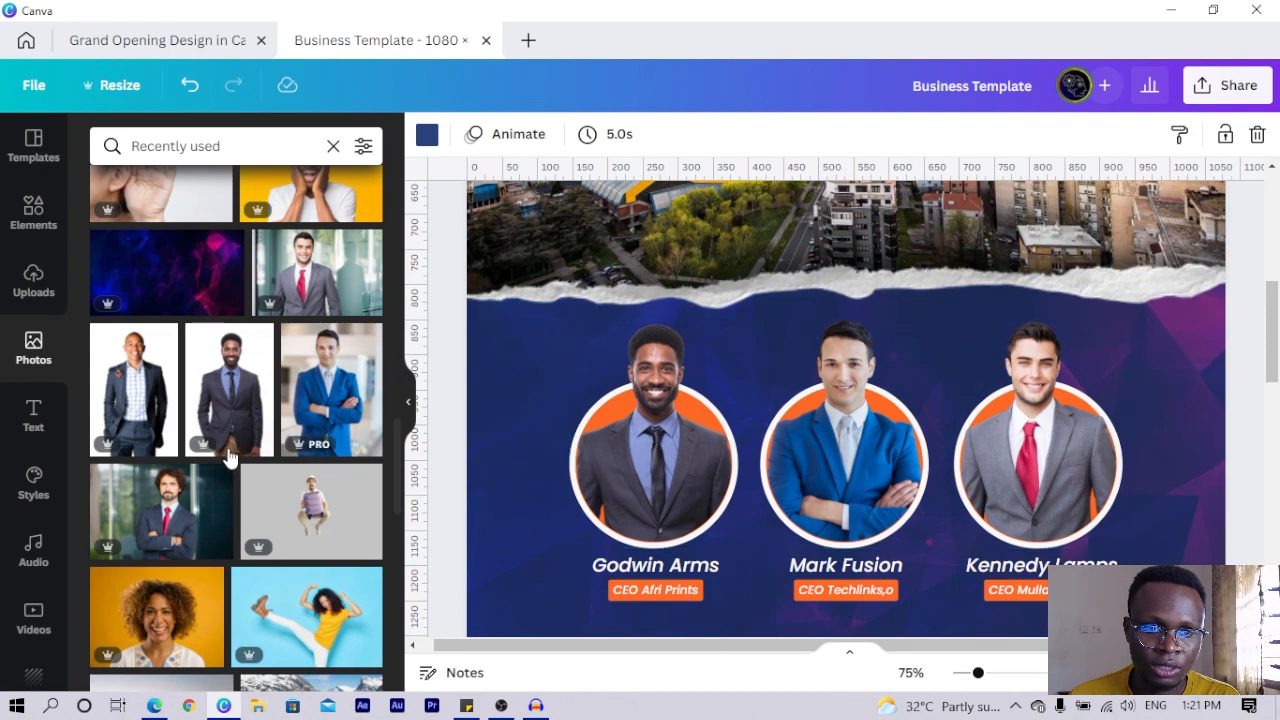
{"action": "scroll", "coordinate": [694, 394], "scroll_direction": "down", "scroll_amount": 10}
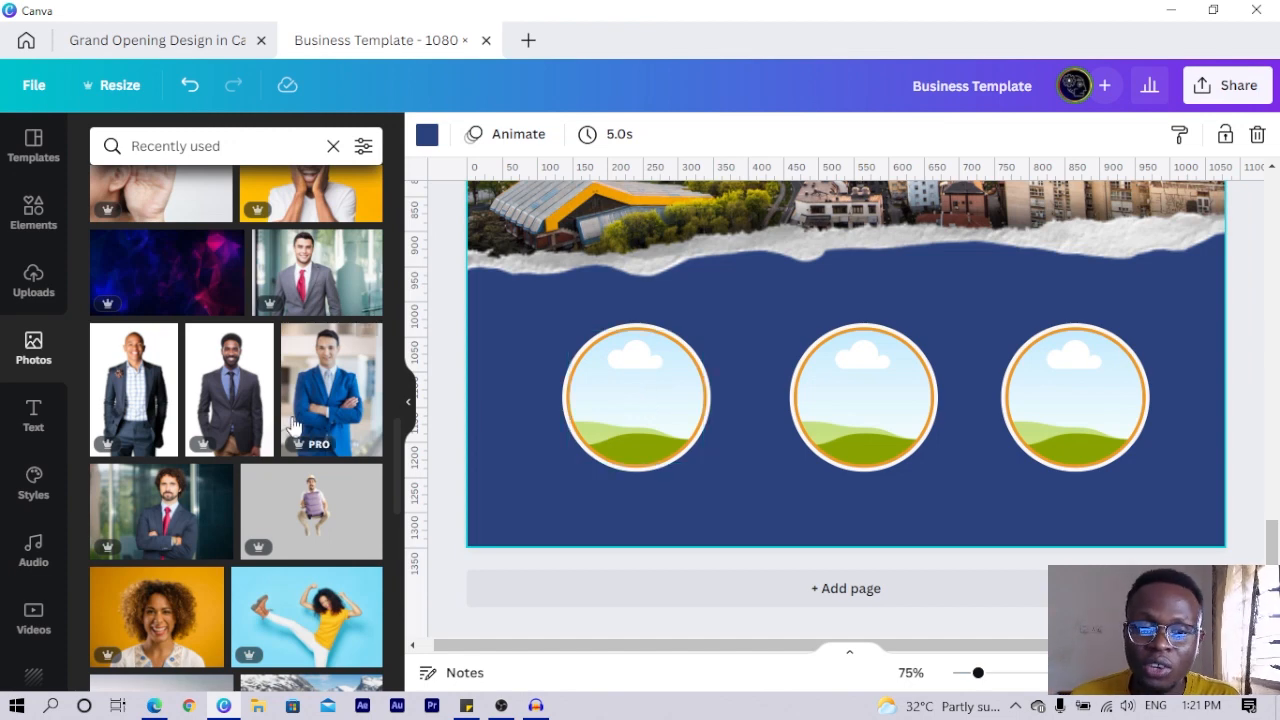
Add the smiling grey-suited man photo to the page and open BG Remover for it.
{"action": "left_click", "coordinate": [245, 395]}
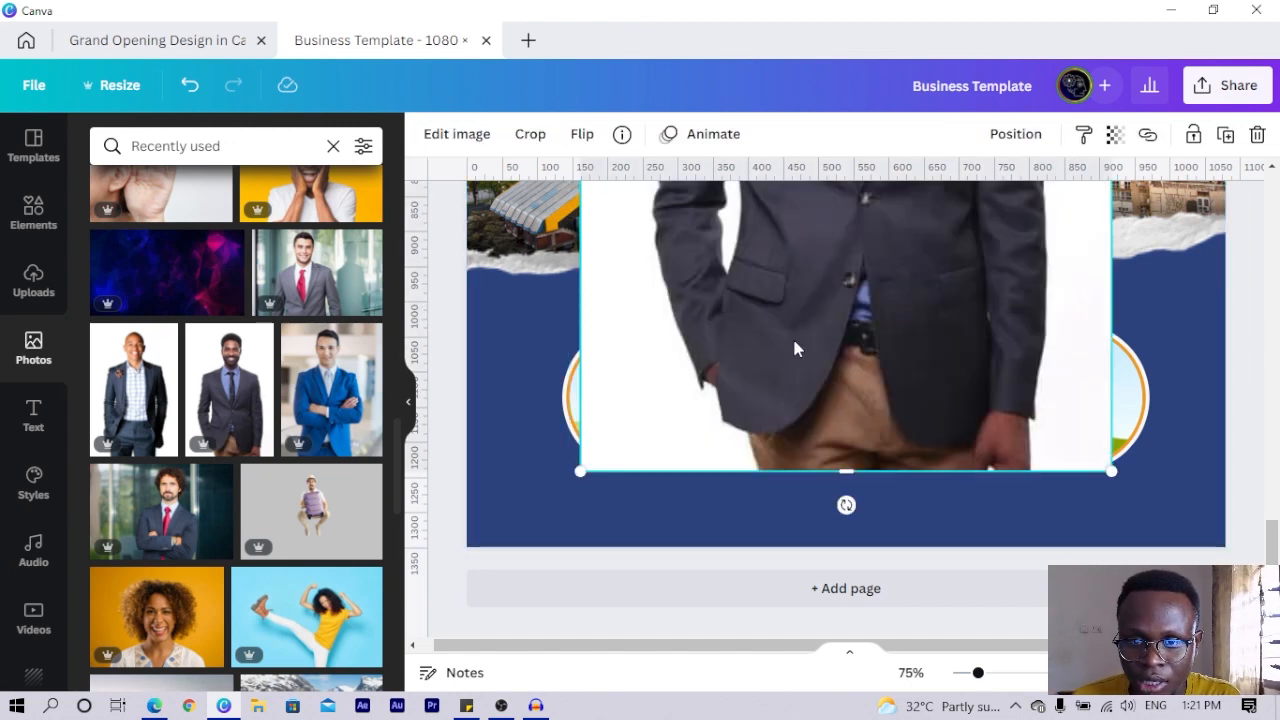
{"action": "left_click_drag", "start_coordinate": [793, 340], "coordinate": [766, 377]}
{"action": "scroll", "coordinate": [766, 379], "scroll_direction": "up", "scroll_amount": 4}
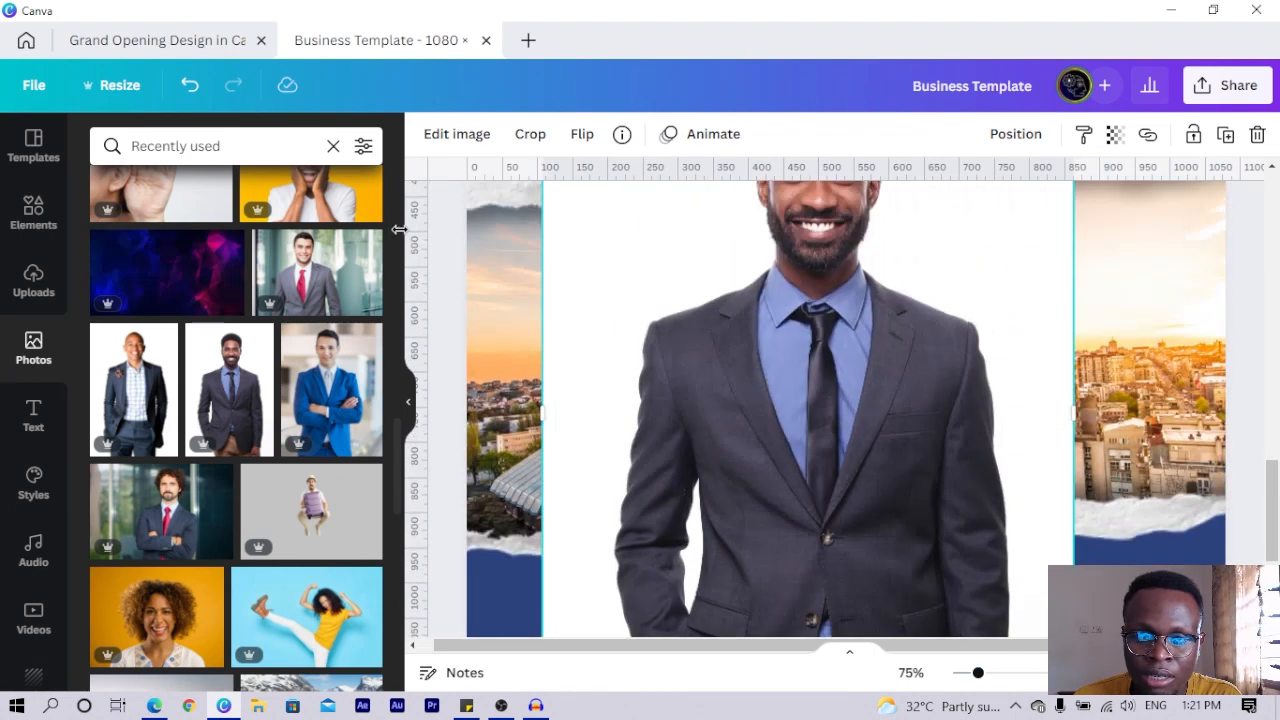
{"action": "left_click", "coordinate": [433, 132]}
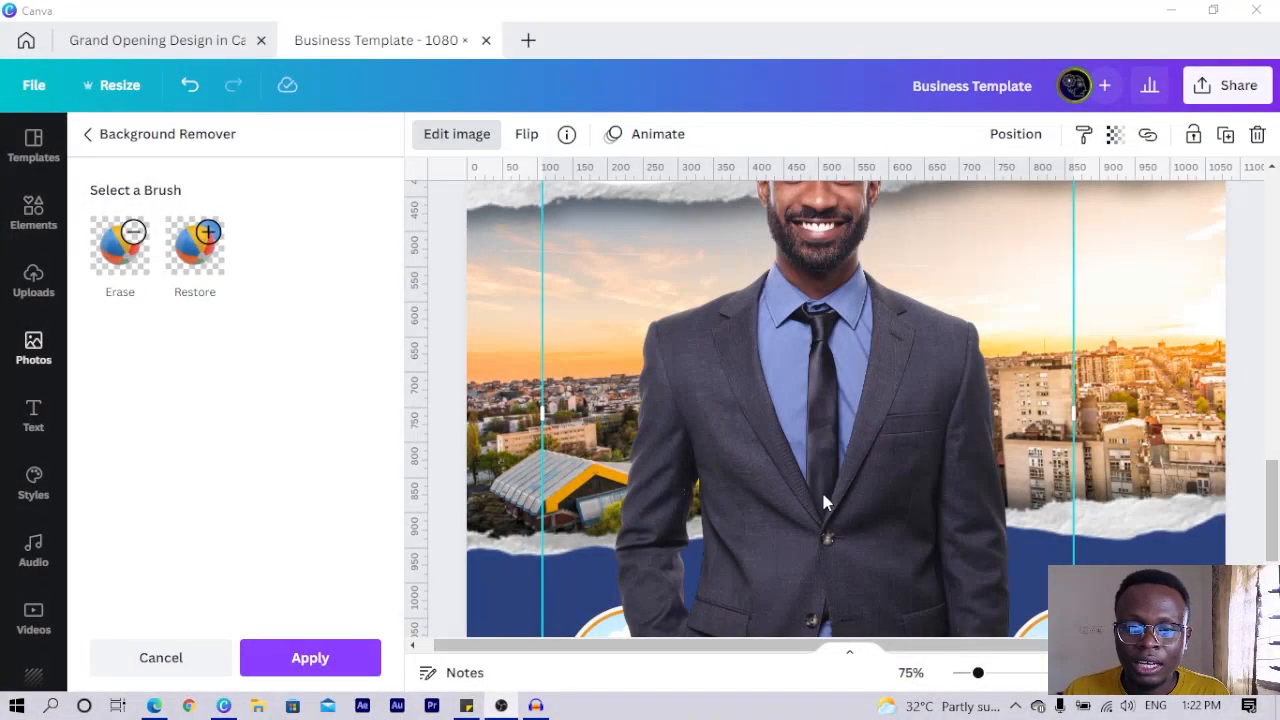
Position the background-free businessman over the left circles, duplicate him, then cut him off page 2.
{"action": "scroll", "coordinate": [826, 466], "scroll_direction": "up", "scroll_amount": 2}
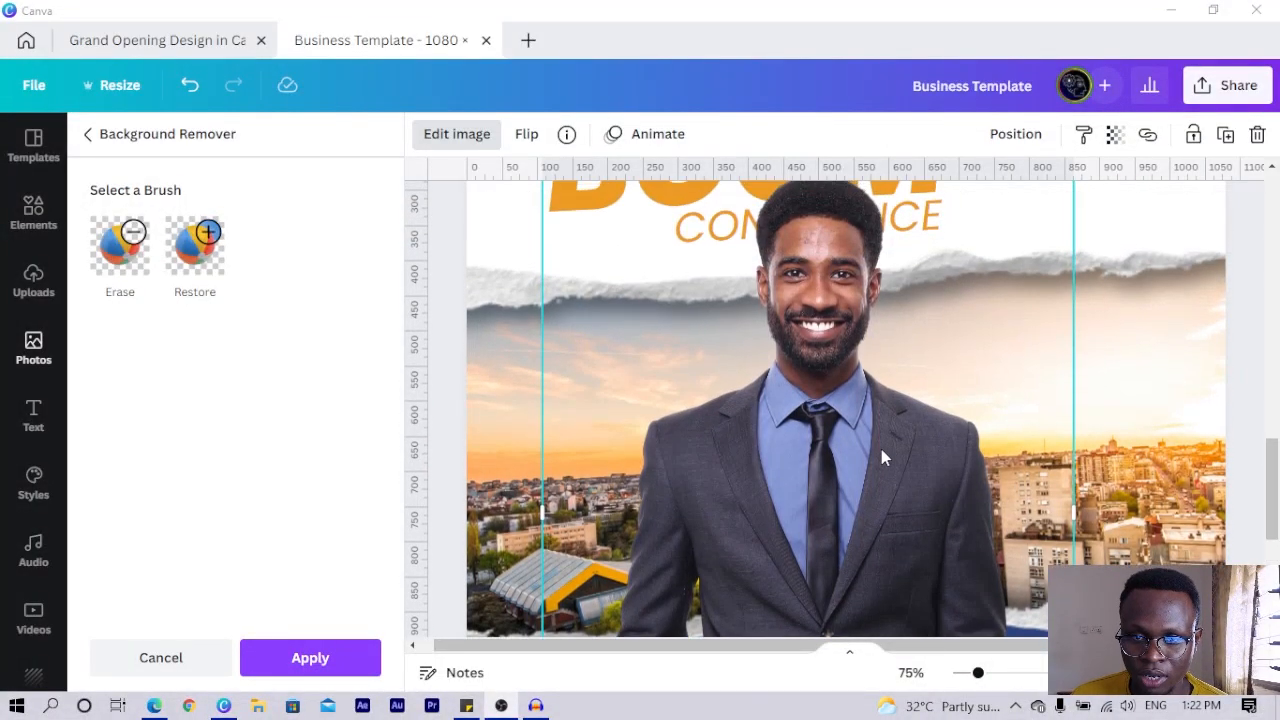
{"action": "scroll", "coordinate": [881, 449], "scroll_direction": "up", "scroll_amount": 3}
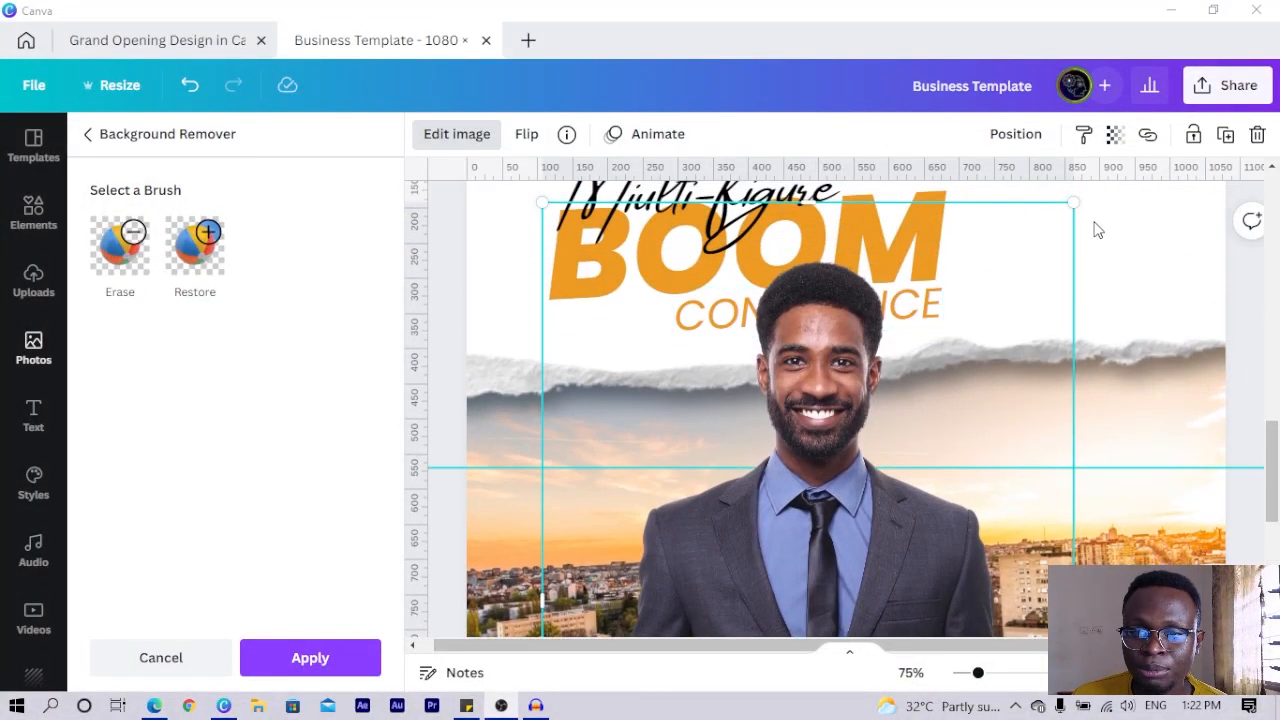
{"action": "scroll", "coordinate": [1071, 194], "scroll_direction": "down", "scroll_amount": 4}
{"action": "left_click_drag", "start_coordinate": [1075, 195], "coordinate": [875, 430]}
{"action": "scroll", "coordinate": [705, 458], "scroll_direction": "down", "scroll_amount": 3}
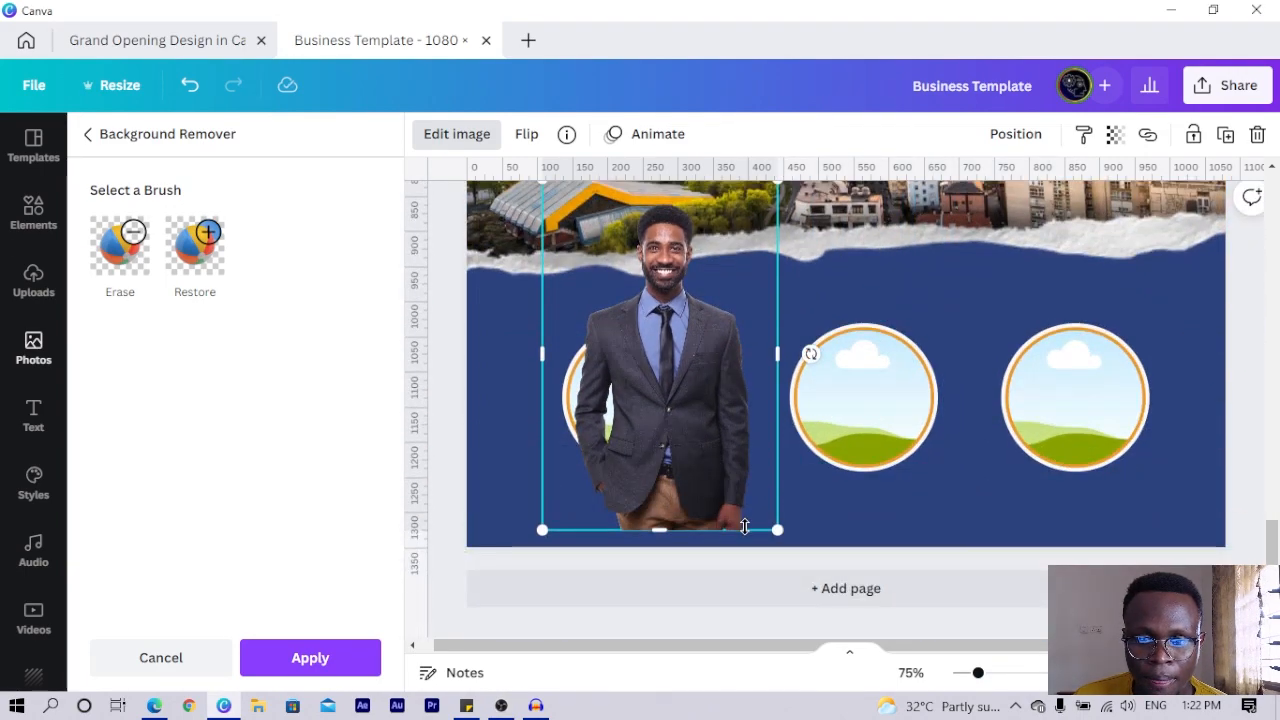
{"action": "left_click_drag", "start_coordinate": [567, 512], "coordinate": [598, 486]}
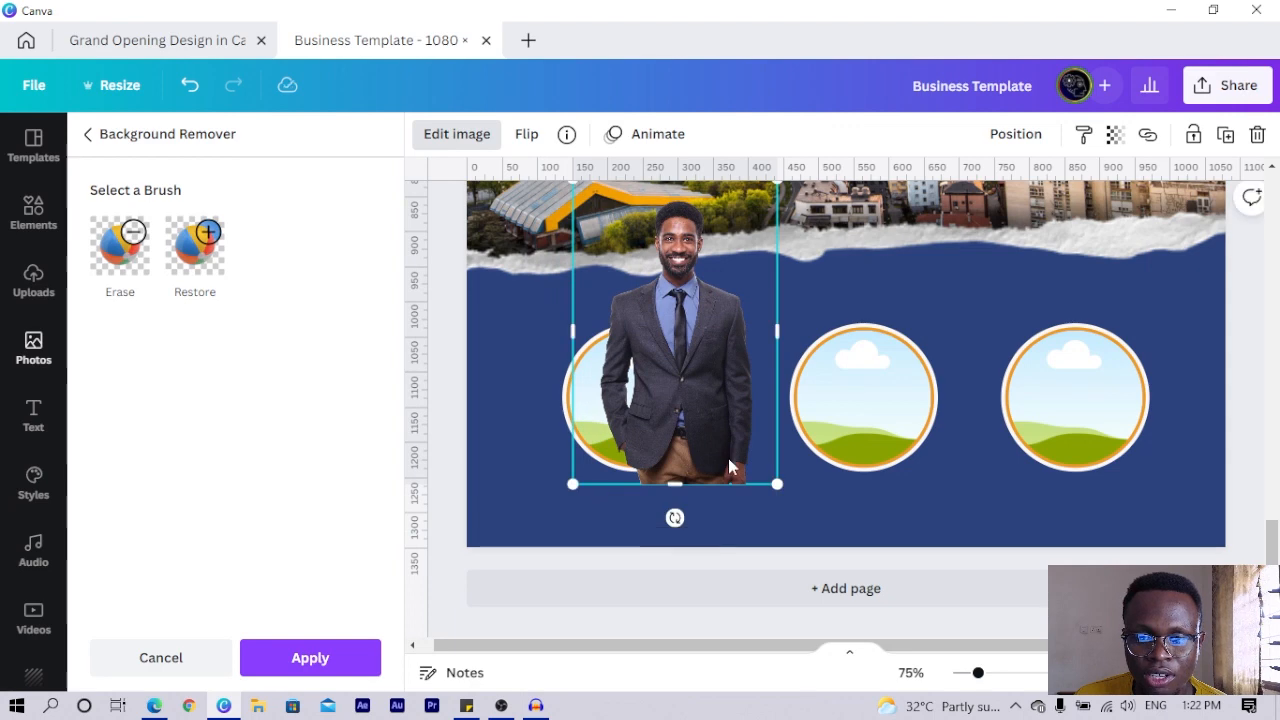
{"action": "scroll", "coordinate": [728, 458], "scroll_direction": "up", "scroll_amount": 2}
{"action": "left_click_drag", "start_coordinate": [673, 463], "coordinate": [744, 436]}
{"action": "key", "text": "ctrl+d"}
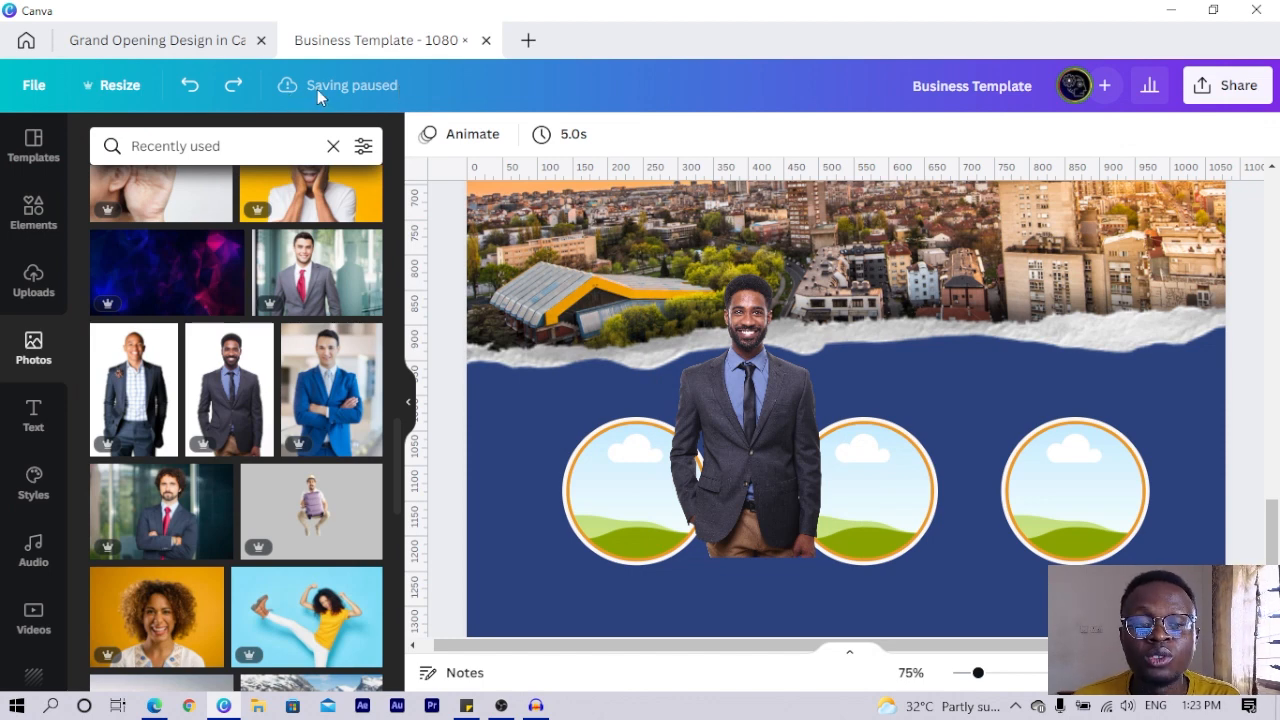
{"action": "key", "text": "ctrl+y"}
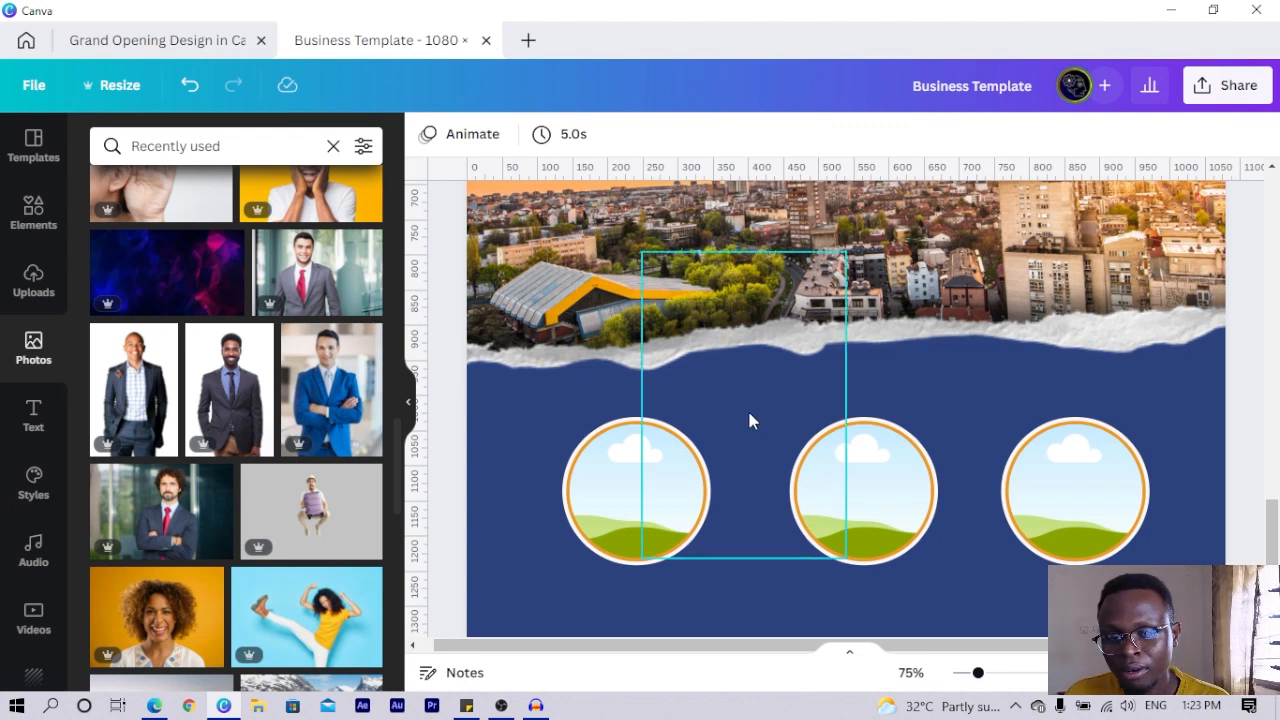
Paste the businessman back, duplicate him, and fit one copy enlarged inside the left circle frame.
{"action": "key", "text": "ctrl+v"}
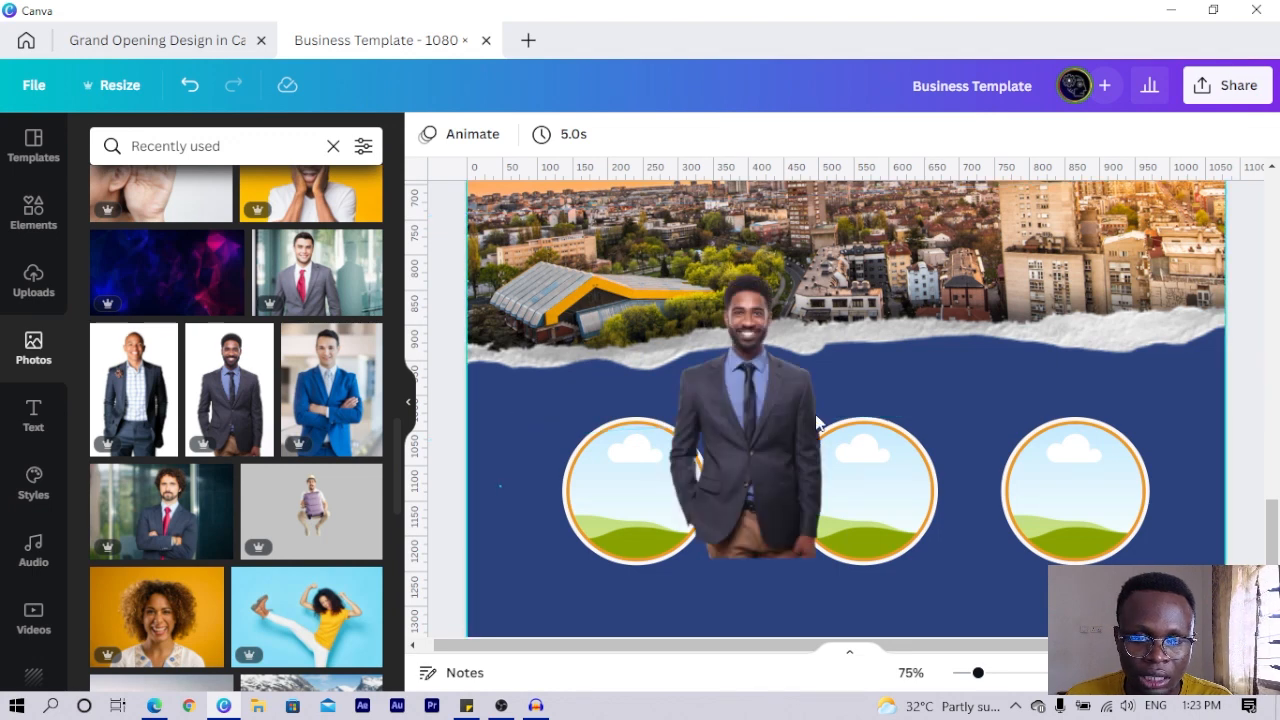
{"action": "left_click", "coordinate": [763, 406]}
{"action": "key", "text": "ctrl+d"}
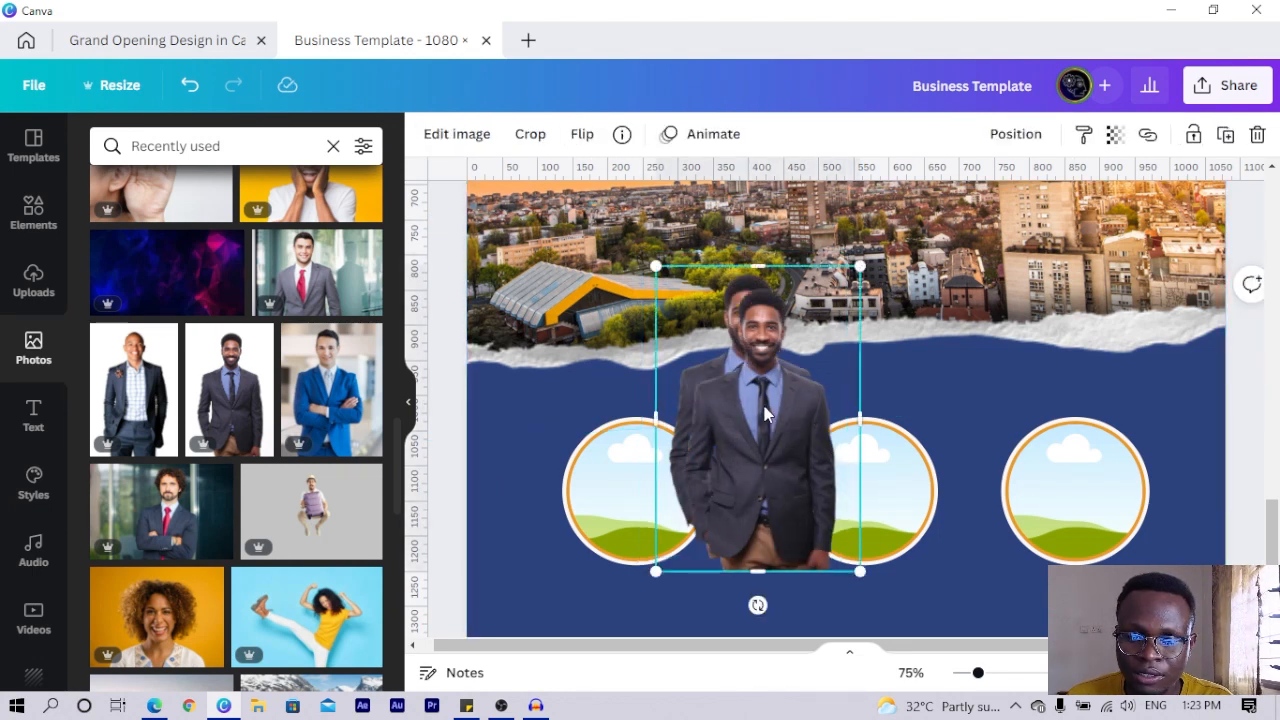
{"action": "left_click_drag", "start_coordinate": [765, 413], "coordinate": [625, 488]}
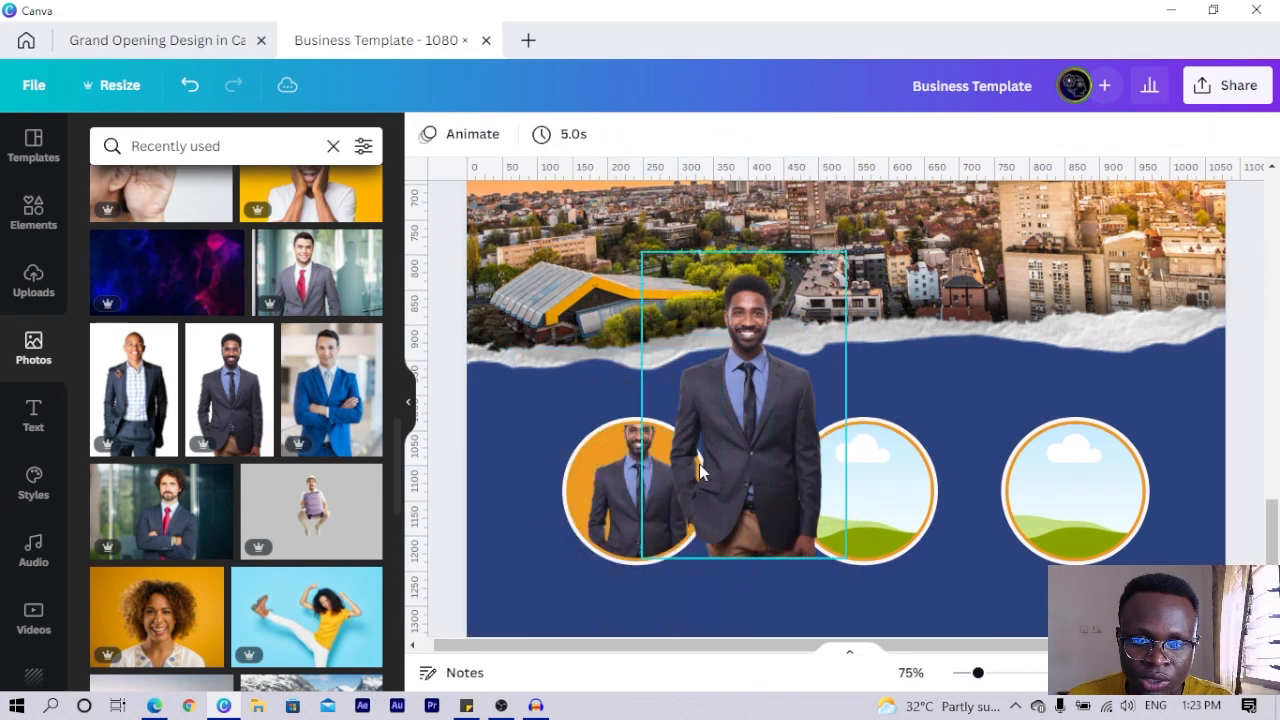
{"action": "left_click_drag", "start_coordinate": [750, 460], "coordinate": [969, 589]}
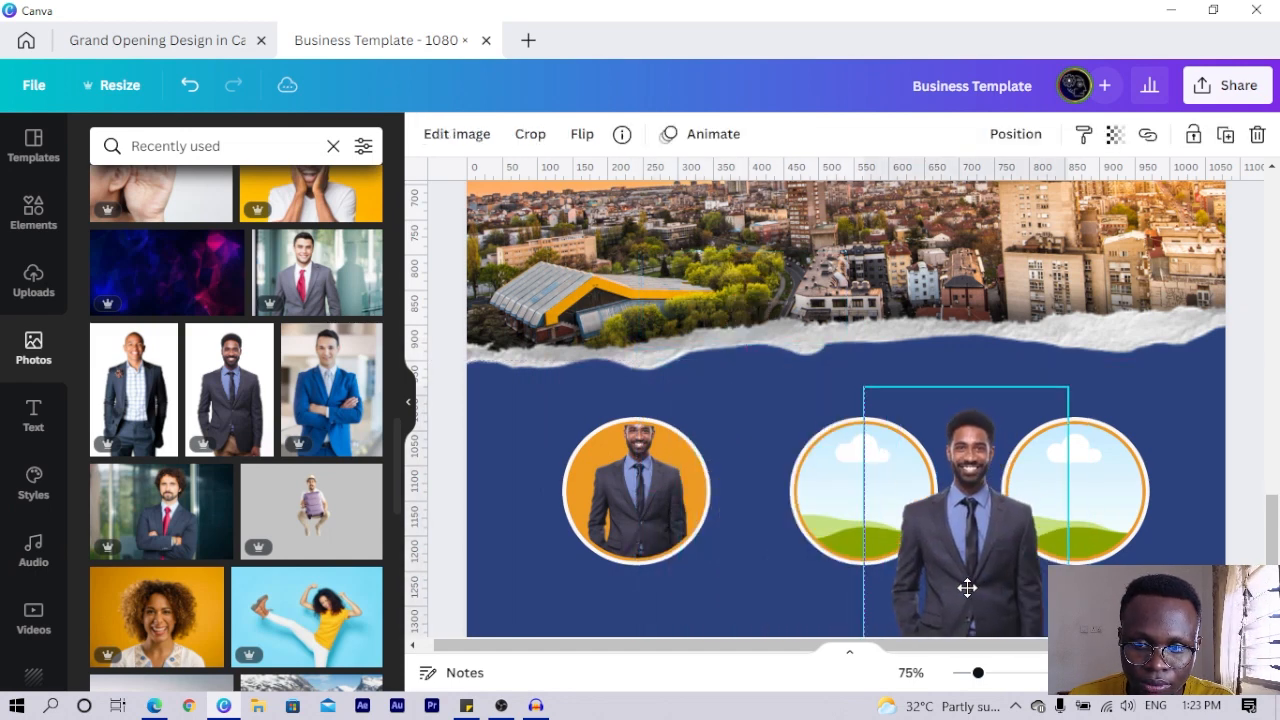
{"action": "double_click", "coordinate": [652, 477]}
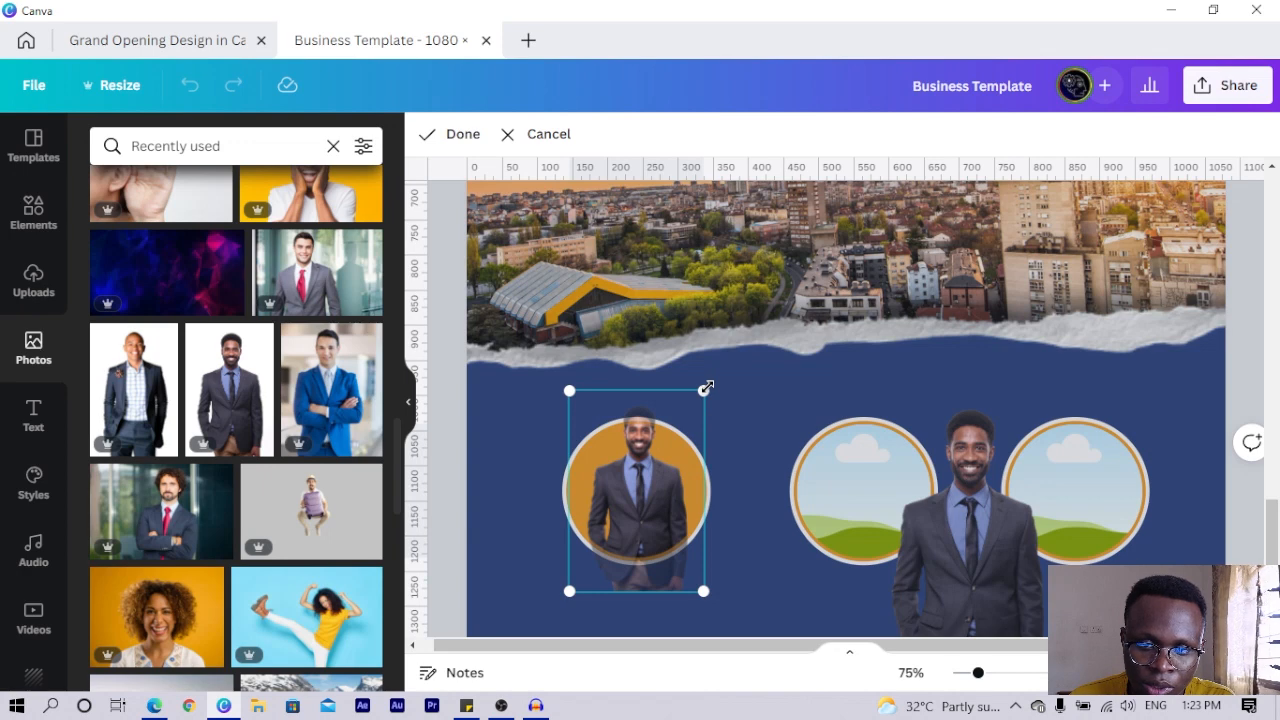
{"action": "left_click_drag", "start_coordinate": [706, 388], "coordinate": [760, 297]}
{"action": "left_click_drag", "start_coordinate": [643, 486], "coordinate": [600, 535]}
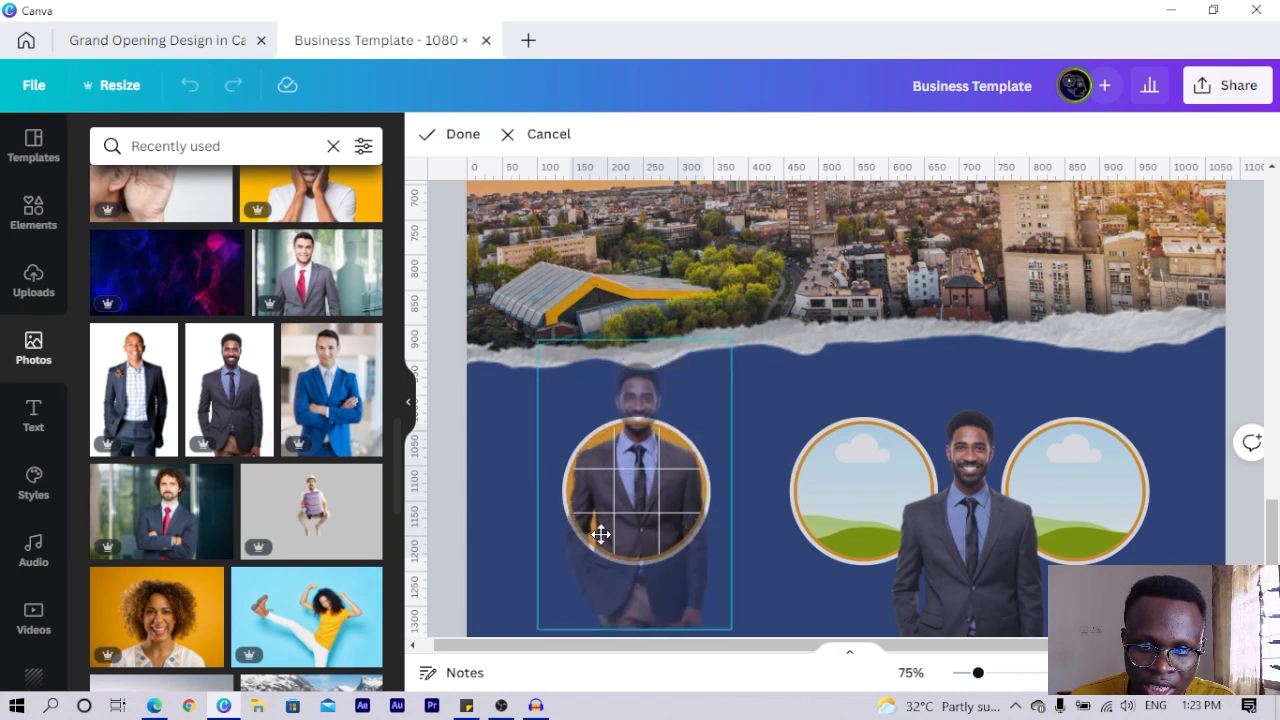
{"action": "left_click", "coordinate": [962, 585]}
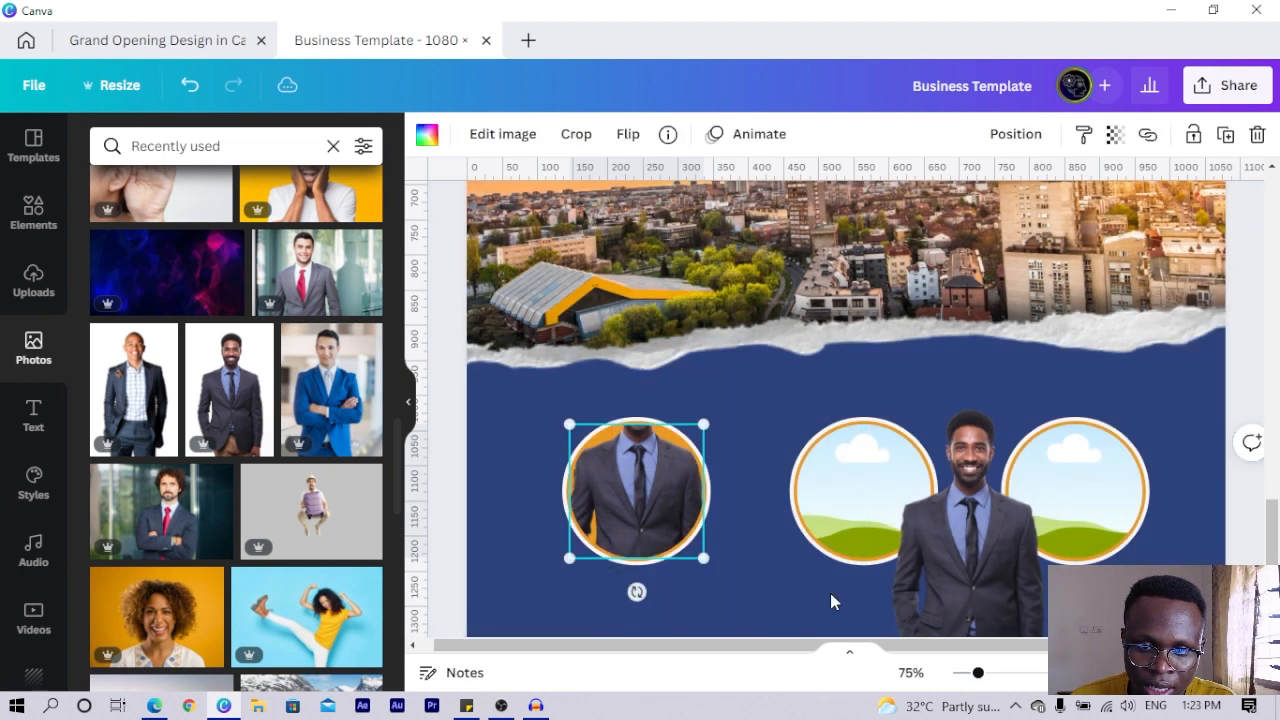
Move the other businessman copy over the left circle and set its transparency to about 50.
{"action": "left_click_drag", "start_coordinate": [928, 601], "coordinate": [589, 543]}
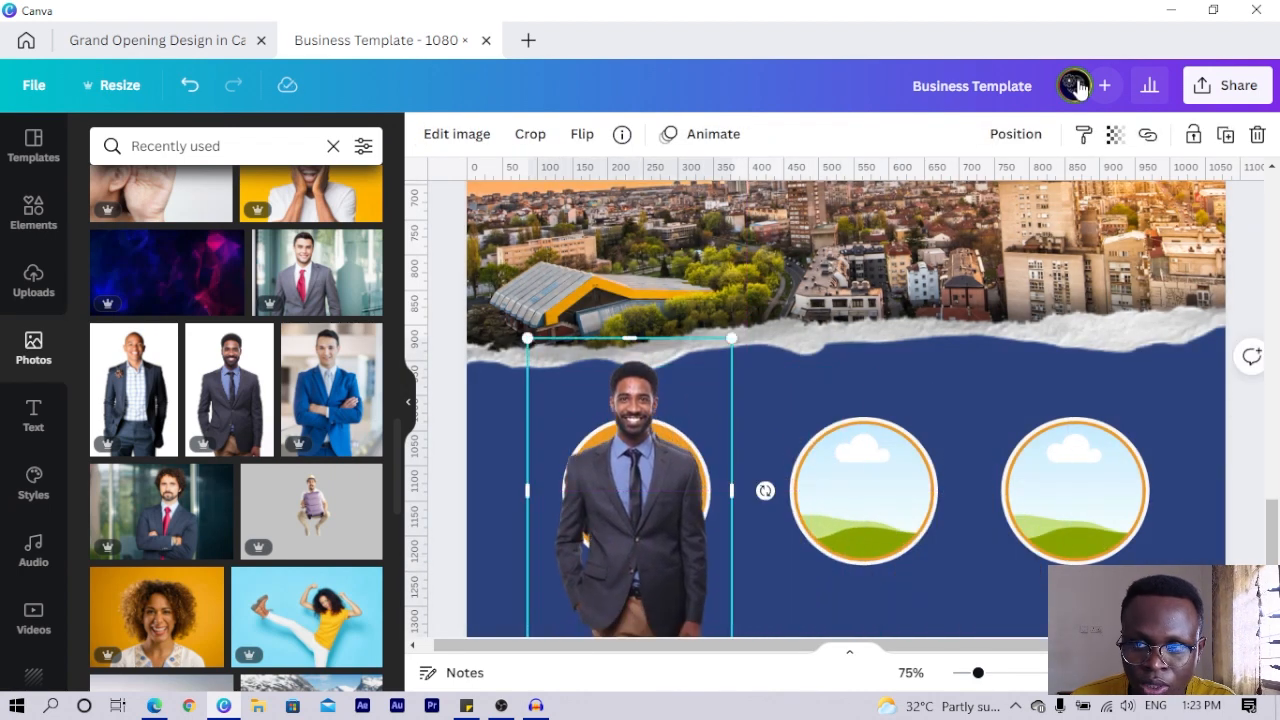
{"action": "left_click", "coordinate": [1114, 140]}
{"action": "left_click_drag", "start_coordinate": [1101, 220], "coordinate": [1017, 232]}
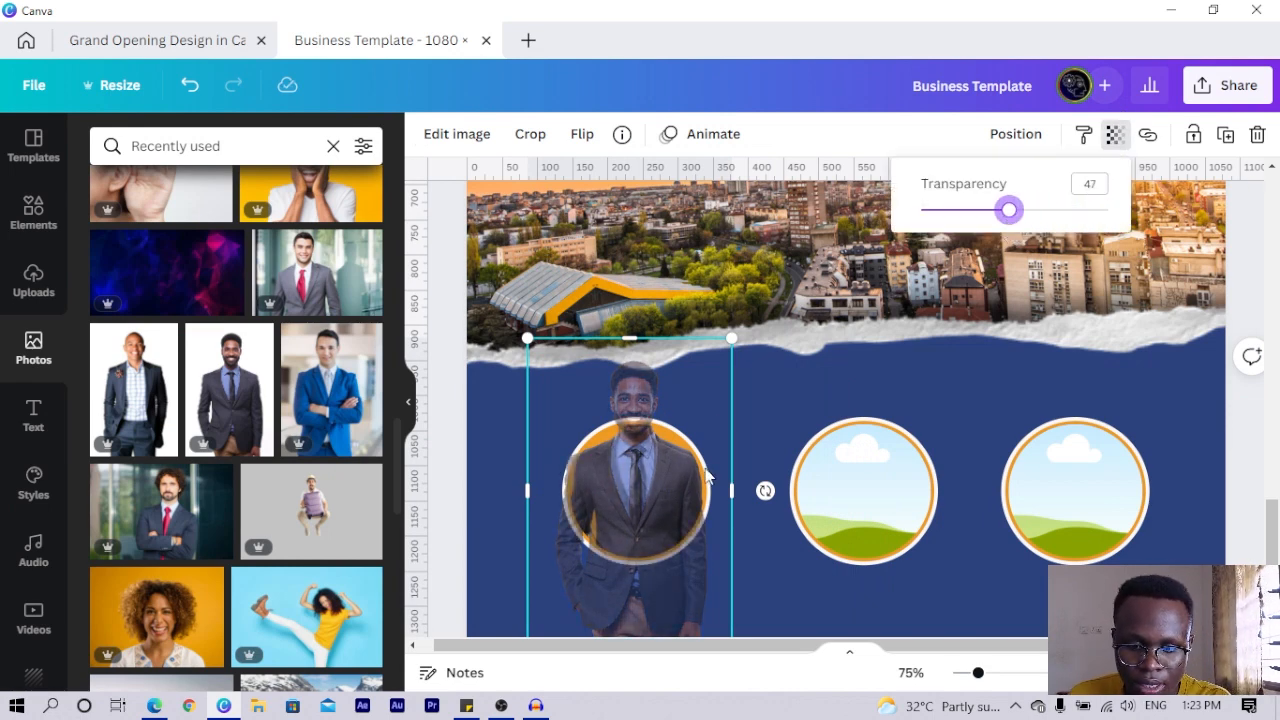
{"action": "left_click", "coordinate": [505, 460]}
{"action": "key", "text": "ctrl+equal"}
{"action": "key", "text": "ctrl+equal"}
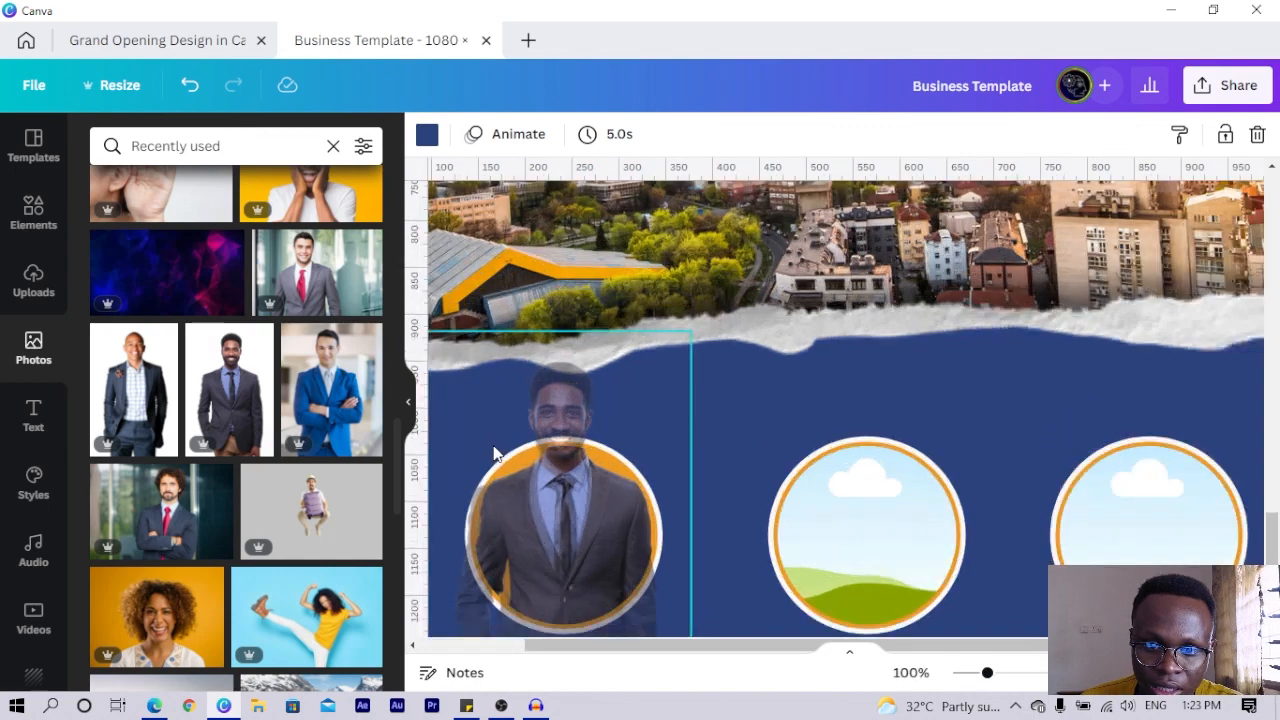
{"action": "left_click_drag", "start_coordinate": [718, 650], "coordinate": [594, 663]}
{"action": "scroll", "coordinate": [623, 623], "scroll_direction": "down", "scroll_amount": 1}
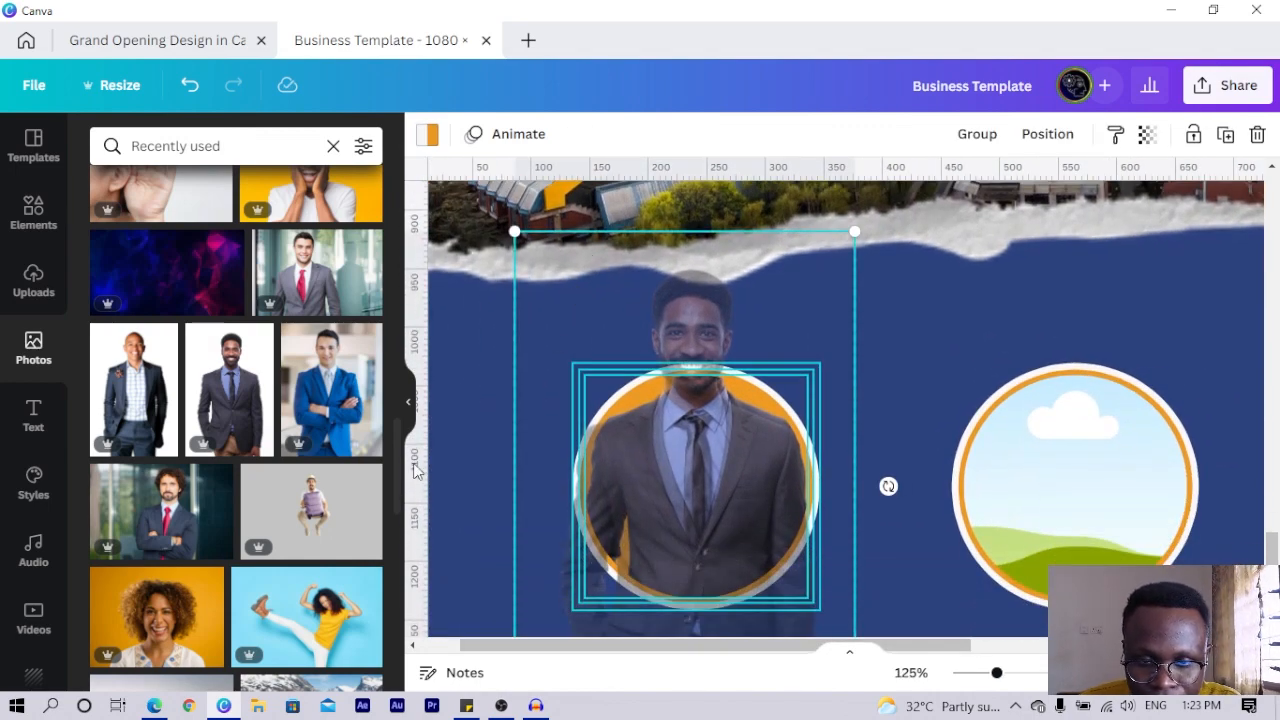
Nudge the semi-transparent businessman into place and resize him to 282×423 over the left ring.
{"action": "left_click", "coordinate": [493, 432]}
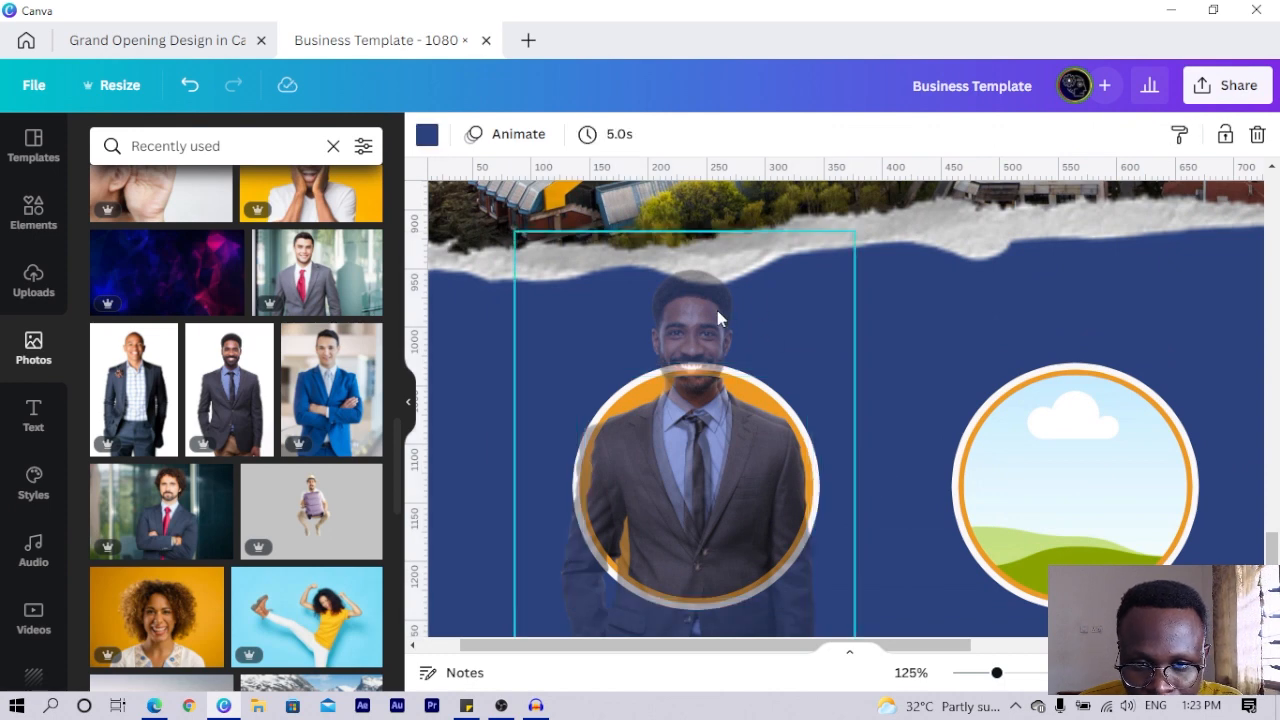
{"action": "left_click", "coordinate": [716, 317]}
{"action": "key", "text": "shift+Up"}
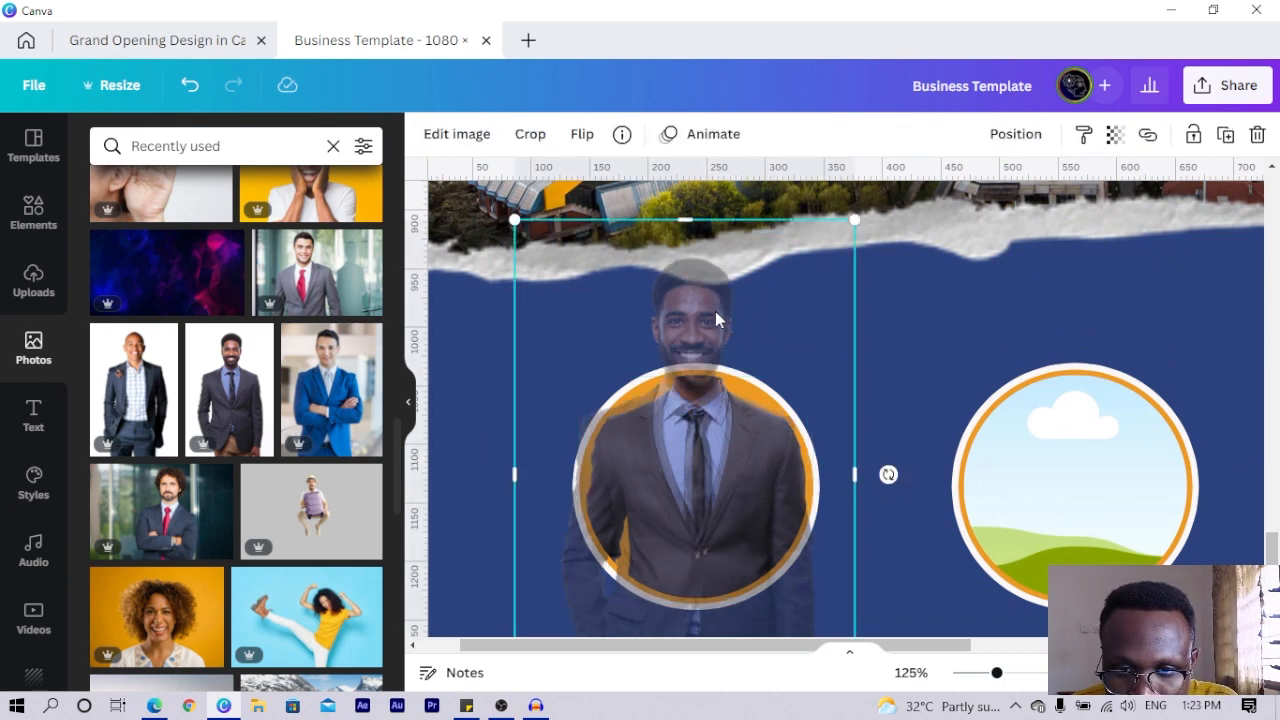
{"action": "key", "text": "Right"}
{"action": "key", "text": "Right"}
{"action": "key", "text": "Right"}
{"action": "key", "text": "Right"}
{"action": "key", "text": "Right"}
{"action": "key", "text": "Right"}
{"action": "key", "text": "Down"}
{"action": "key", "text": "Down"}
{"action": "key", "text": "Down"}
{"action": "key", "text": "Down"}
{"action": "key", "text": "Down"}
{"action": "key", "text": "Down"}
{"action": "key", "text": "Down"}
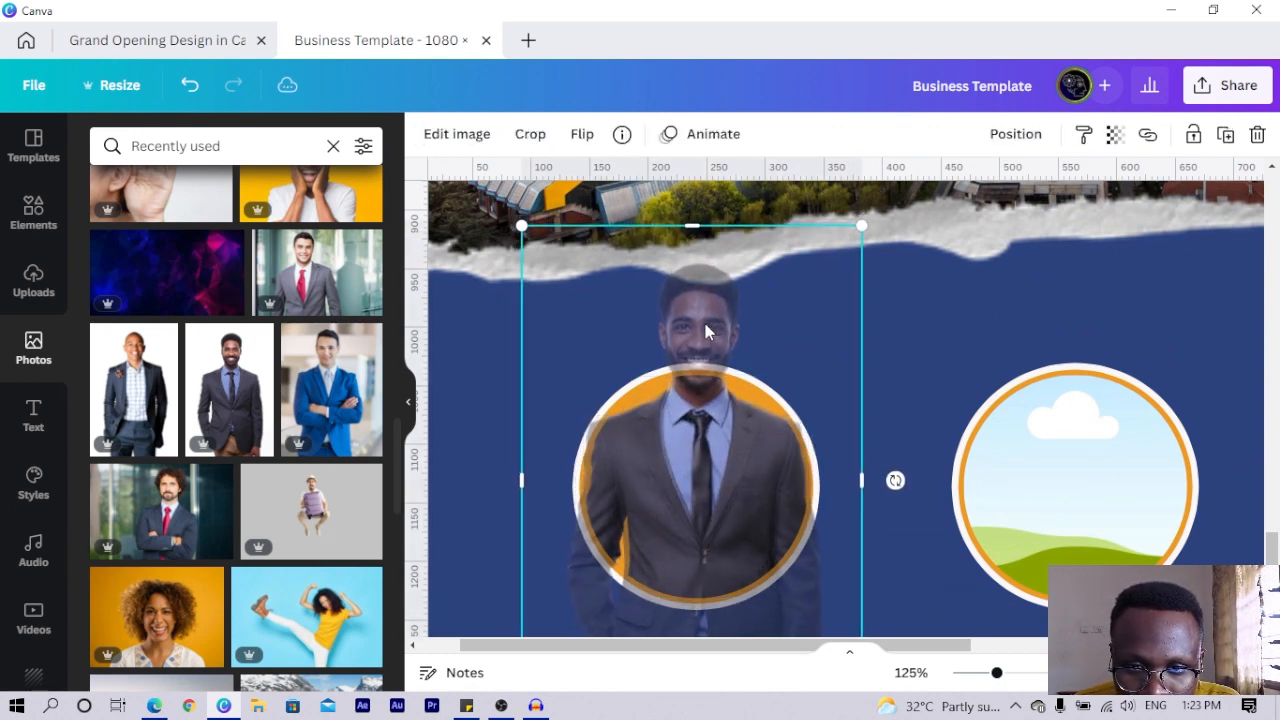
{"action": "scroll", "coordinate": [652, 365], "scroll_direction": "down", "scroll_amount": 2}
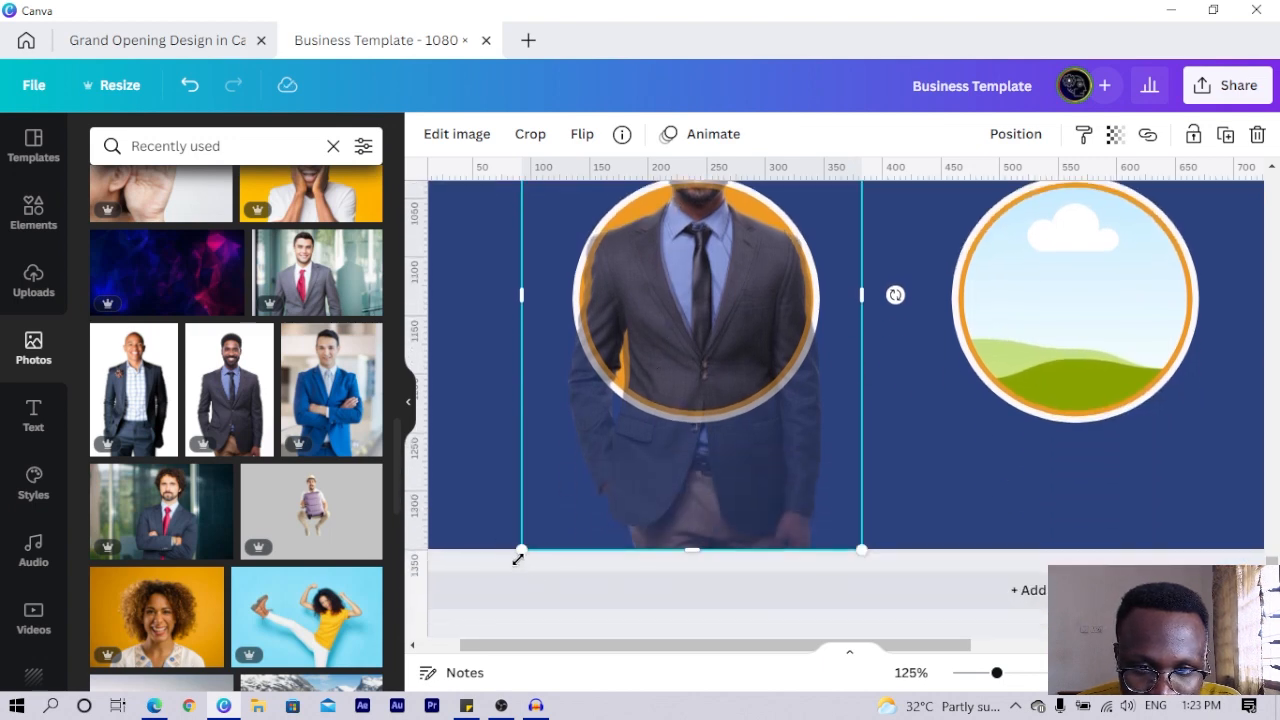
{"action": "mouse_move", "coordinate": [517, 556]}
{"action": "left_mouse_down"}
{"action": "mouse_move", "coordinate": [541, 552]}
{"action": "mouse_move", "coordinate": [530, 544]}
{"action": "left_mouse_up"}
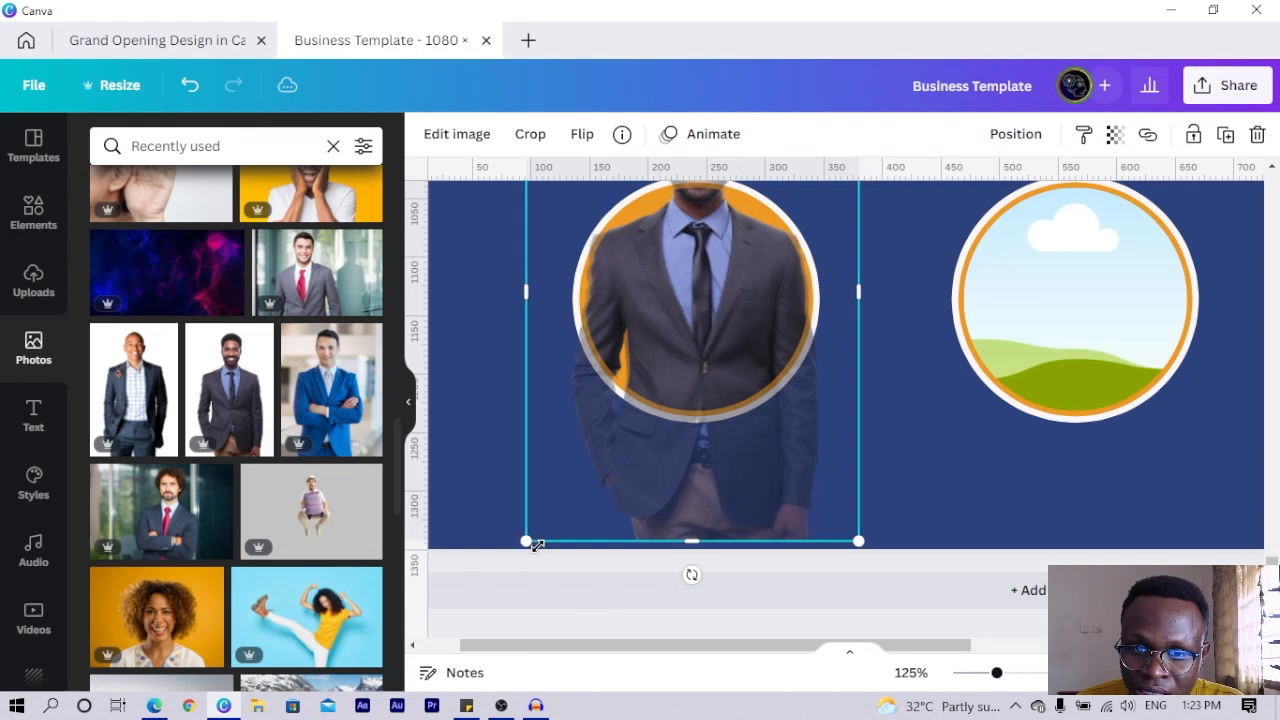
{"action": "key", "text": "Up"}
{"action": "key", "text": "Up"}
{"action": "key", "text": "Up"}
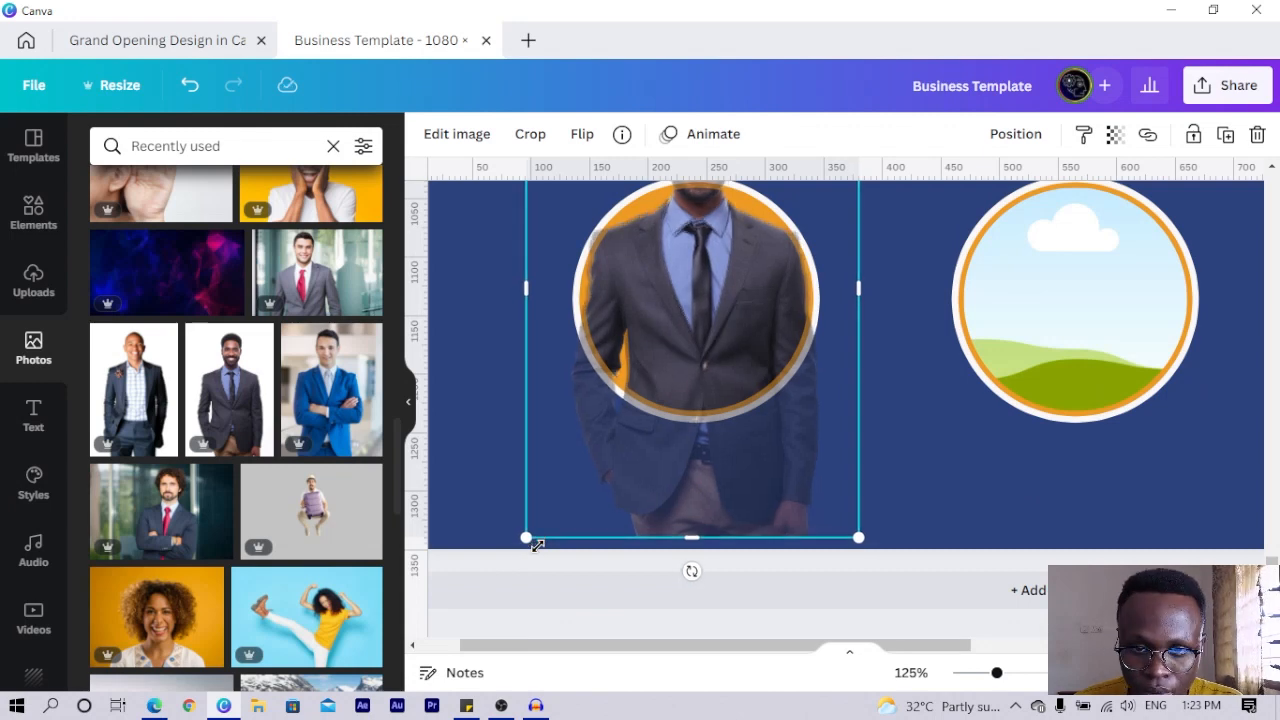
{"action": "scroll", "coordinate": [534, 485], "scroll_direction": "up", "scroll_amount": 2}
{"action": "scroll", "coordinate": [545, 370], "scroll_direction": "up", "scroll_amount": 2}
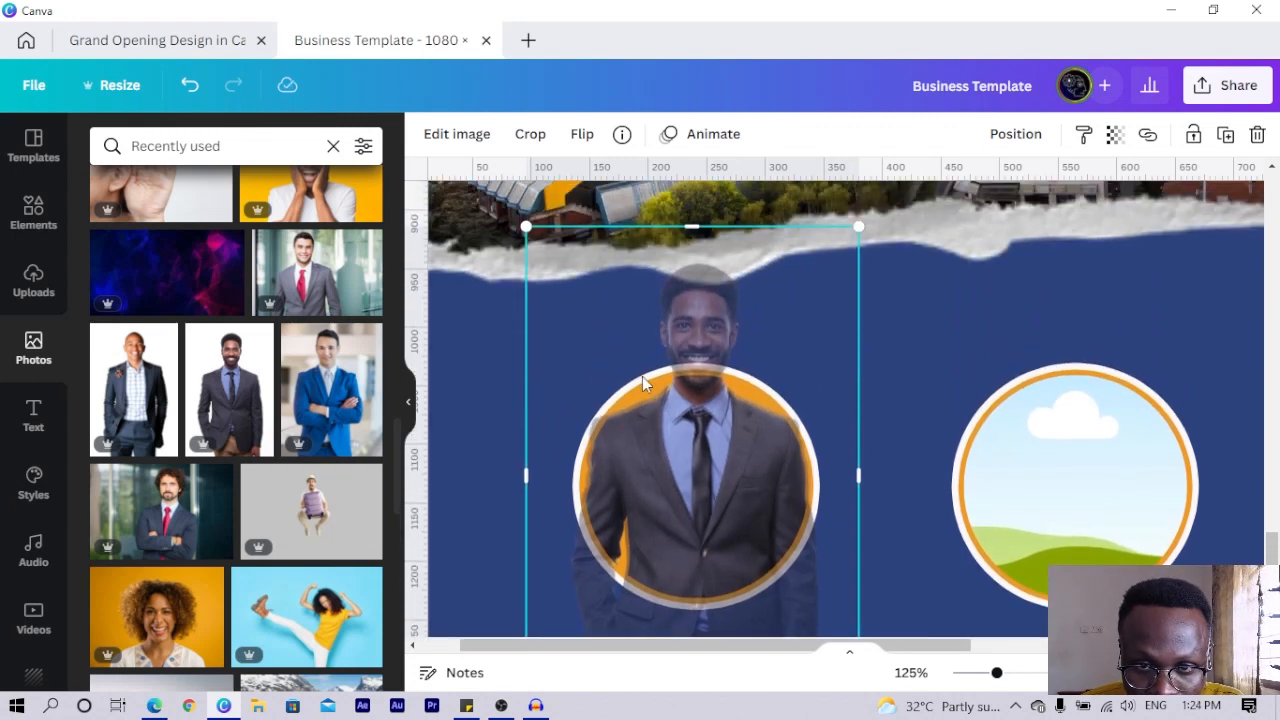
{"action": "scroll", "coordinate": [642, 376], "scroll_direction": "up", "scroll_amount": 3}
{"action": "scroll", "coordinate": [673, 510], "scroll_direction": "up", "scroll_amount": 2}
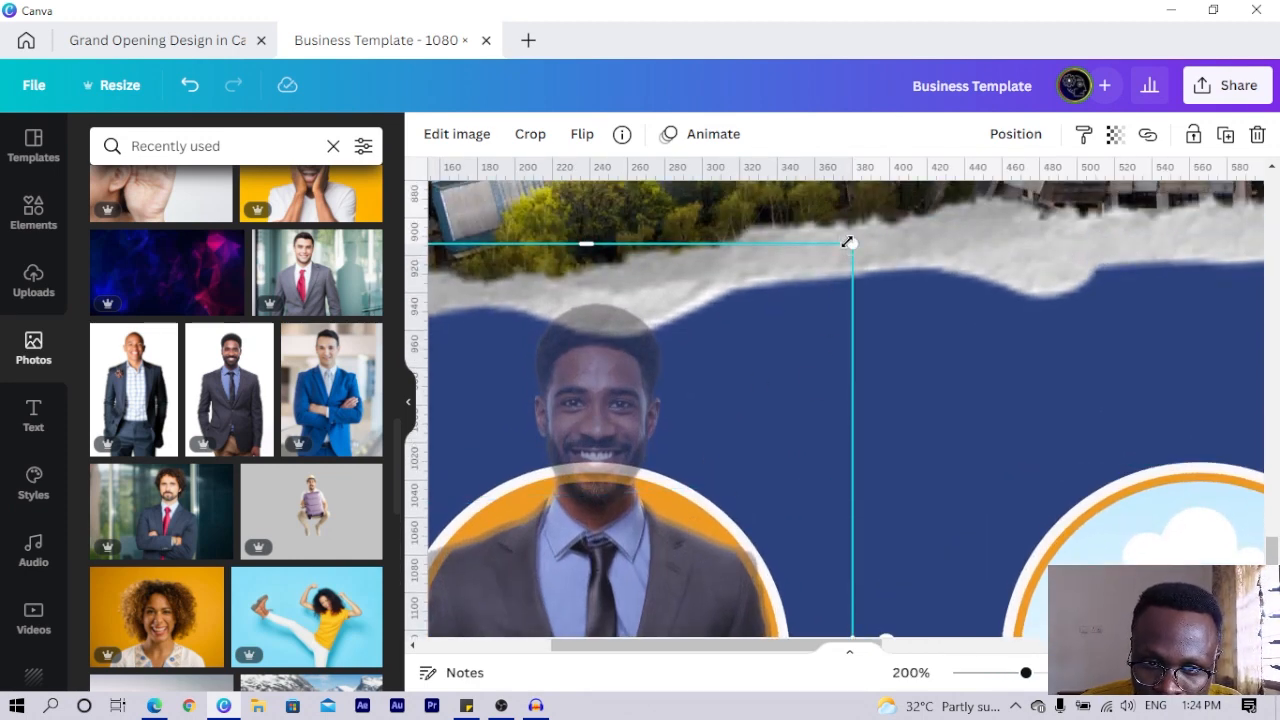
Shrink the semi-transparent portrait to about 277×416 and nudge it right to line up with the framed photo.
{"action": "mouse_move", "coordinate": [848, 242]}
{"action": "left_mouse_down"}
{"action": "mouse_move", "coordinate": [832, 254]}
{"action": "mouse_move", "coordinate": [846, 252]}
{"action": "left_mouse_up"}
{"action": "key", "text": "Right"}
{"action": "key", "text": "Right"}
{"action": "key", "text": "Right"}
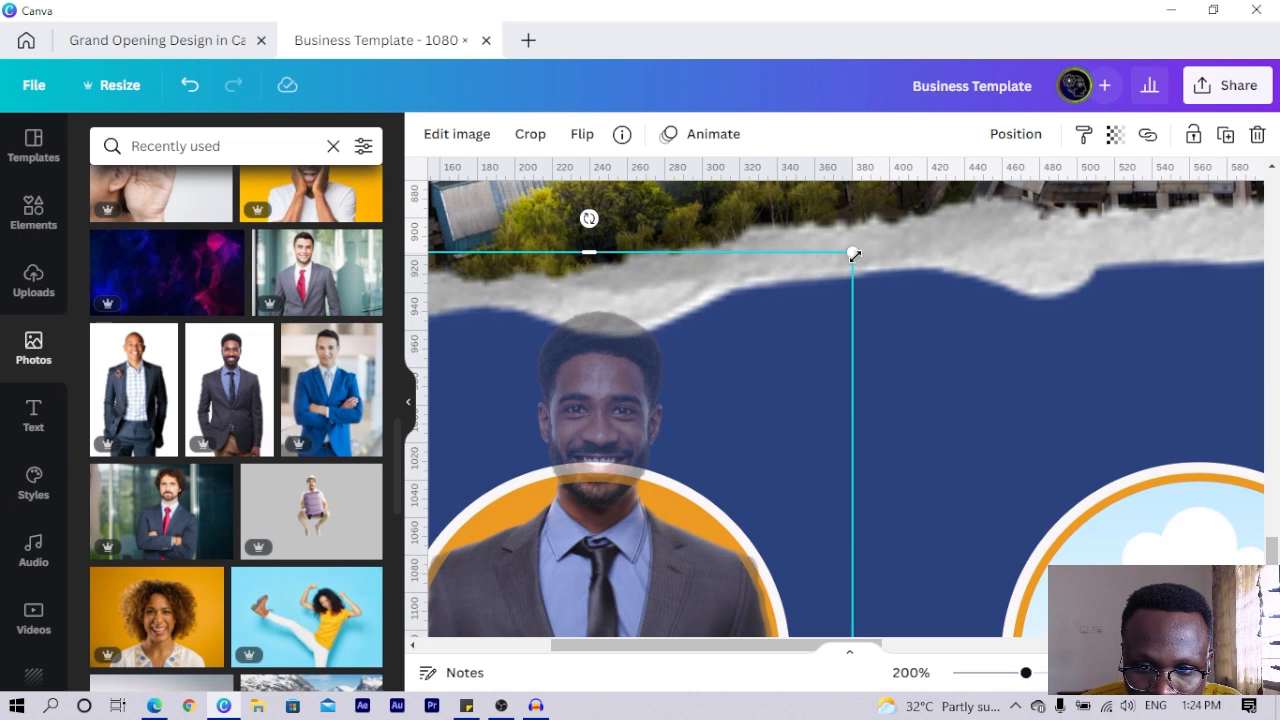
{"action": "left_click_drag", "start_coordinate": [853, 255], "coordinate": [837, 260]}
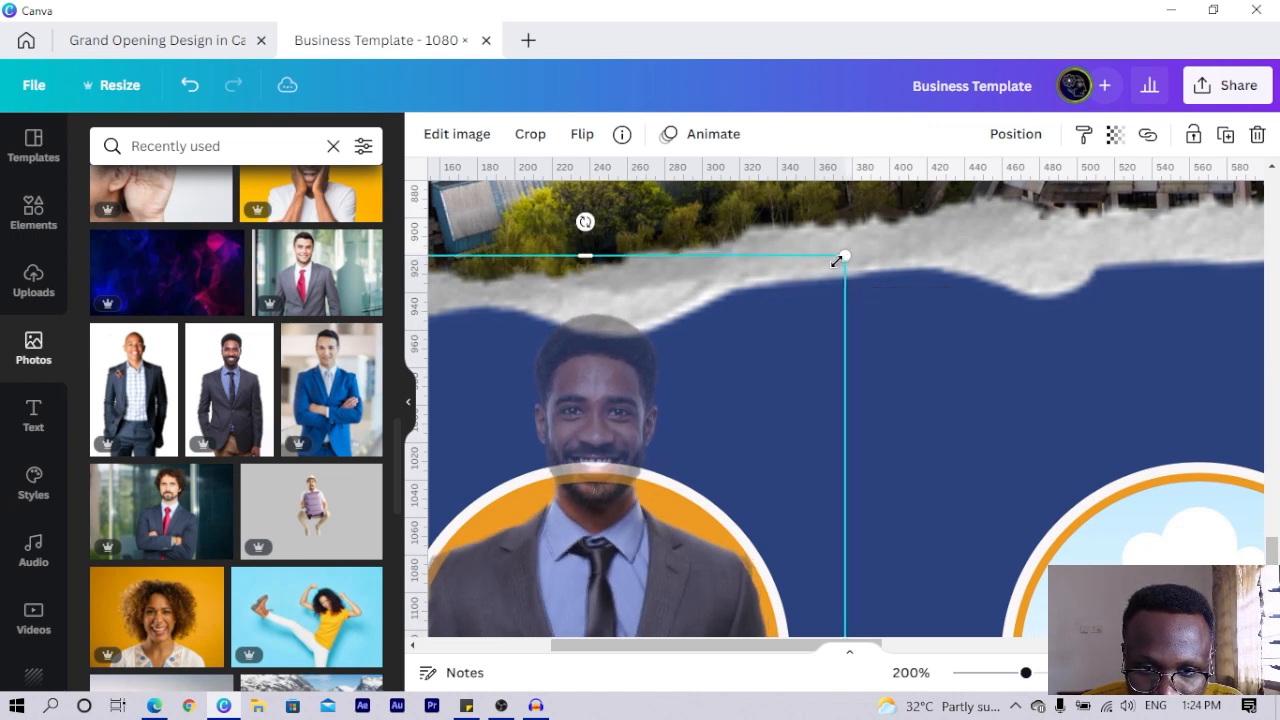
{"action": "scroll", "coordinate": [800, 450], "scroll_direction": "down", "scroll_amount": 2}
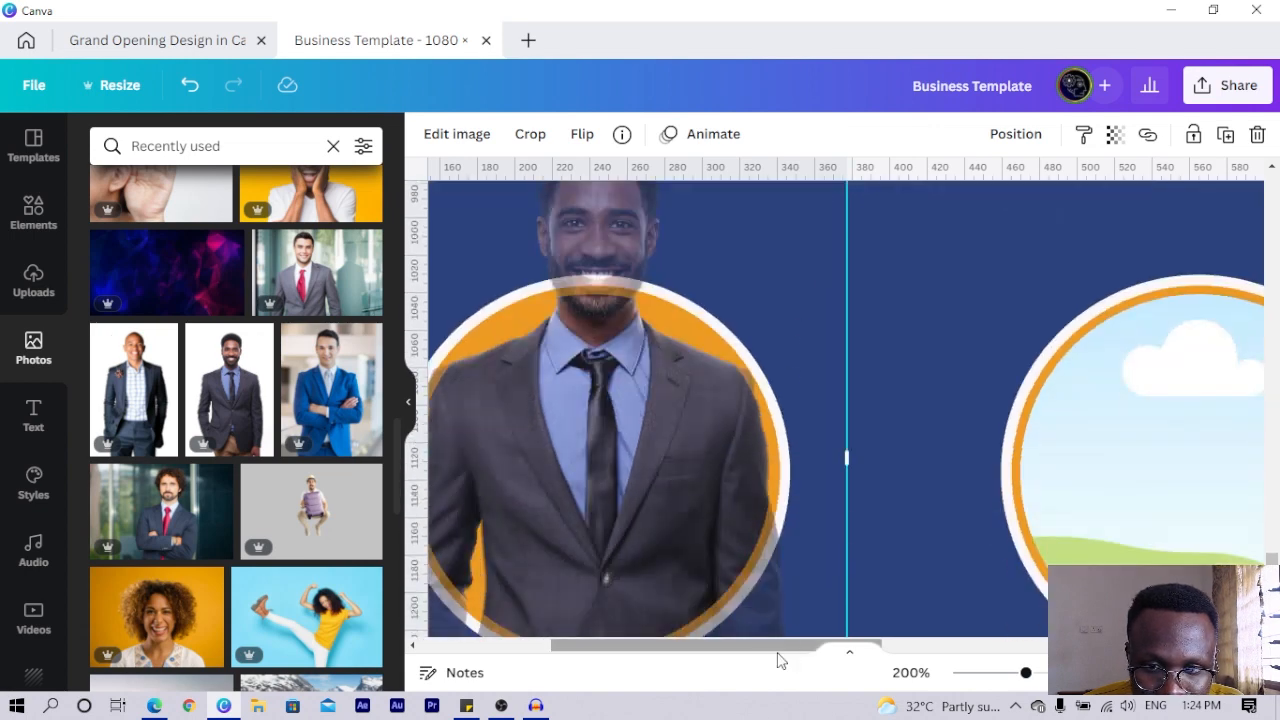
{"action": "left_click_drag", "start_coordinate": [777, 646], "coordinate": [714, 650]}
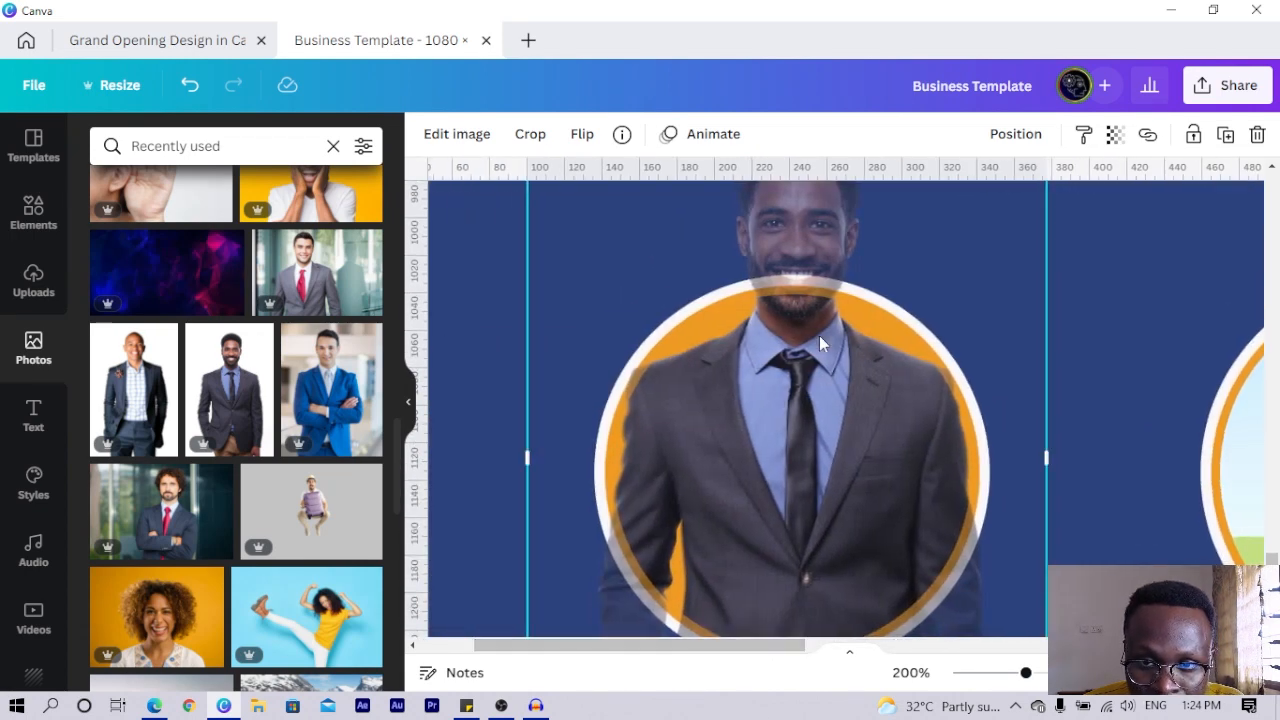
{"action": "scroll", "coordinate": [819, 337], "scroll_direction": "up", "scroll_amount": 1}
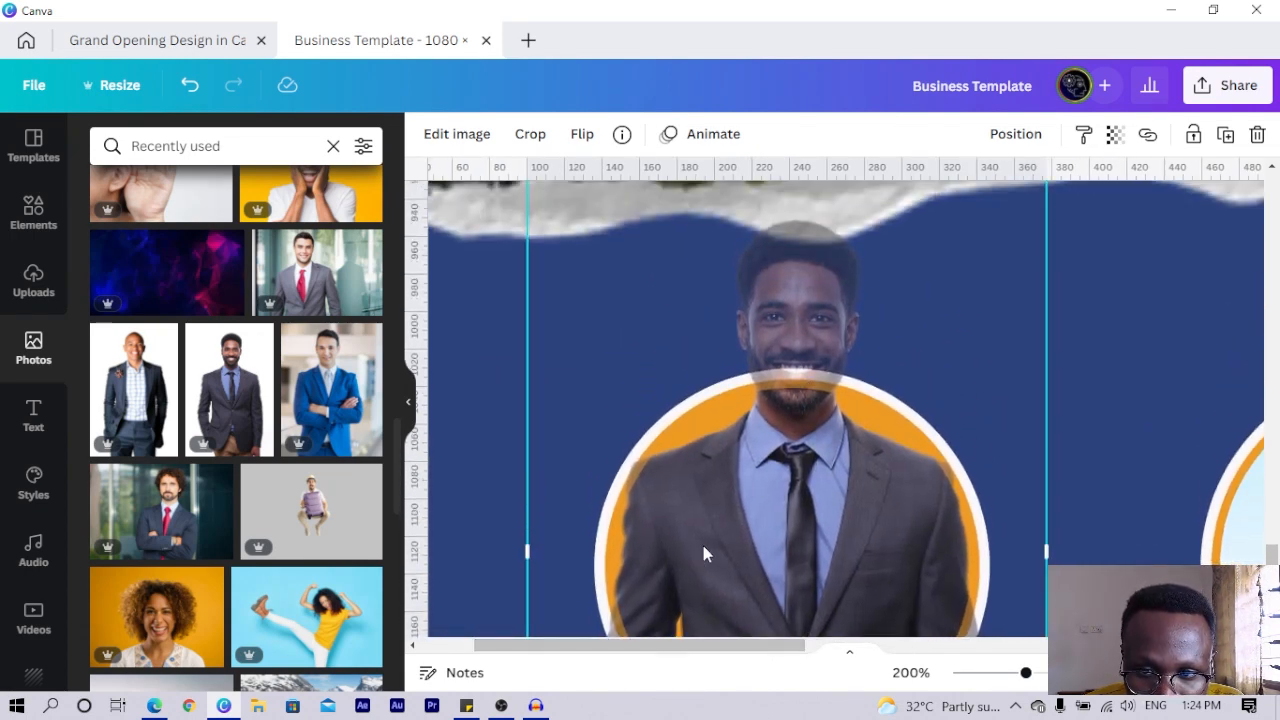
{"action": "scroll", "coordinate": [703, 553], "scroll_direction": "down", "scroll_amount": 2}
{"action": "scroll", "coordinate": [703, 553], "scroll_direction": "down", "scroll_amount": 1}
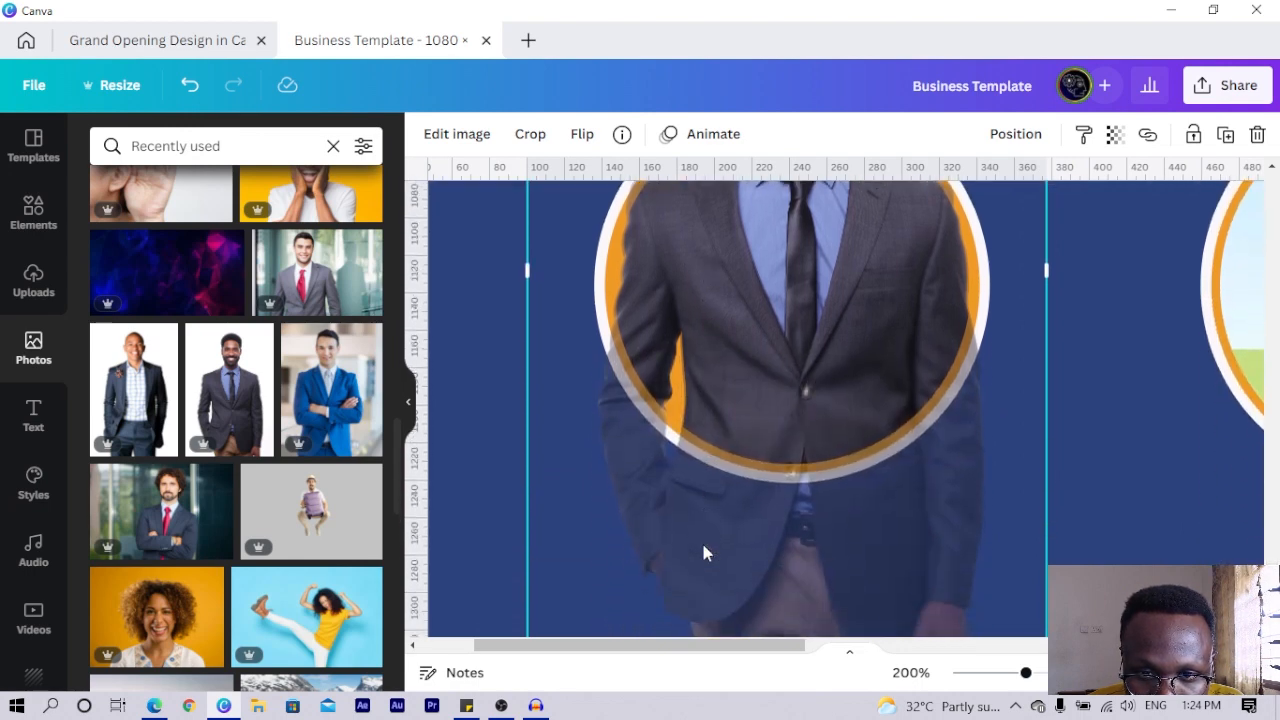
{"action": "scroll", "coordinate": [703, 553], "scroll_direction": "right", "scroll_amount": 1}
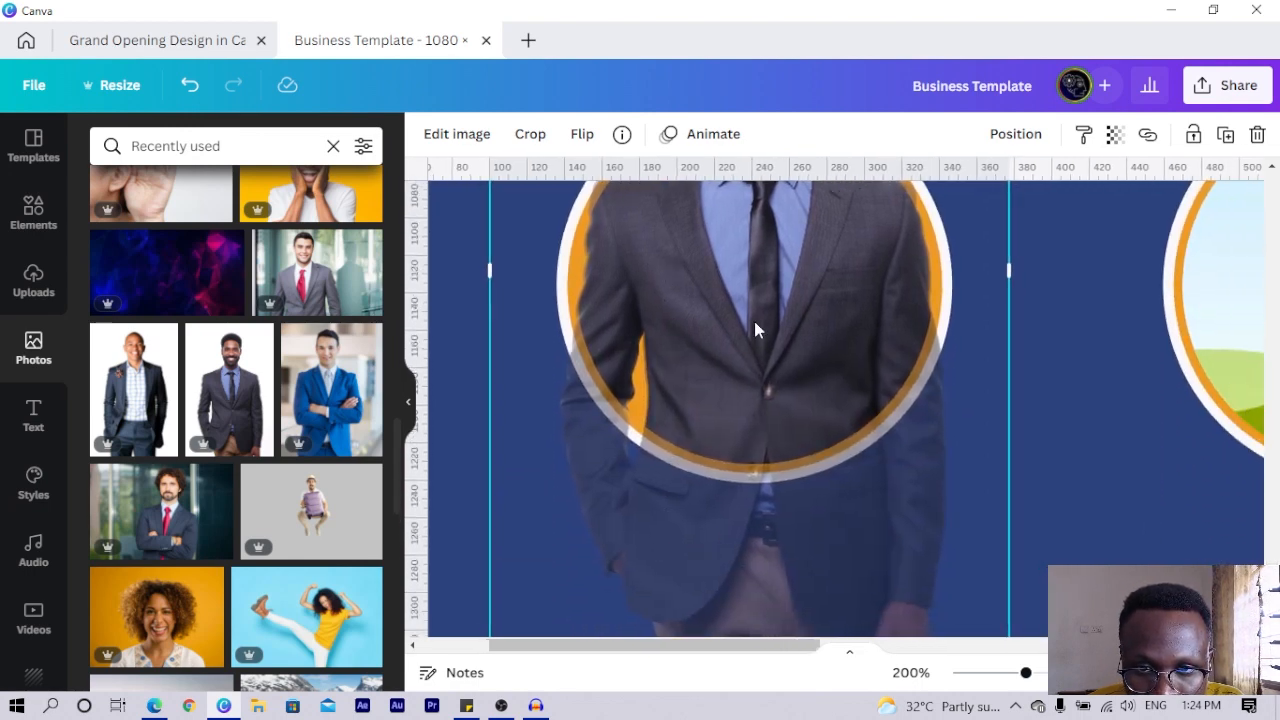
{"action": "scroll", "coordinate": [789, 403], "scroll_direction": "up", "scroll_amount": 2}
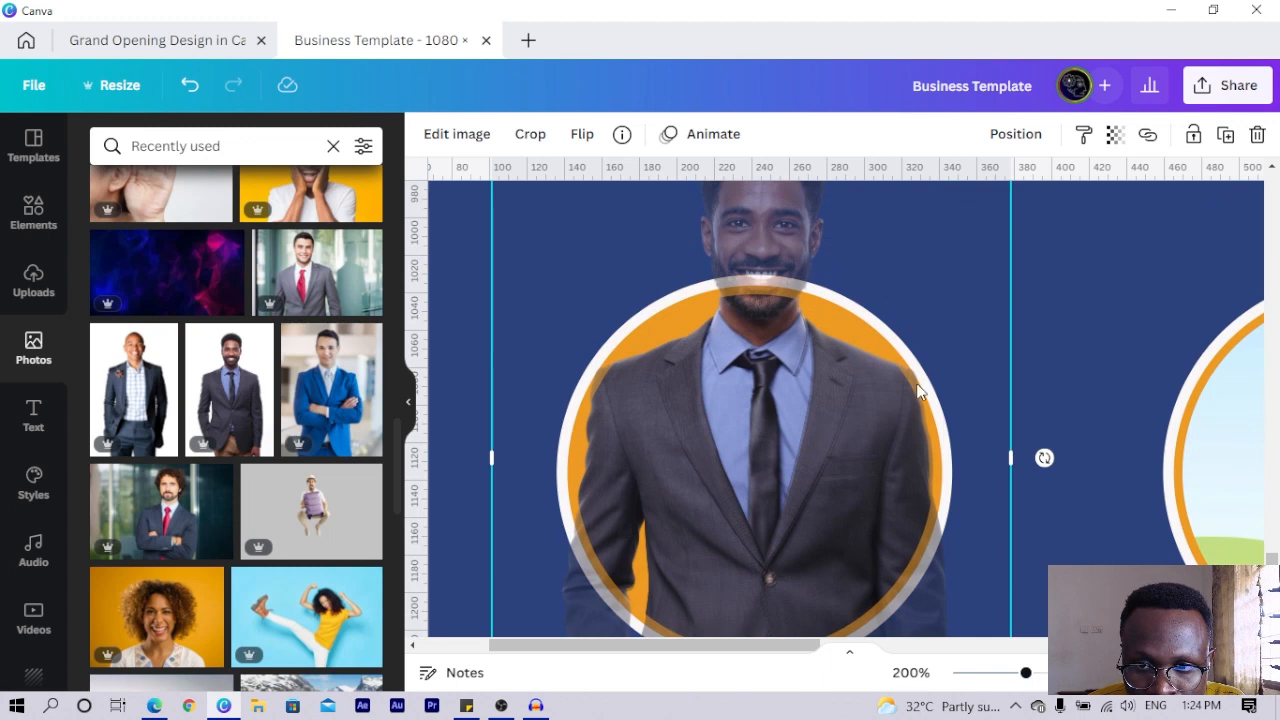
{"action": "scroll", "coordinate": [944, 463], "scroll_direction": "down", "scroll_amount": 3}
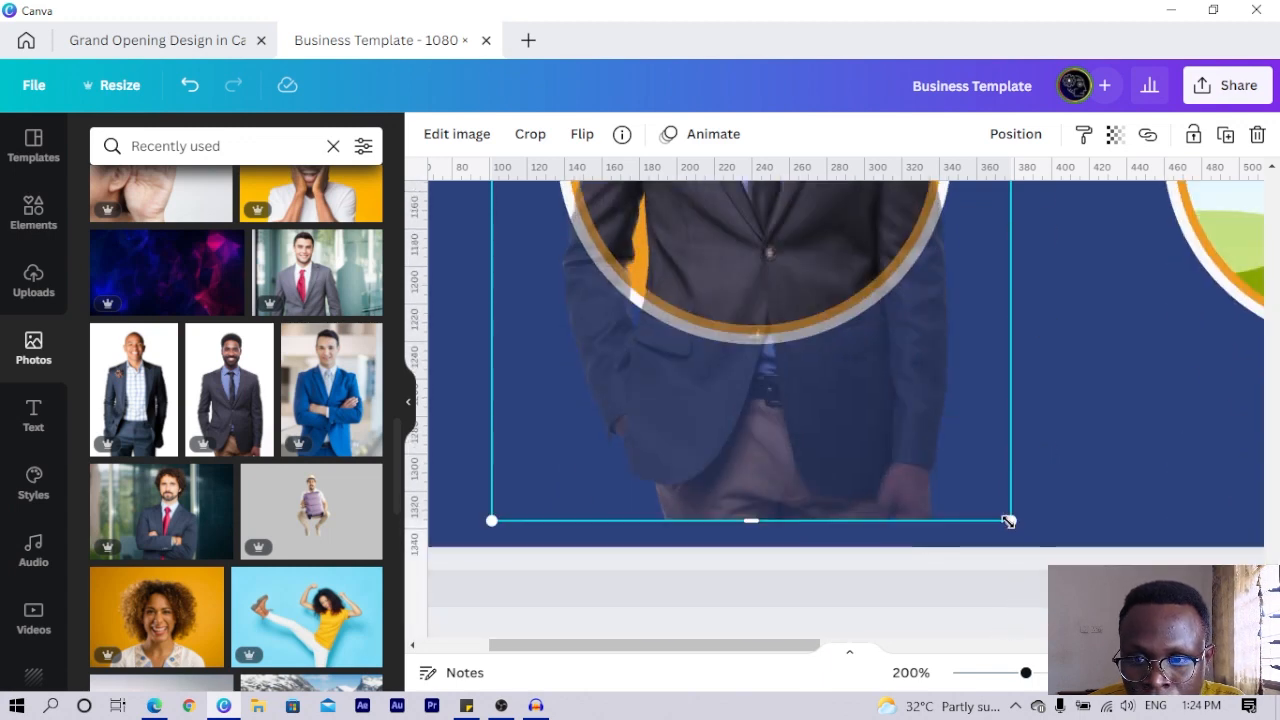
{"action": "scroll", "coordinate": [929, 494], "scroll_direction": "up", "scroll_amount": 3}
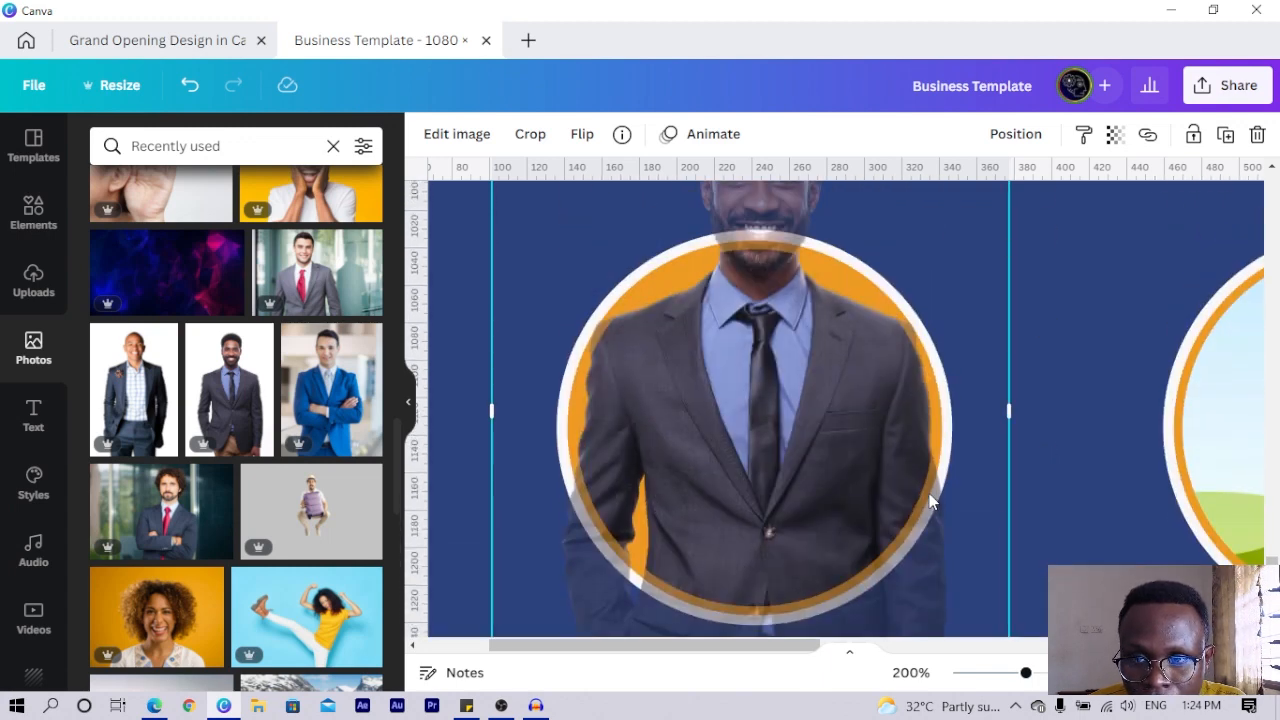
{"action": "scroll", "coordinate": [763, 495], "scroll_direction": "up", "scroll_amount": 2}
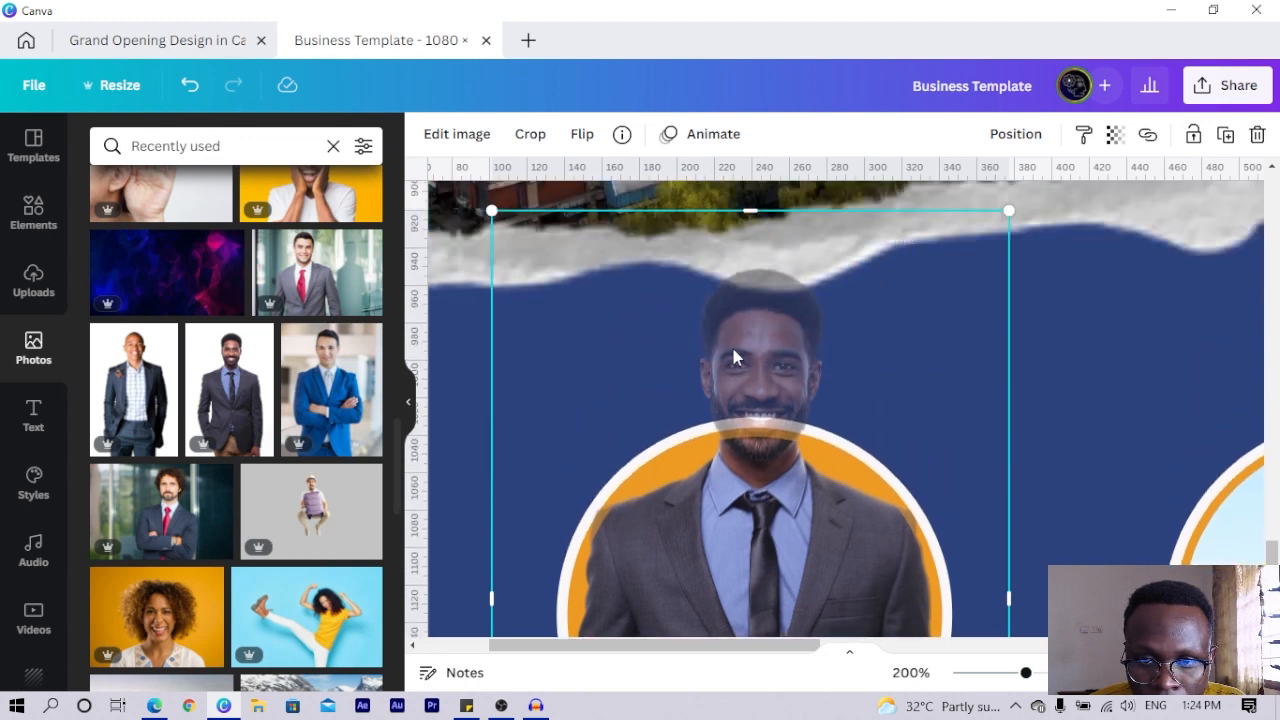
Set the man's photo transparency back to 100 so it is fully opaque.
{"action": "left_click", "coordinate": [1117, 138]}
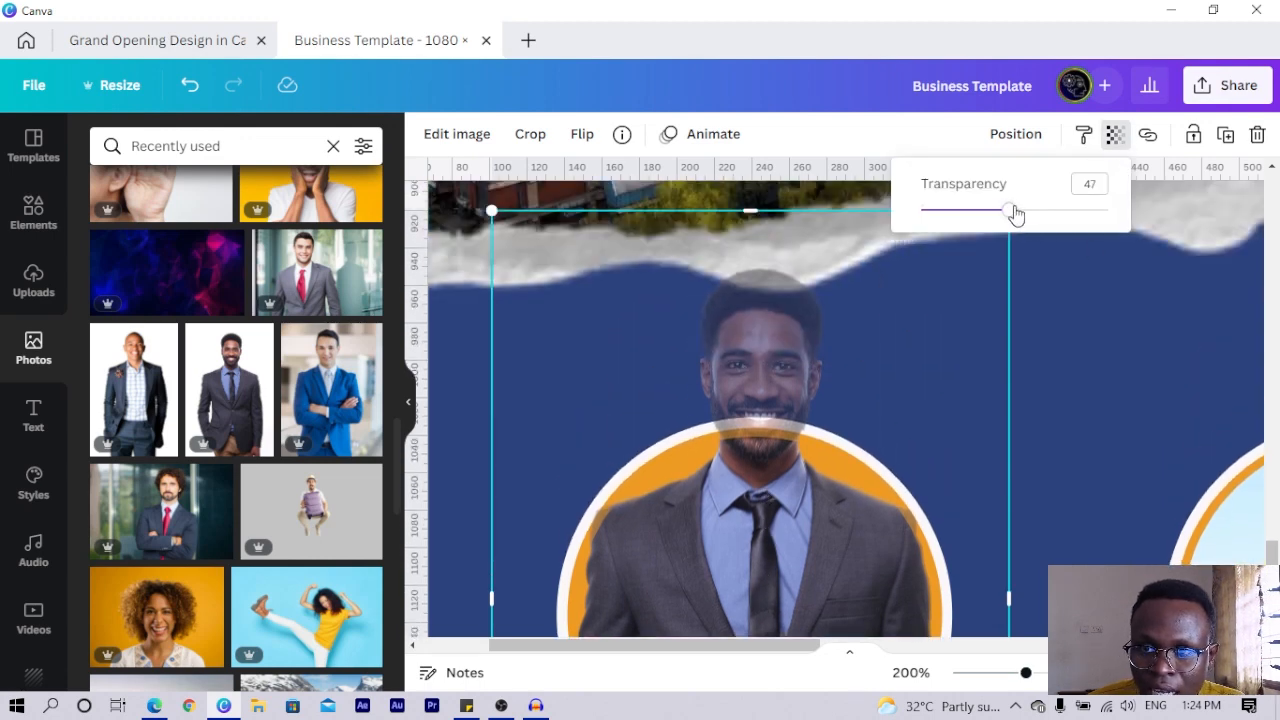
{"action": "left_click_drag", "start_coordinate": [1014, 209], "coordinate": [1113, 345]}
{"action": "scroll", "coordinate": [1110, 346], "scroll_direction": "down", "scroll_amount": 5}
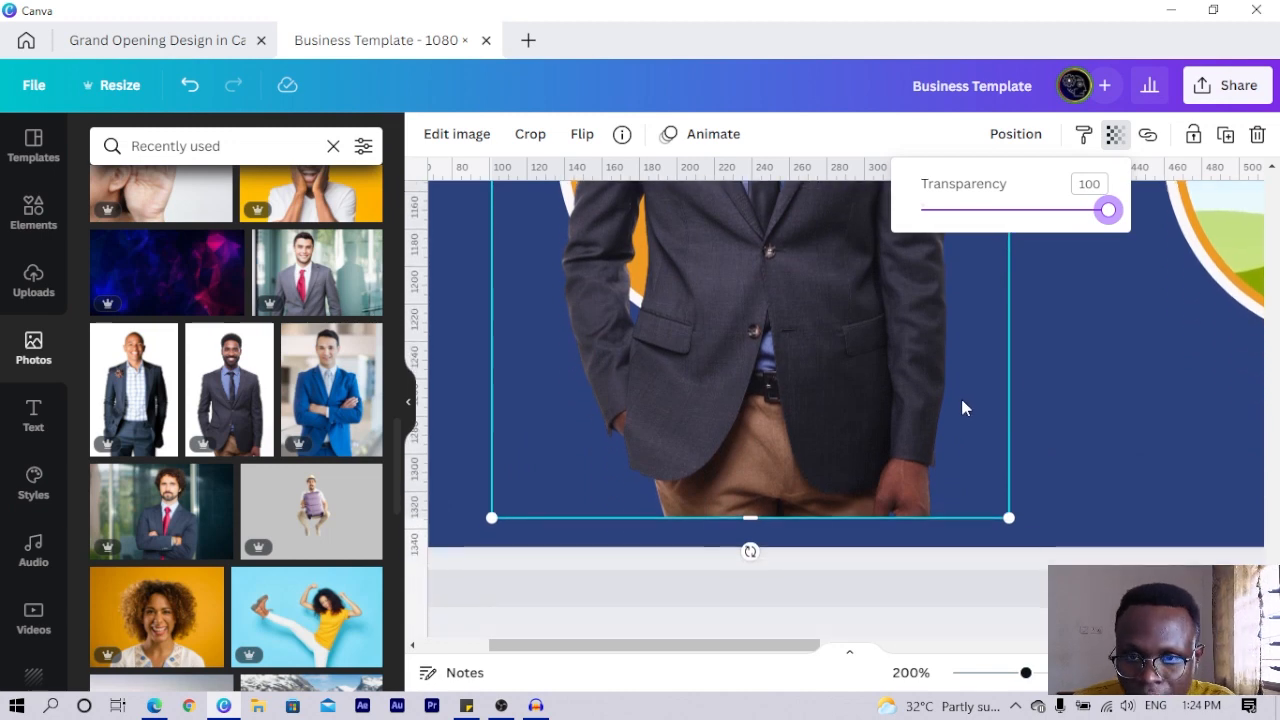
{"action": "left_click", "coordinate": [1133, 410]}
{"action": "scroll", "coordinate": [1133, 410], "scroll_direction": "down", "scroll_amount": 3, "text": "ctrl"}
Crop the photo's bottom up to the circle and trim its left and right sides.
{"action": "left_click", "coordinate": [775, 487]}
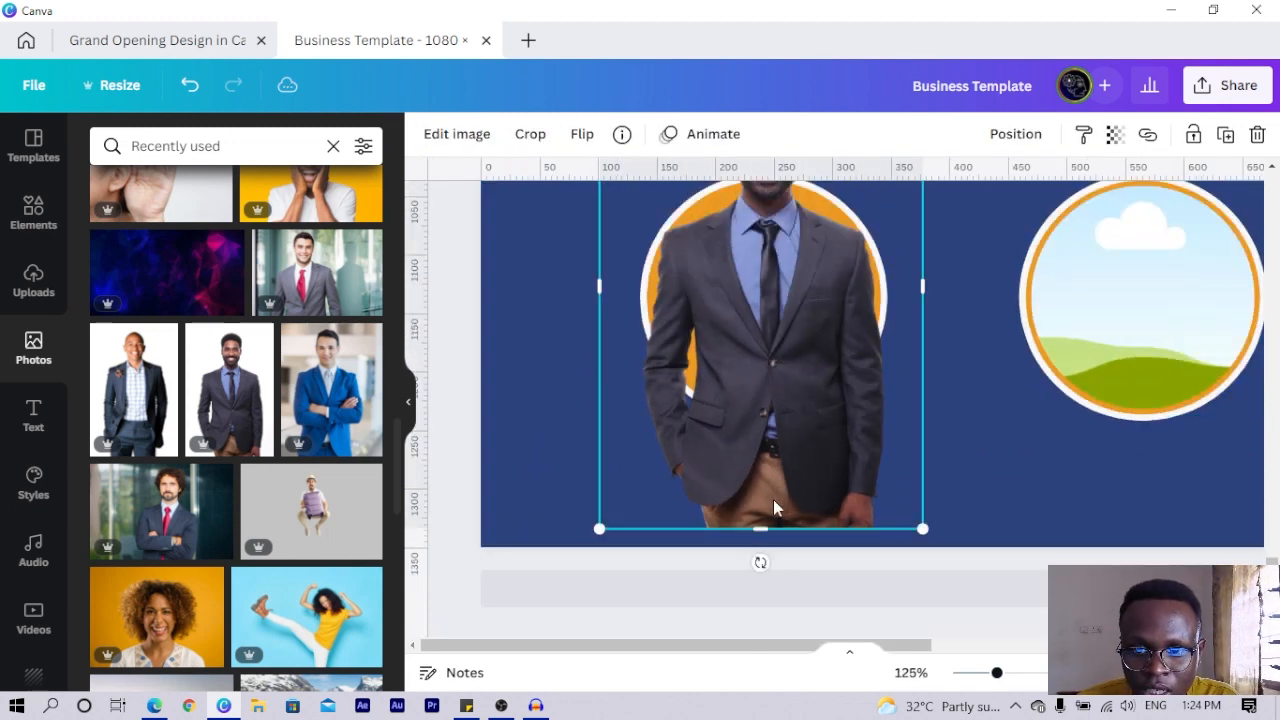
{"action": "left_click_drag", "start_coordinate": [760, 530], "coordinate": [745, 330]}
{"action": "scroll", "coordinate": [583, 424], "scroll_direction": "up", "scroll_amount": 4}
{"action": "left_click_drag", "start_coordinate": [602, 366], "coordinate": [662, 375]}
{"action": "left_click_drag", "start_coordinate": [931, 360], "coordinate": [873, 380]}
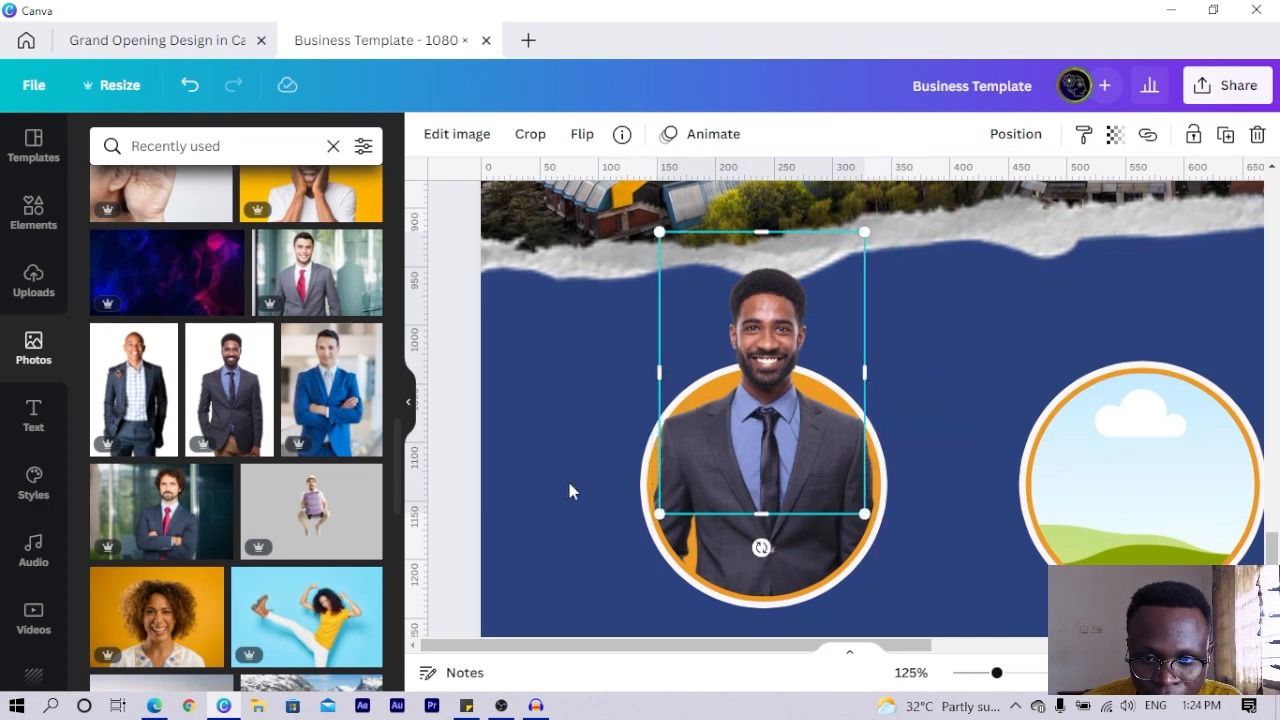
{"action": "left_click", "coordinate": [563, 482]}
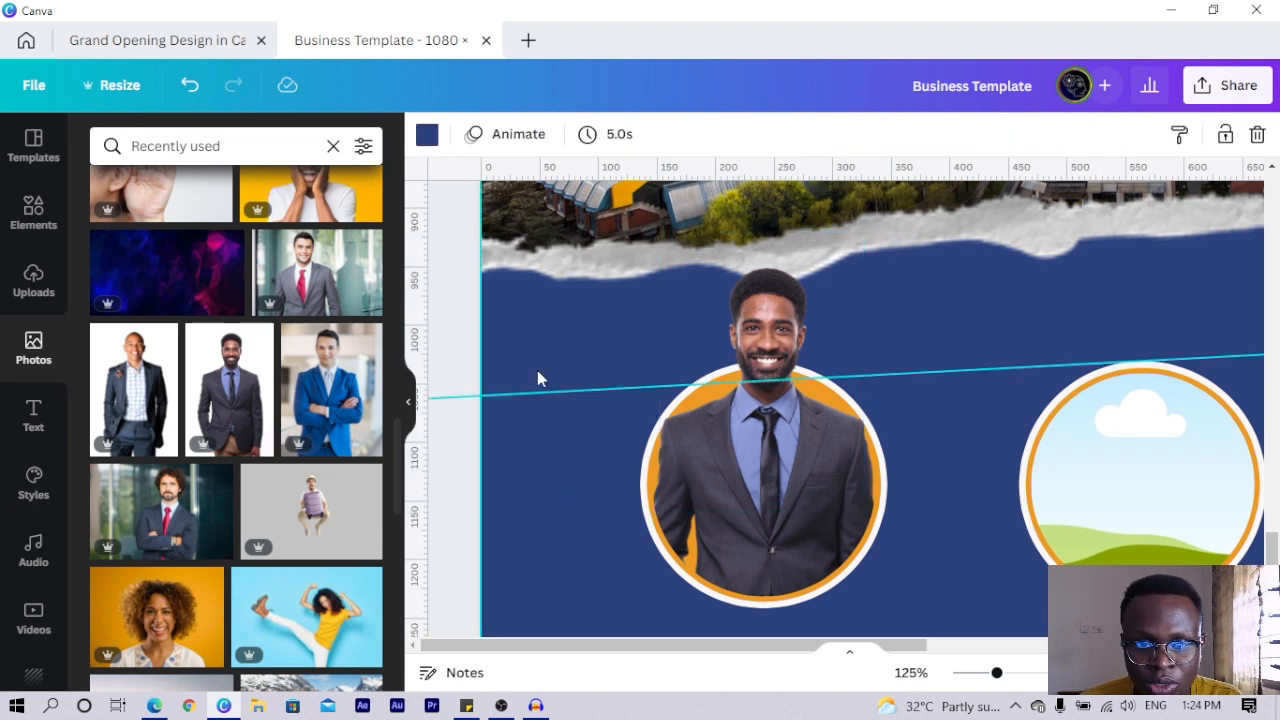
Marquee-select the cropped man and his ringed circle frame and group them with Ctrl+G.
{"action": "left_click_drag", "start_coordinate": [545, 427], "coordinate": [912, 593]}
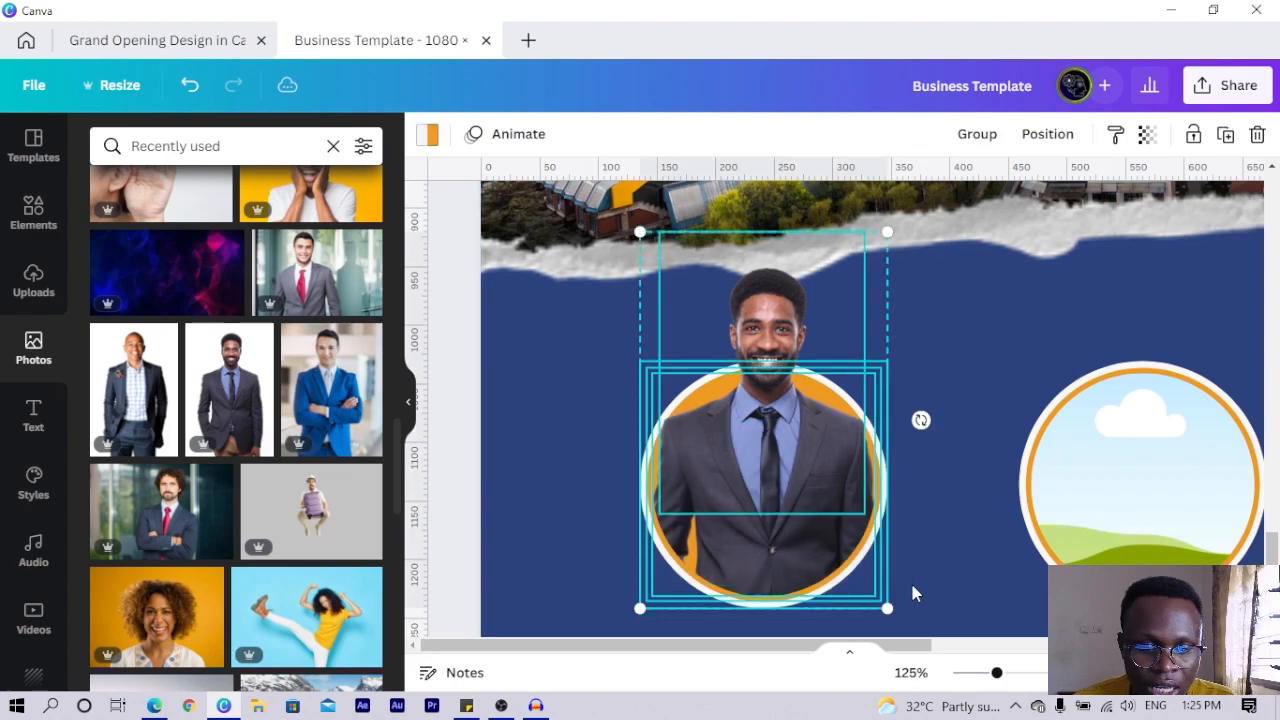
{"action": "key", "text": "ctrl+g"}
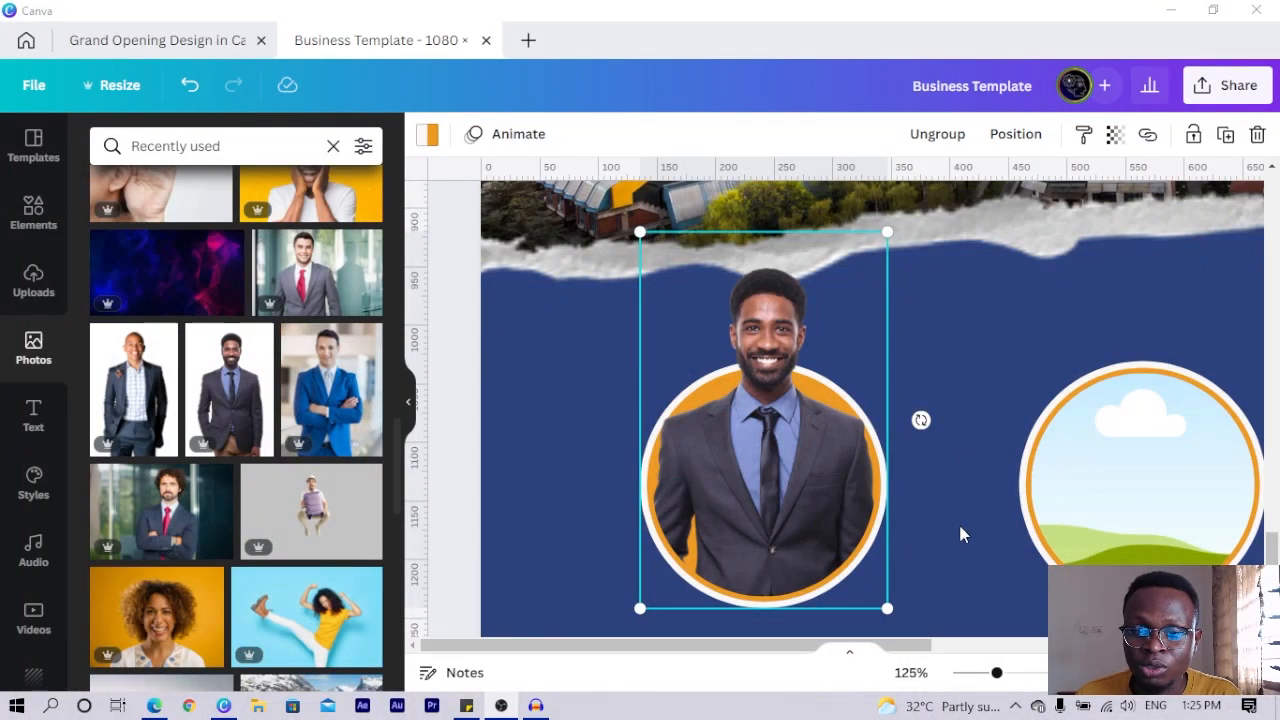
{"action": "left_click_drag", "start_coordinate": [698, 648], "coordinate": [812, 670]}
Select the row of three portraits and move it down about 60 px.
{"action": "left_click", "coordinate": [840, 625]}
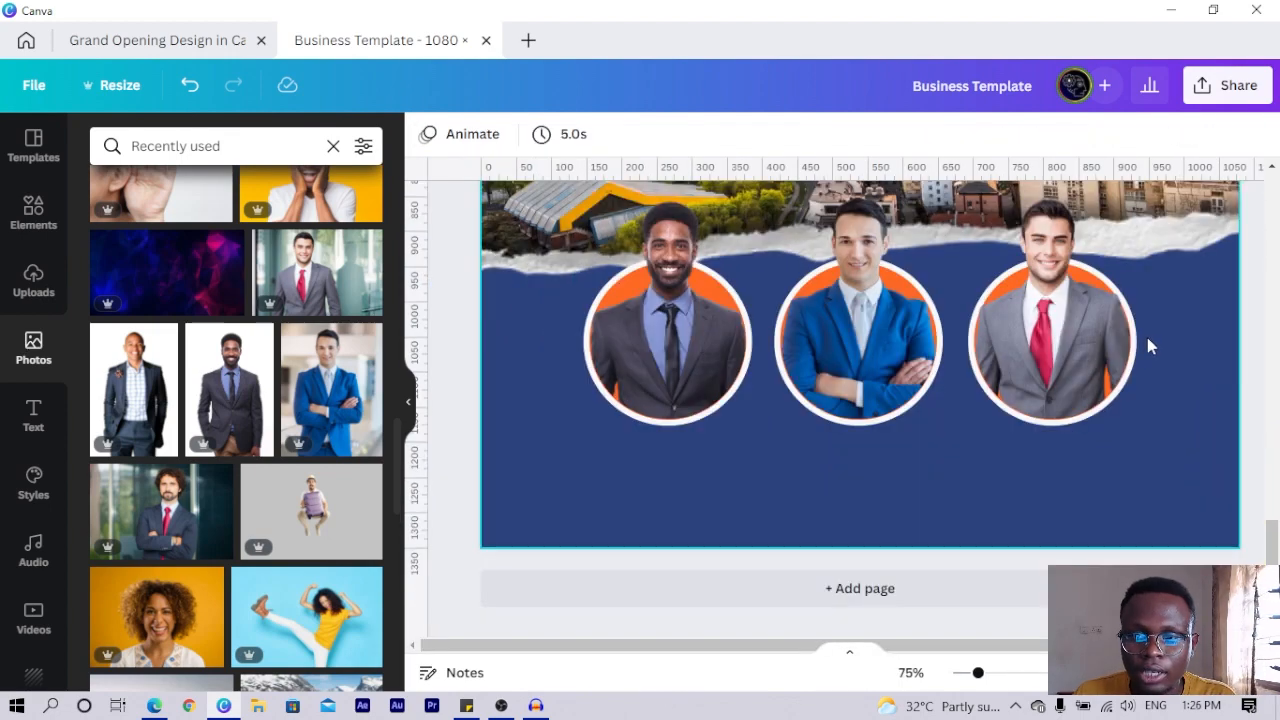
{"action": "scroll", "coordinate": [874, 371], "scroll_direction": "up", "scroll_amount": 4}
{"action": "scroll", "coordinate": [874, 371], "scroll_direction": "down", "scroll_amount": 4}
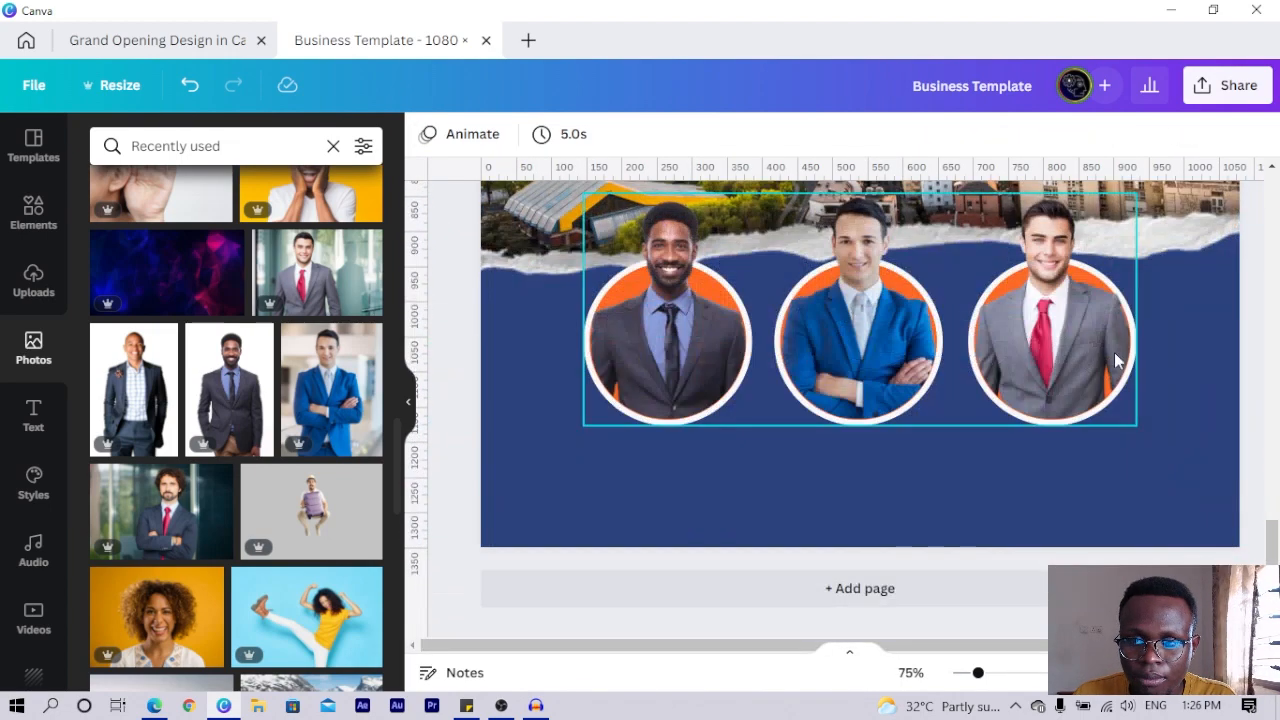
{"action": "left_click_drag", "start_coordinate": [1245, 355], "coordinate": [570, 365]}
{"action": "left_click_drag", "start_coordinate": [850, 337], "coordinate": [844, 376]}
{"action": "scroll", "coordinate": [844, 378], "scroll_direction": "up", "scroll_amount": 4}
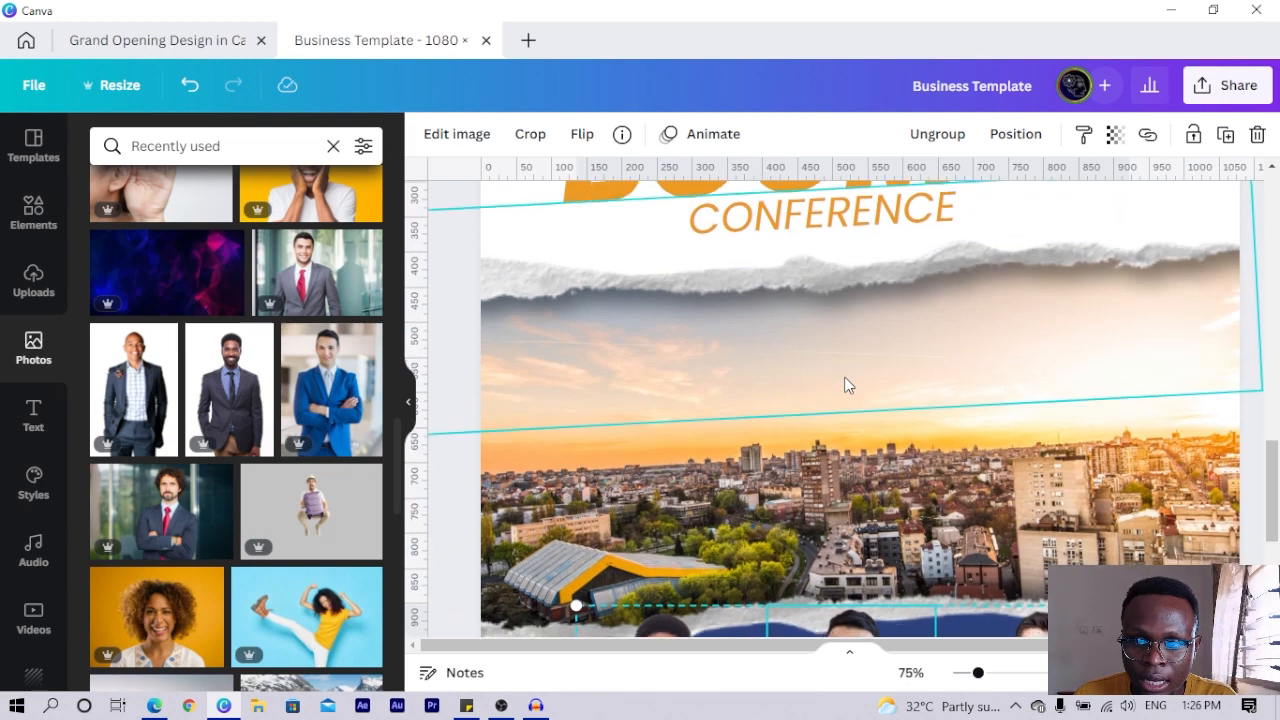
{"action": "scroll", "coordinate": [846, 380], "scroll_direction": "down", "scroll_amount": 3}
Shorten the skyline photo from its bottom edge and nudge the lower torn-paper strip up.
{"action": "left_click", "coordinate": [851, 368]}
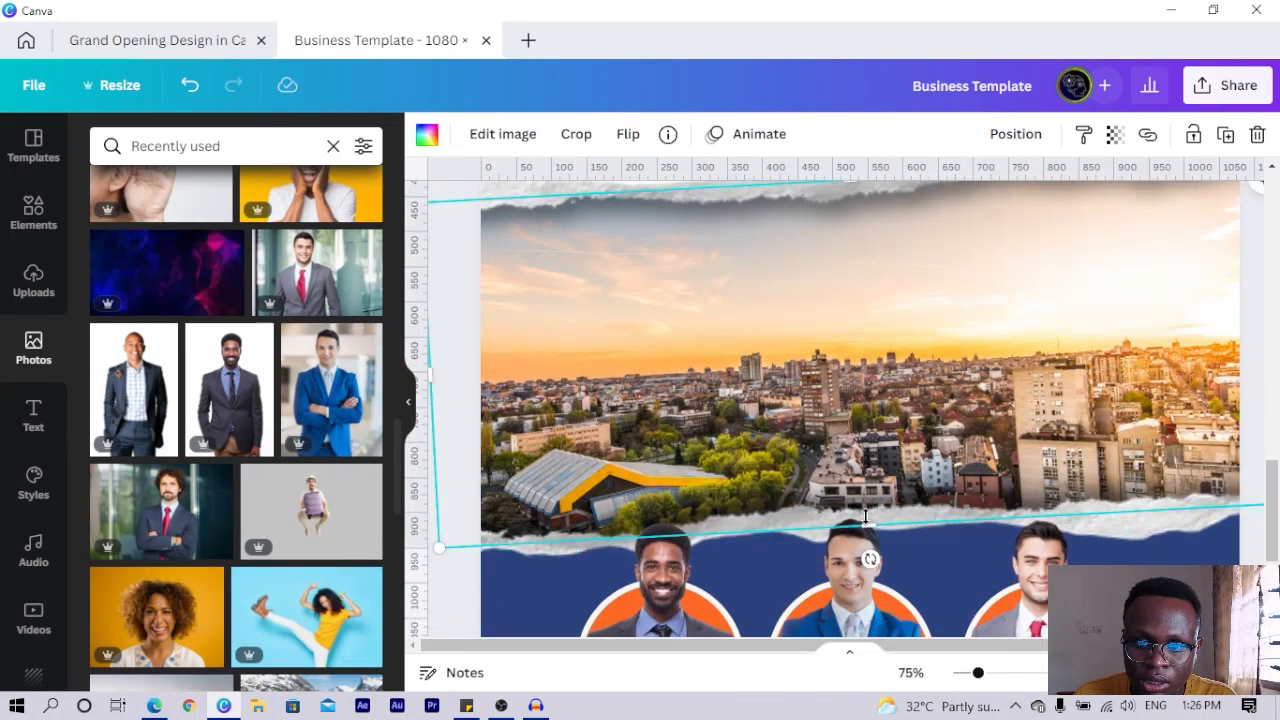
{"action": "left_click_drag", "start_coordinate": [866, 517], "coordinate": [866, 487]}
{"action": "left_click", "coordinate": [1217, 513]}
{"action": "key", "text": "shift+Up"}
{"action": "key", "text": "shift+Up"}
{"action": "key", "text": "shift+Up"}
{"action": "key", "text": "shift+Up"}
{"action": "key", "text": "shift+Up"}
{"action": "key", "text": "shift+Up"}
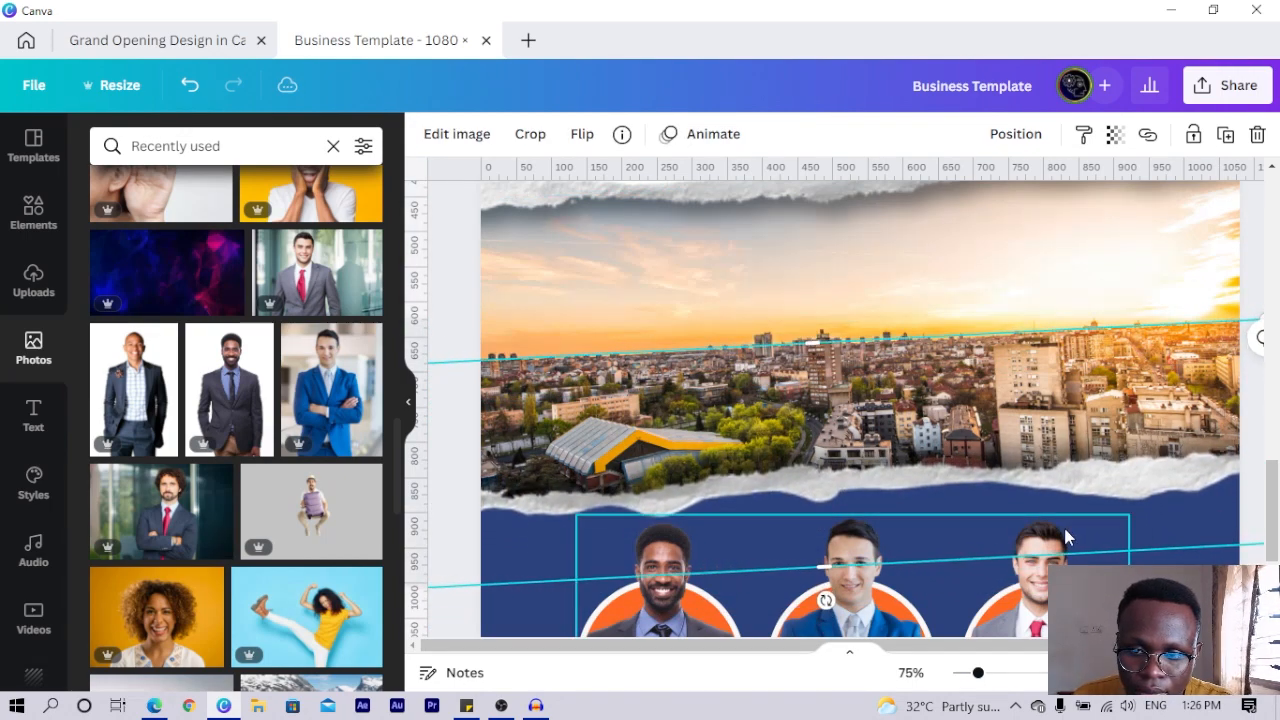
{"action": "scroll", "coordinate": [755, 521], "scroll_direction": "down", "scroll_amount": 3}
{"action": "left_click", "coordinate": [450, 432]}
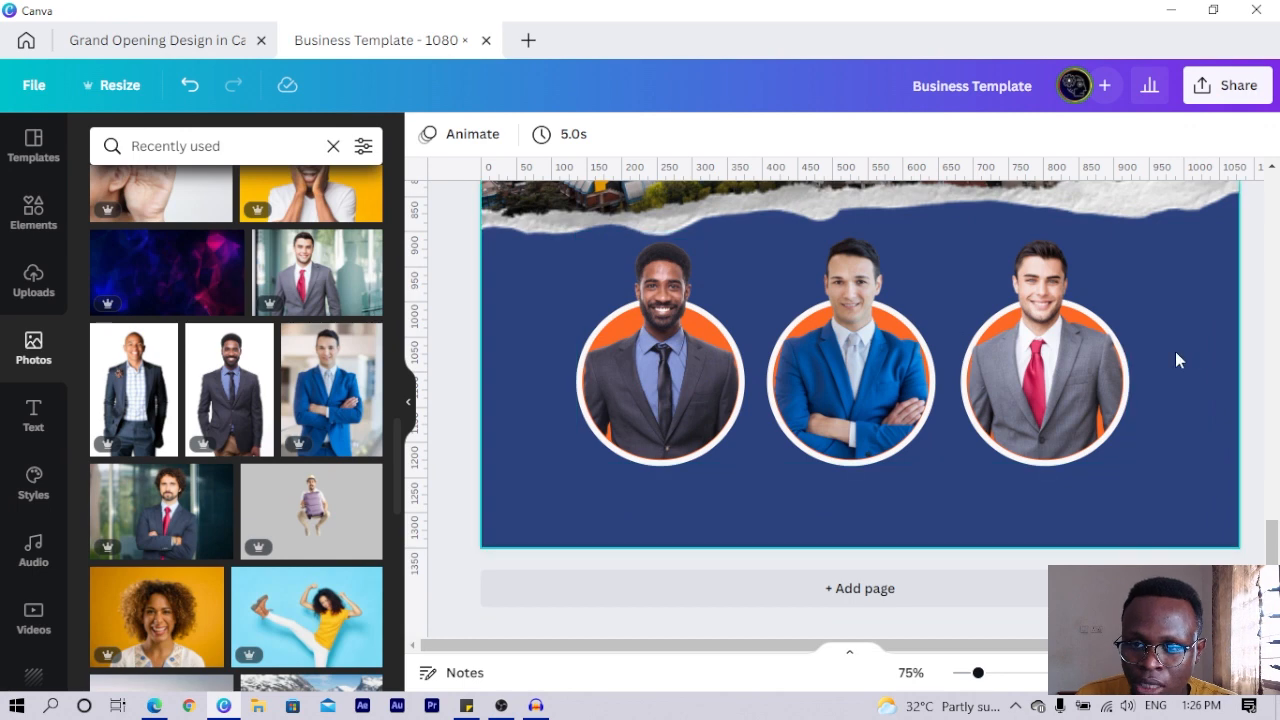
{"action": "scroll", "coordinate": [931, 363], "scroll_direction": "up", "scroll_amount": 1}
{"action": "scroll", "coordinate": [931, 363], "scroll_direction": "up", "scroll_amount": 3}
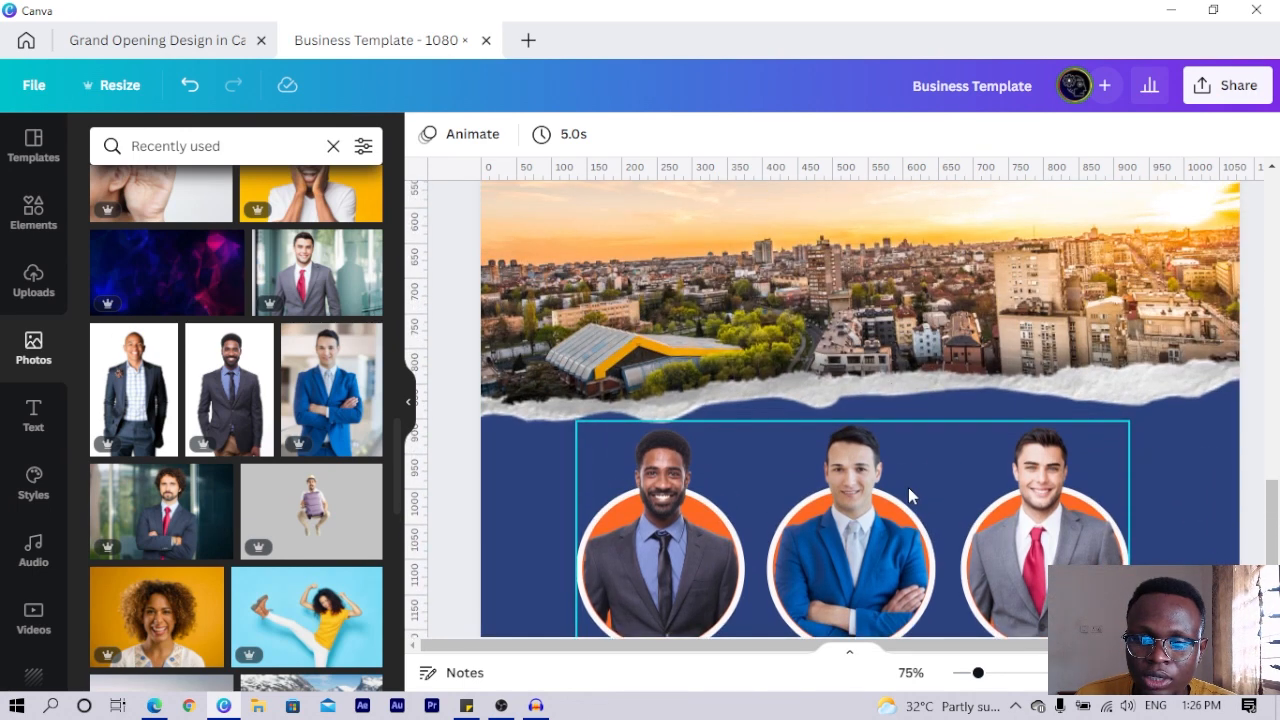
{"action": "scroll", "coordinate": [699, 541], "scroll_direction": "down", "scroll_amount": 3}
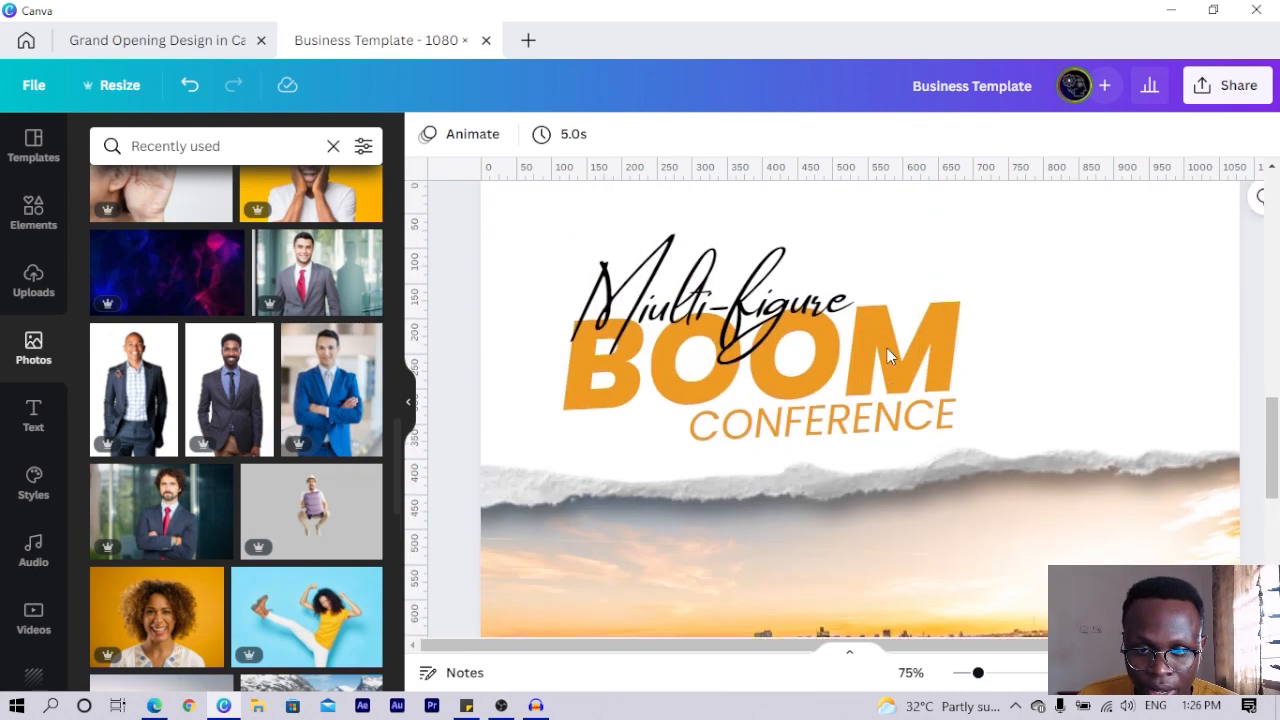
{"action": "scroll", "coordinate": [694, 450], "scroll_direction": "down", "scroll_amount": 5}
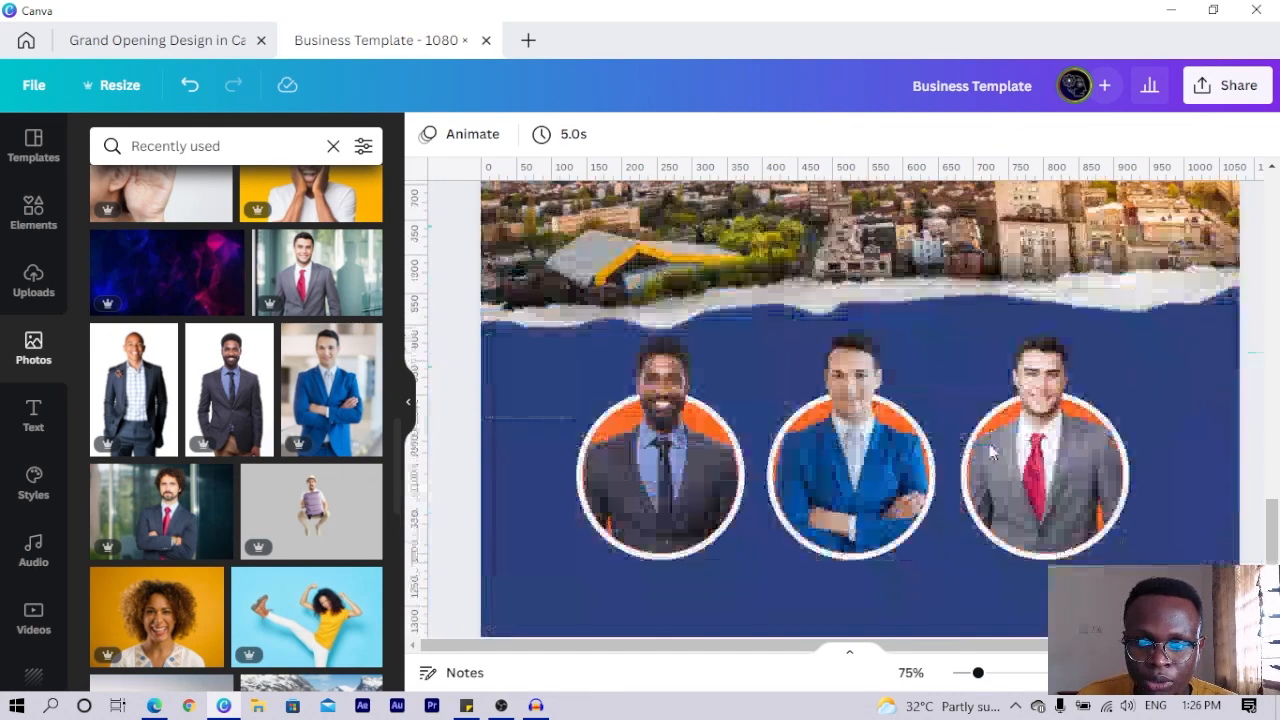
Add a text box below the left portrait and type the speaker's name in capitals.
{"action": "left_click", "coordinate": [727, 510]}
{"action": "key", "text": "t"}
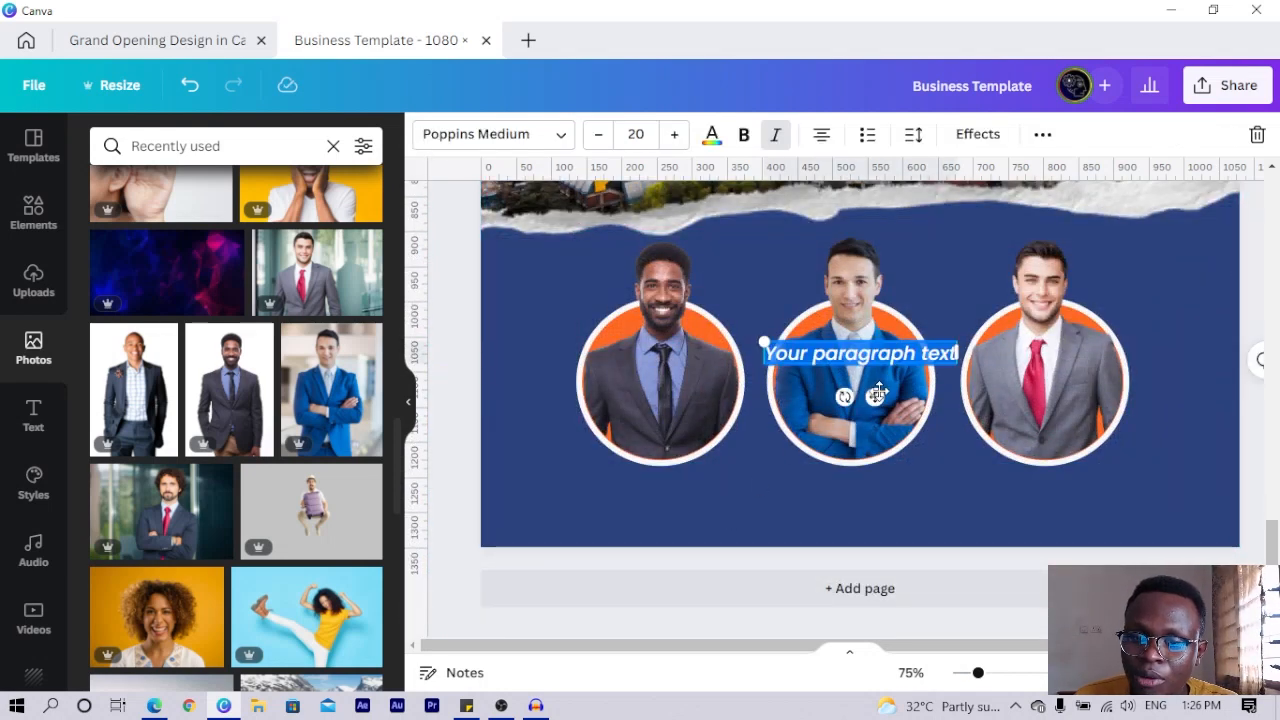
{"action": "left_click_drag", "start_coordinate": [874, 397], "coordinate": [678, 519]}
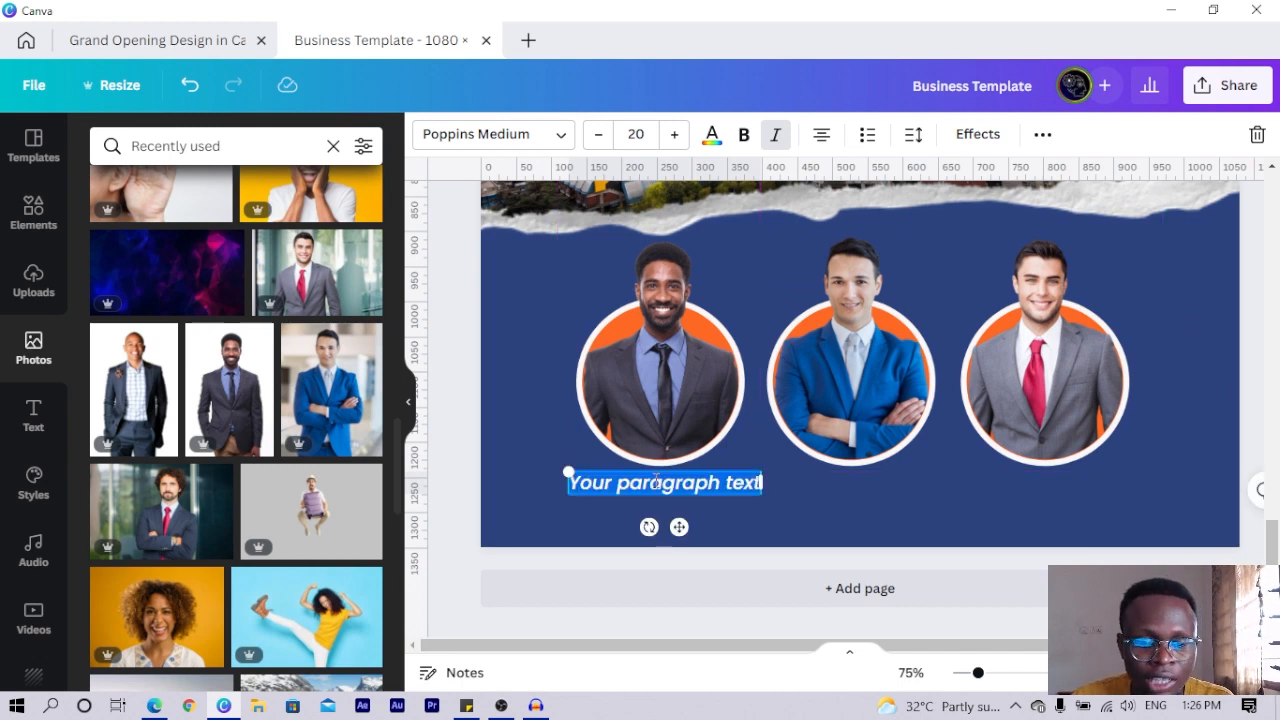
{"action": "type", "text": "BEN"}
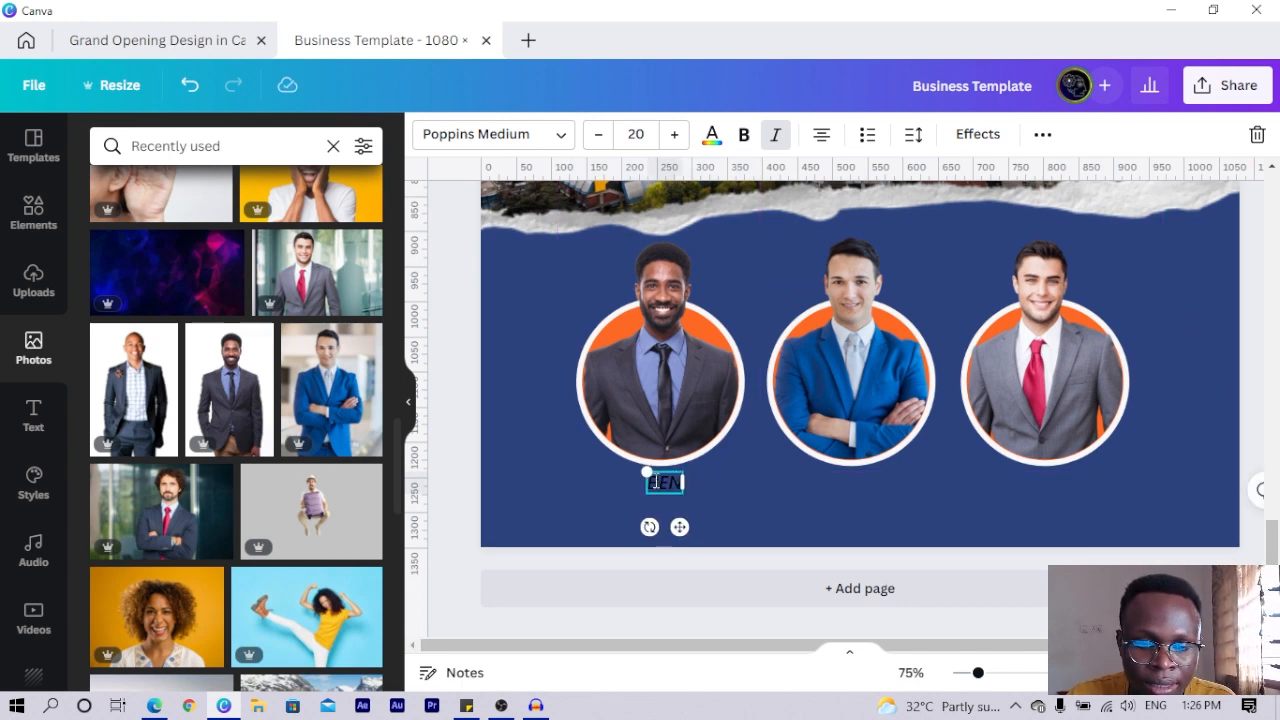
{"action": "type", "text": "JAMIN"}
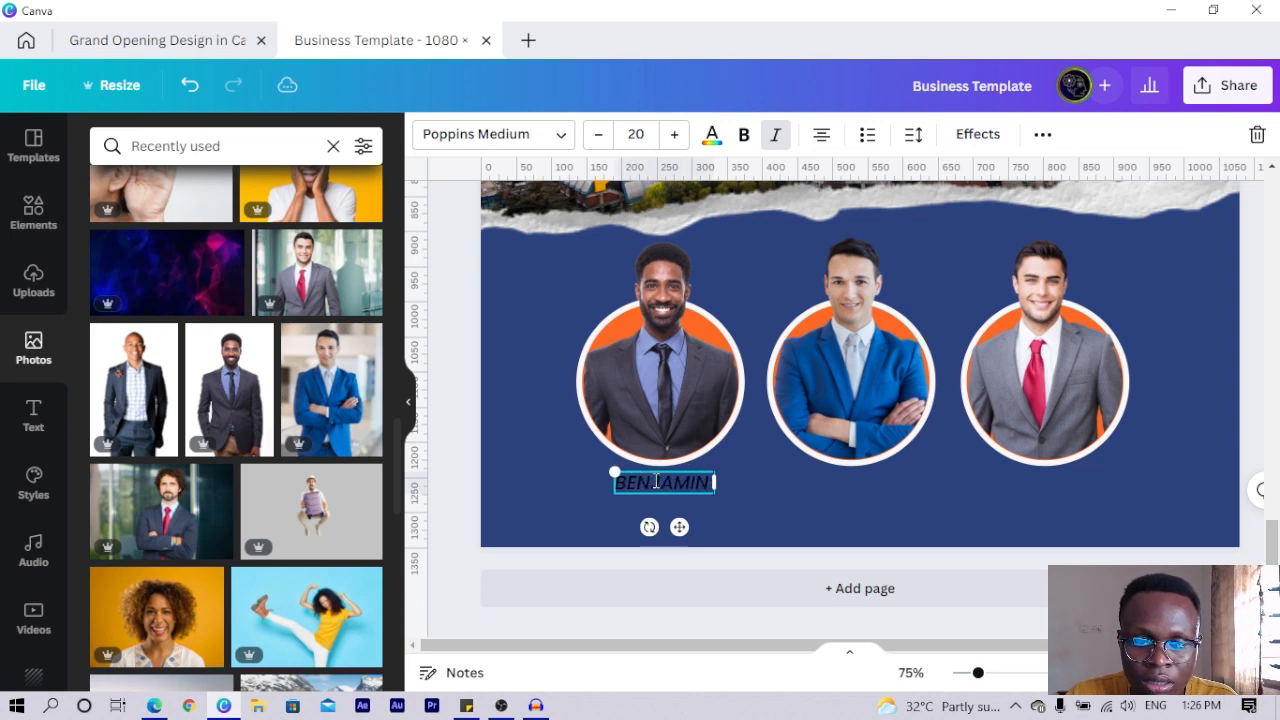
{"action": "type", "text": " MILLS"}
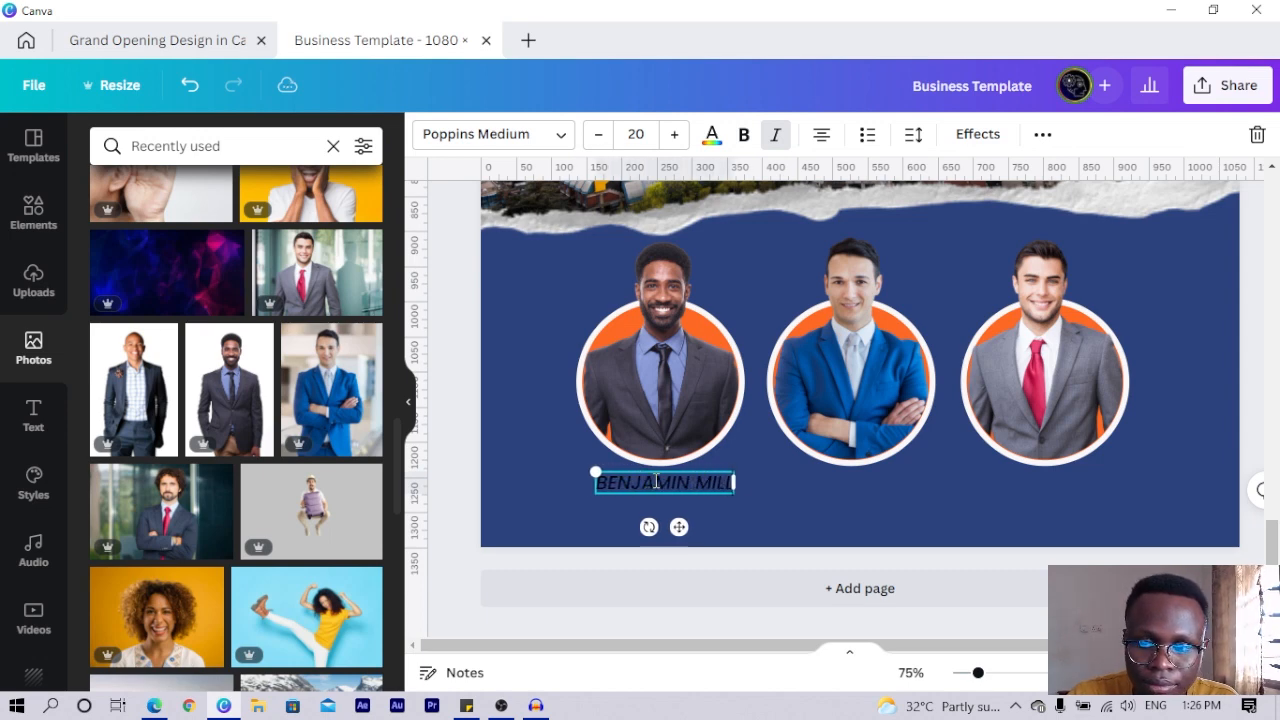
{"action": "left_click", "coordinate": [588, 530]}
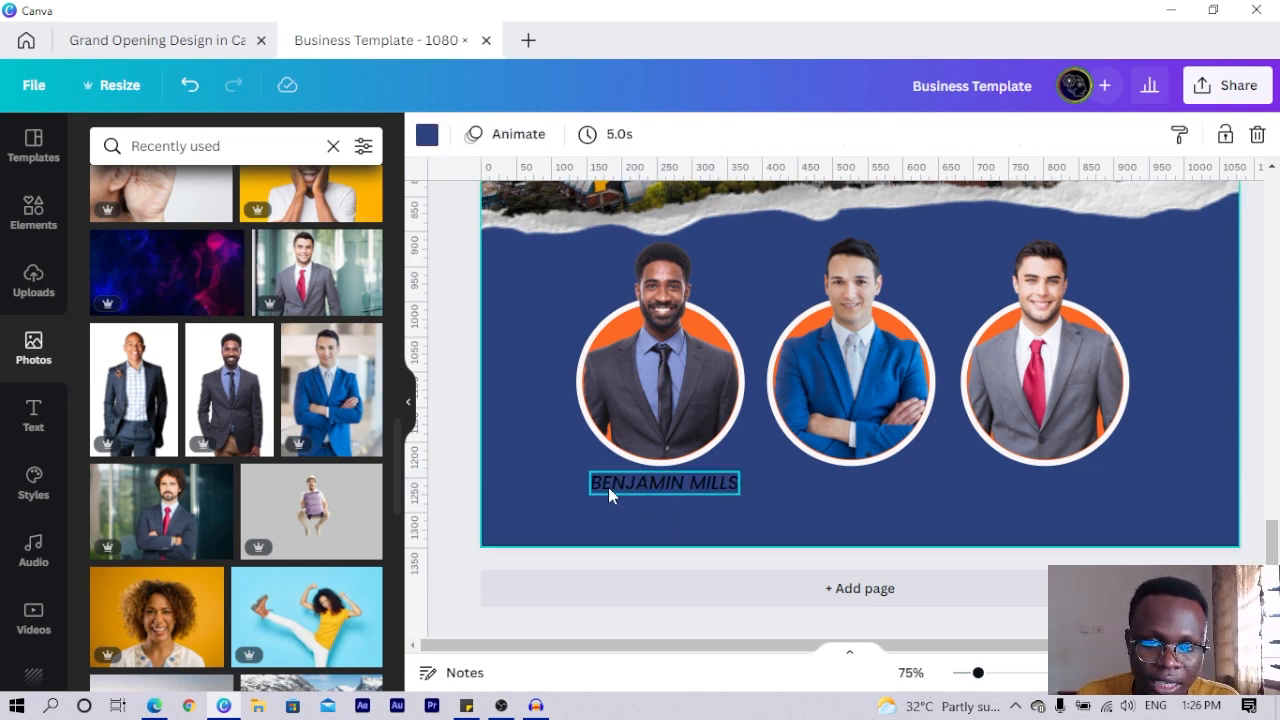
Make the speaker name white and place a duplicate line just beneath it.
{"action": "left_click", "coordinate": [608, 487]}
{"action": "left_click", "coordinate": [711, 136]}
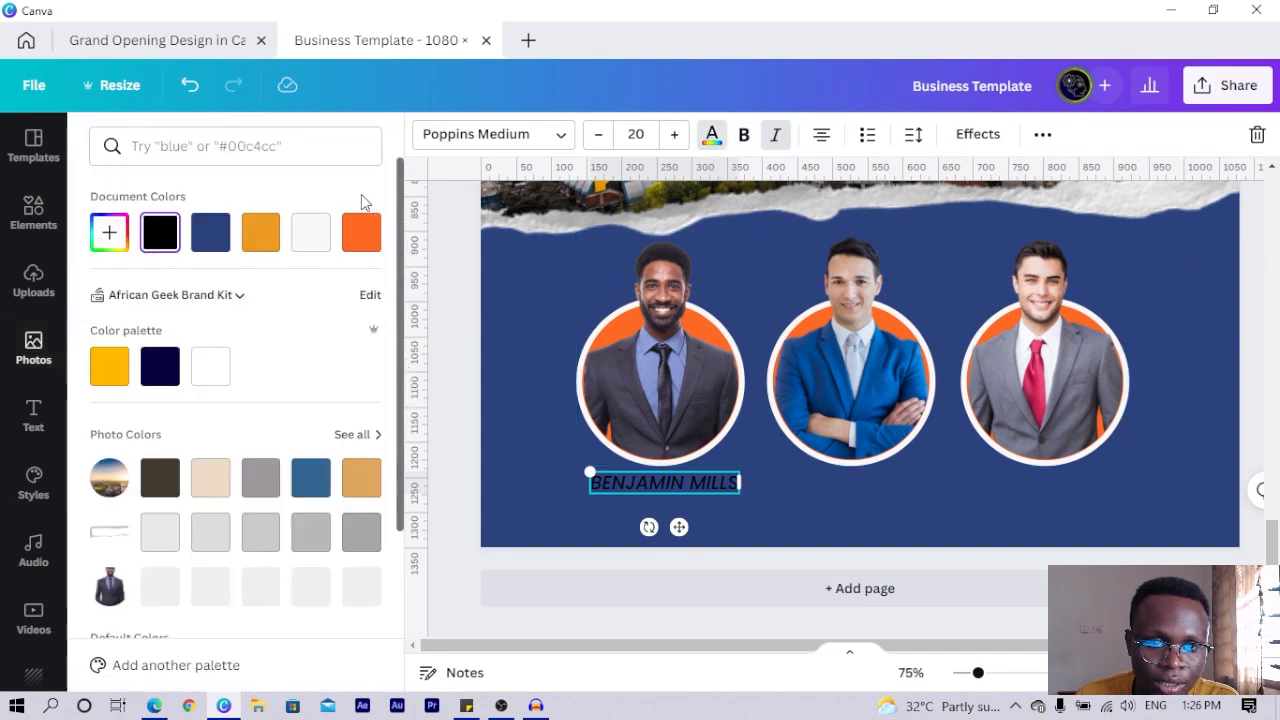
{"action": "left_click", "coordinate": [310, 231]}
{"action": "left_click", "coordinate": [553, 462]}
{"action": "left_click", "coordinate": [600, 488]}
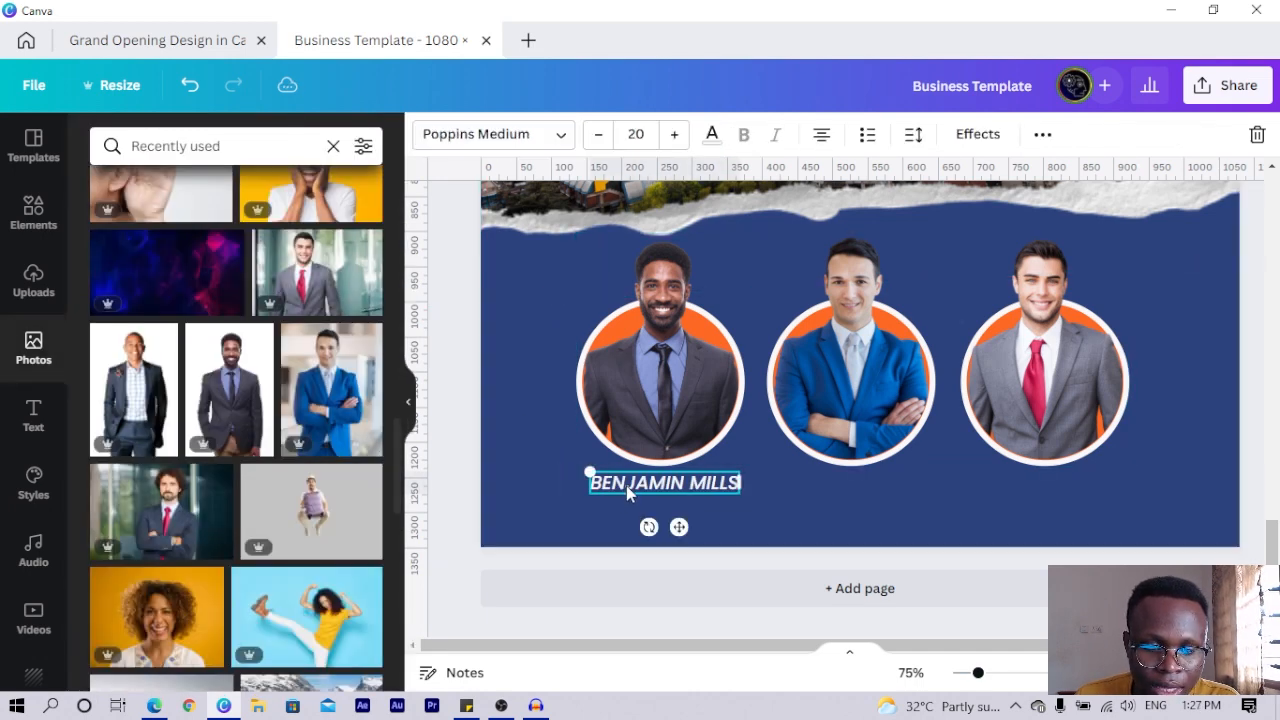
{"action": "key", "text": "ctrl+d"}
{"action": "left_click_drag", "start_coordinate": [640, 505], "coordinate": [627, 500]}
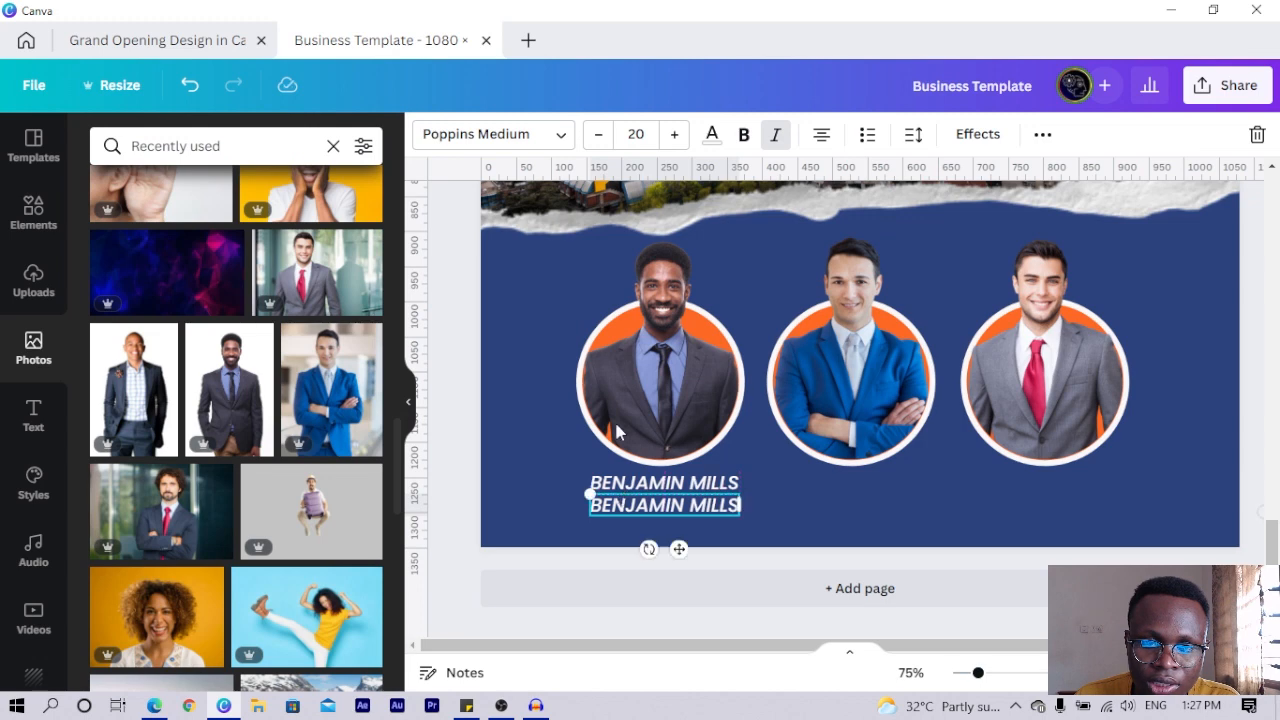
{"action": "left_click", "coordinate": [975, 134]}
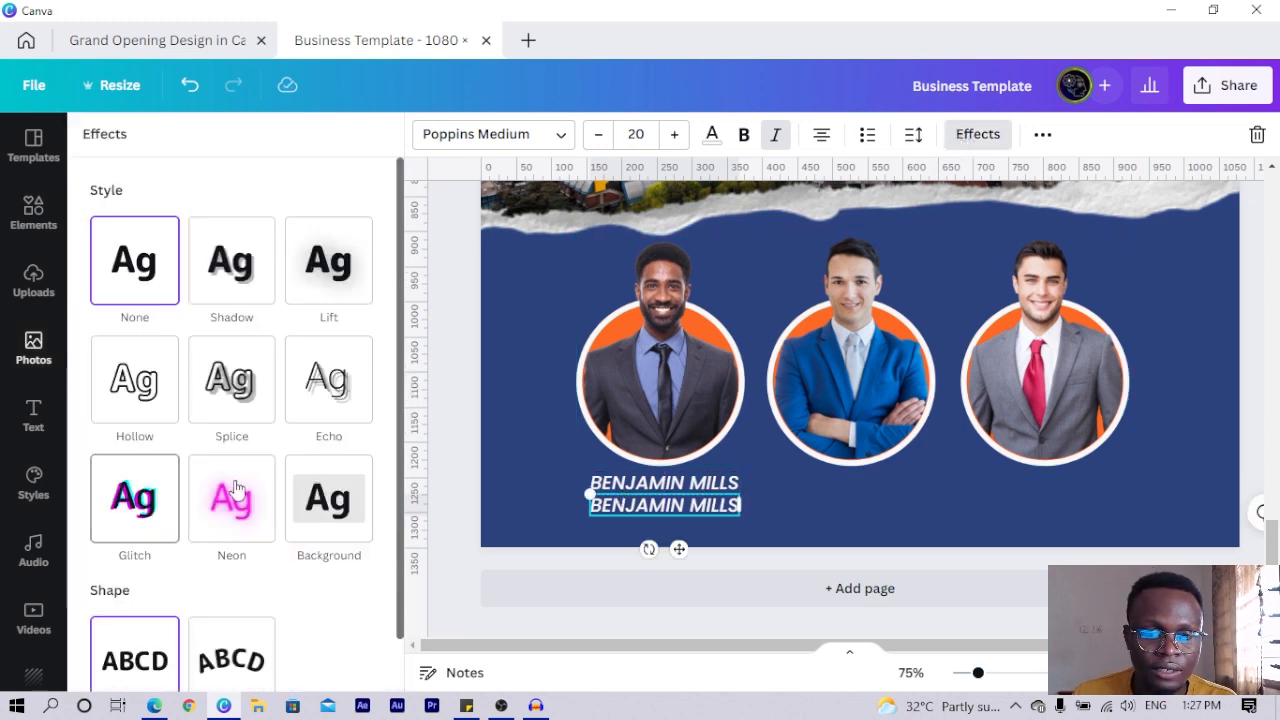
Give the copied line a Background effect with roundness about 17 and font size 14.
{"action": "left_click", "coordinate": [322, 513]}
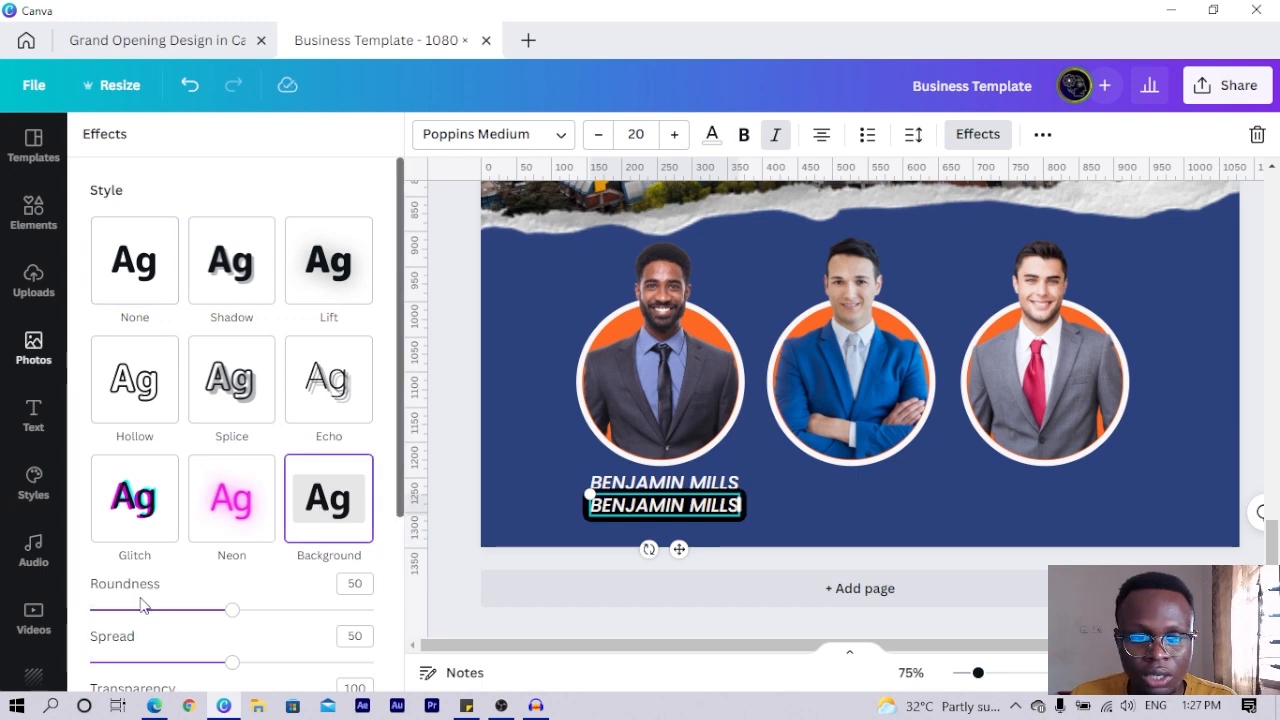
{"action": "left_click_drag", "start_coordinate": [212, 620], "coordinate": [141, 626]}
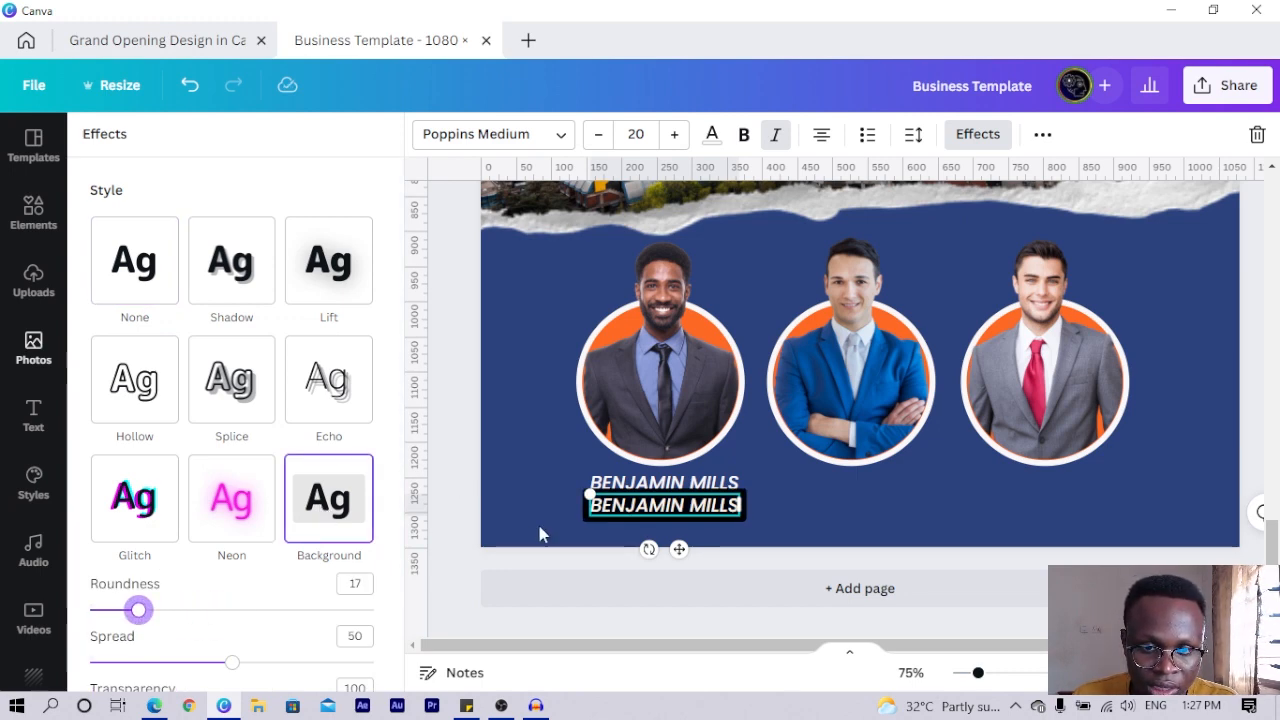
{"action": "left_click", "coordinate": [597, 134]}
{"action": "left_click", "coordinate": [597, 134]}
{"action": "left_click", "coordinate": [597, 134]}
{"action": "left_click", "coordinate": [597, 134]}
{"action": "left_click", "coordinate": [597, 134]}
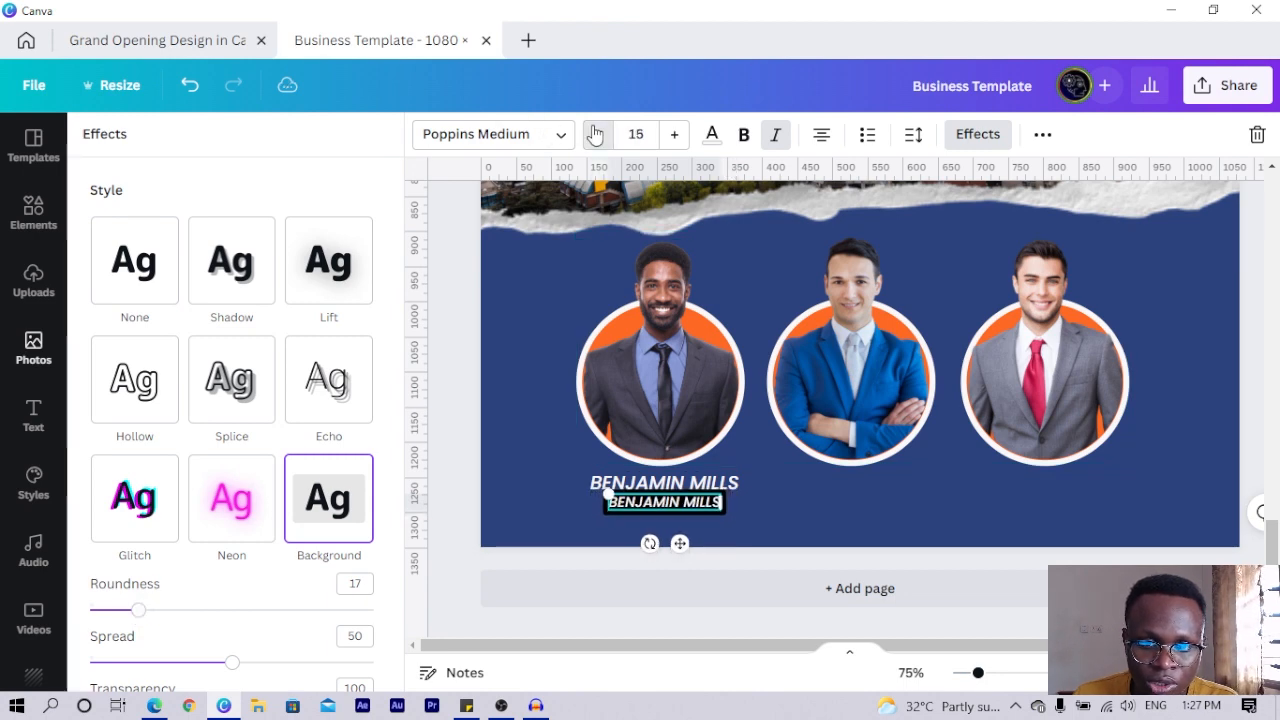
{"action": "left_click", "coordinate": [597, 134]}
Turn the text background orange and tuck the label just under the white name.
{"action": "scroll", "coordinate": [315, 640], "scroll_direction": "down", "scroll_amount": 3}
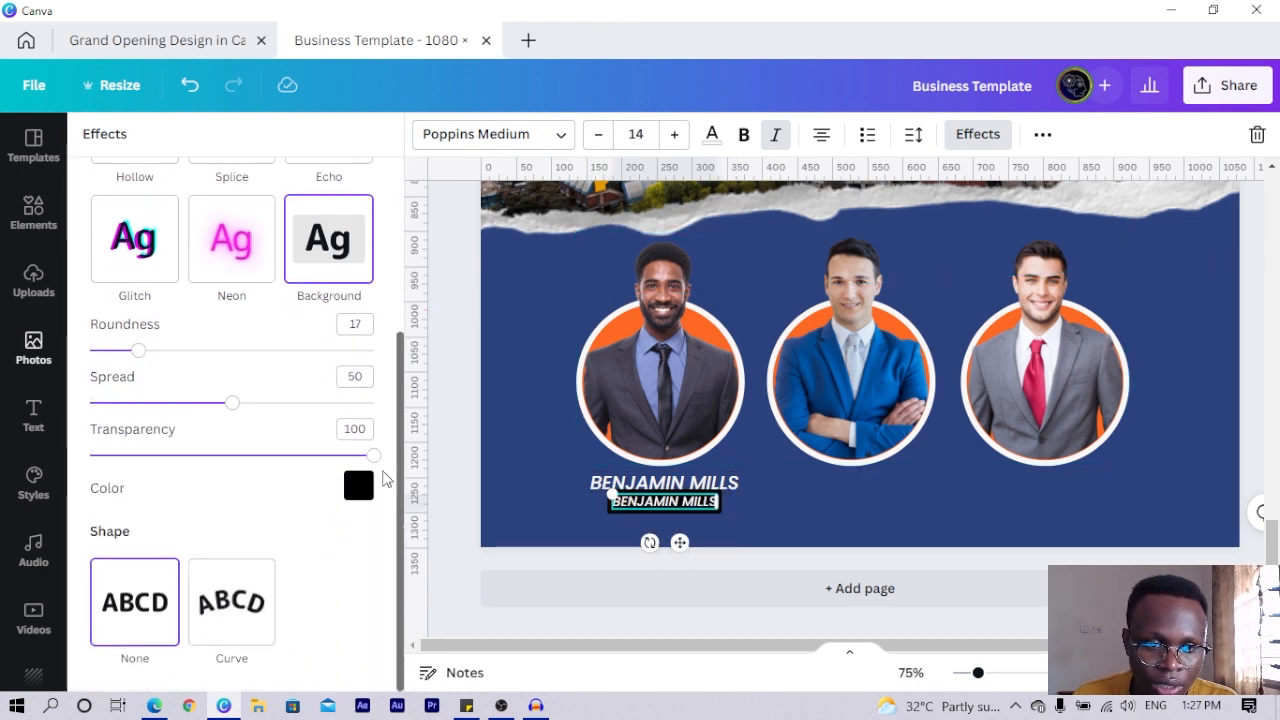
{"action": "left_click", "coordinate": [358, 486]}
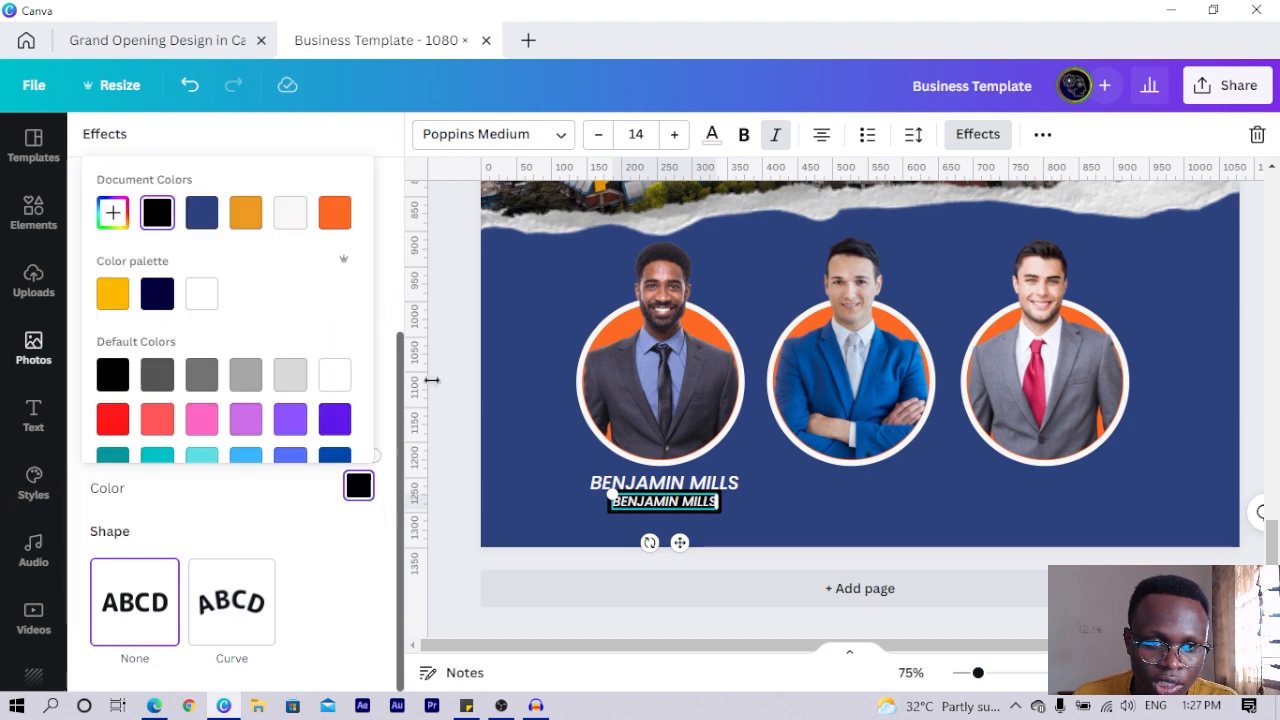
{"action": "left_click", "coordinate": [335, 213]}
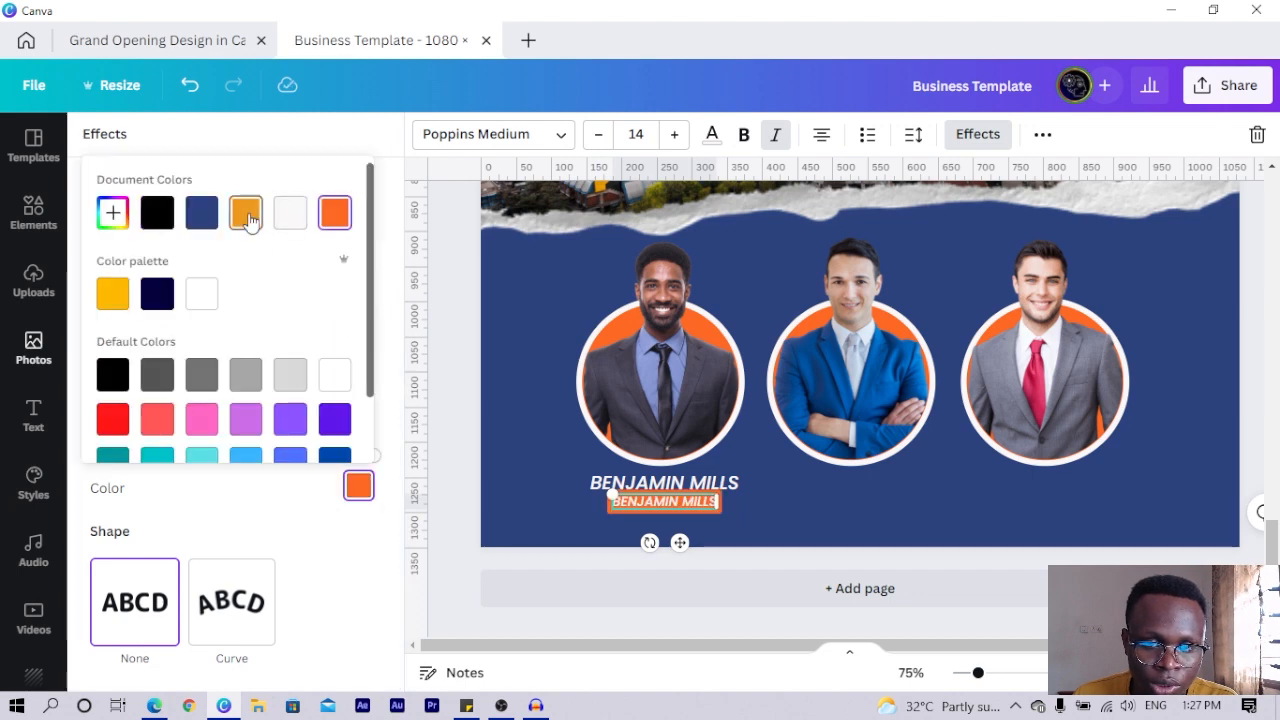
{"action": "left_click_drag", "start_coordinate": [686, 543], "coordinate": [680, 543]}
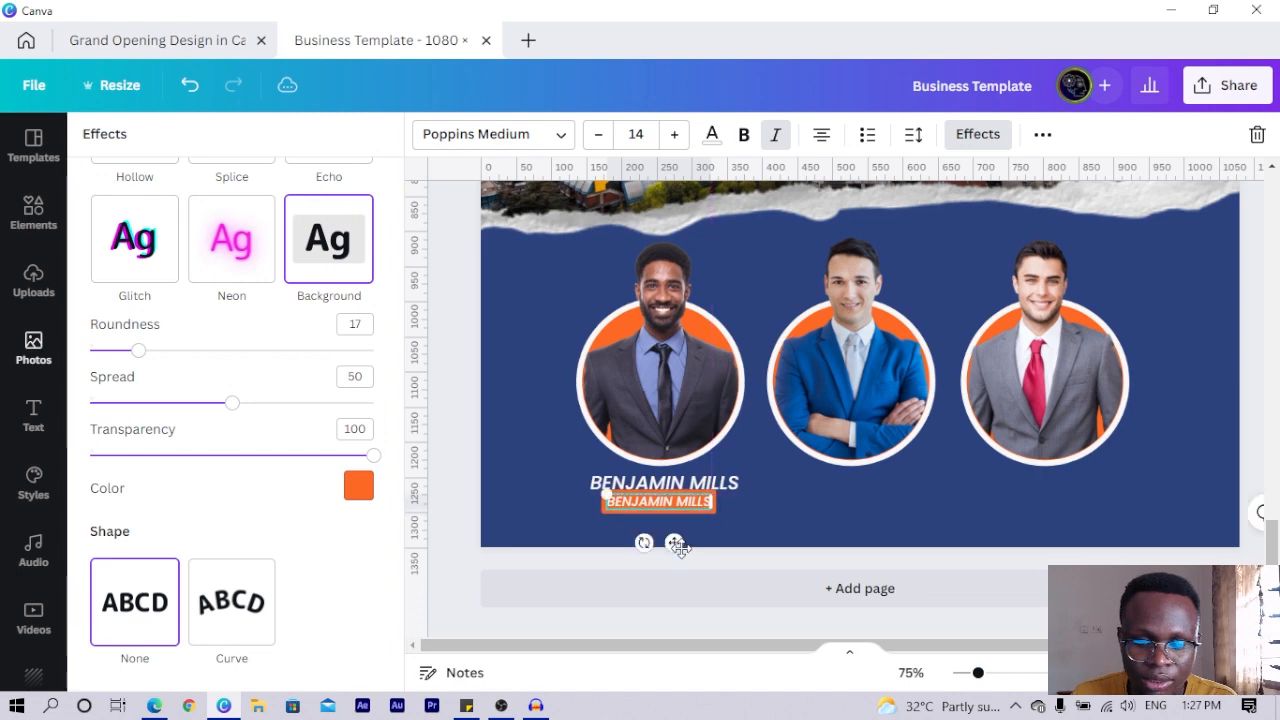
{"action": "left_click", "coordinate": [563, 503]}
Rewrite the orange label as 'CEO AFRICAN GEEK' and reduce its font size to 13.
{"action": "double_click", "coordinate": [648, 503]}
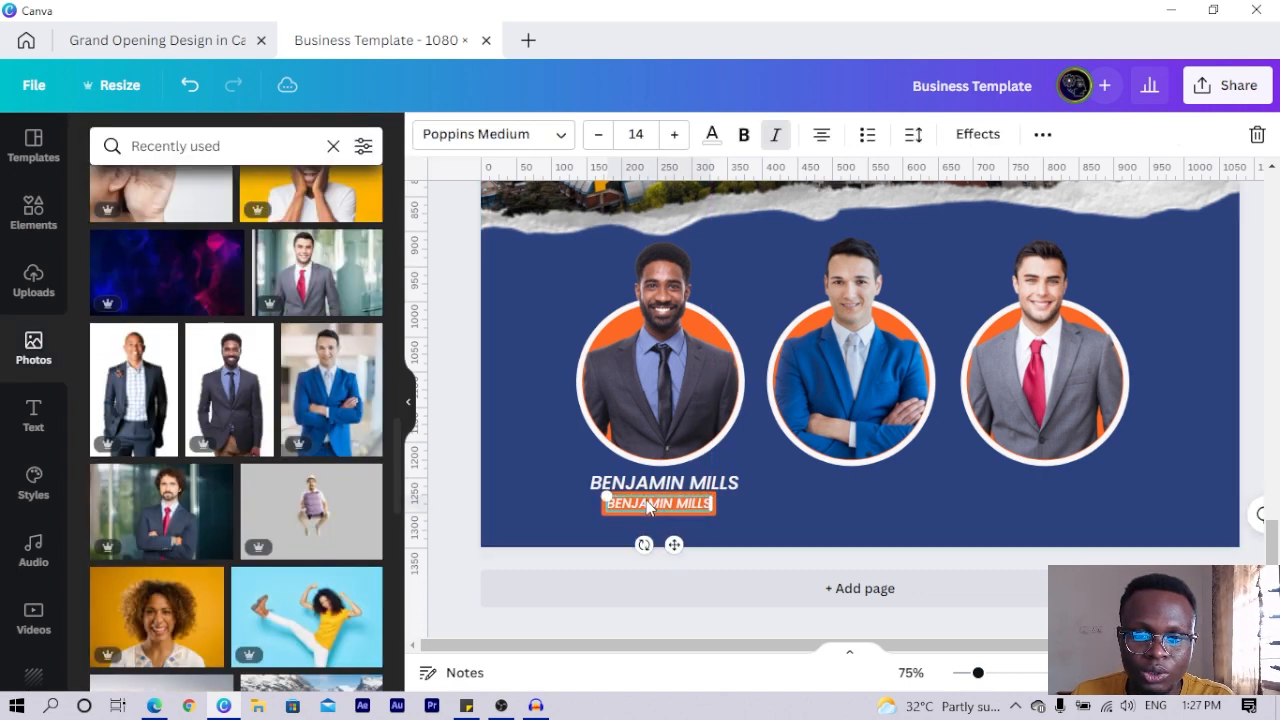
{"action": "type", "text": "C"}
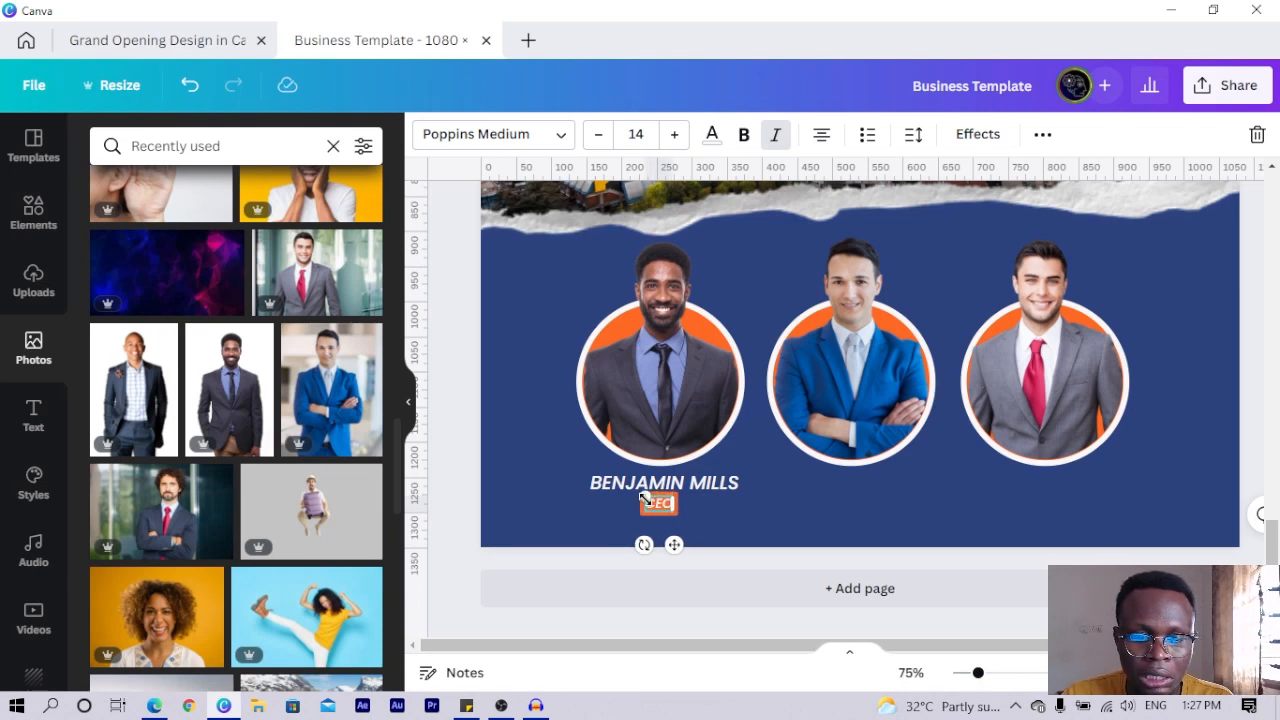
{"action": "type", "text": "EO AFRICAN"}
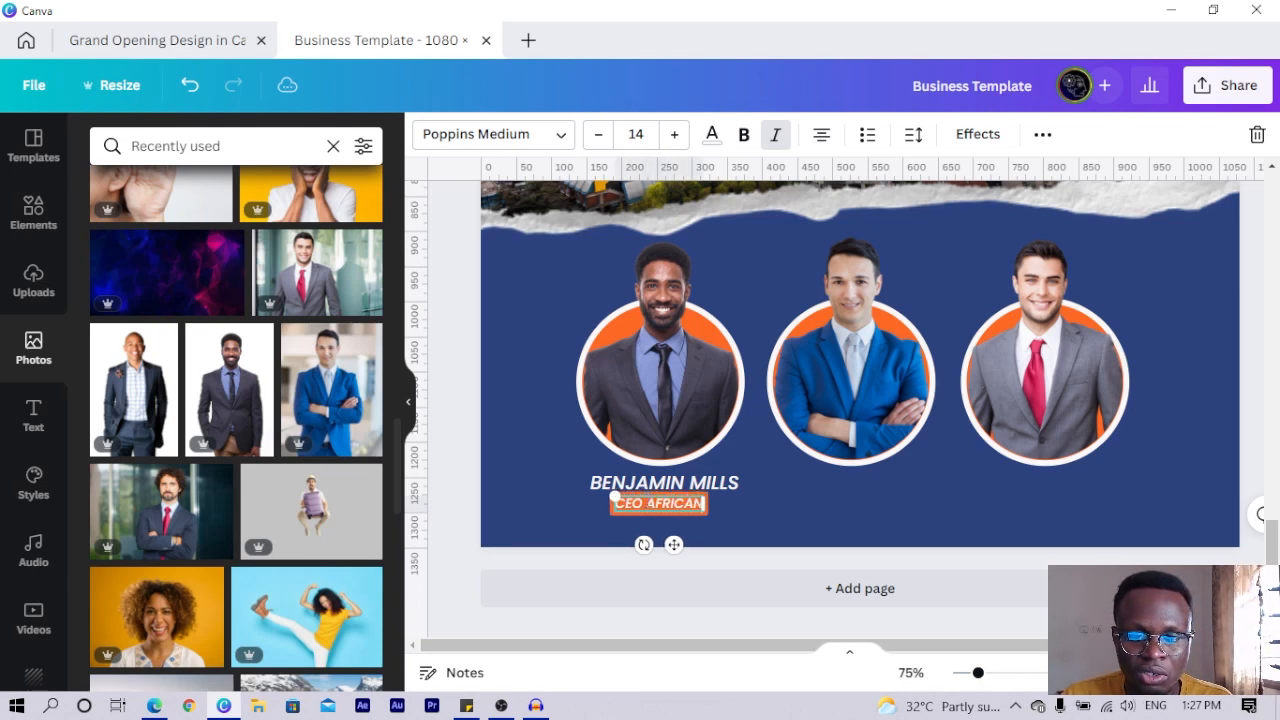
{"action": "type", "text": " GEEK"}
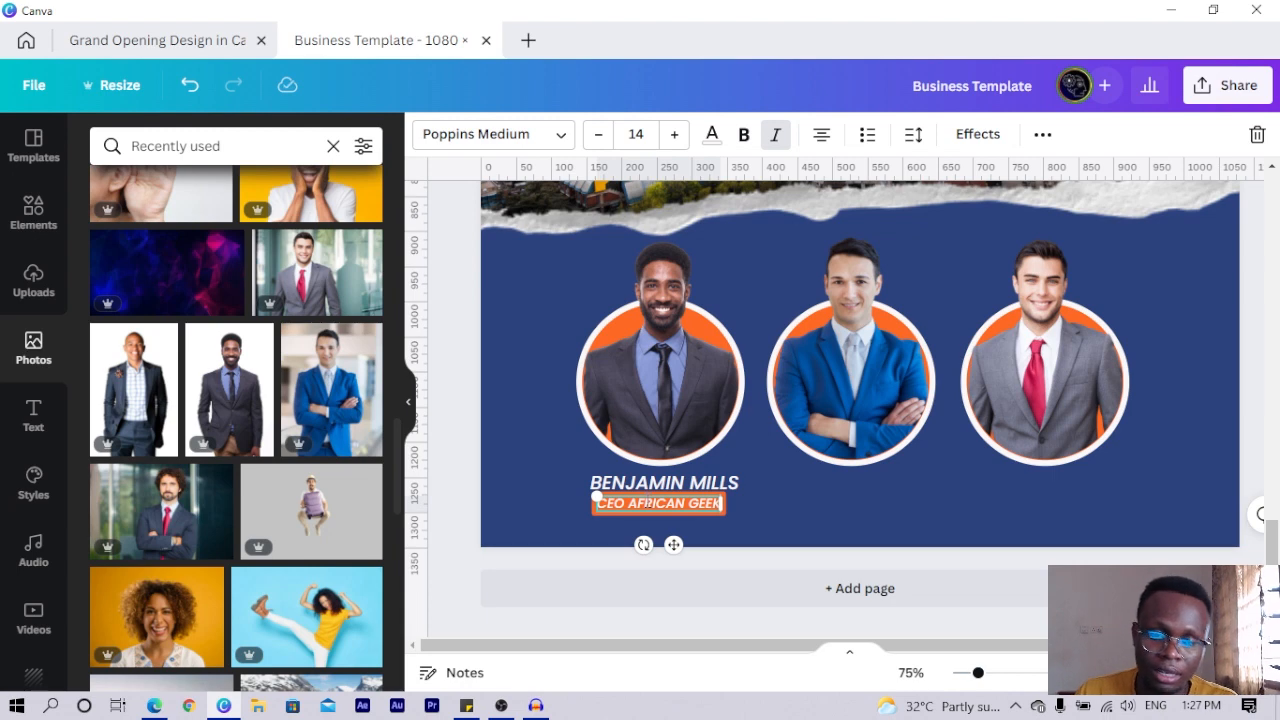
{"action": "left_click", "coordinate": [551, 522]}
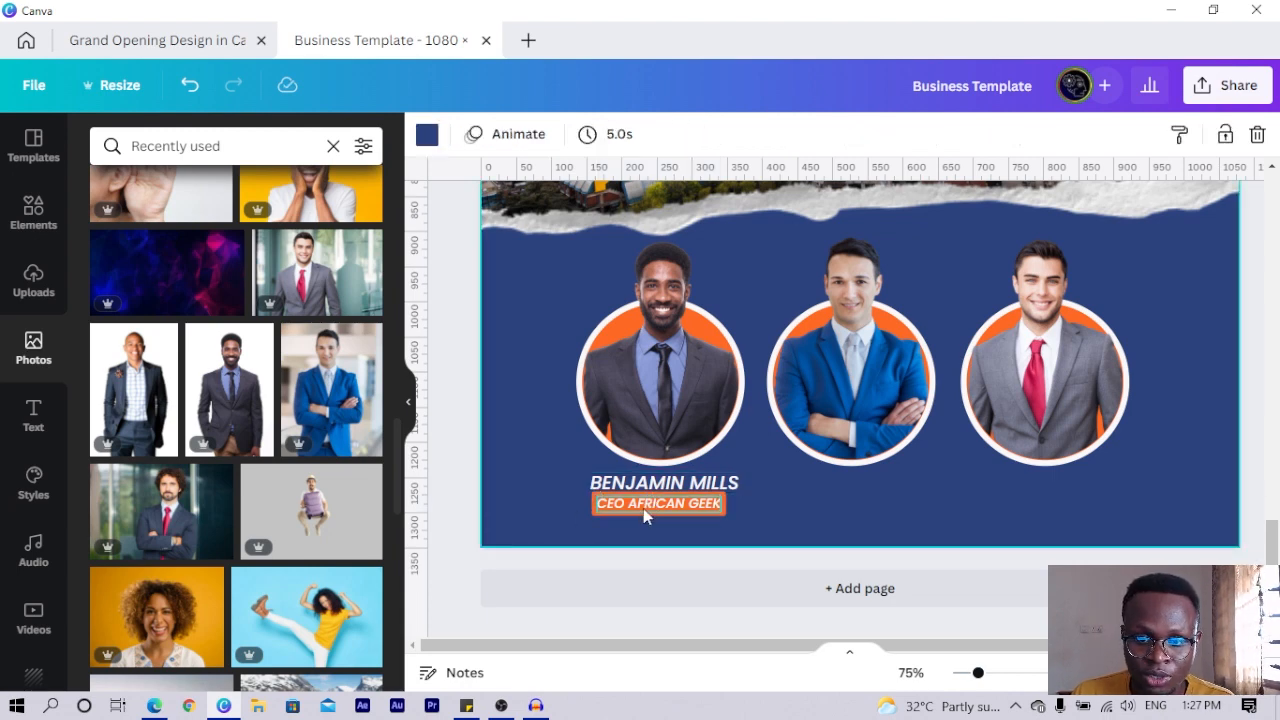
{"action": "double_click", "coordinate": [643, 508]}
{"action": "left_click", "coordinate": [601, 136]}
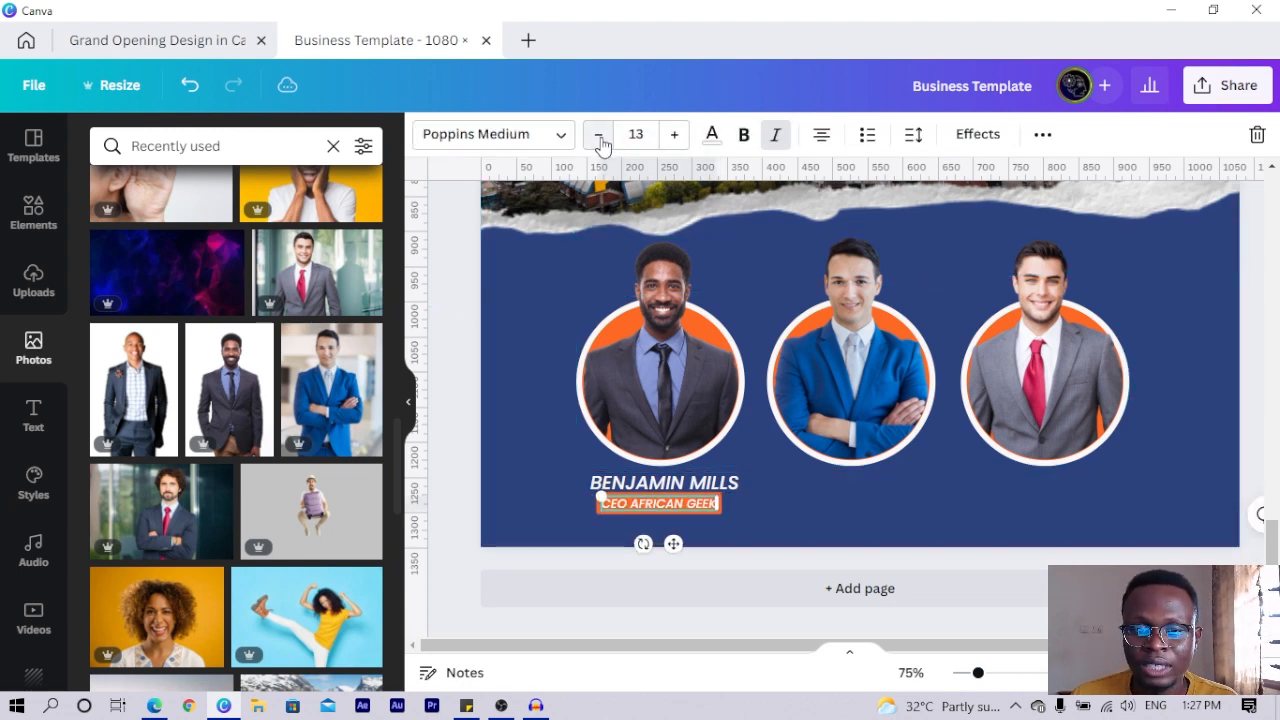
{"action": "left_click", "coordinate": [504, 401]}
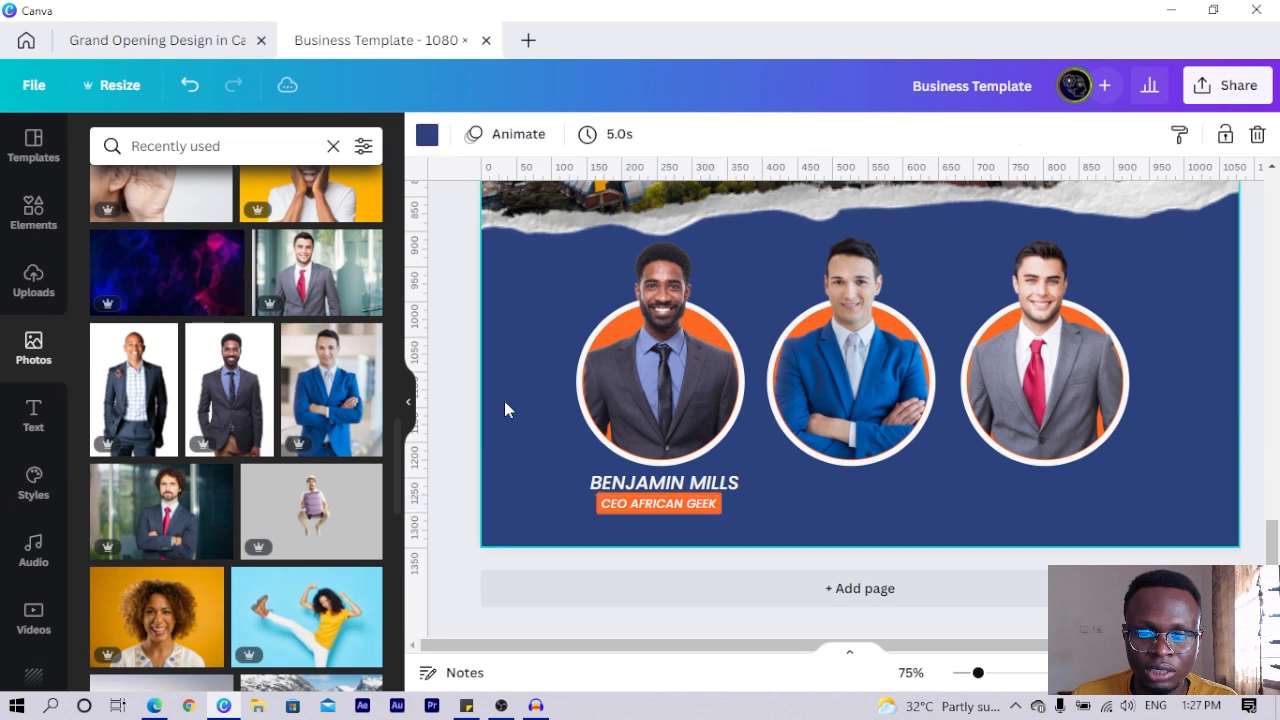
Nudge the speaker name up snugly above the tag and select name and tag together.
{"action": "left_click", "coordinate": [648, 508]}
{"action": "left_click", "coordinate": [648, 508]}
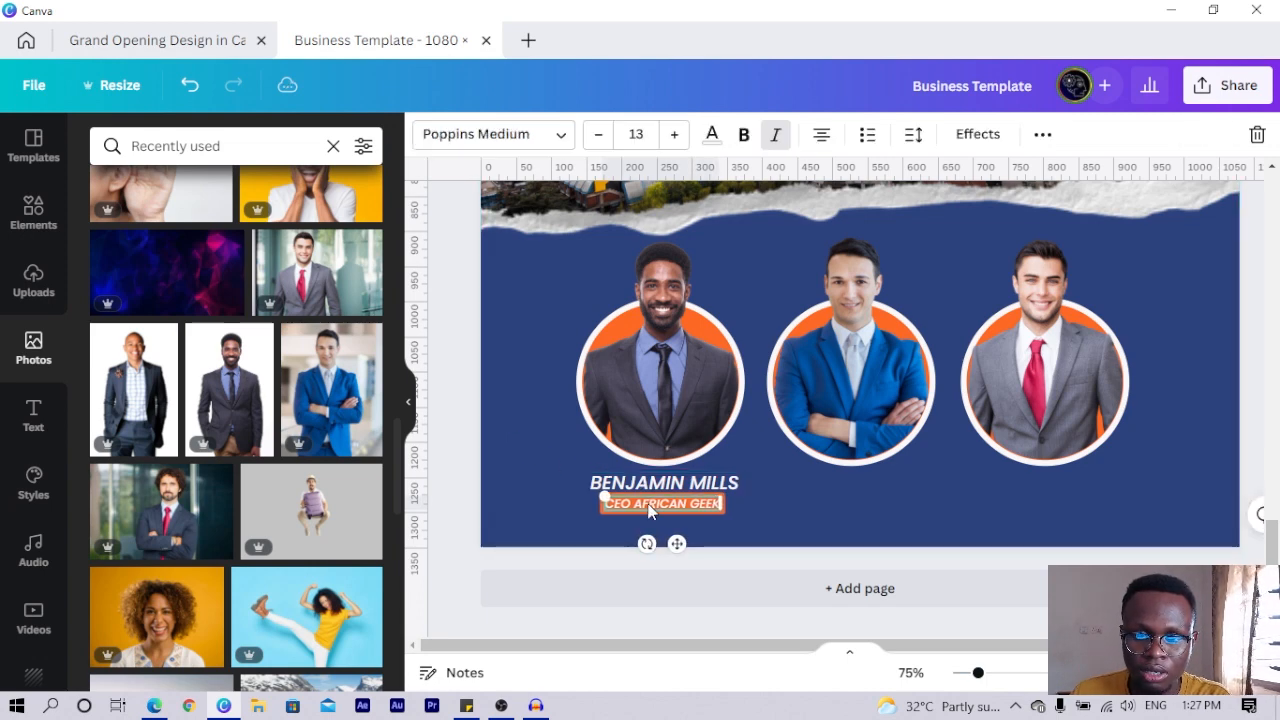
{"action": "left_click", "coordinate": [646, 490]}
{"action": "key", "text": "Up"}
{"action": "key", "text": "Up"}
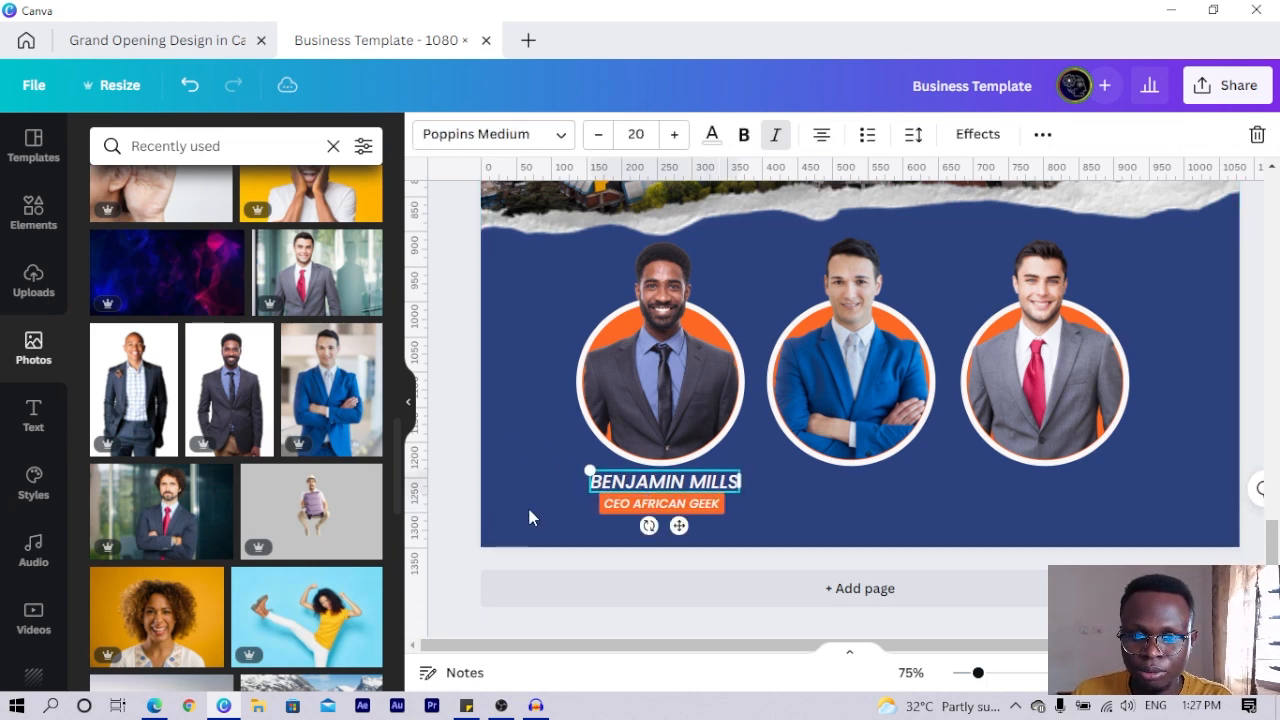
{"action": "left_click", "coordinate": [624, 535]}
{"action": "left_click", "coordinate": [643, 490]}
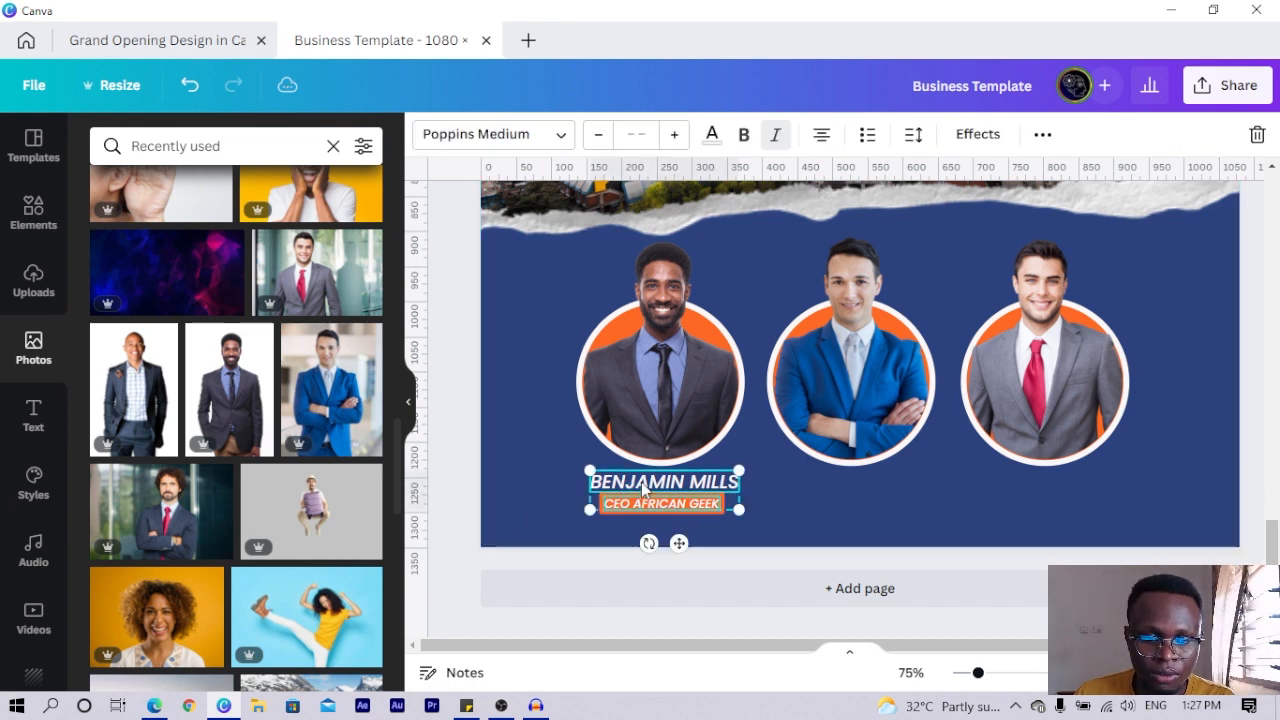
Duplicate the name and CEO AFRICAN GEEK caption under the middle portrait.
{"action": "key", "text": "ctrl+d"}
{"action": "left_click_drag", "start_coordinate": [646, 490], "coordinate": [826, 490]}
{"action": "key", "text": "ctrl+v"}
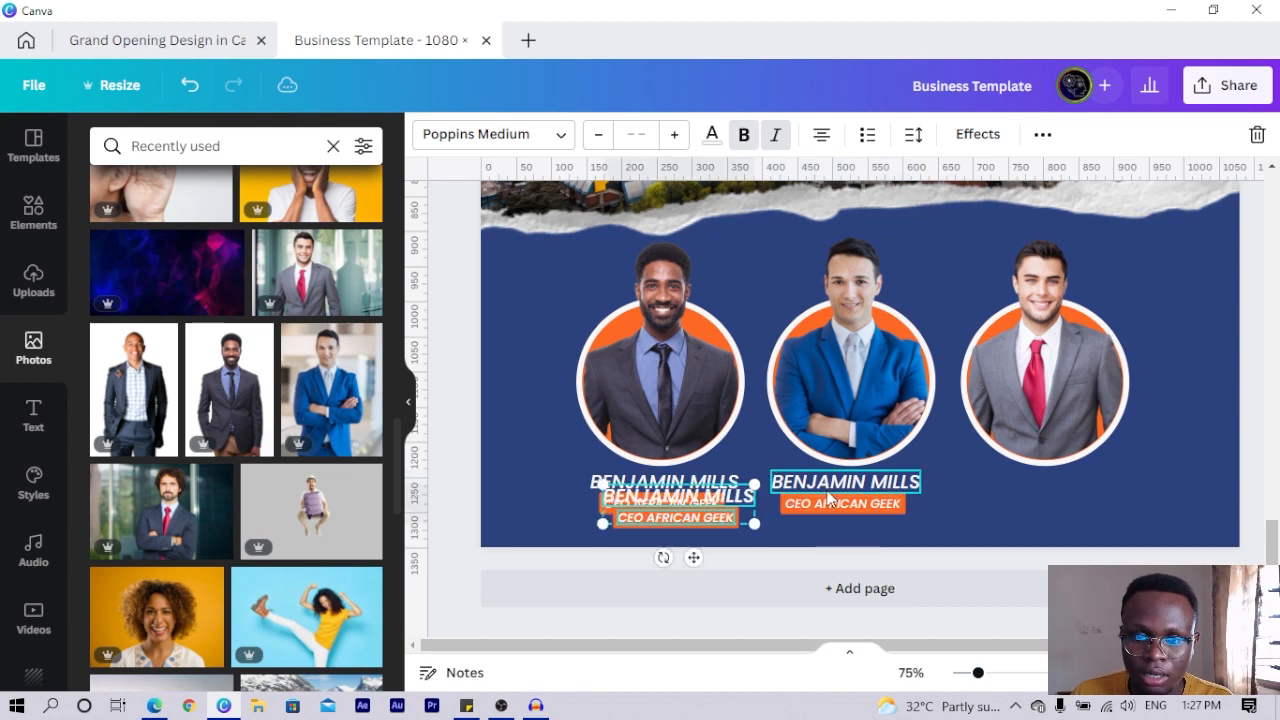
{"action": "key", "text": "ctrl+z"}
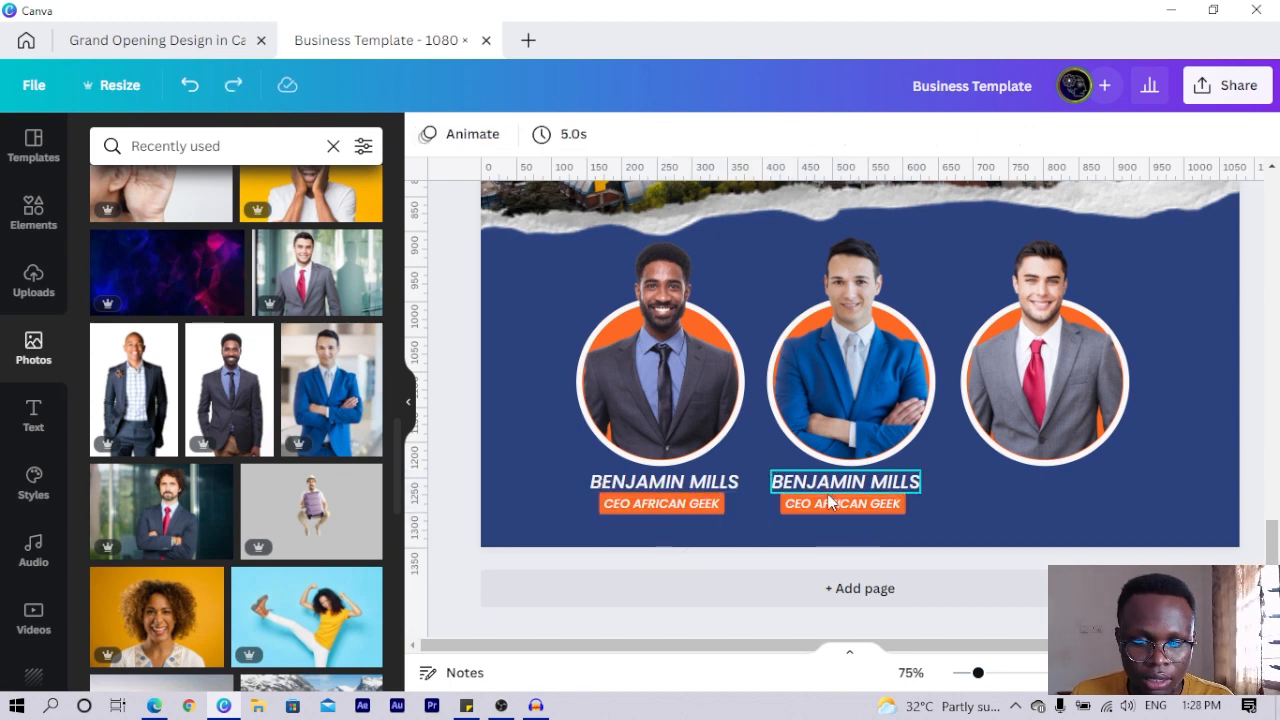
Paste another copy of the caption under the right portrait.
{"action": "key", "text": "ctrl+v"}
{"action": "left_click_drag", "start_coordinate": [656, 518], "coordinate": [1020, 495]}
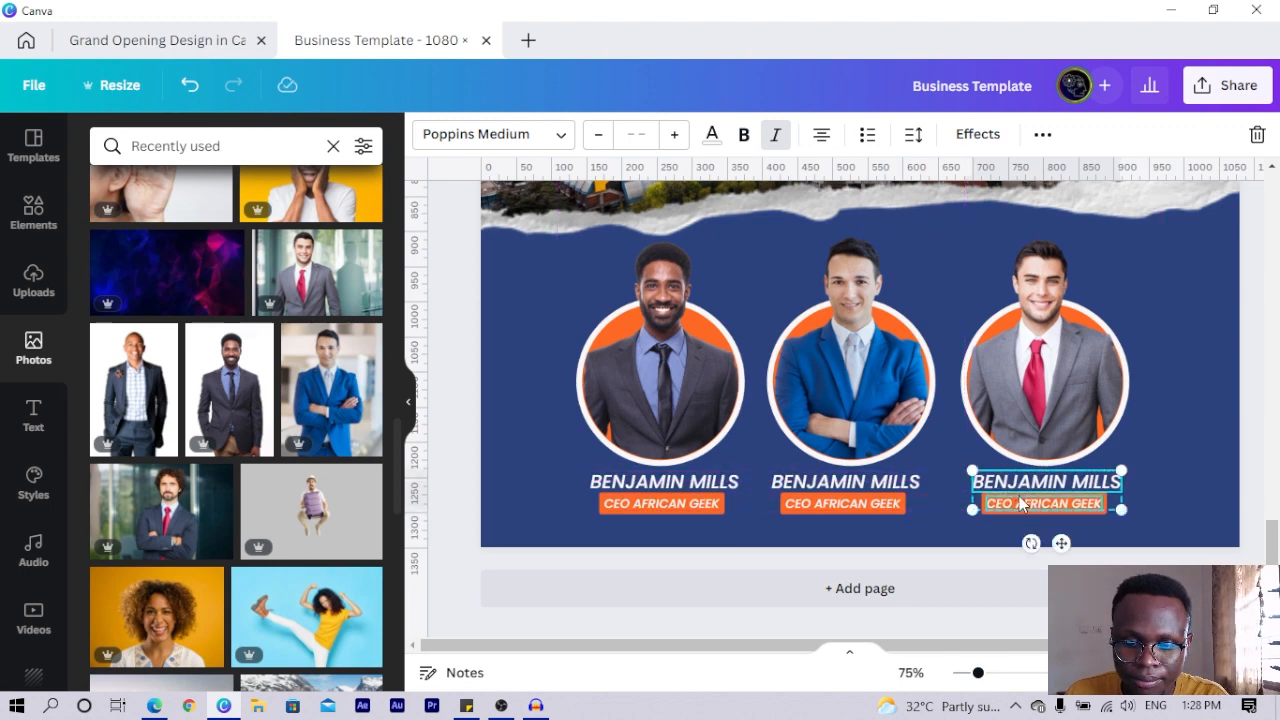
{"action": "left_click", "coordinate": [897, 545]}
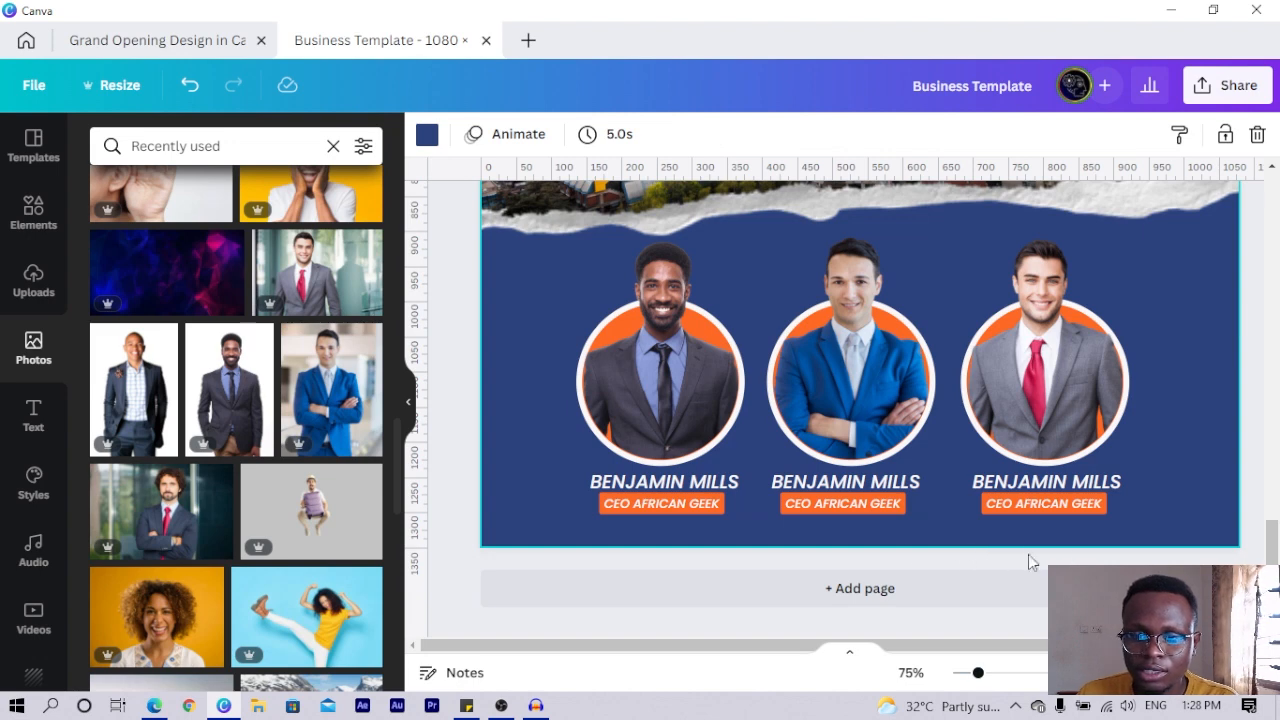
{"action": "left_click", "coordinate": [845, 500]}
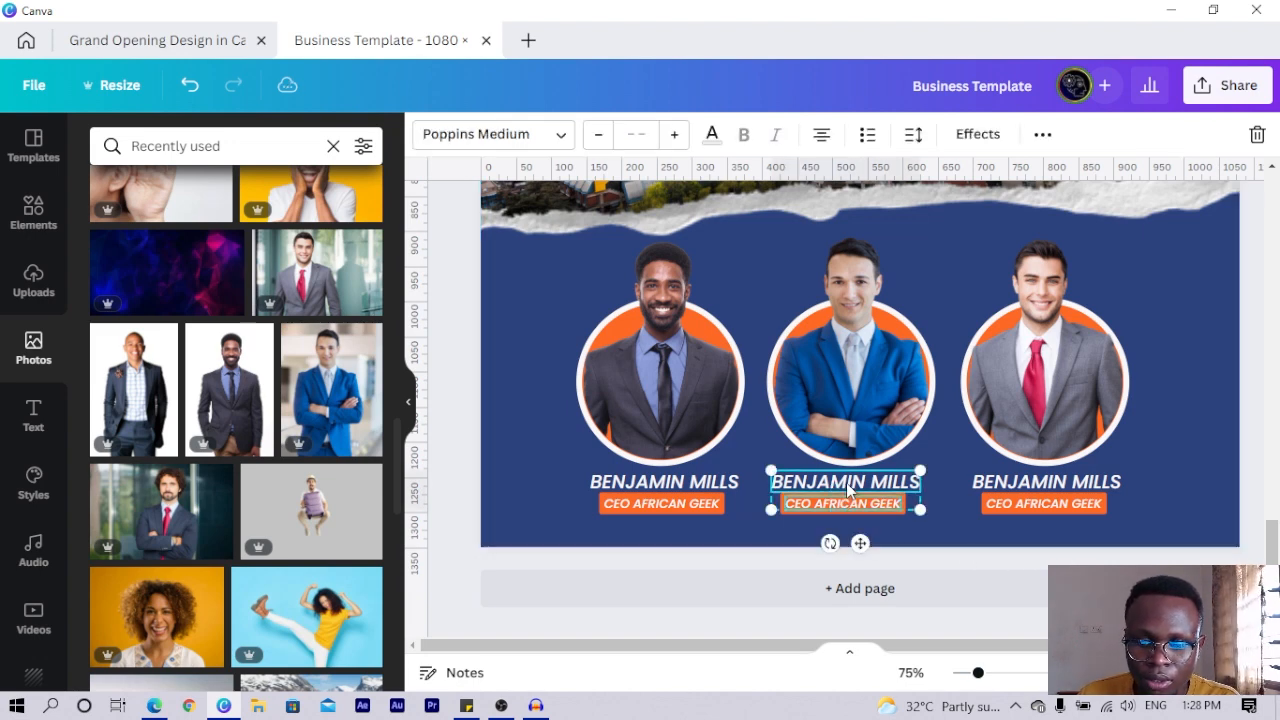
Centre the middle caption under its portrait, then centre all three portraits and captions across the navy band.
{"action": "left_click_drag", "start_coordinate": [847, 488], "coordinate": [848, 489]}
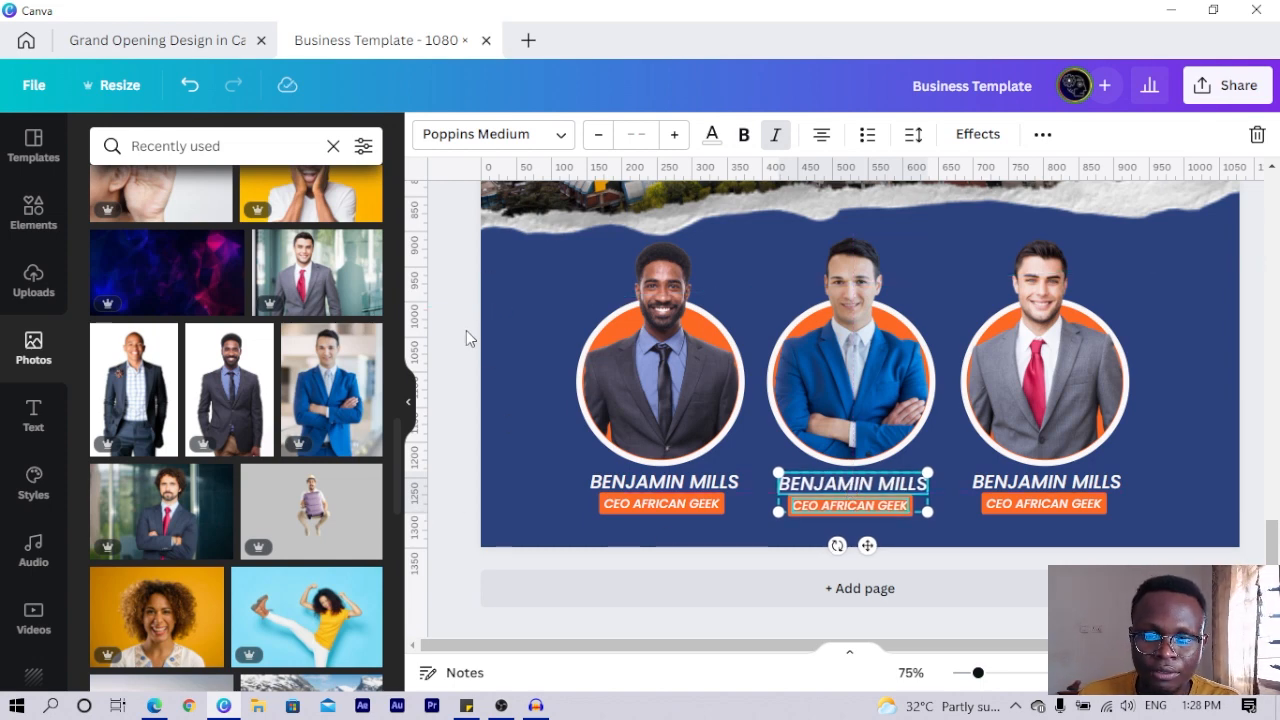
{"action": "left_click_drag", "start_coordinate": [468, 298], "coordinate": [398, 410]}
{"action": "left_click_drag", "start_coordinate": [459, 360], "coordinate": [1160, 536]}
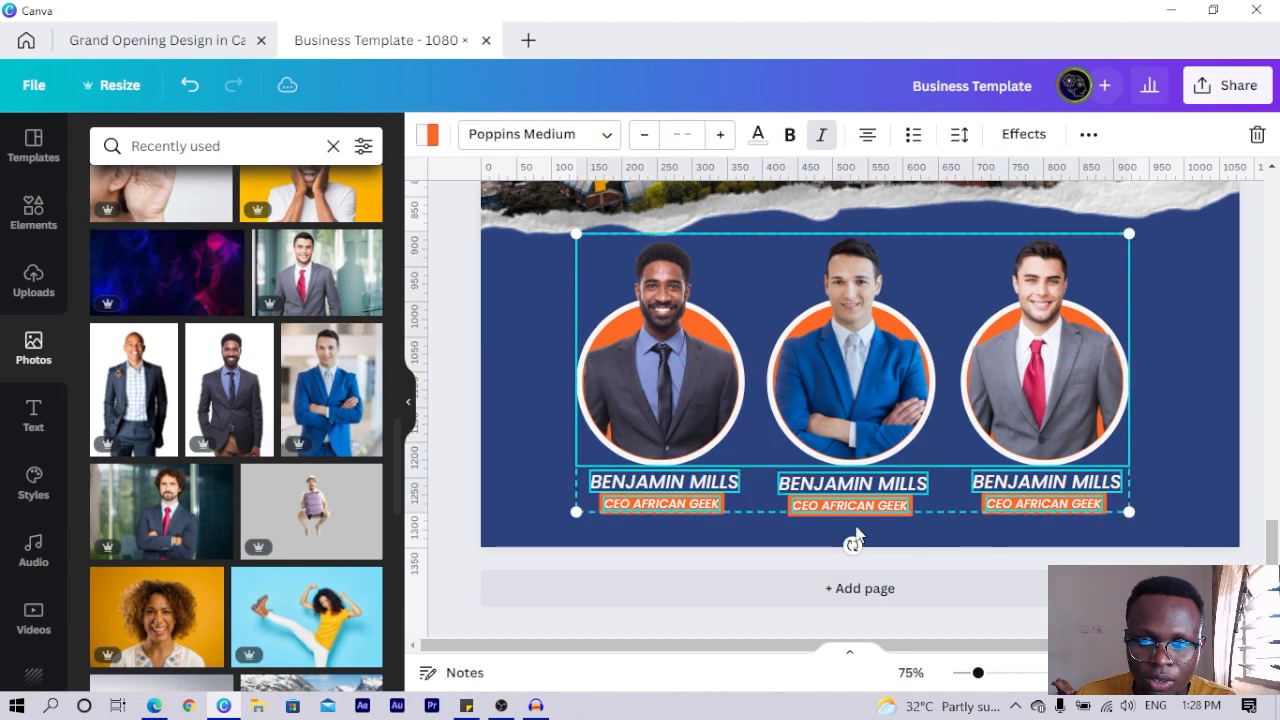
{"action": "mouse_move", "coordinate": [883, 360]}
{"action": "left_mouse_down"}
{"action": "mouse_move", "coordinate": [863, 360]}
{"action": "mouse_move", "coordinate": [884, 355]}
{"action": "left_mouse_up"}
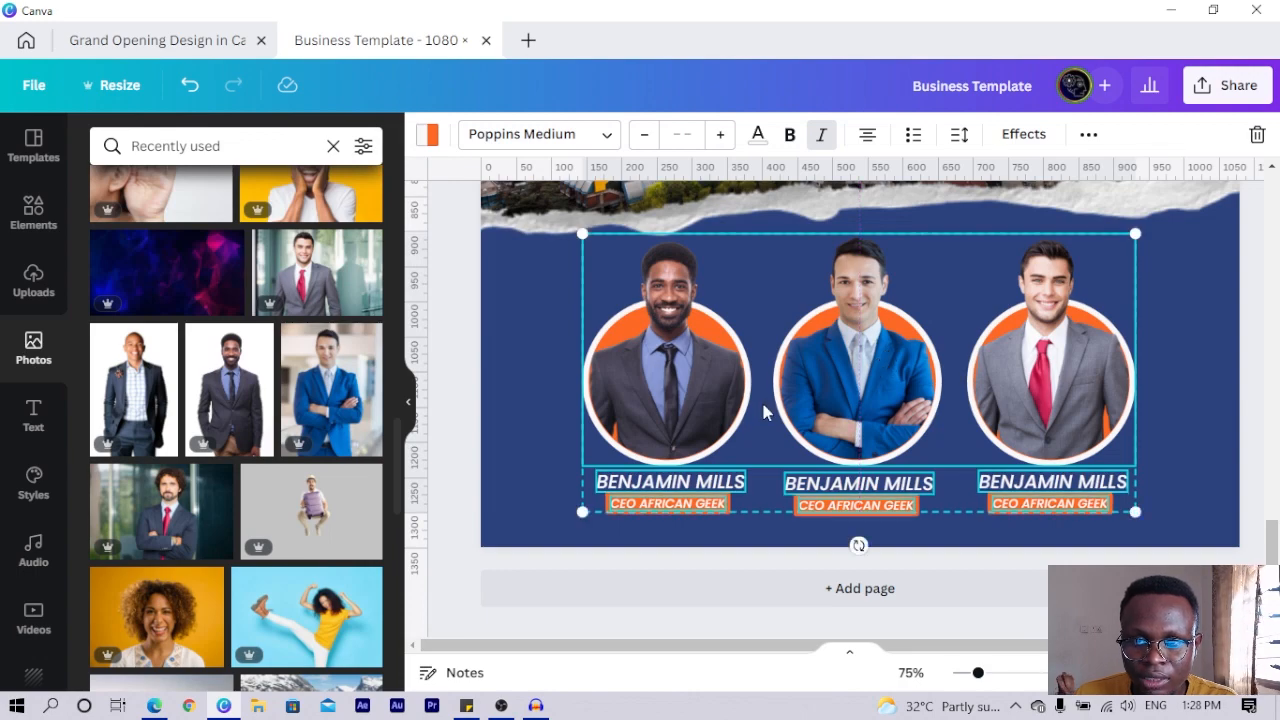
{"action": "scroll", "coordinate": [762, 405], "scroll_direction": "up", "scroll_amount": 3}
{"action": "scroll", "coordinate": [770, 412], "scroll_direction": "down", "scroll_amount": 2}
{"action": "scroll", "coordinate": [779, 420], "scroll_direction": "up", "scroll_amount": 2}
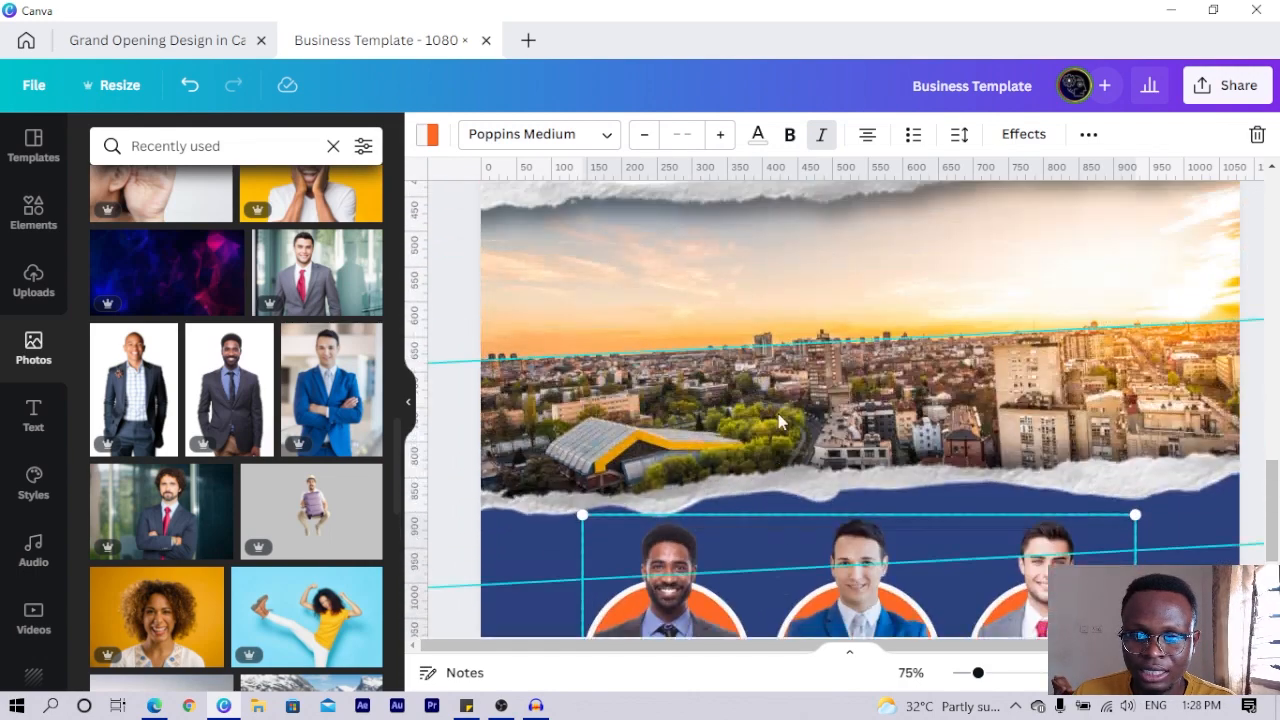
{"action": "scroll", "coordinate": [779, 420], "scroll_direction": "down", "scroll_amount": 5}
{"action": "scroll", "coordinate": [779, 420], "scroll_direction": "up", "scroll_amount": 4}
{"action": "scroll", "coordinate": [779, 420], "scroll_direction": "down", "scroll_amount": 1}
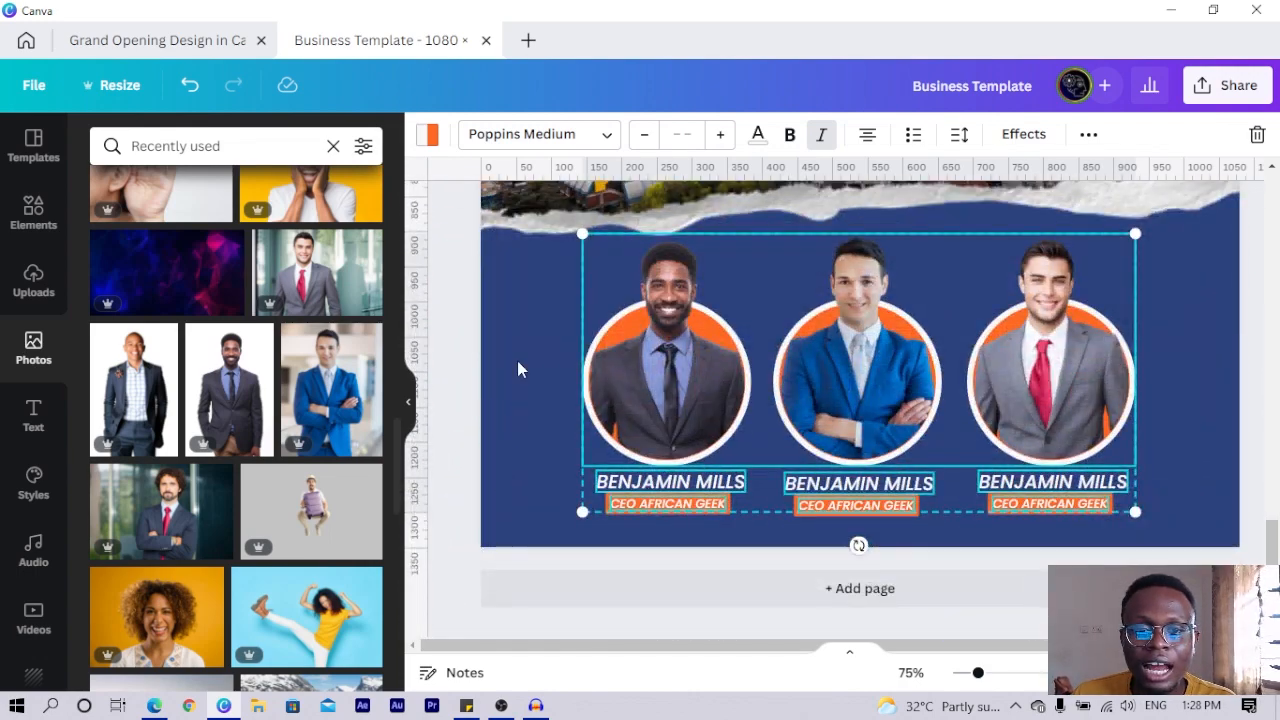
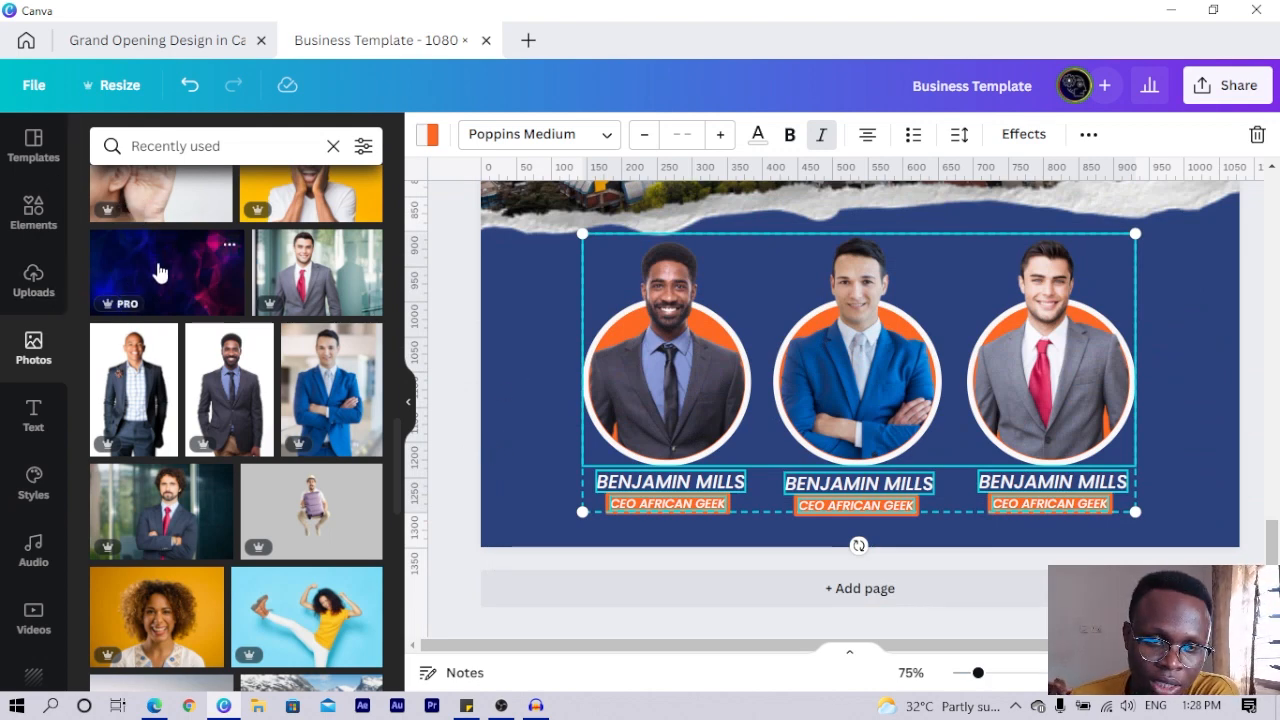
Place the purple Abstract Background Wallpaper photo over the speaker band and send it to the back.
{"action": "left_click", "coordinate": [229, 244]}
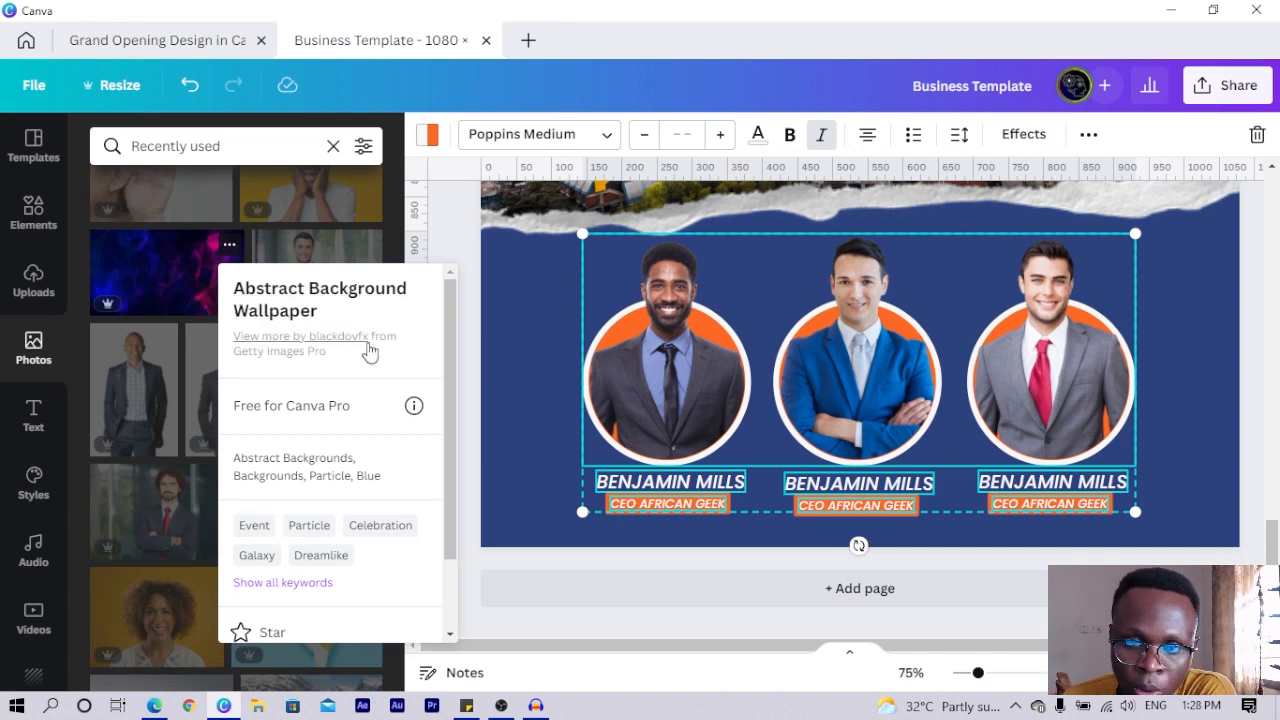
{"action": "left_click", "coordinate": [466, 385]}
{"action": "left_click", "coordinate": [466, 385]}
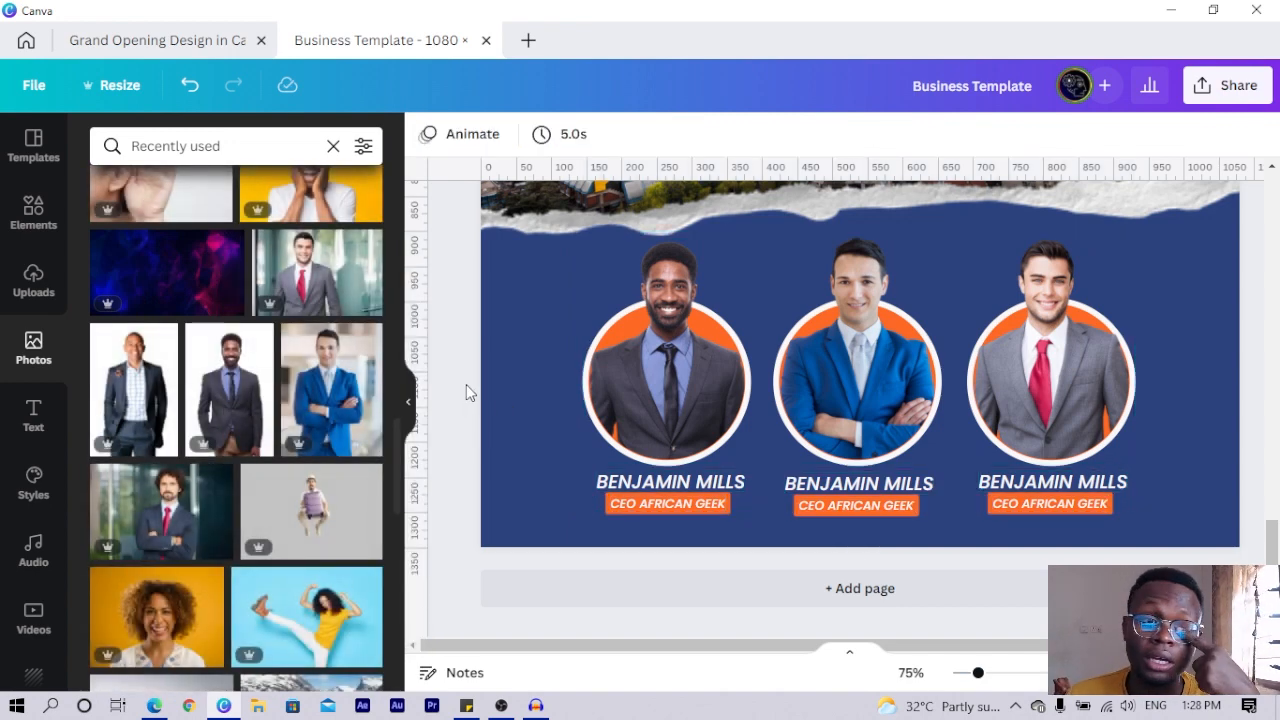
{"action": "left_click_drag", "start_coordinate": [185, 270], "coordinate": [530, 512]}
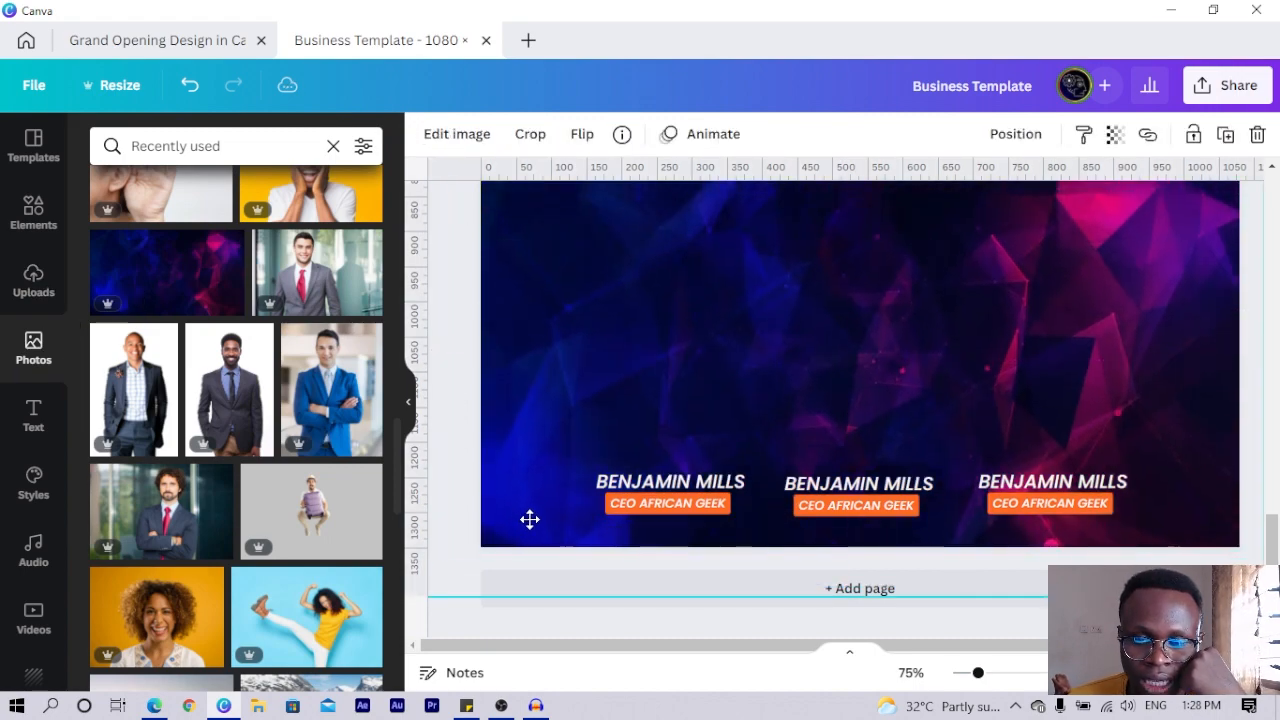
{"action": "right_click", "coordinate": [536, 530]}
{"action": "left_click", "coordinate": [615, 318]}
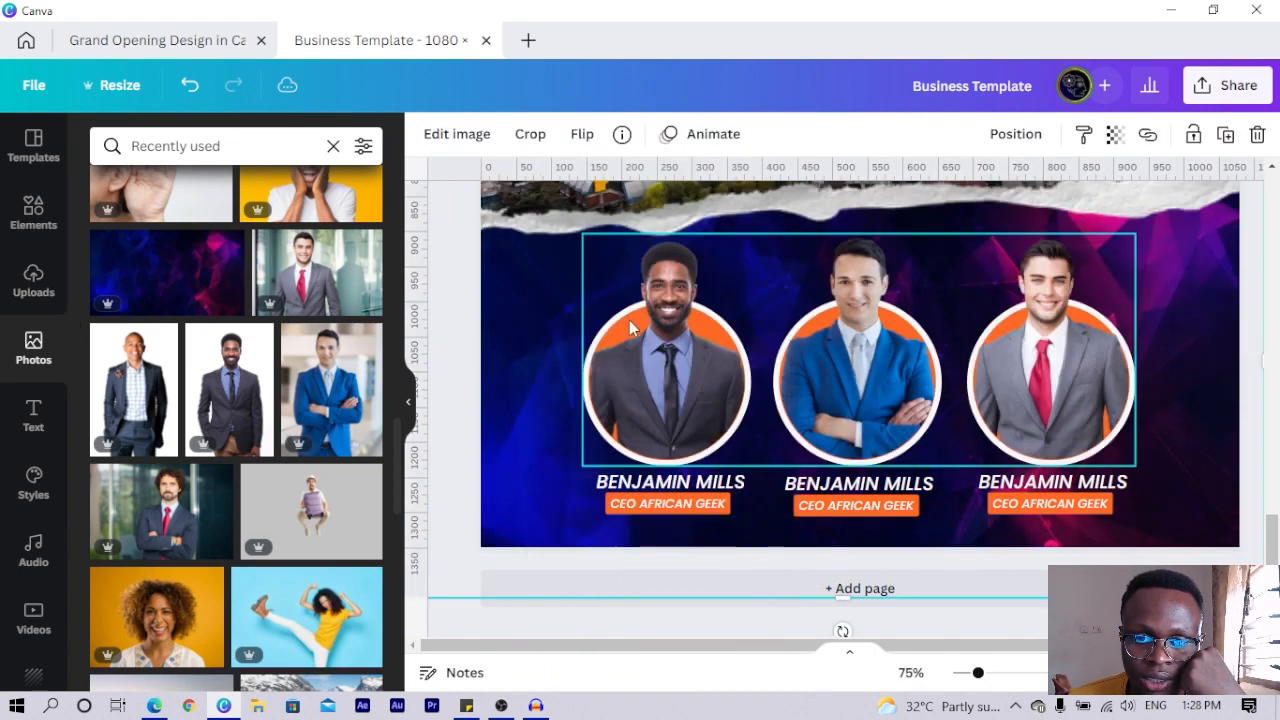
Set the purple photo's transparency to about 35.
{"action": "scroll", "coordinate": [796, 394], "scroll_direction": "up", "scroll_amount": 5}
{"action": "scroll", "coordinate": [796, 394], "scroll_direction": "down", "scroll_amount": 1}
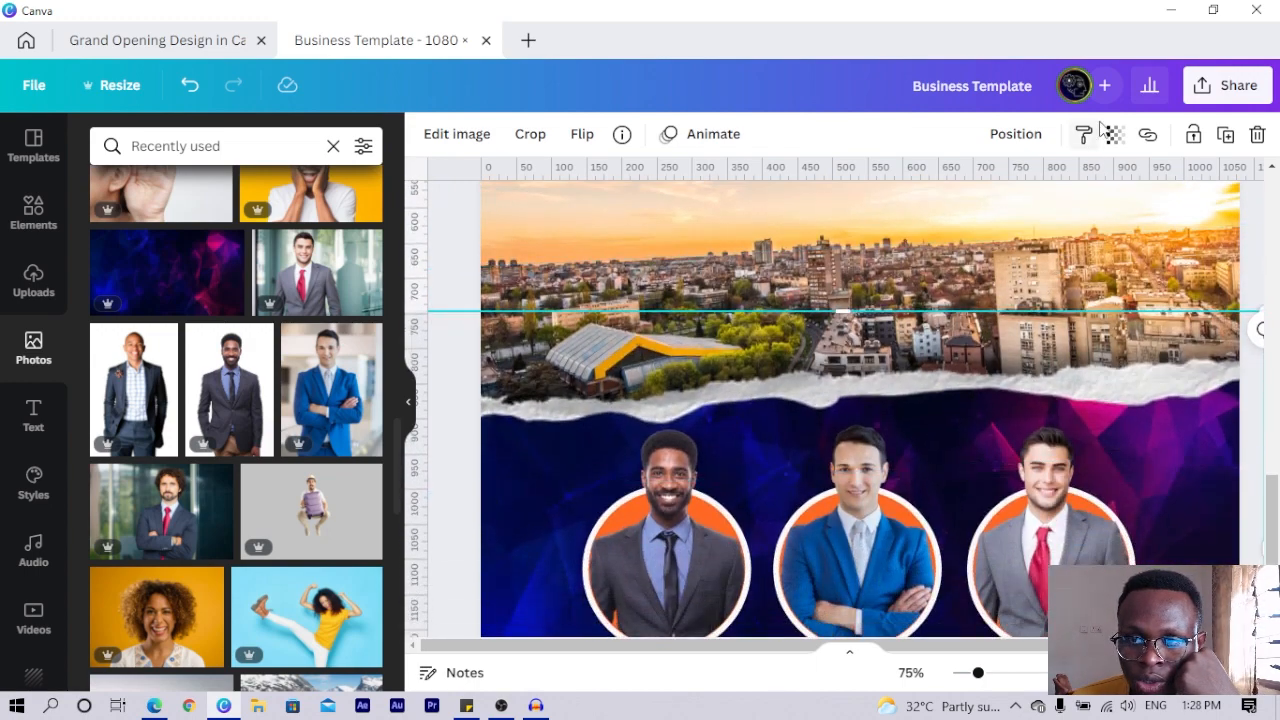
{"action": "left_click", "coordinate": [1114, 136]}
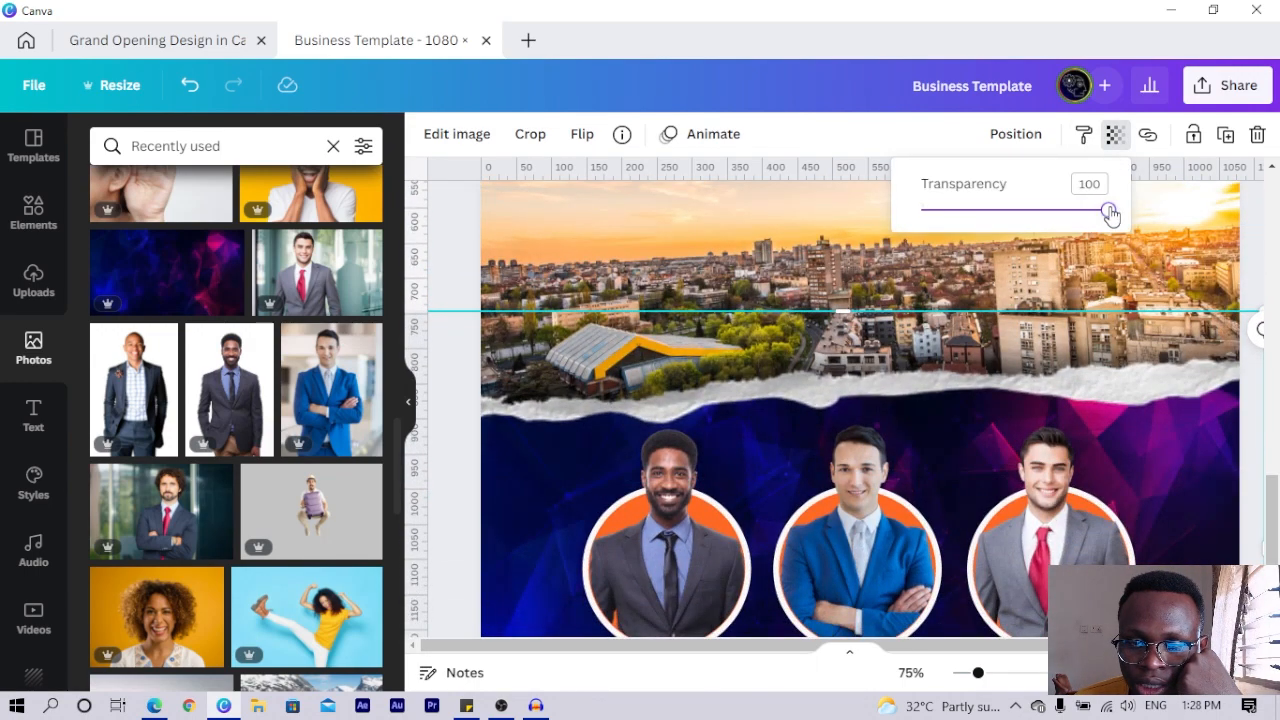
{"action": "left_click_drag", "start_coordinate": [1108, 211], "coordinate": [979, 210]}
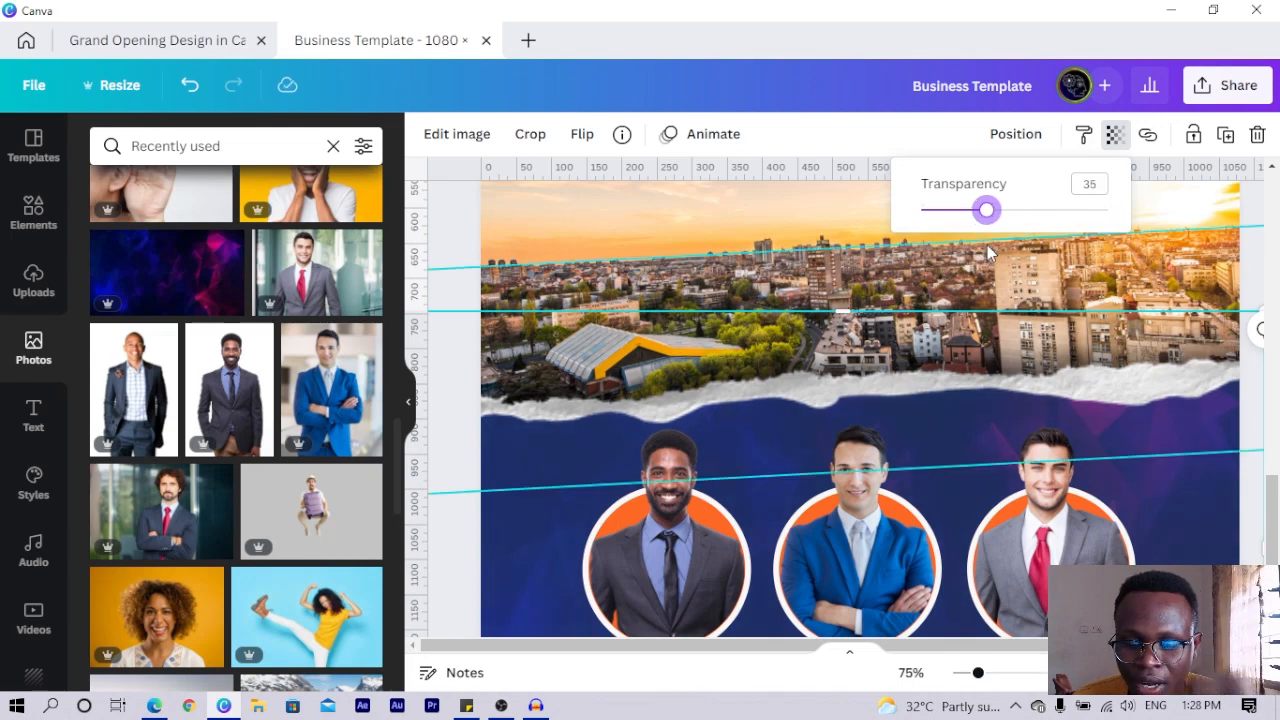
Add a white Facebook icon from an Elements search and move it to page 2's top-right corner.
{"action": "left_click", "coordinate": [1142, 473]}
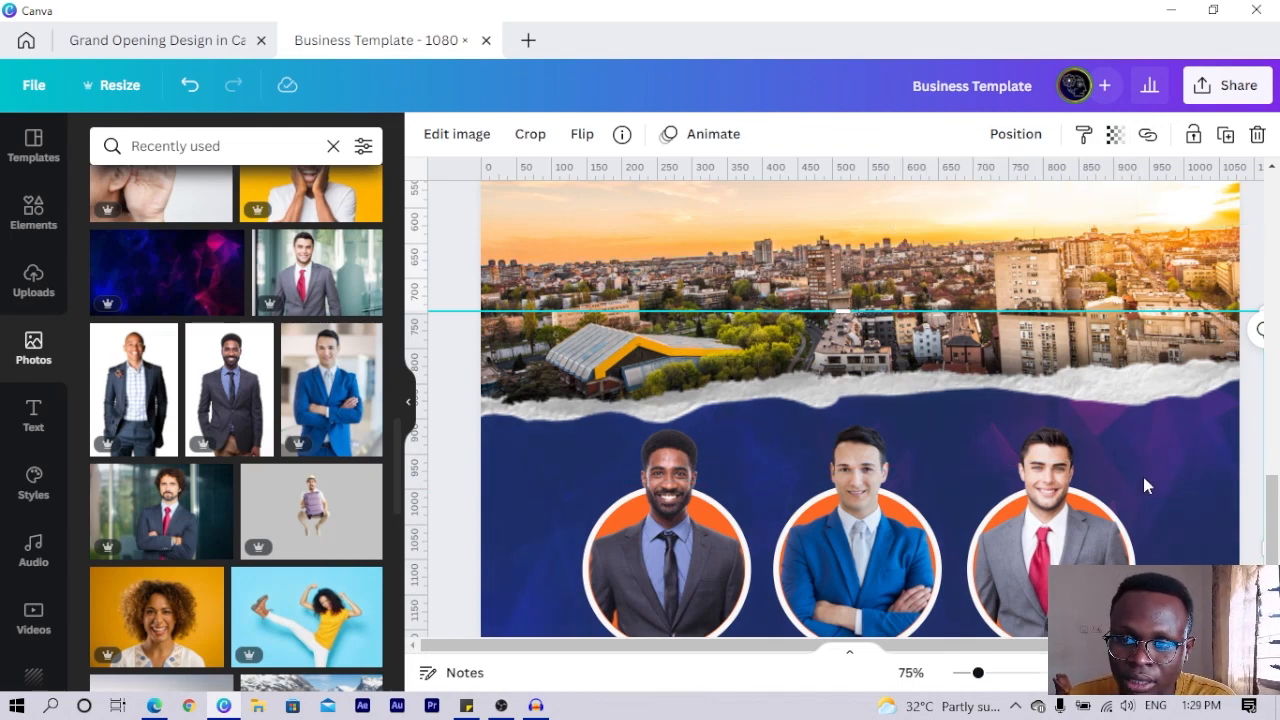
{"action": "key", "text": "ctrl+minus"}
{"action": "scroll", "coordinate": [1225, 453], "scroll_direction": "down", "scroll_amount": 5}
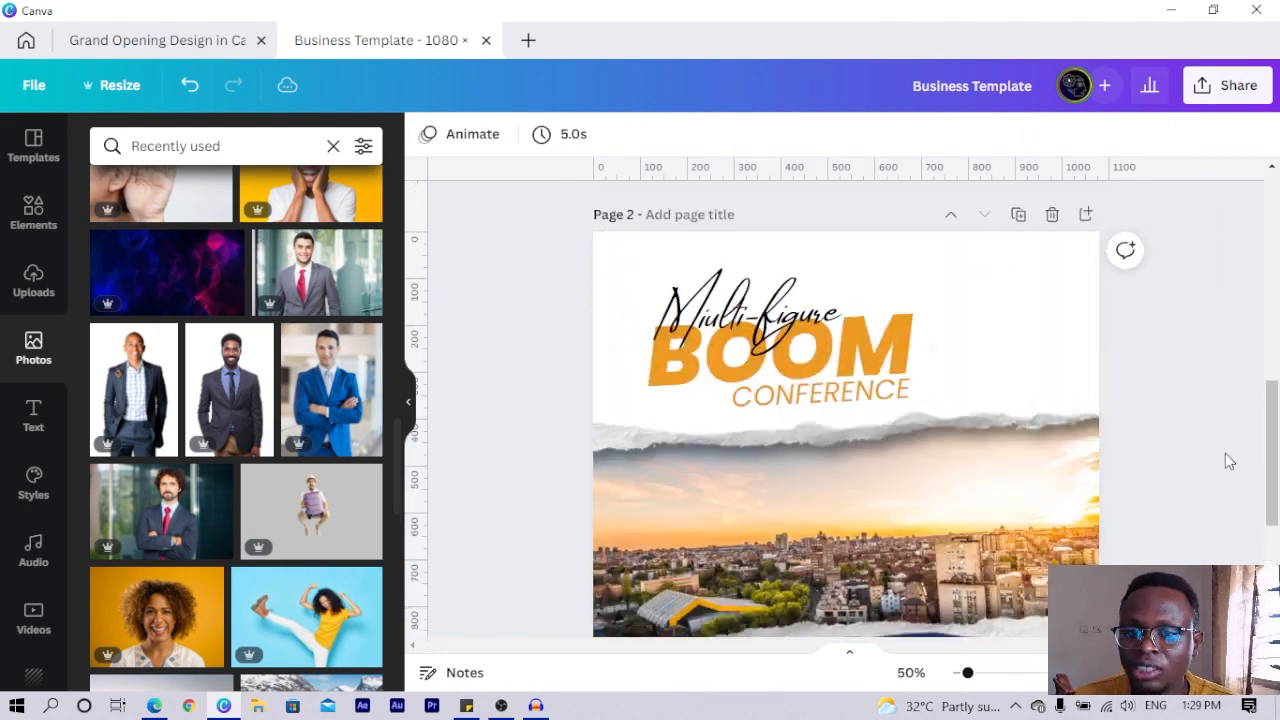
{"action": "scroll", "coordinate": [1128, 411], "scroll_direction": "up", "scroll_amount": 1}
{"action": "scroll", "coordinate": [1065, 363], "scroll_direction": "up", "scroll_amount": 5}
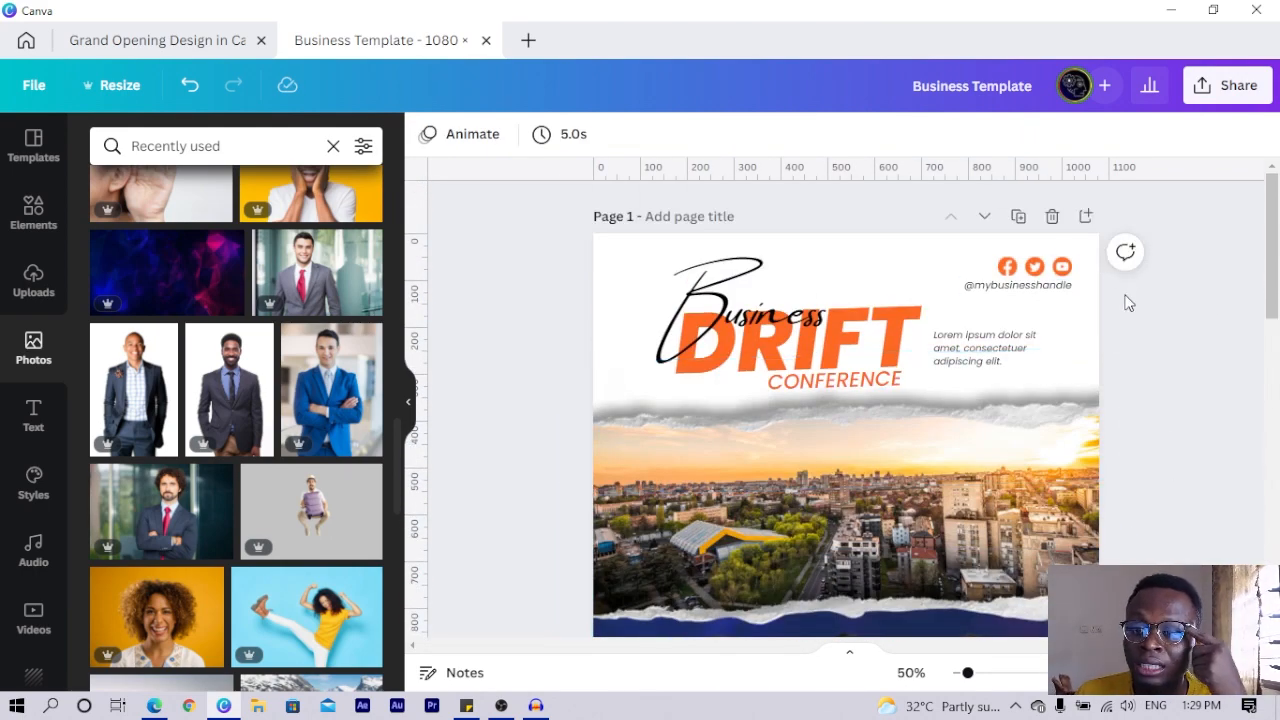
{"action": "scroll", "coordinate": [1017, 267], "scroll_direction": "down", "scroll_amount": 5}
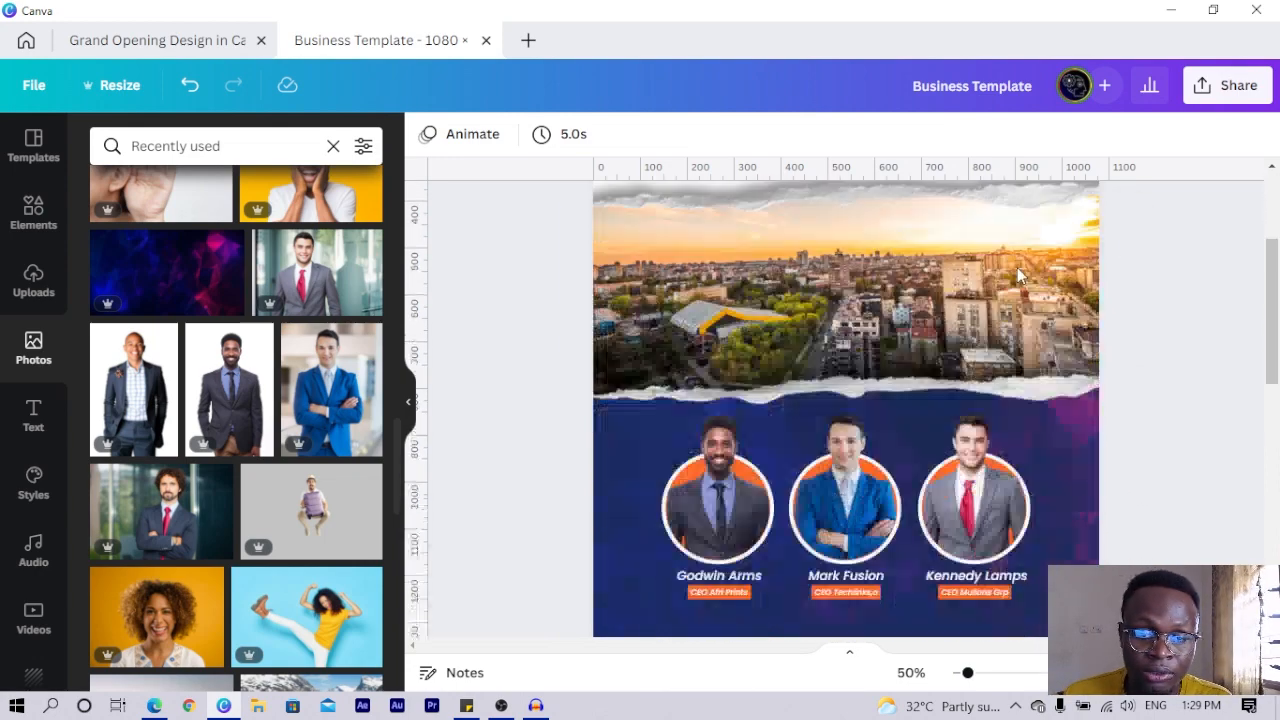
{"action": "left_click", "coordinate": [50, 210]}
{"action": "left_click", "coordinate": [266, 145]}
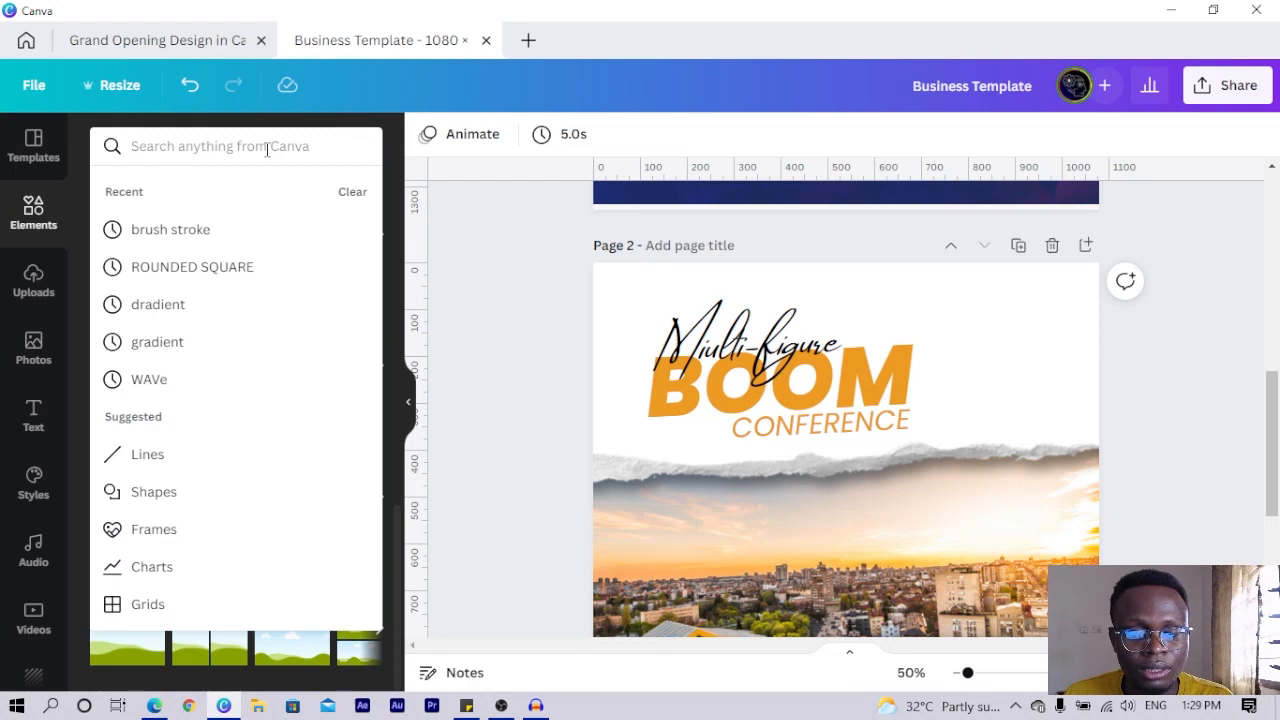
{"action": "type", "text": "FACEBOOK"}
{"action": "key", "text": "Return"}
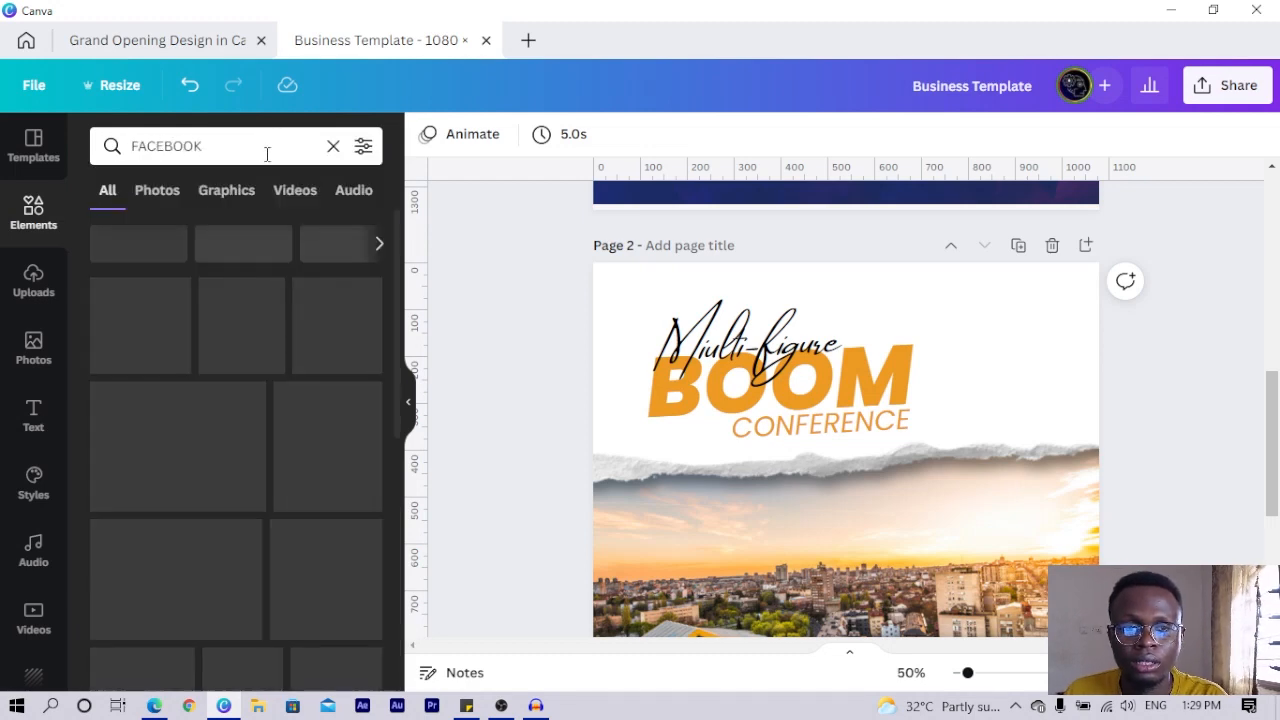
{"action": "left_click", "coordinate": [222, 343]}
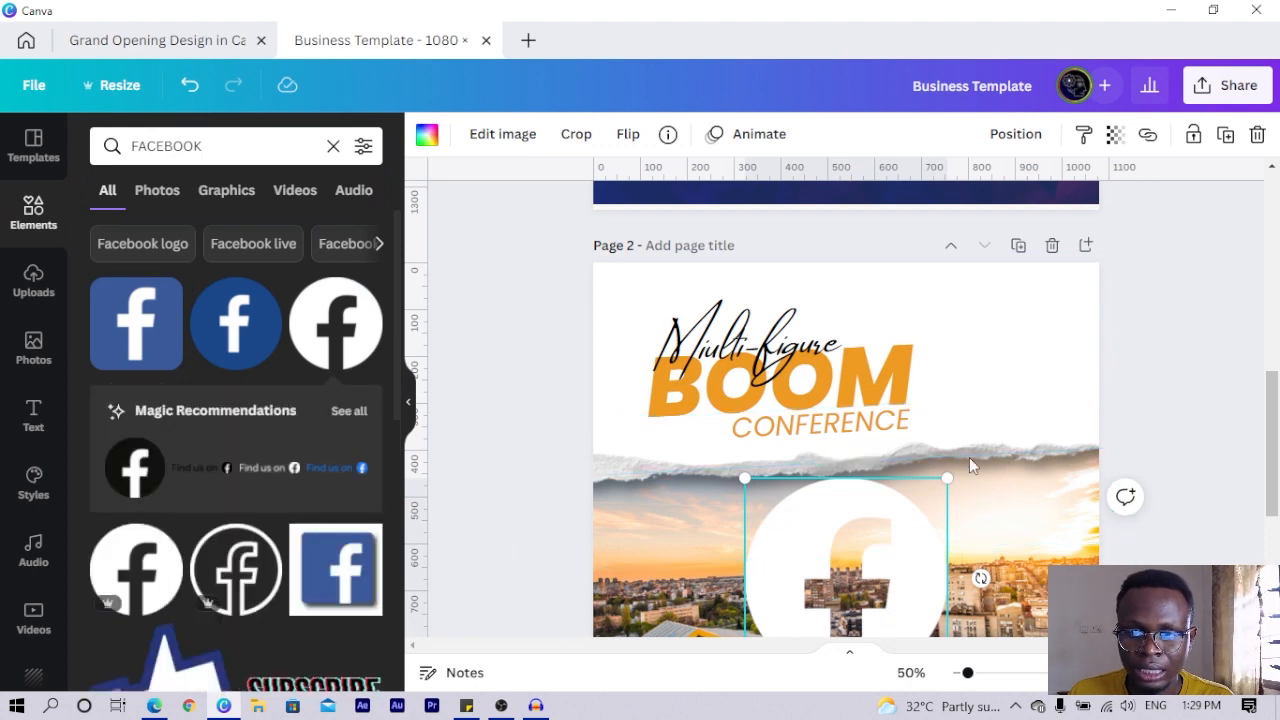
{"action": "left_click_drag", "start_coordinate": [900, 560], "coordinate": [1049, 326]}
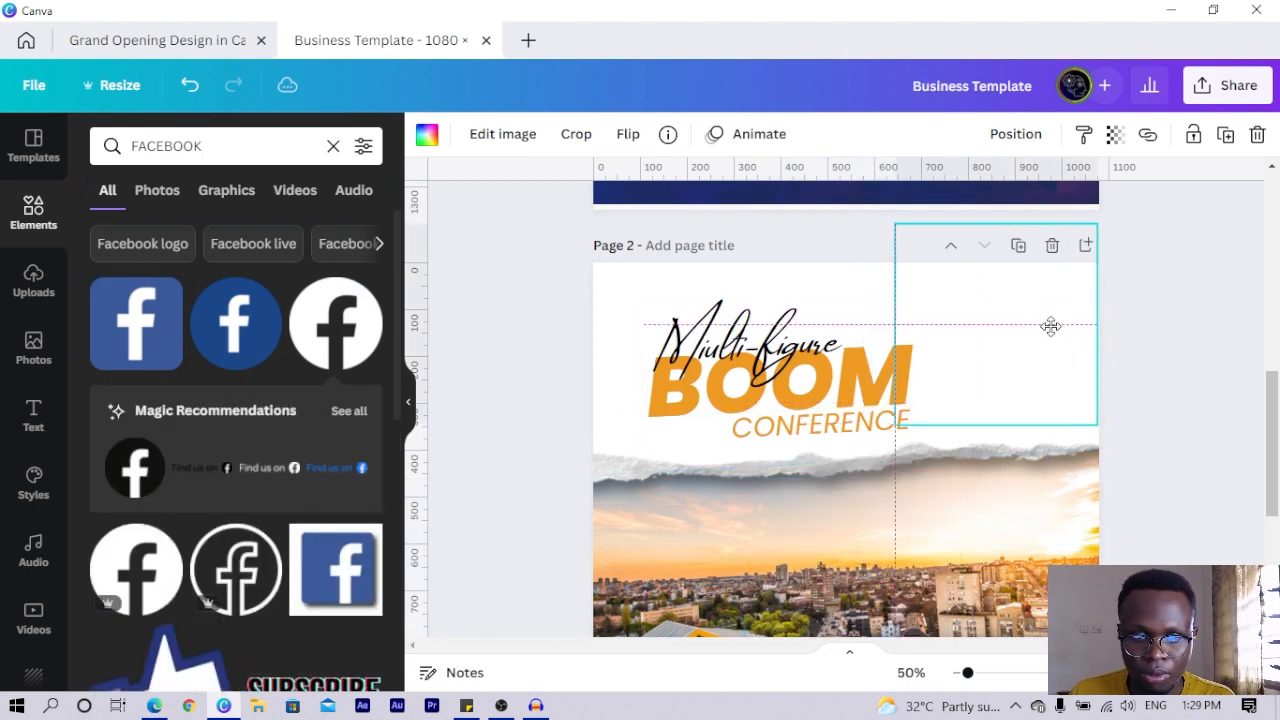
Add a white Twitter icon from a TWITTER search and place it at the top-right corner.
{"action": "left_click", "coordinate": [254, 152]}
{"action": "type", "text": "Y"}
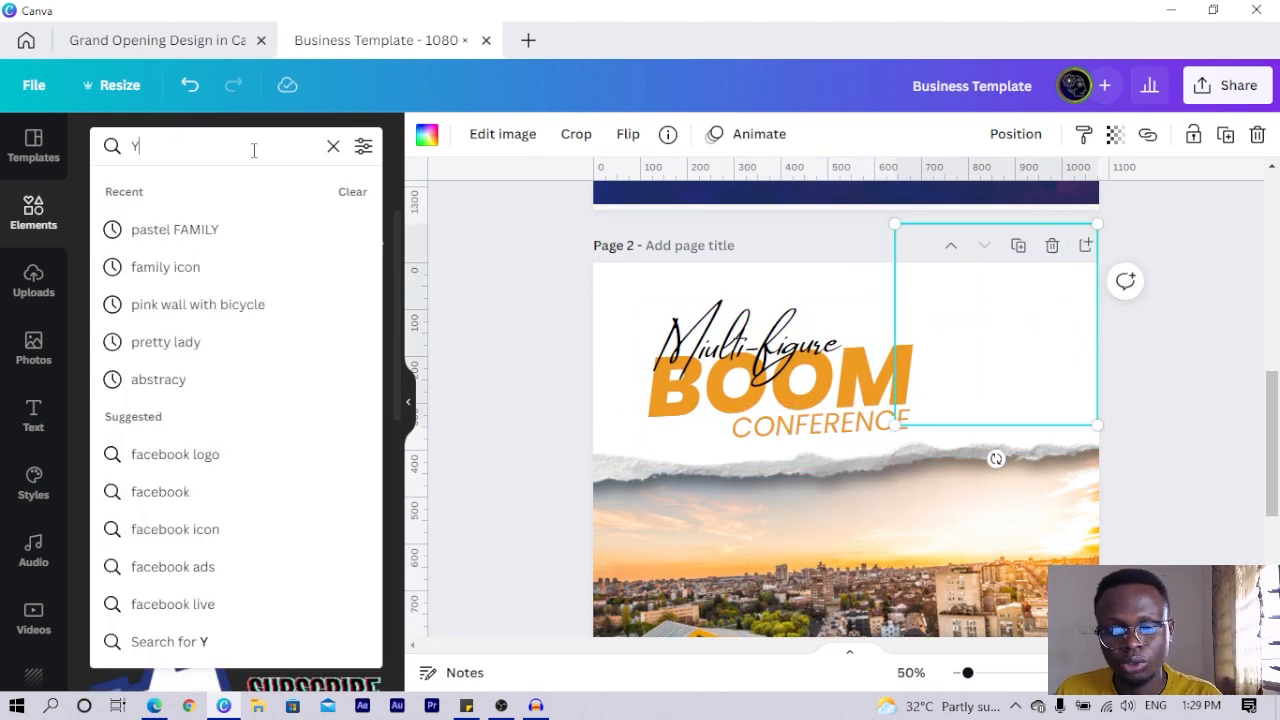
{"action": "key", "text": "BackSpace"}
{"action": "type", "text": "TWI"}
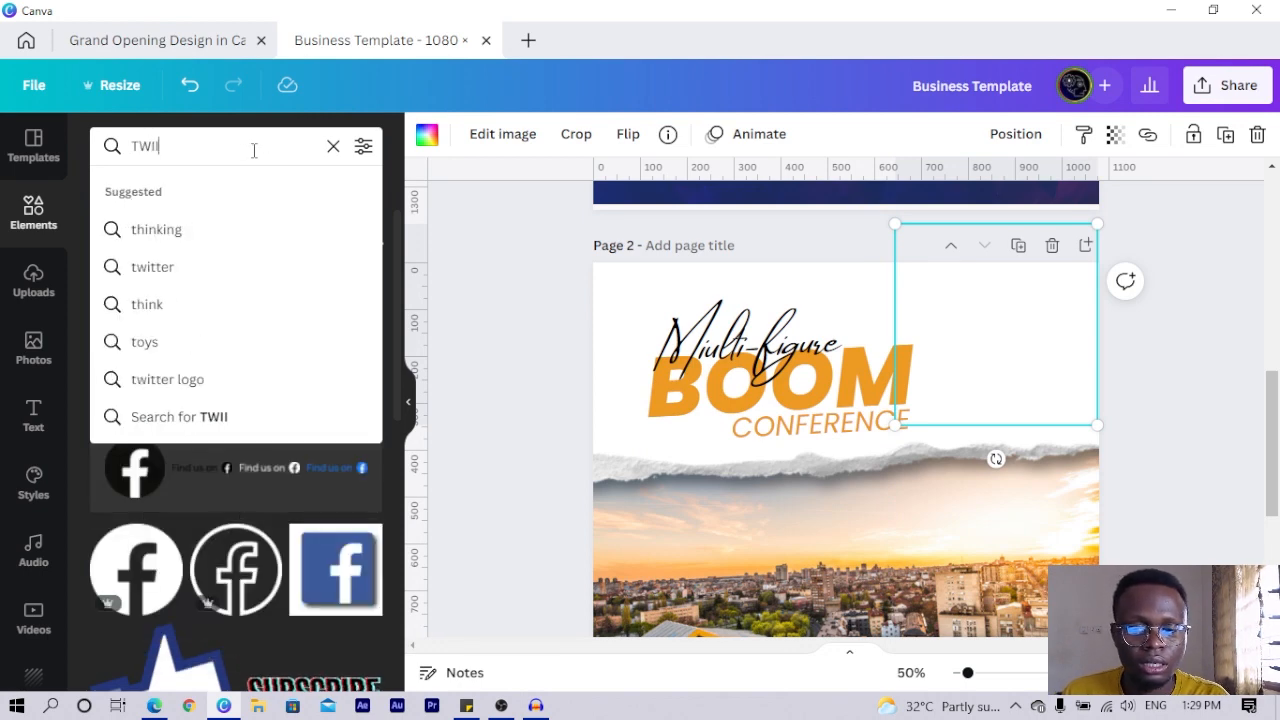
{"action": "type", "text": "TTER"}
{"action": "key", "text": "Return"}
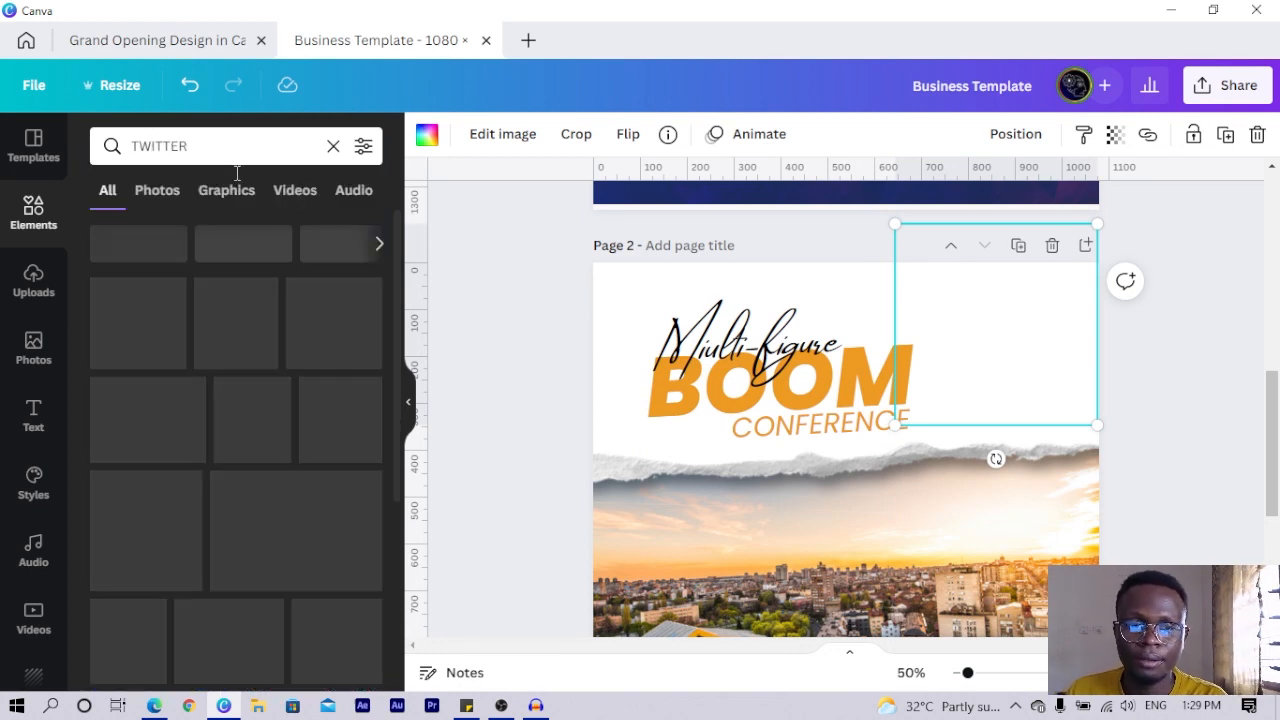
{"action": "left_click", "coordinate": [323, 347]}
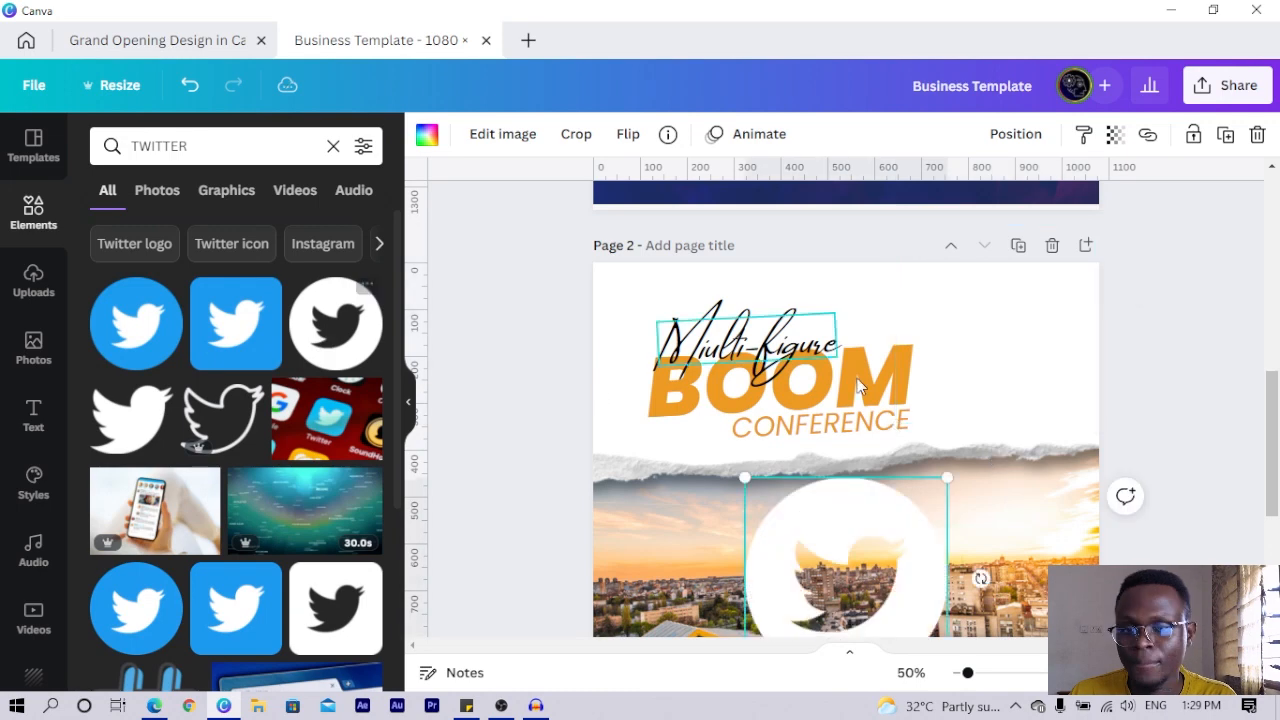
{"action": "left_click_drag", "start_coordinate": [792, 538], "coordinate": [1046, 276]}
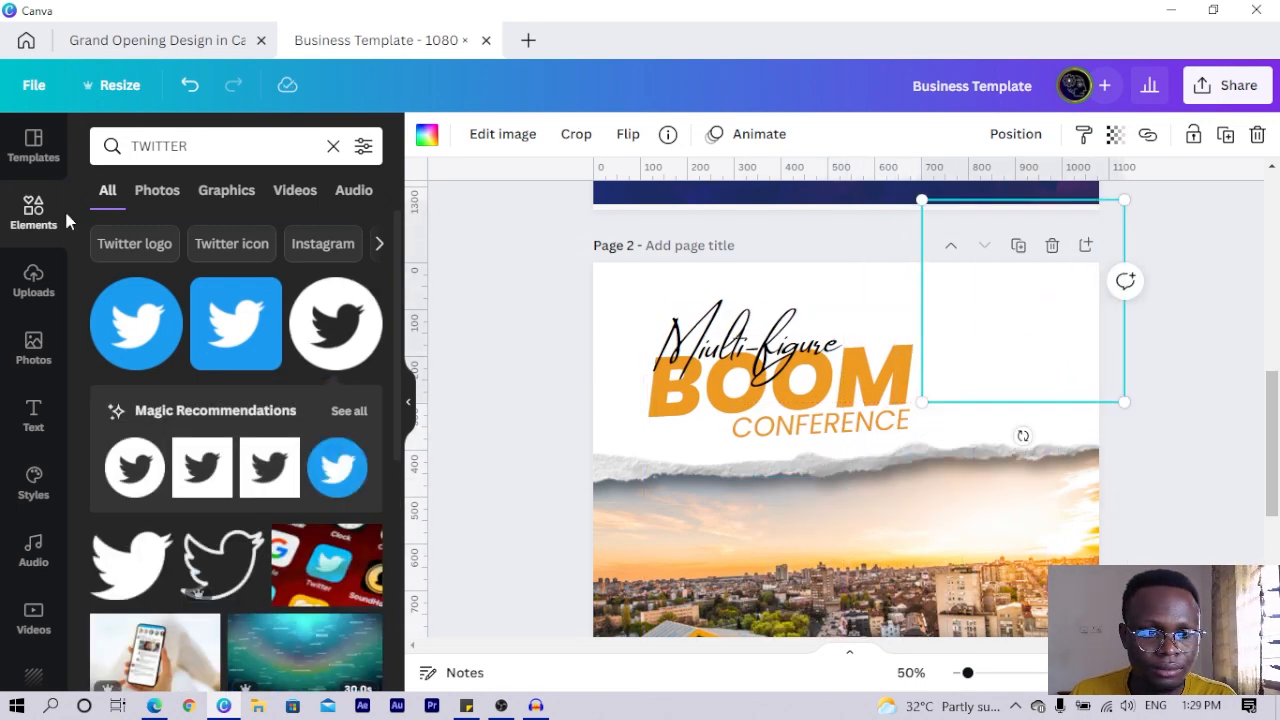
{"action": "left_click", "coordinate": [213, 158]}
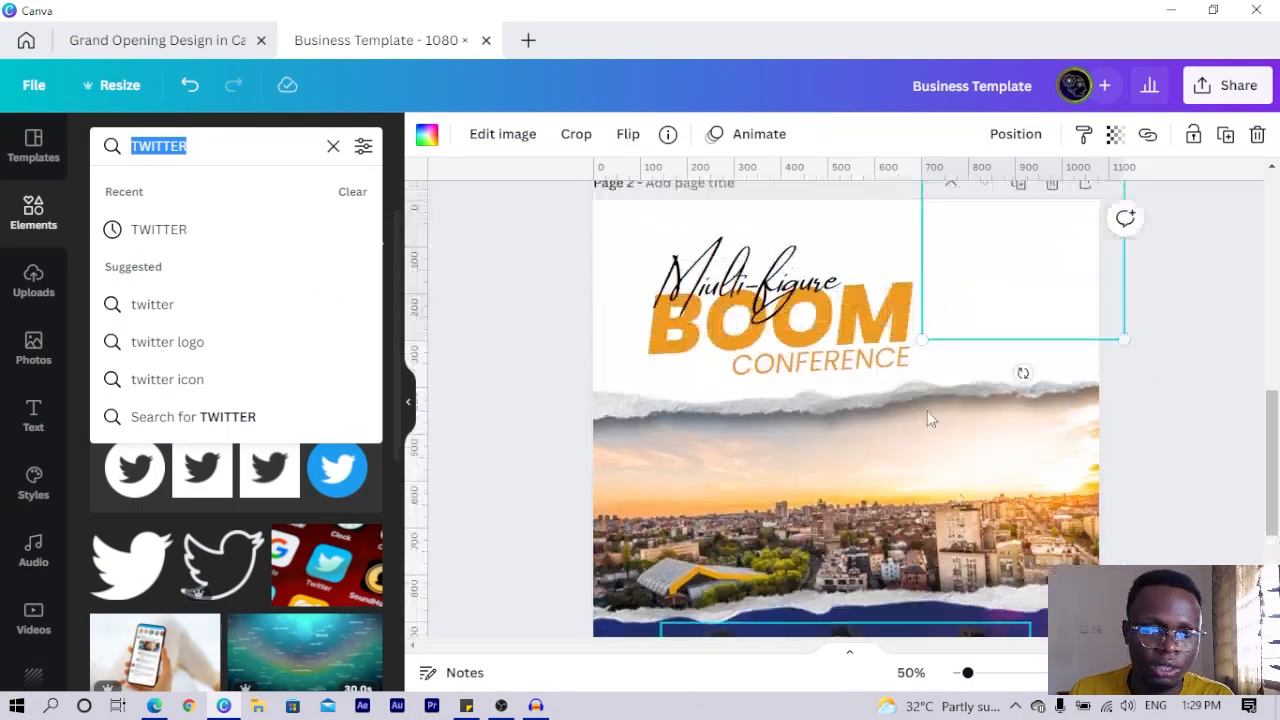
Search YOUTUBE, filter to Graphics, and add the circular YouTube play icon to Page 2.
{"action": "scroll", "coordinate": [927, 411], "scroll_direction": "up", "scroll_amount": 2}
{"action": "type", "text": "YOUTUBE"}
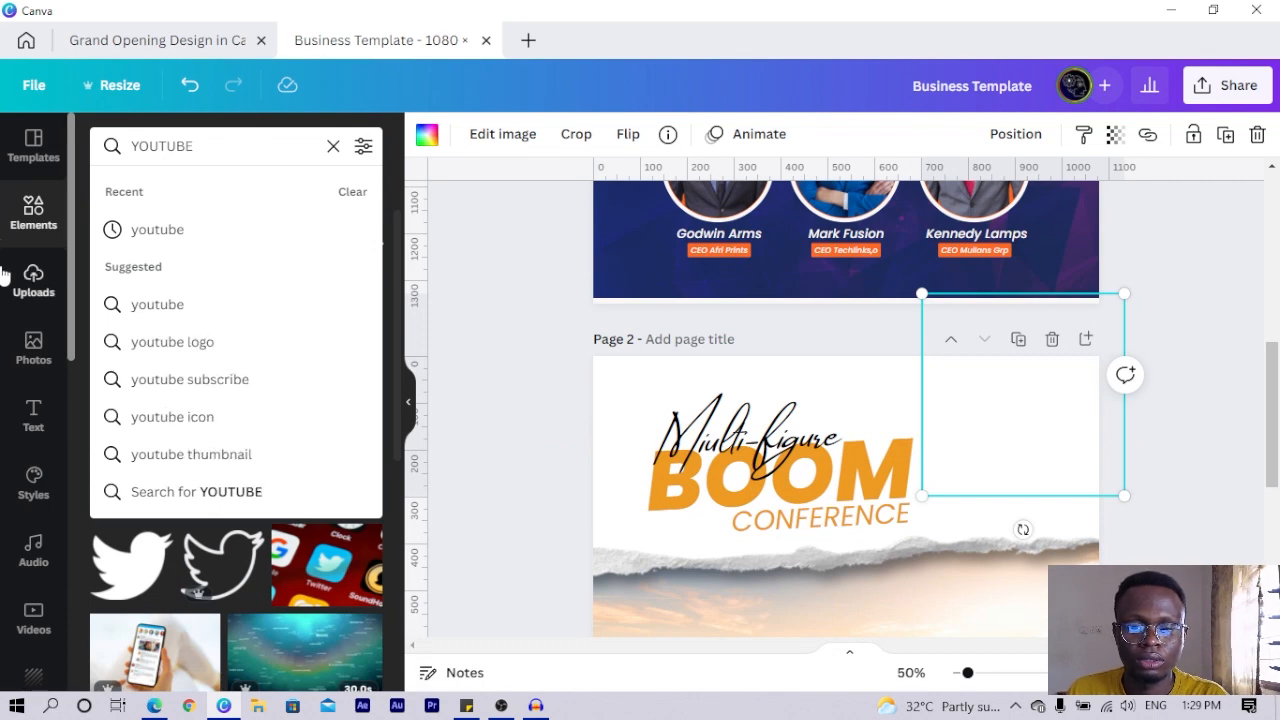
{"action": "key", "text": "Return"}
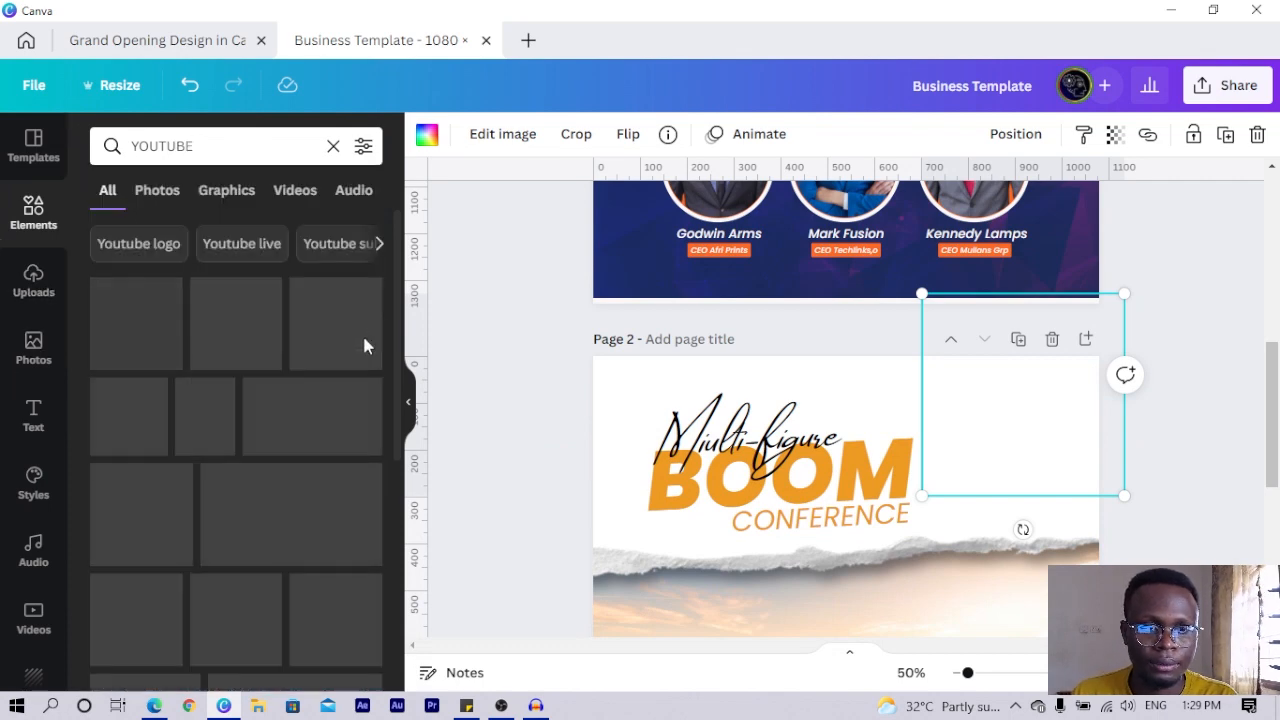
{"action": "scroll", "coordinate": [320, 440], "scroll_direction": "down", "scroll_amount": 3}
{"action": "scroll", "coordinate": [320, 440], "scroll_direction": "down", "scroll_amount": 3}
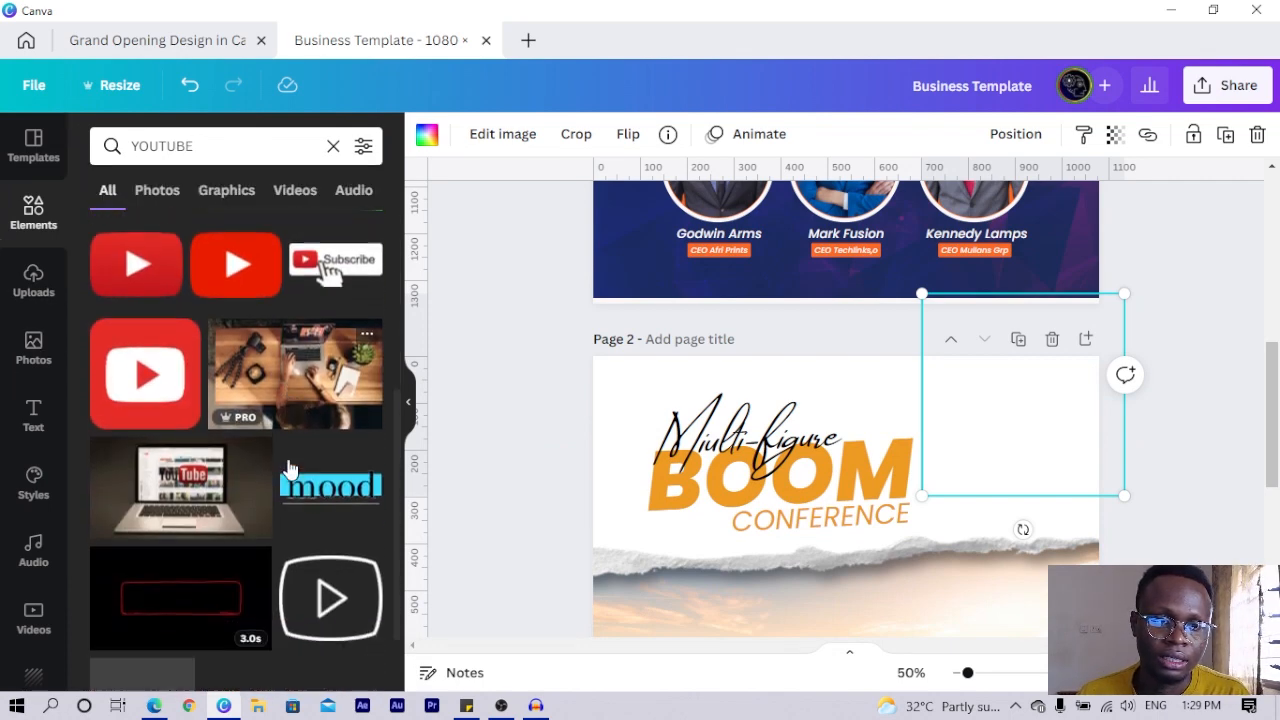
{"action": "scroll", "coordinate": [237, 289], "scroll_direction": "up", "scroll_amount": 6}
{"action": "scroll", "coordinate": [229, 262], "scroll_direction": "up", "scroll_amount": 1}
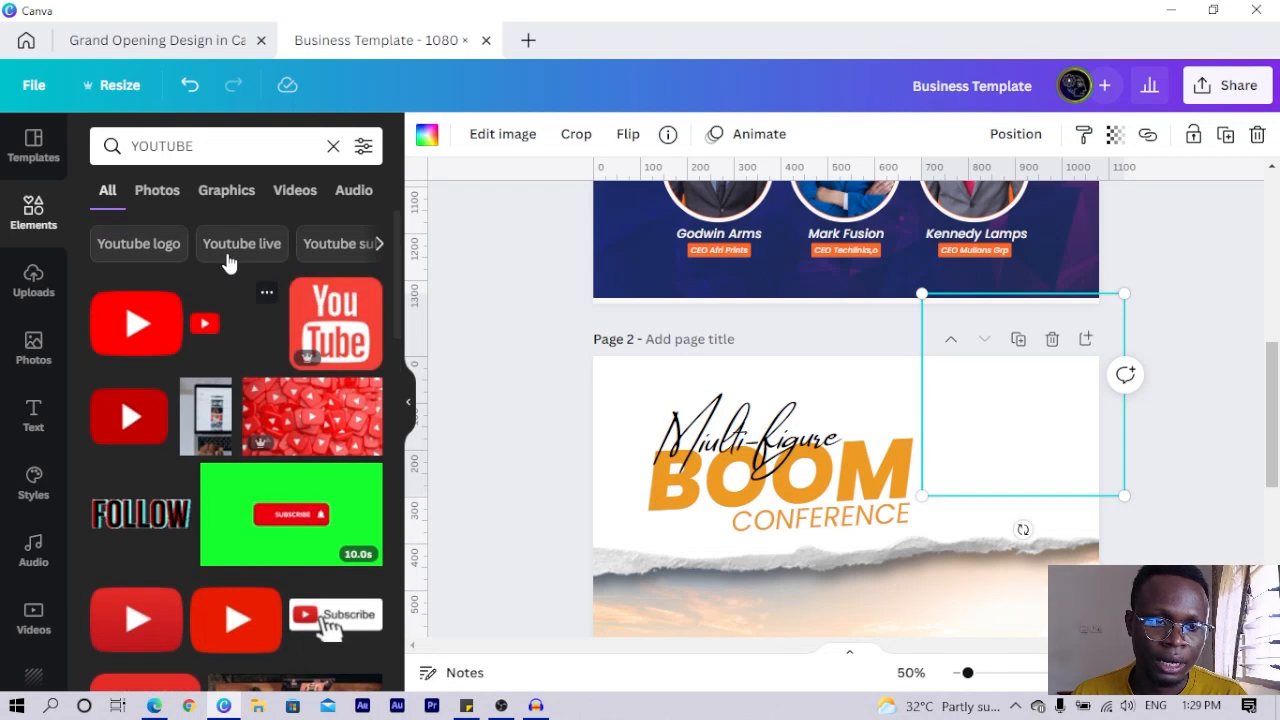
{"action": "scroll", "coordinate": [328, 341], "scroll_direction": "down", "scroll_amount": 10}
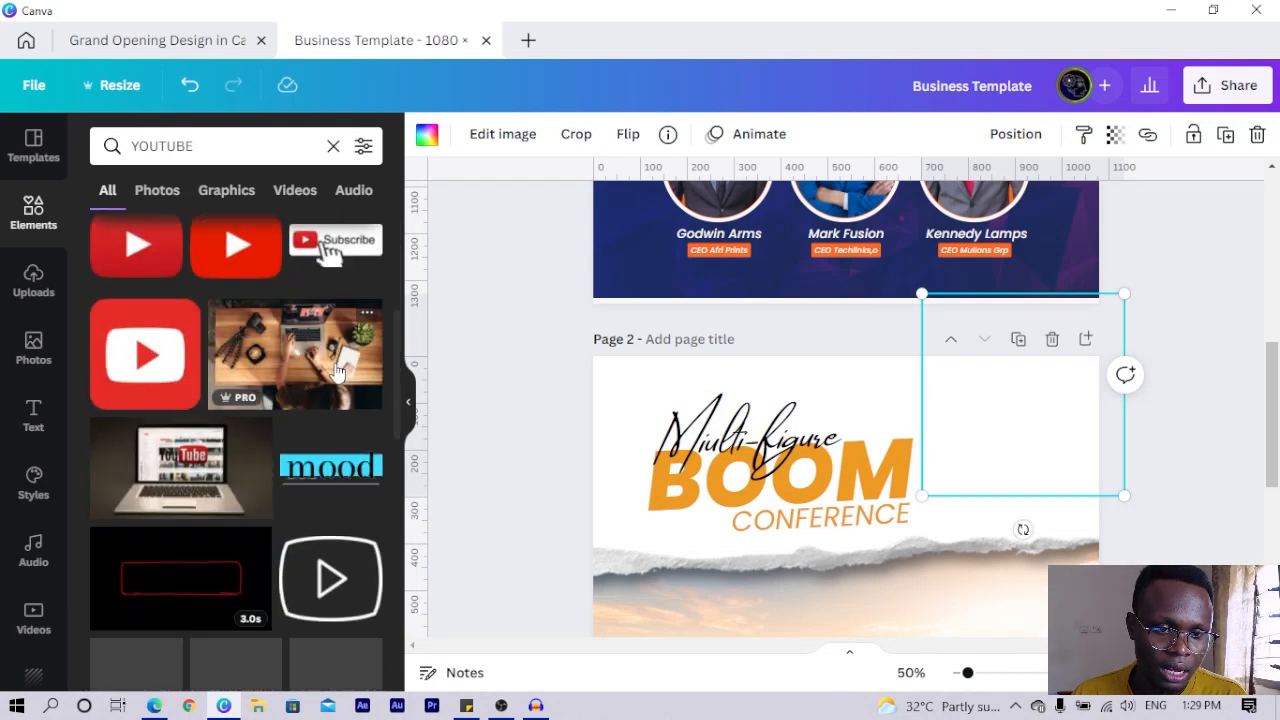
{"action": "scroll", "coordinate": [308, 388], "scroll_direction": "down", "scroll_amount": 3}
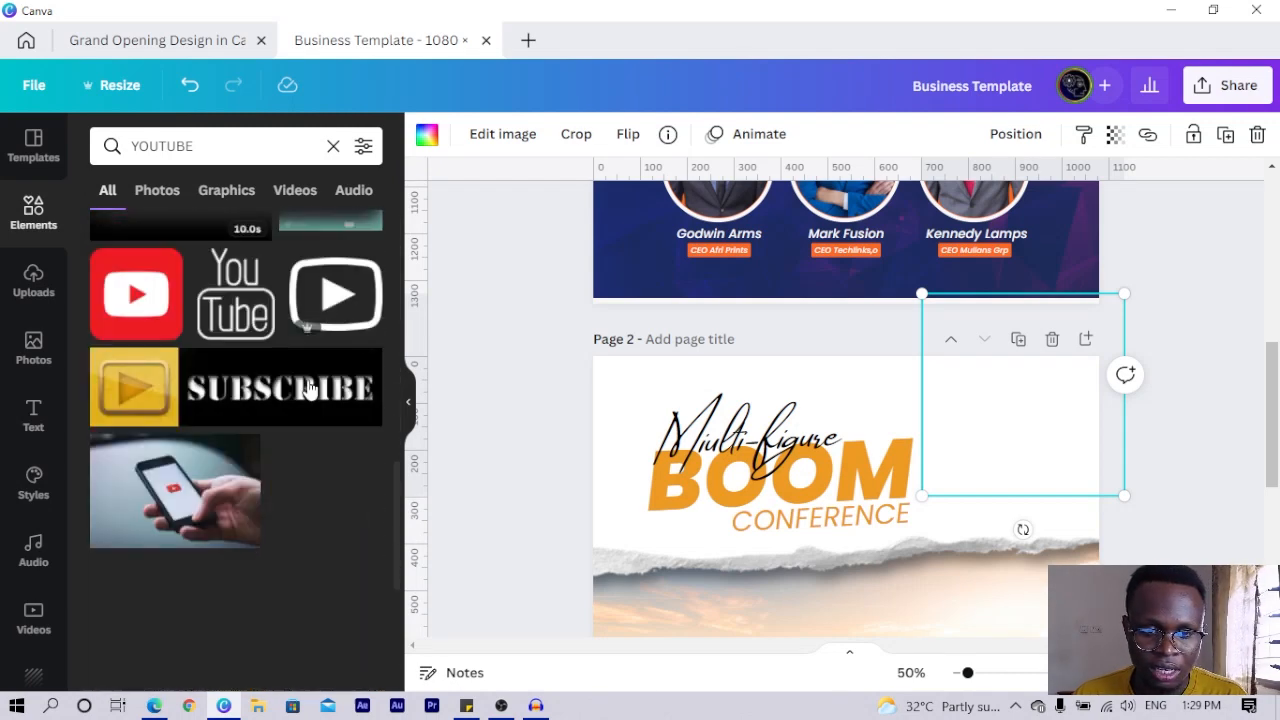
{"action": "scroll", "coordinate": [290, 408], "scroll_direction": "down", "scroll_amount": 4}
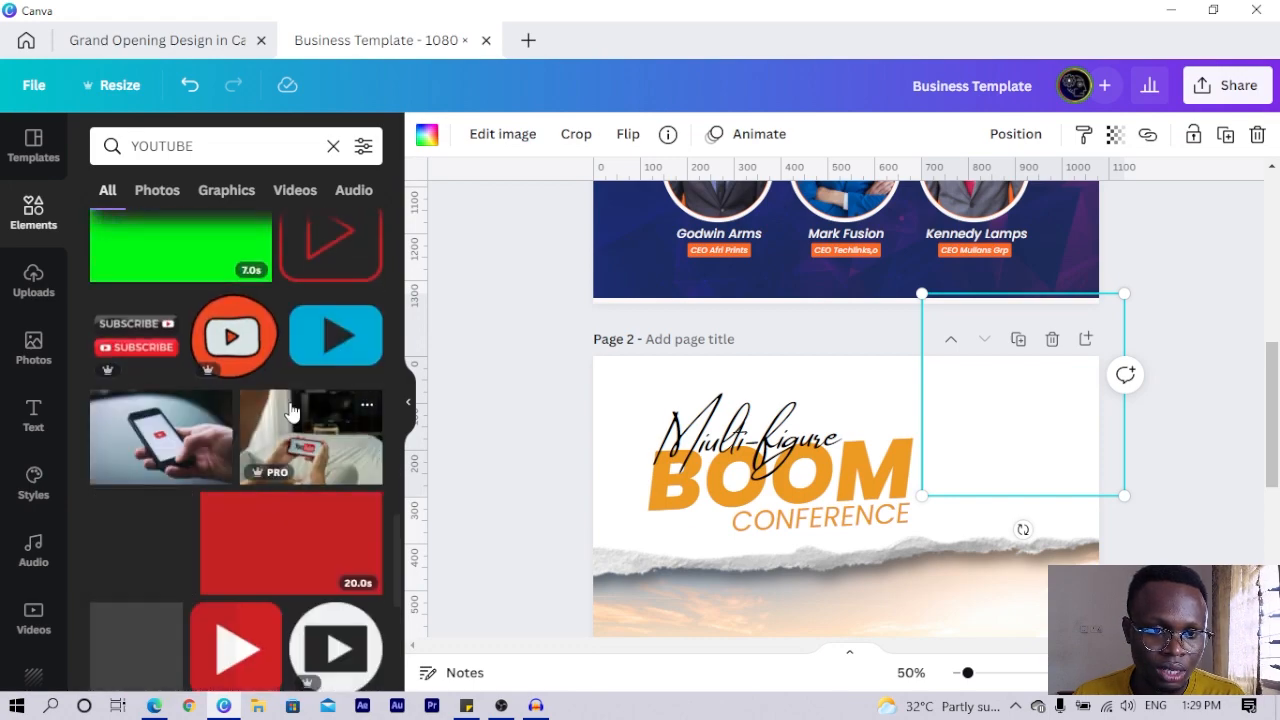
{"action": "scroll", "coordinate": [288, 400], "scroll_direction": "down", "scroll_amount": 5}
{"action": "scroll", "coordinate": [295, 500], "scroll_direction": "up", "scroll_amount": 3}
{"action": "scroll", "coordinate": [514, 506], "scroll_direction": "up", "scroll_amount": 6}
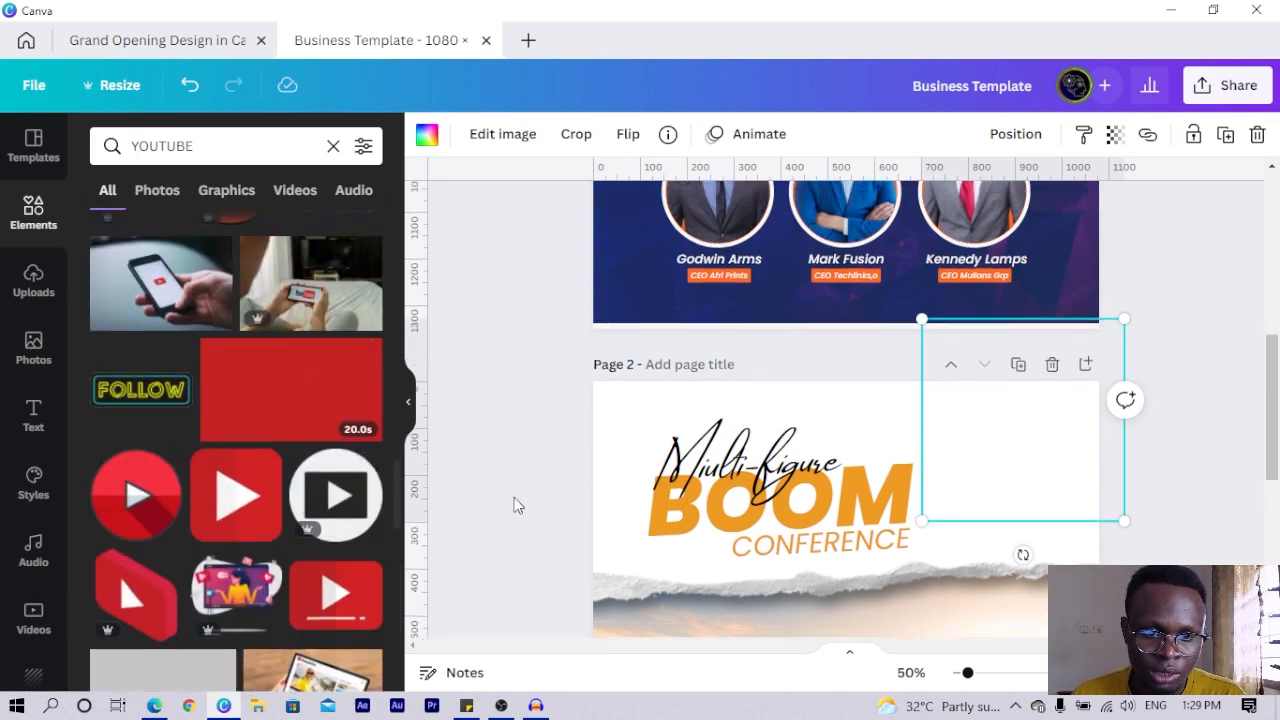
{"action": "scroll", "coordinate": [735, 448], "scroll_direction": "down", "scroll_amount": 6}
{"action": "scroll", "coordinate": [735, 448], "scroll_direction": "down", "scroll_amount": 3}
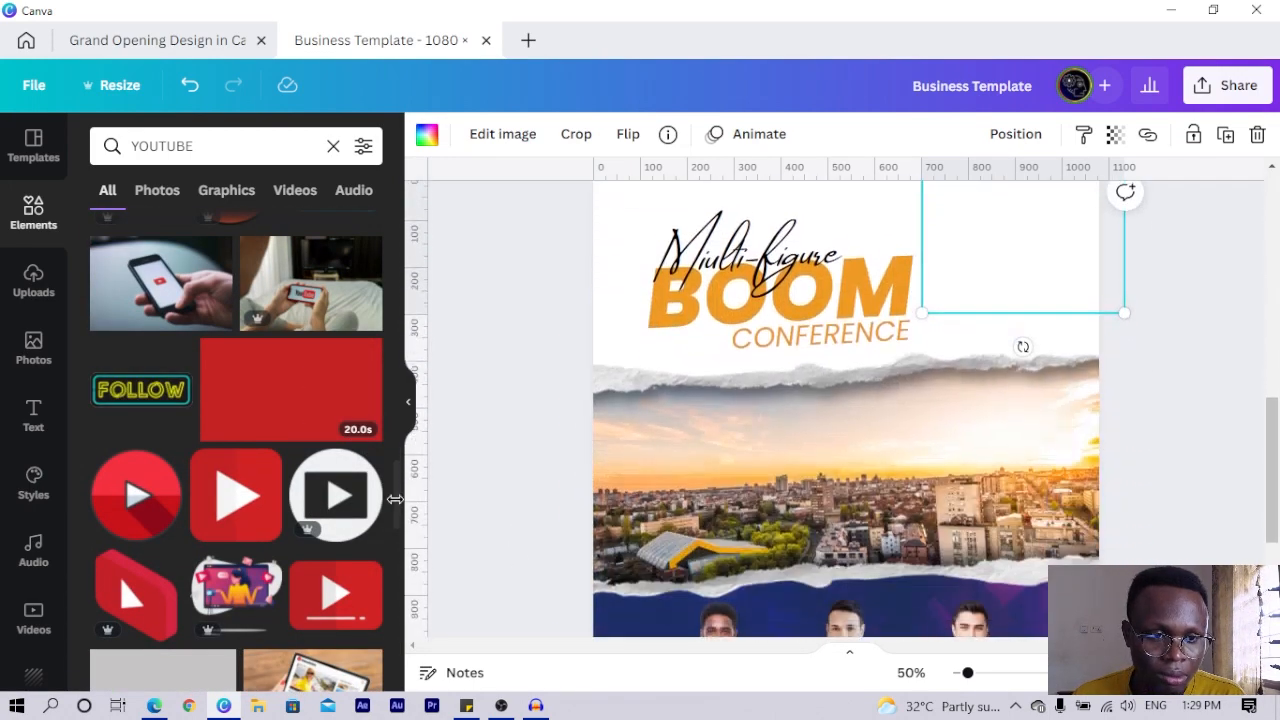
{"action": "scroll", "coordinate": [195, 525], "scroll_direction": "down", "scroll_amount": 5}
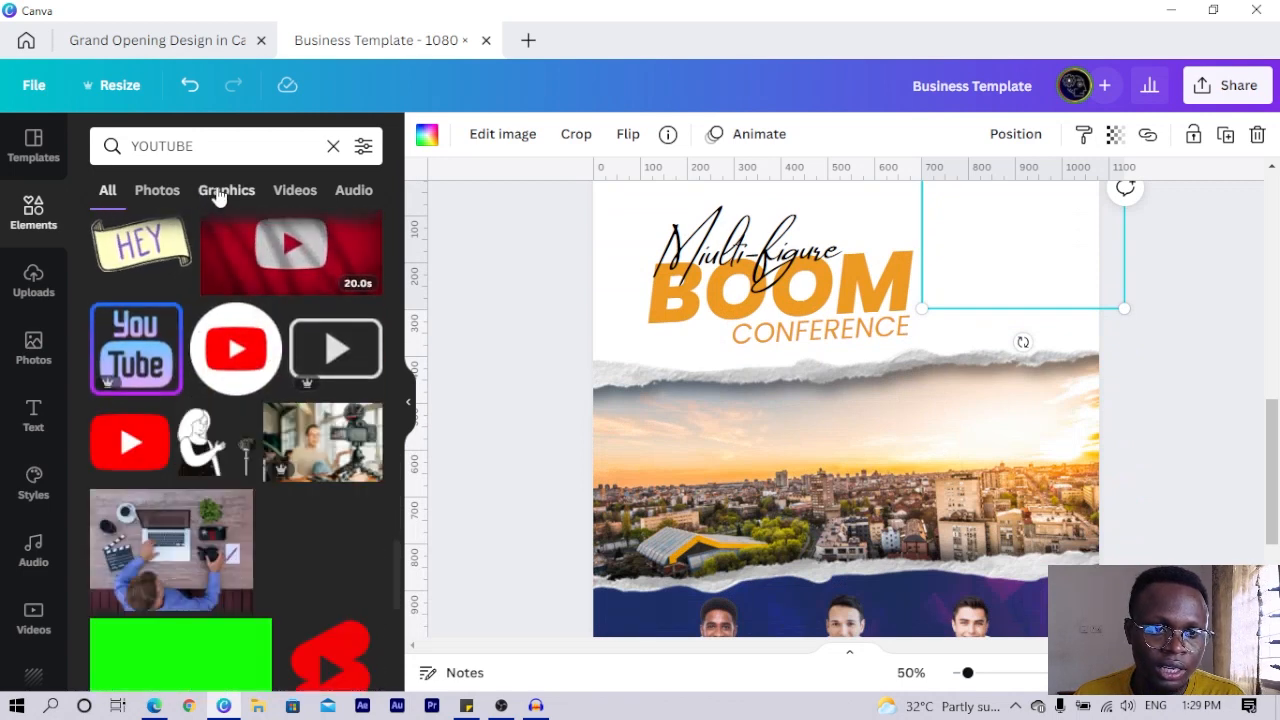
{"action": "left_click", "coordinate": [217, 193]}
{"action": "scroll", "coordinate": [968, 423], "scroll_direction": "up", "scroll_amount": 2}
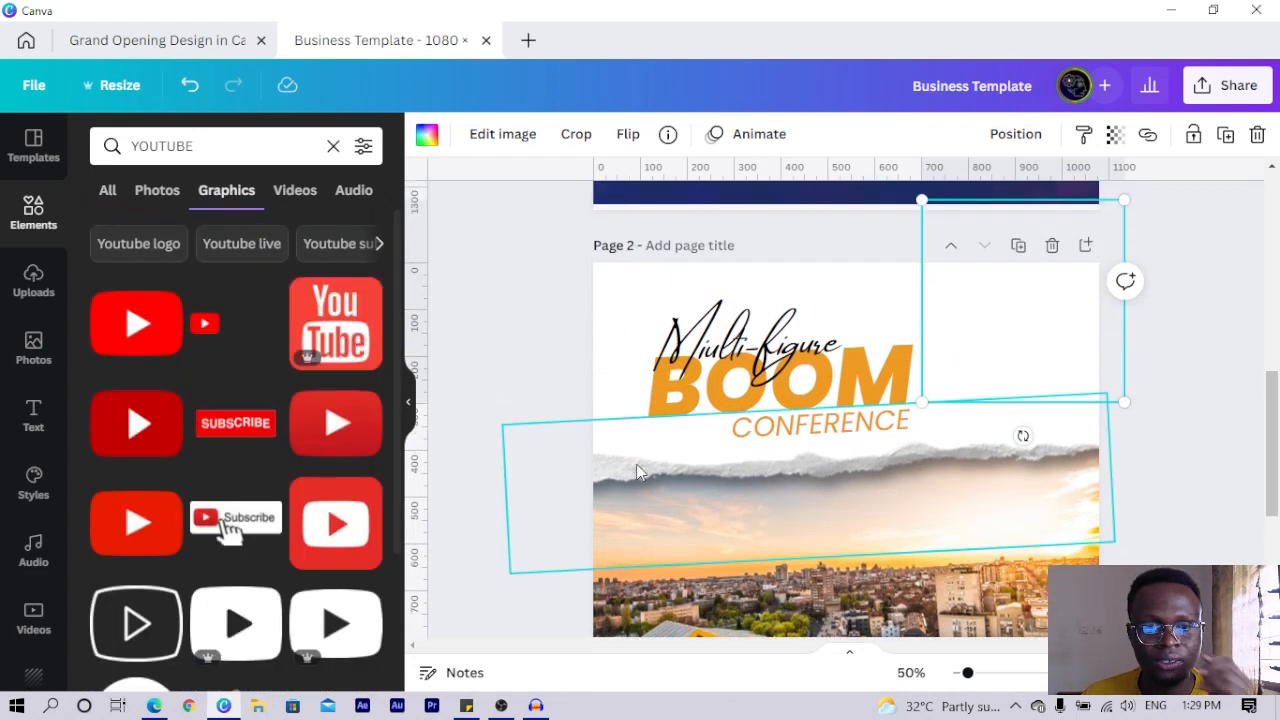
{"action": "scroll", "coordinate": [145, 560], "scroll_direction": "down", "scroll_amount": 3}
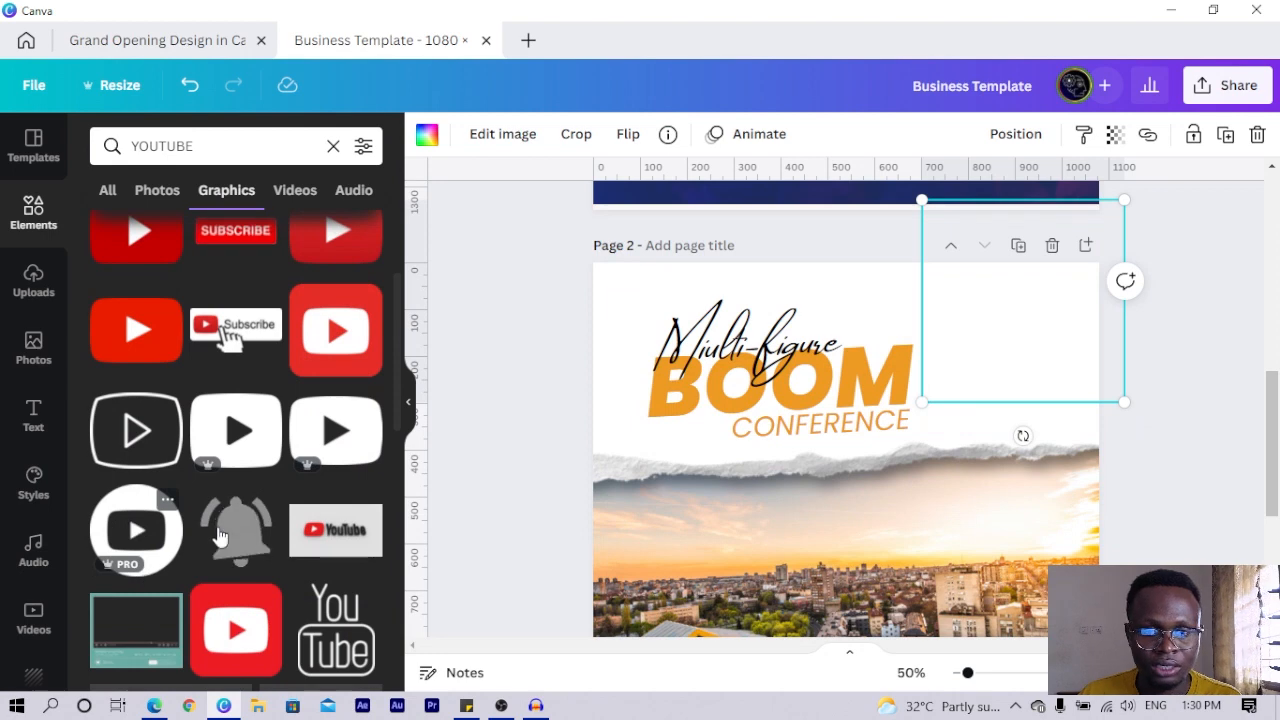
{"action": "left_click", "coordinate": [133, 530]}
{"action": "left_click_drag", "start_coordinate": [880, 571], "coordinate": [1071, 294]}
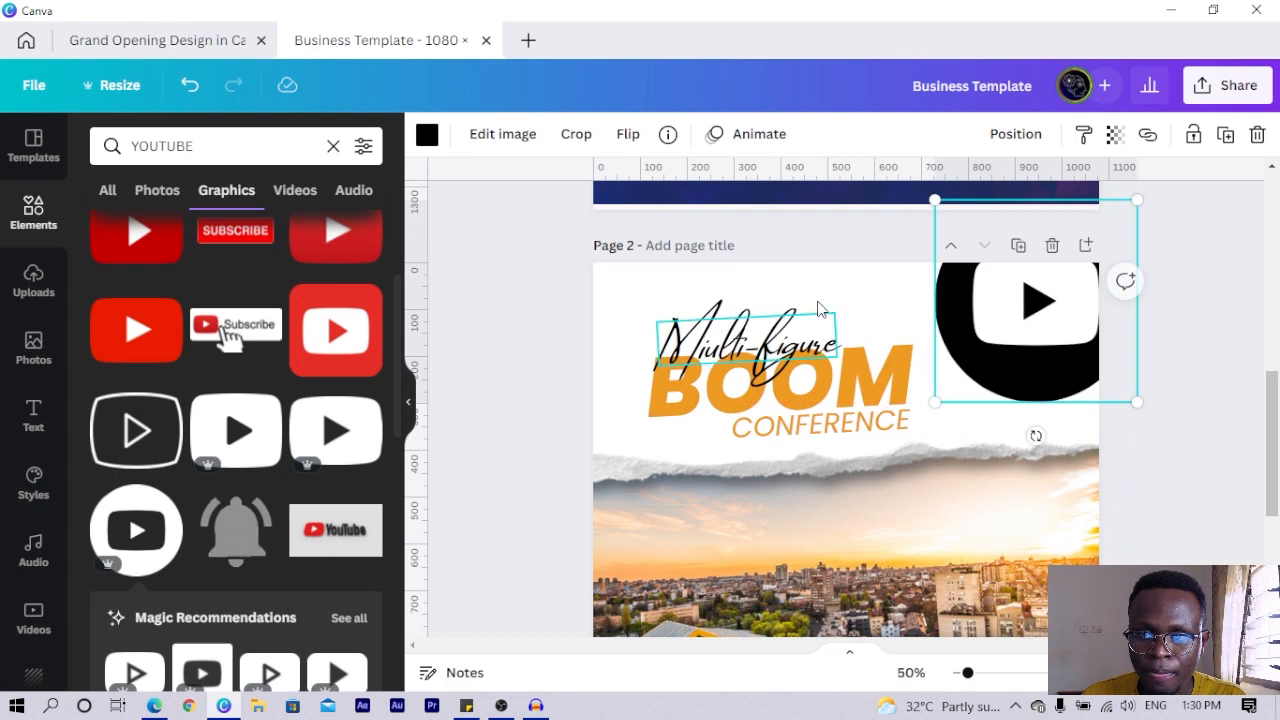
{"action": "left_click_drag", "start_coordinate": [1035, 366], "coordinate": [813, 354]}
Recolour the Facebook icon orange.
{"action": "left_click", "coordinate": [1027, 340]}
{"action": "left_click", "coordinate": [427, 134]}
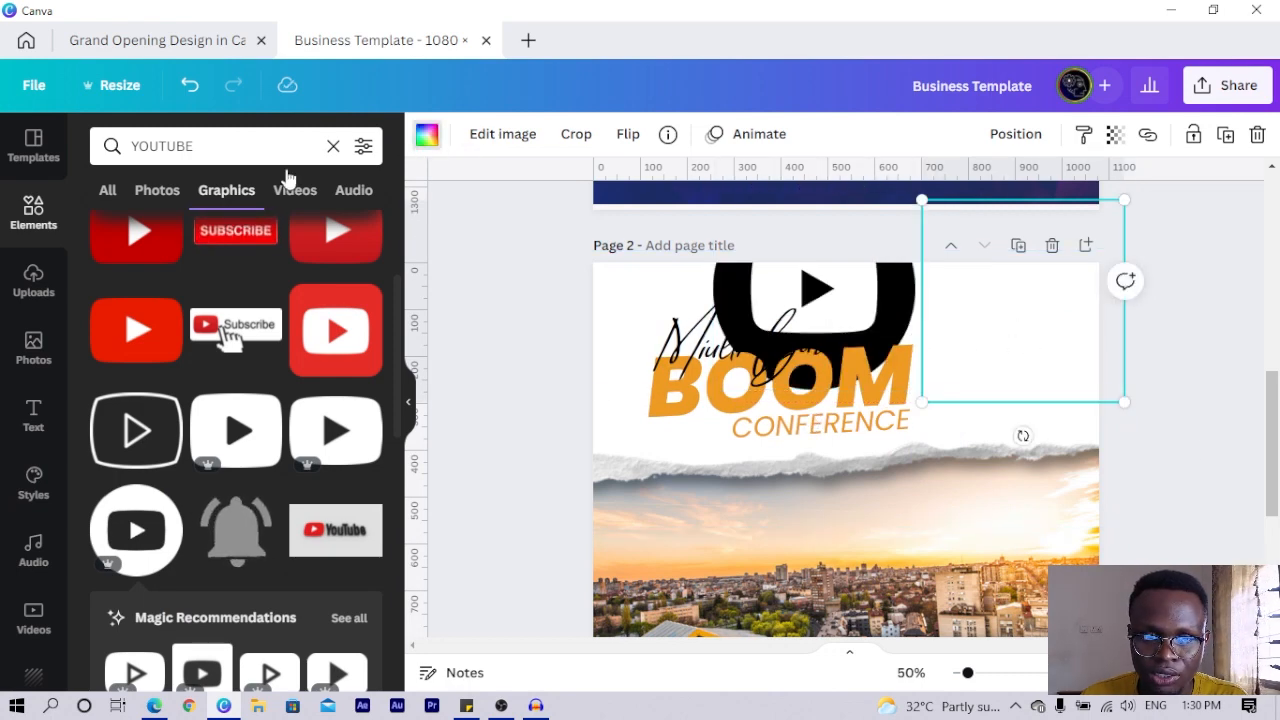
{"action": "left_click", "coordinate": [270, 245]}
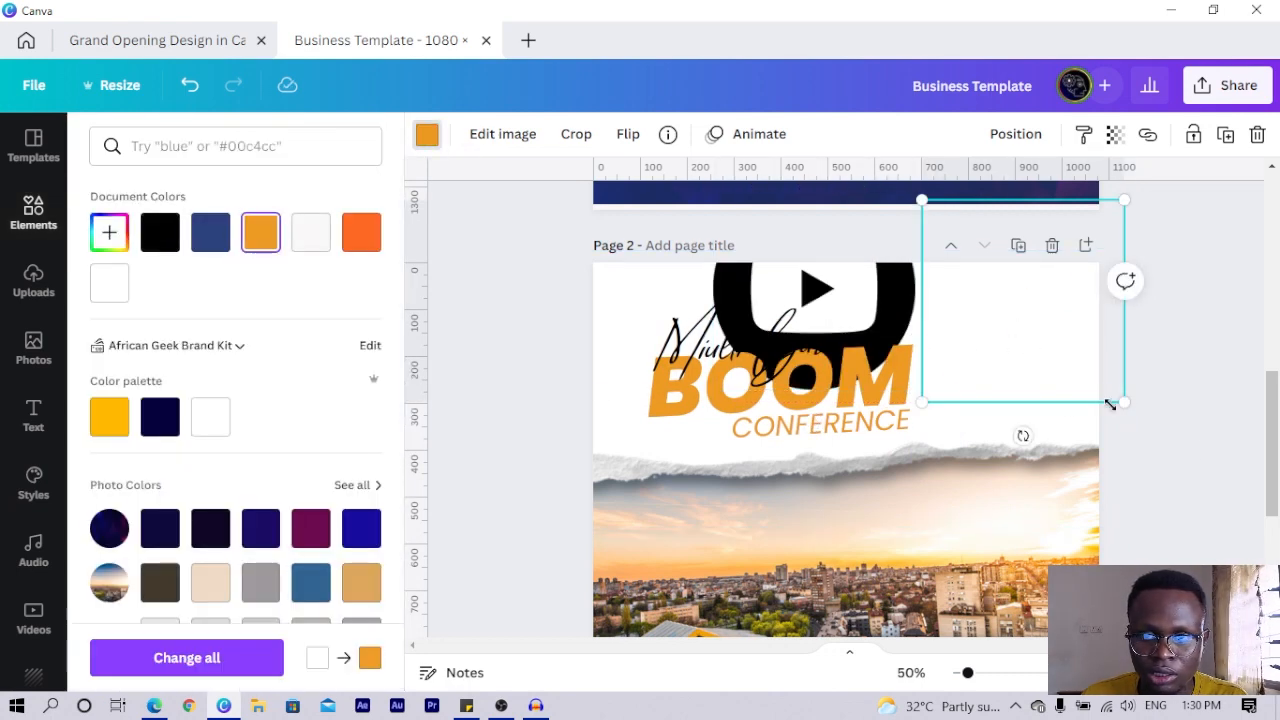
{"action": "left_click_drag", "start_coordinate": [1041, 355], "coordinate": [1006, 343]}
Shrink the black YouTube icon and arrange it with the other icons at top-right.
{"action": "left_click", "coordinate": [1077, 347]}
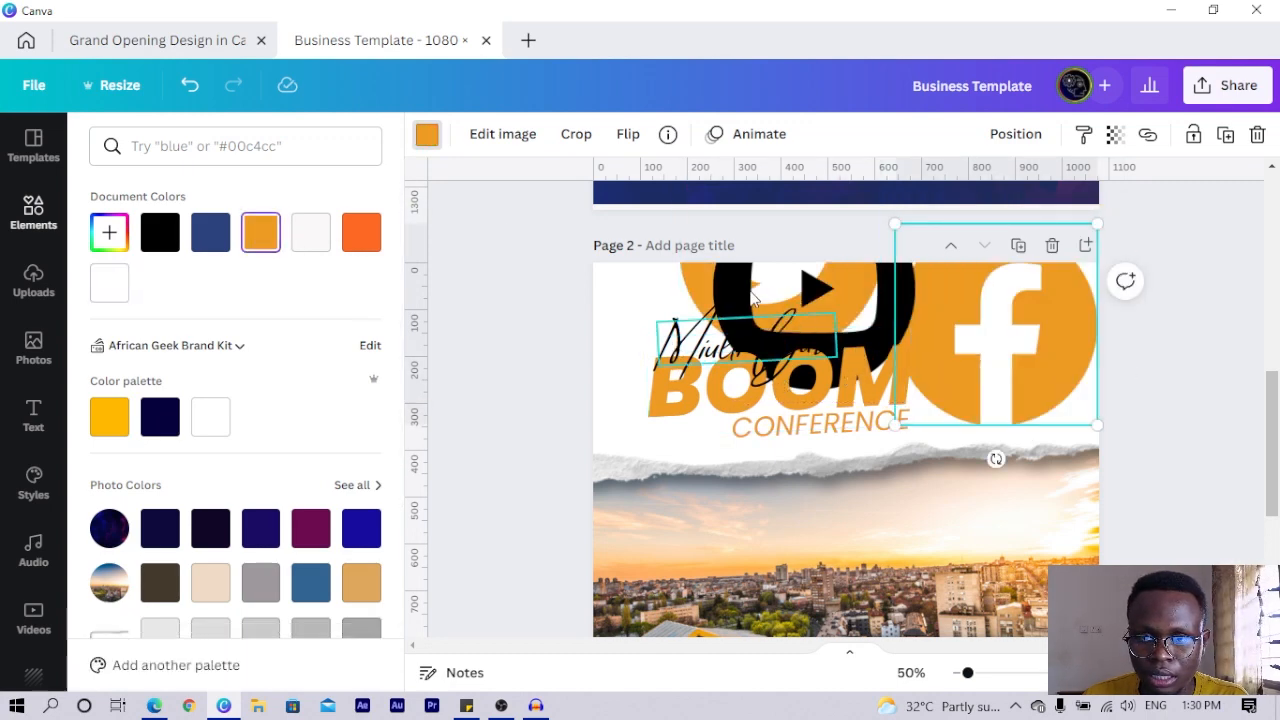
{"action": "left_click_drag", "start_coordinate": [755, 300], "coordinate": [943, 318]}
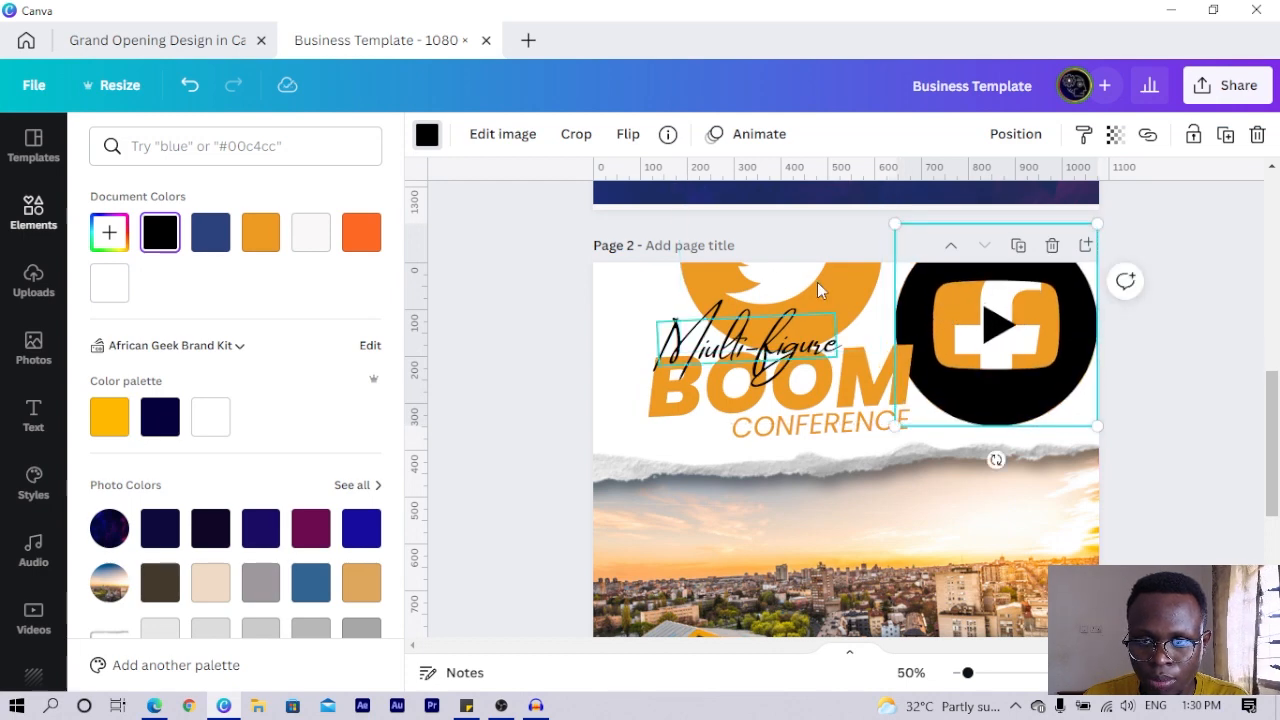
{"action": "left_click_drag", "start_coordinate": [817, 282], "coordinate": [1072, 355]}
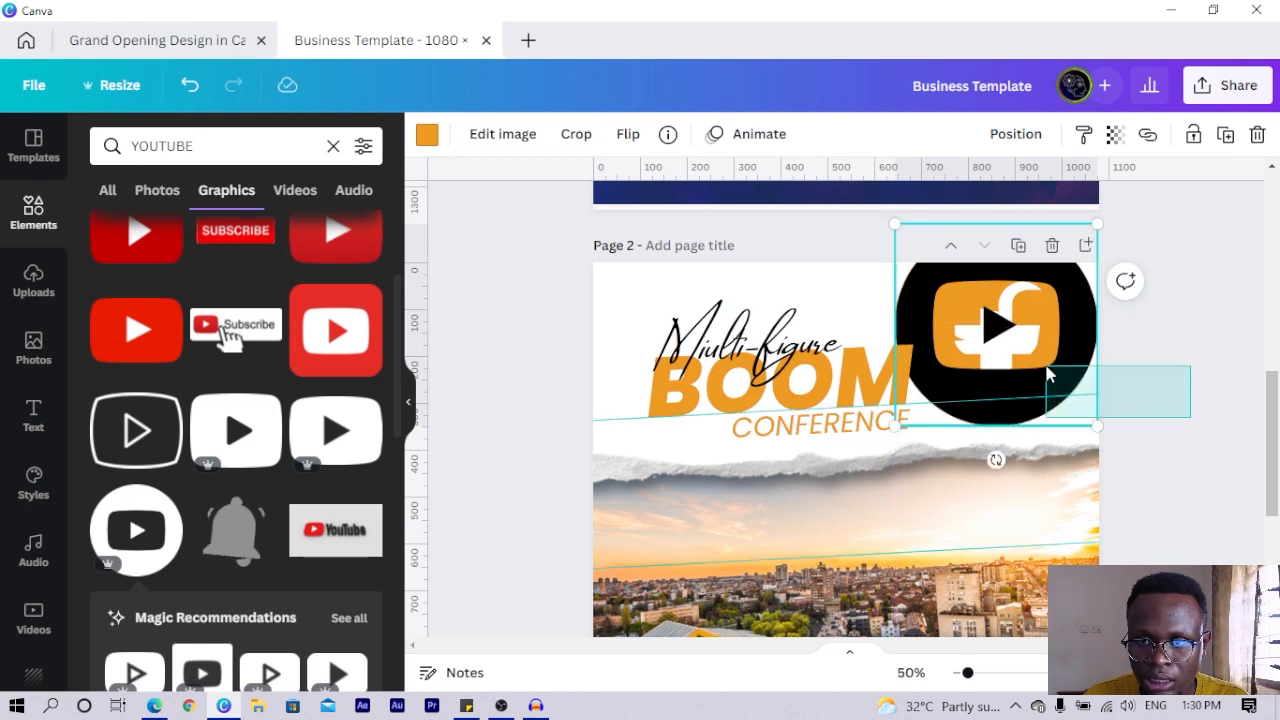
{"action": "left_click", "coordinate": [1155, 361]}
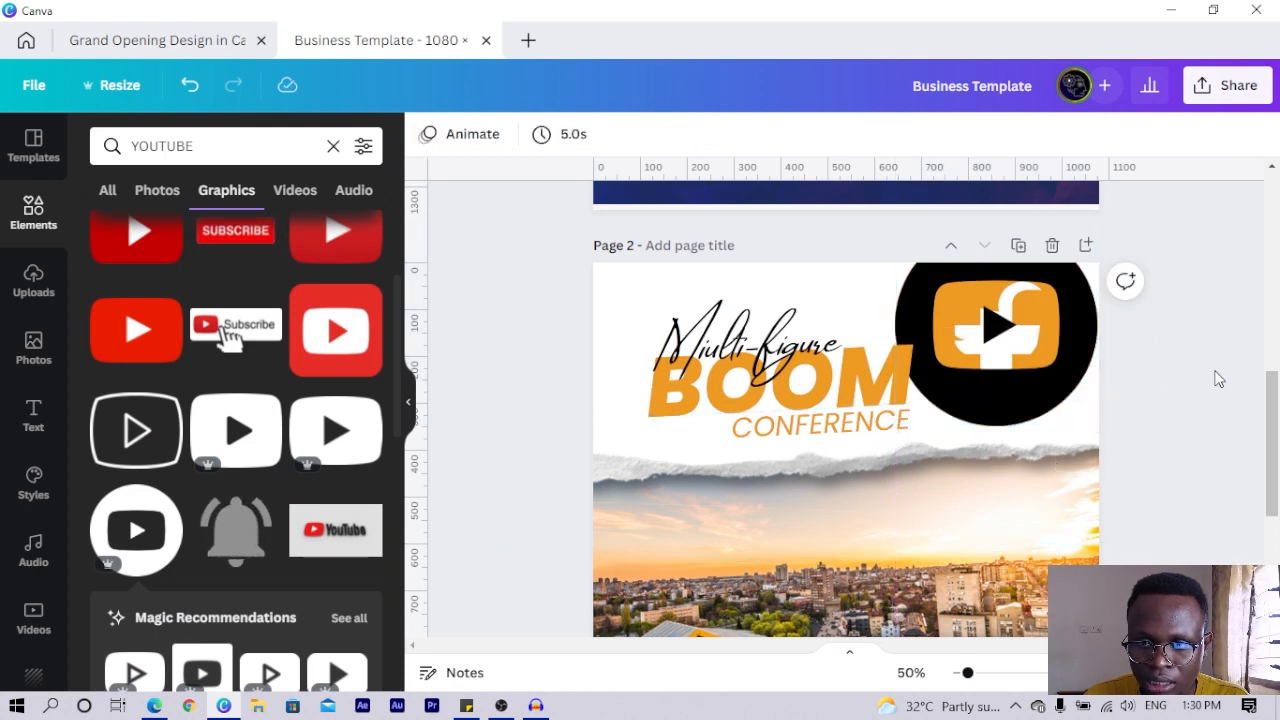
{"action": "left_click", "coordinate": [1042, 327]}
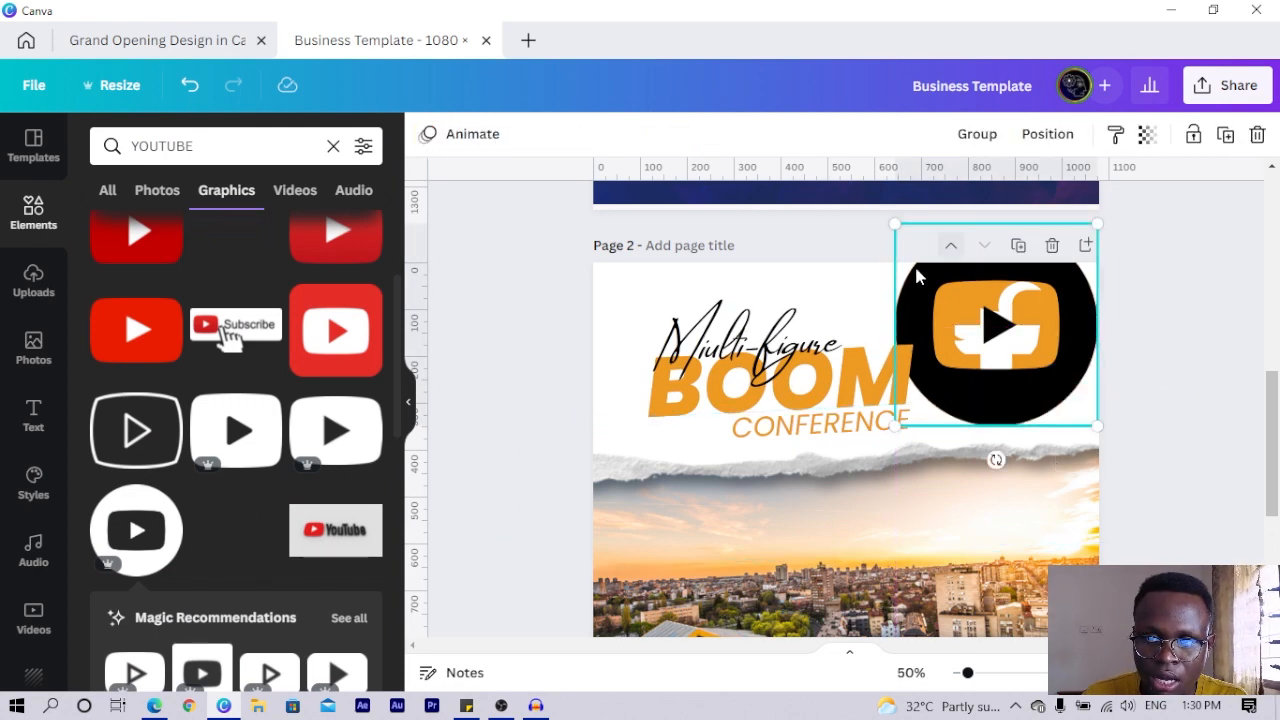
{"action": "left_click_drag", "start_coordinate": [935, 303], "coordinate": [1085, 342]}
{"action": "left_click", "coordinate": [1179, 369]}
Order the icons Facebook, Twitter, YouTube and apply Space evenly to the row.
{"action": "left_click_drag", "start_coordinate": [1062, 292], "coordinate": [971, 295]}
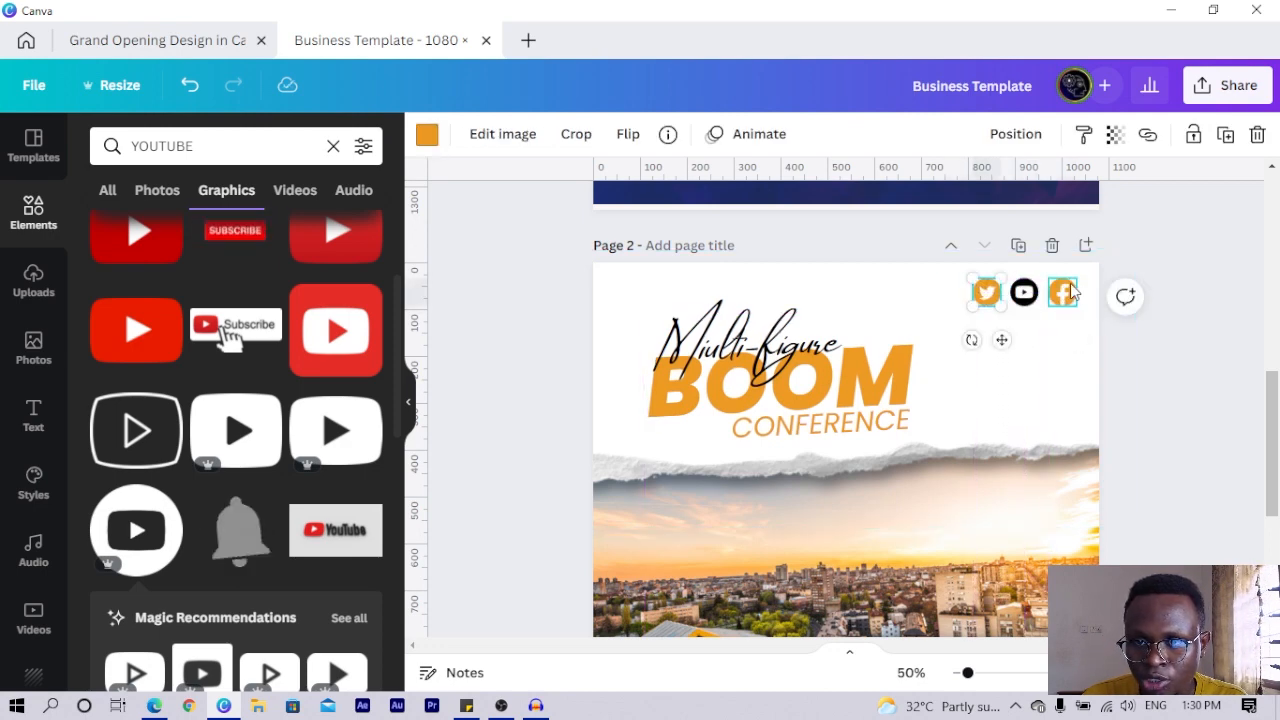
{"action": "left_click_drag", "start_coordinate": [1062, 292], "coordinate": [950, 286]}
{"action": "left_click_drag", "start_coordinate": [1068, 290], "coordinate": [930, 294]}
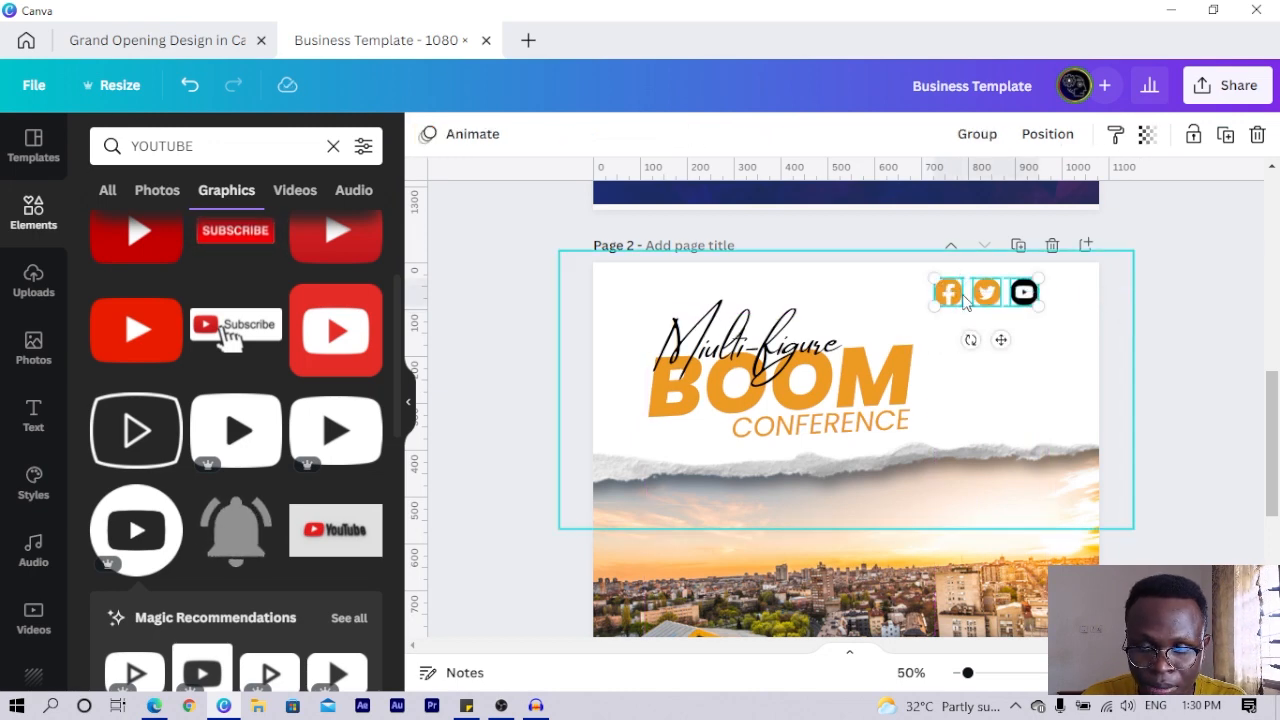
{"action": "left_click", "coordinate": [1057, 148]}
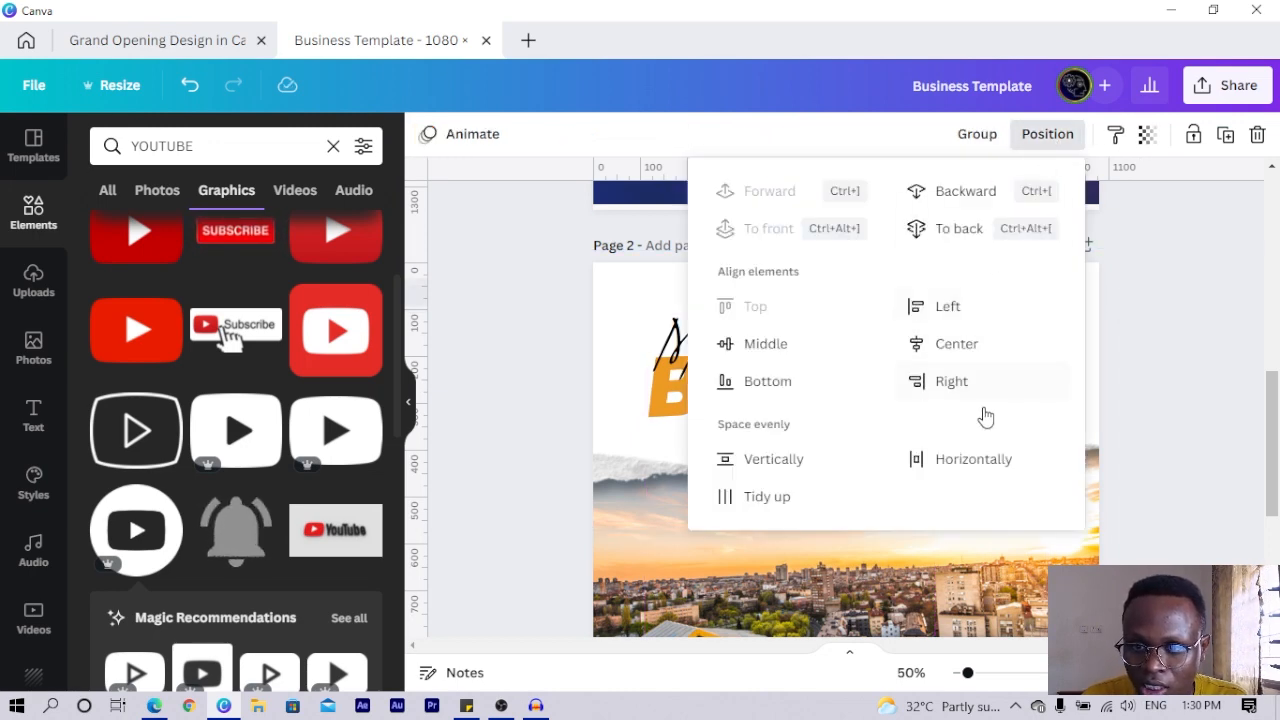
{"action": "left_click", "coordinate": [797, 464]}
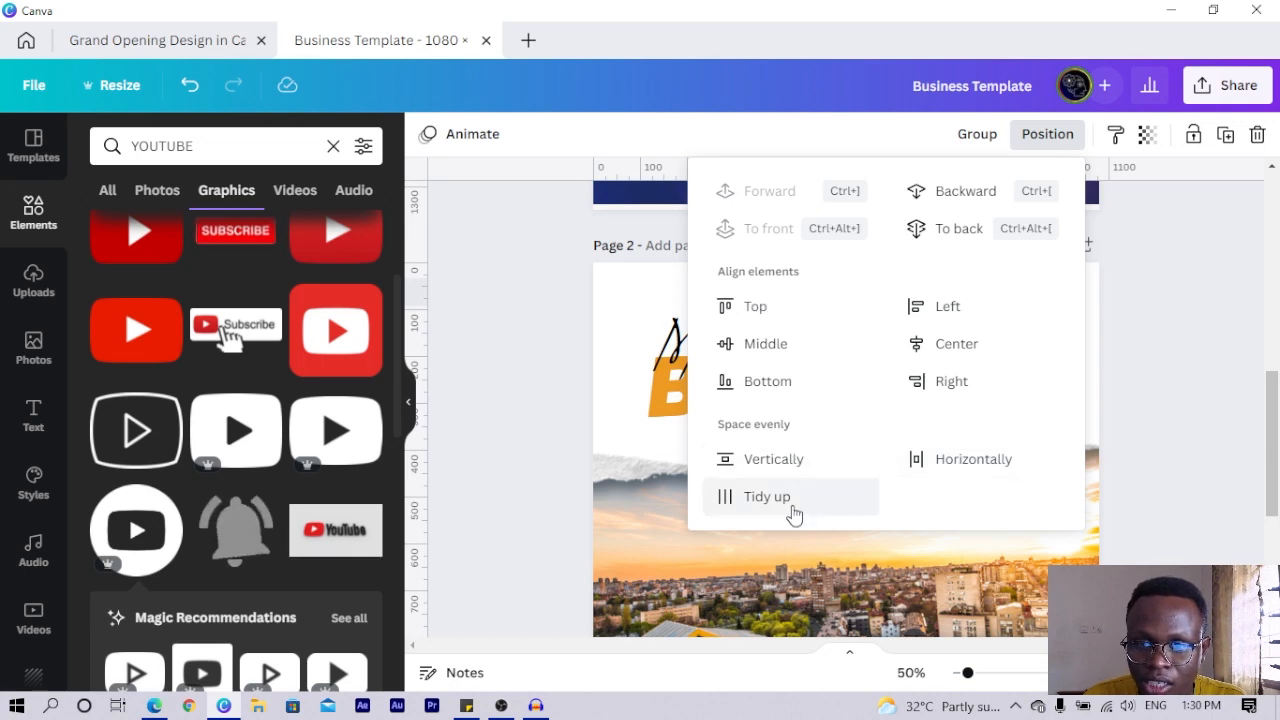
{"action": "left_click", "coordinate": [1219, 319]}
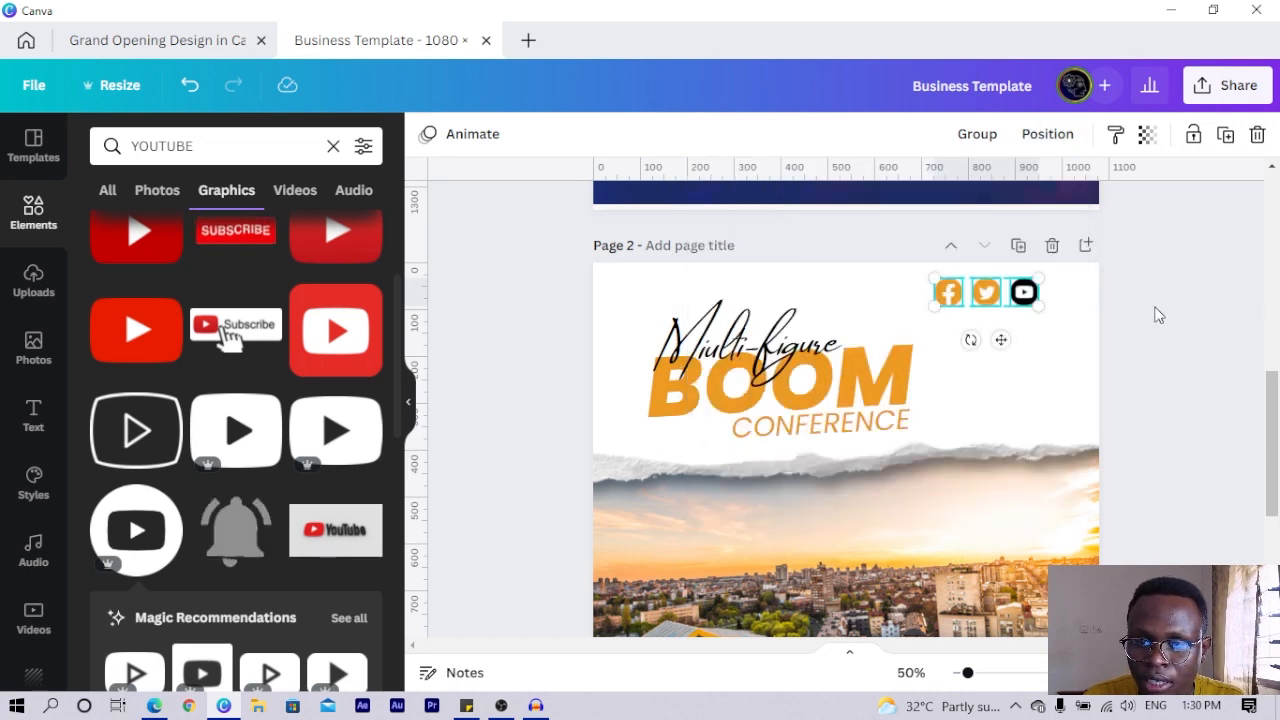
{"action": "left_click", "coordinate": [1036, 296]}
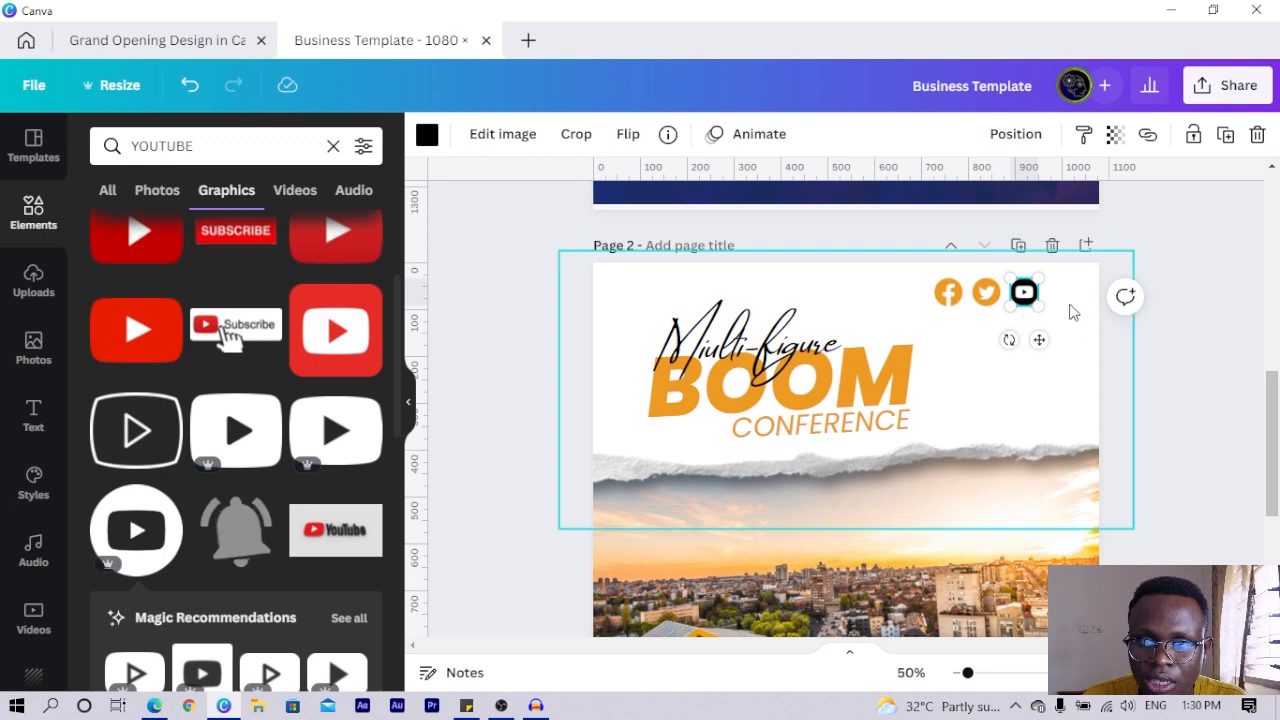
Make the YouTube icon orange.
{"action": "left_click", "coordinate": [426, 135]}
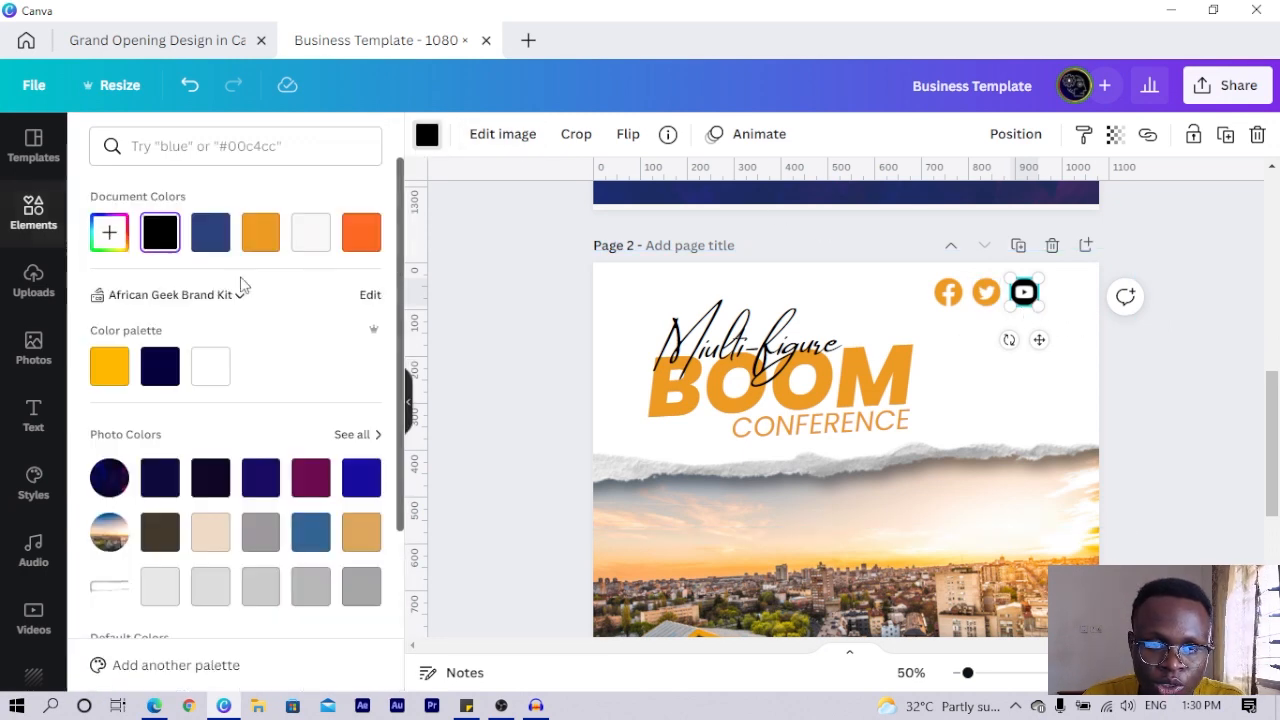
{"action": "left_click", "coordinate": [273, 248]}
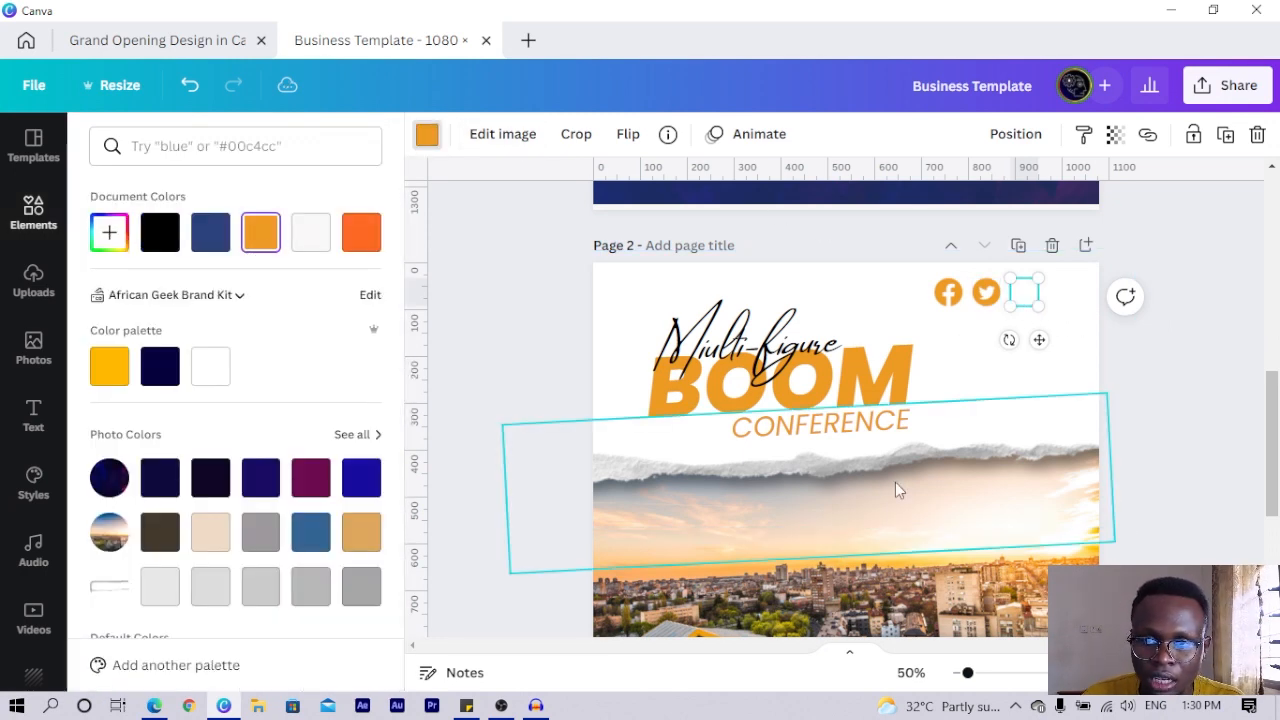
{"action": "scroll", "coordinate": [895, 482], "scroll_direction": "down", "scroll_amount": 5}
{"action": "scroll", "coordinate": [775, 478], "scroll_direction": "up", "scroll_amount": 6}
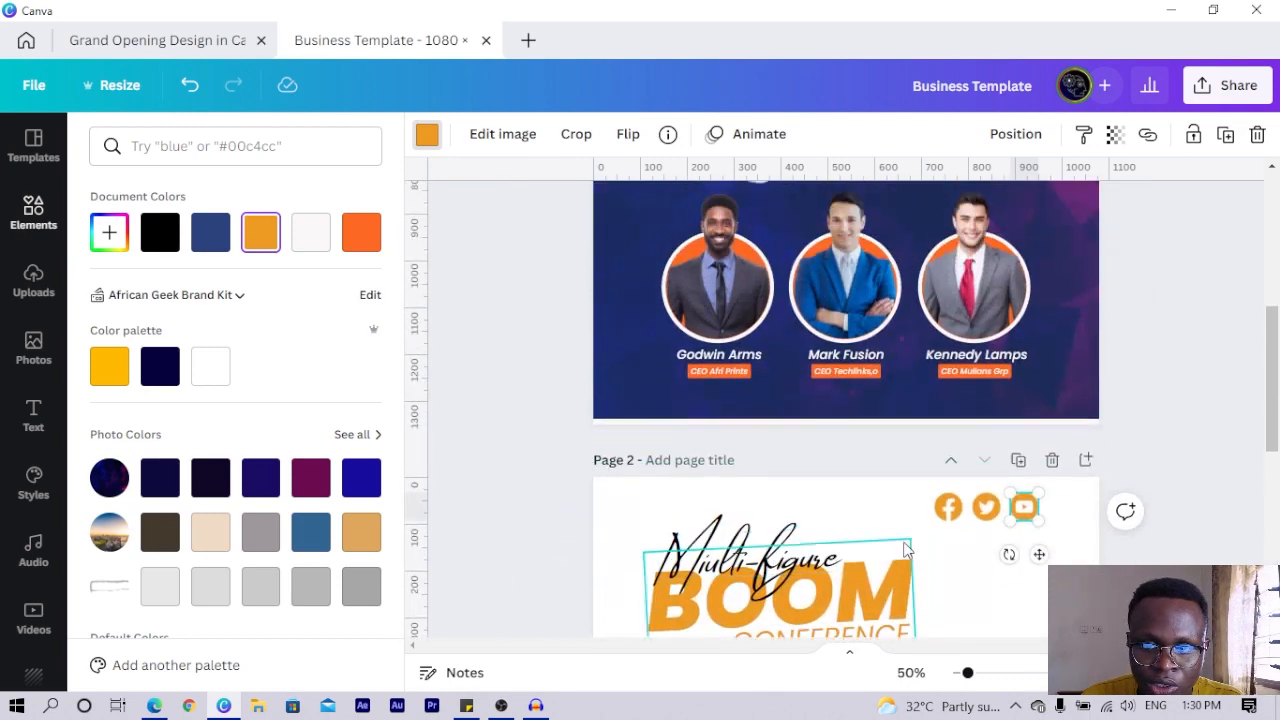
{"action": "scroll", "coordinate": [775, 478], "scroll_direction": "down", "scroll_amount": 5}
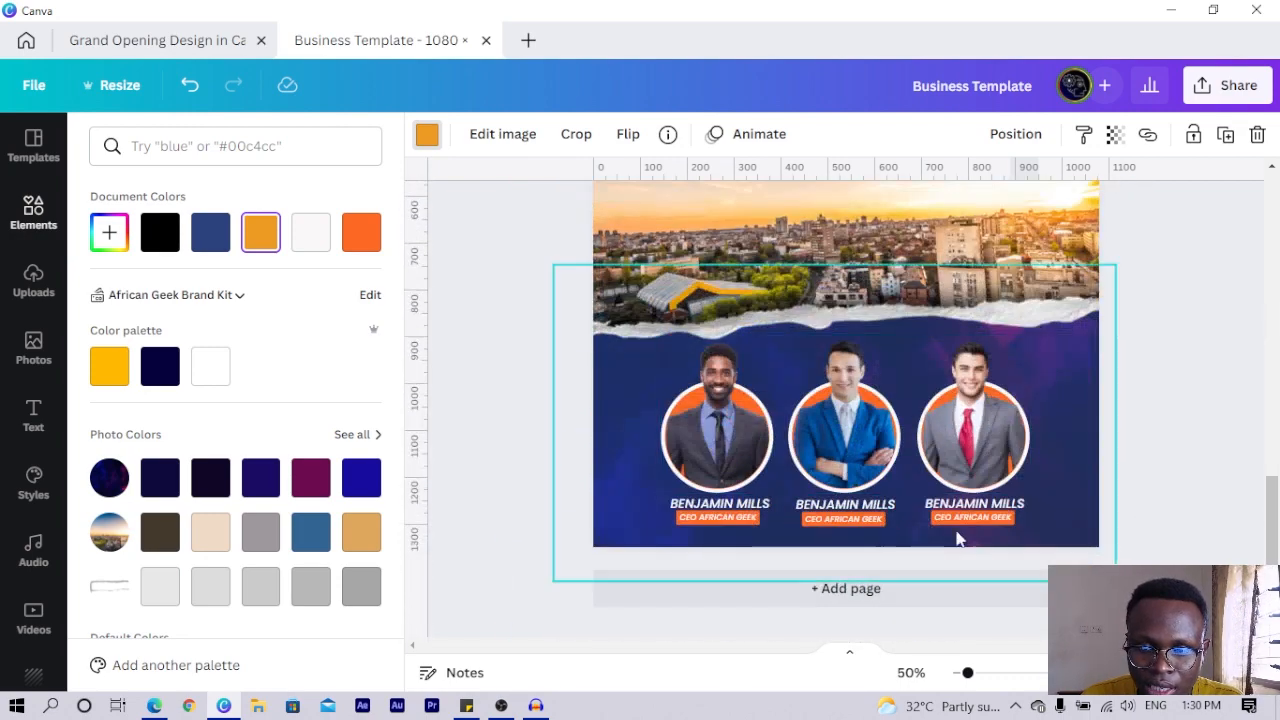
{"action": "scroll", "coordinate": [907, 477], "scroll_direction": "down", "scroll_amount": 3}
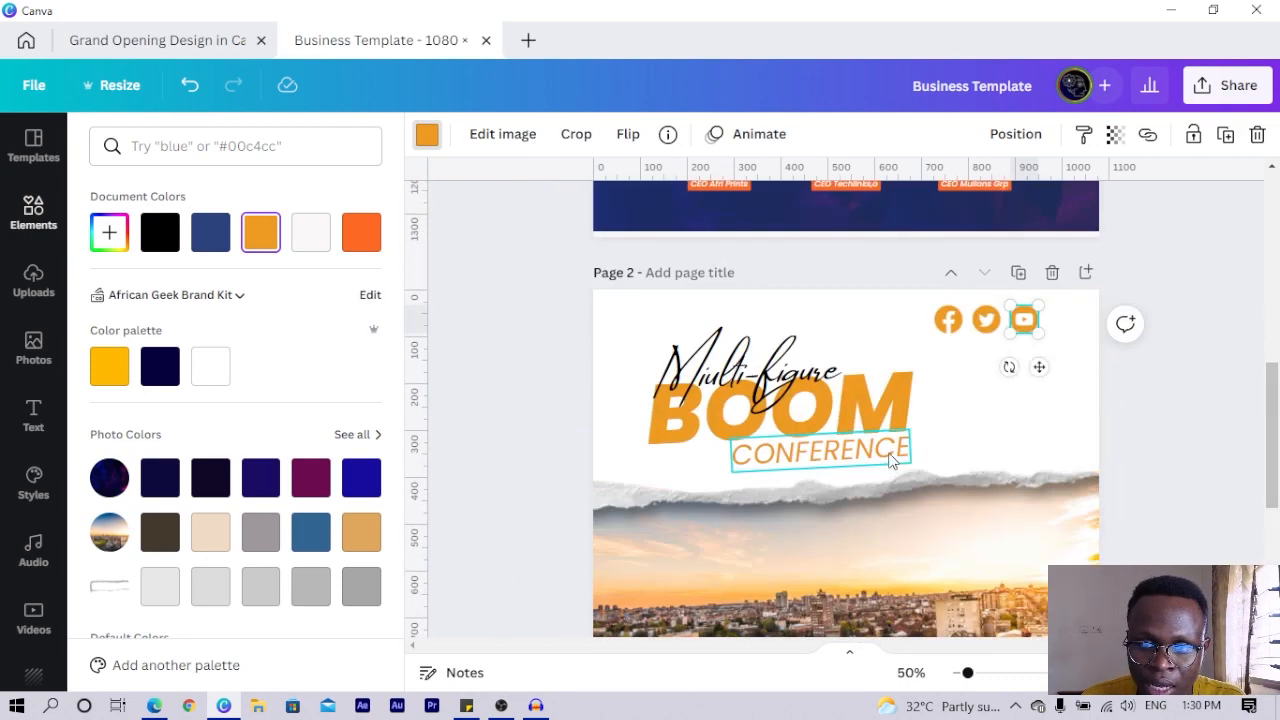
Recolour the BOOM title darker orange and apply it to all matching text.
{"action": "left_click", "coordinate": [865, 402]}
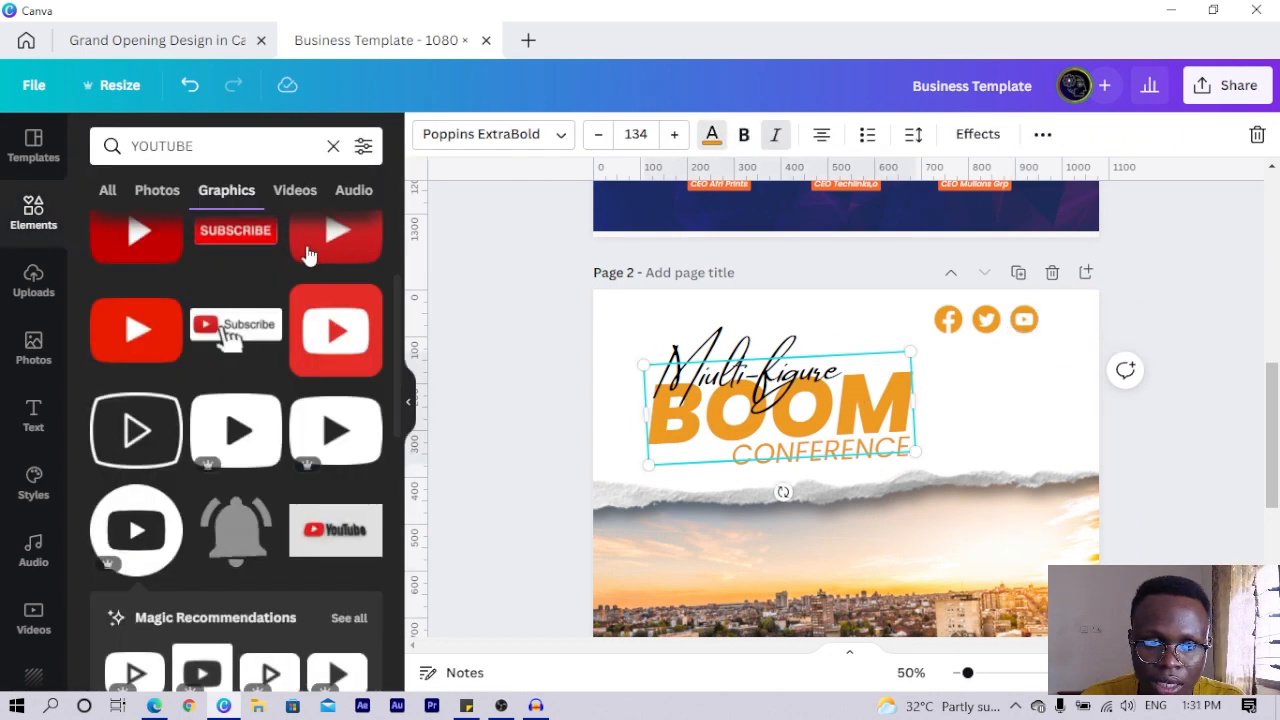
{"action": "left_click", "coordinate": [712, 134]}
{"action": "left_click", "coordinate": [361, 232]}
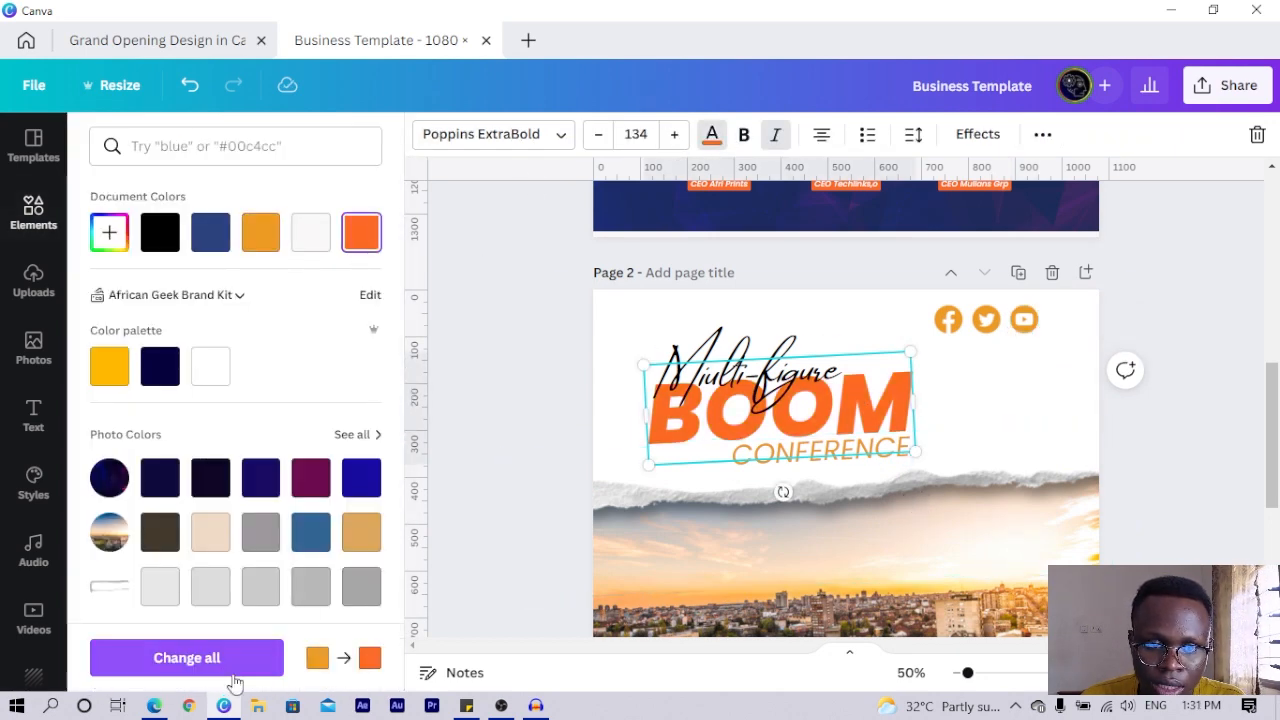
{"action": "left_click", "coordinate": [231, 668]}
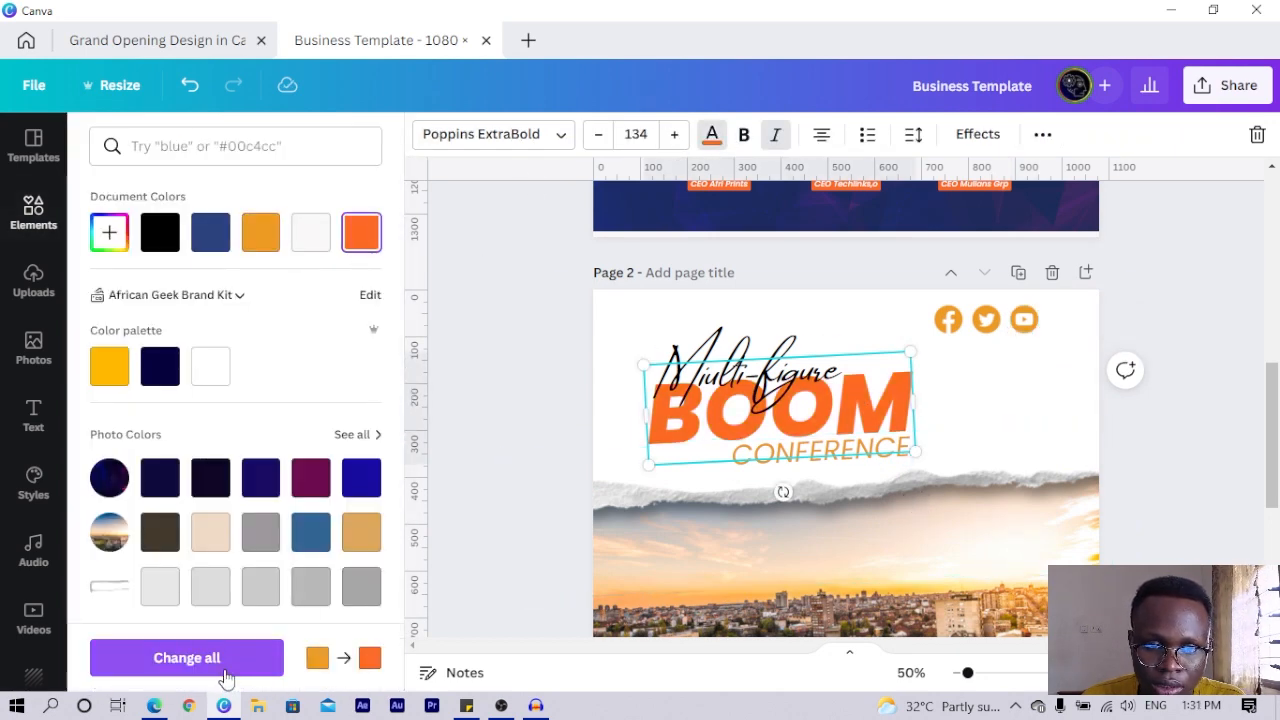
Switch the YouTube icon to the same darker orange across all pages.
{"action": "left_click", "coordinate": [1038, 320]}
{"action": "scroll", "coordinate": [791, 420], "scroll_direction": "down", "scroll_amount": 5}
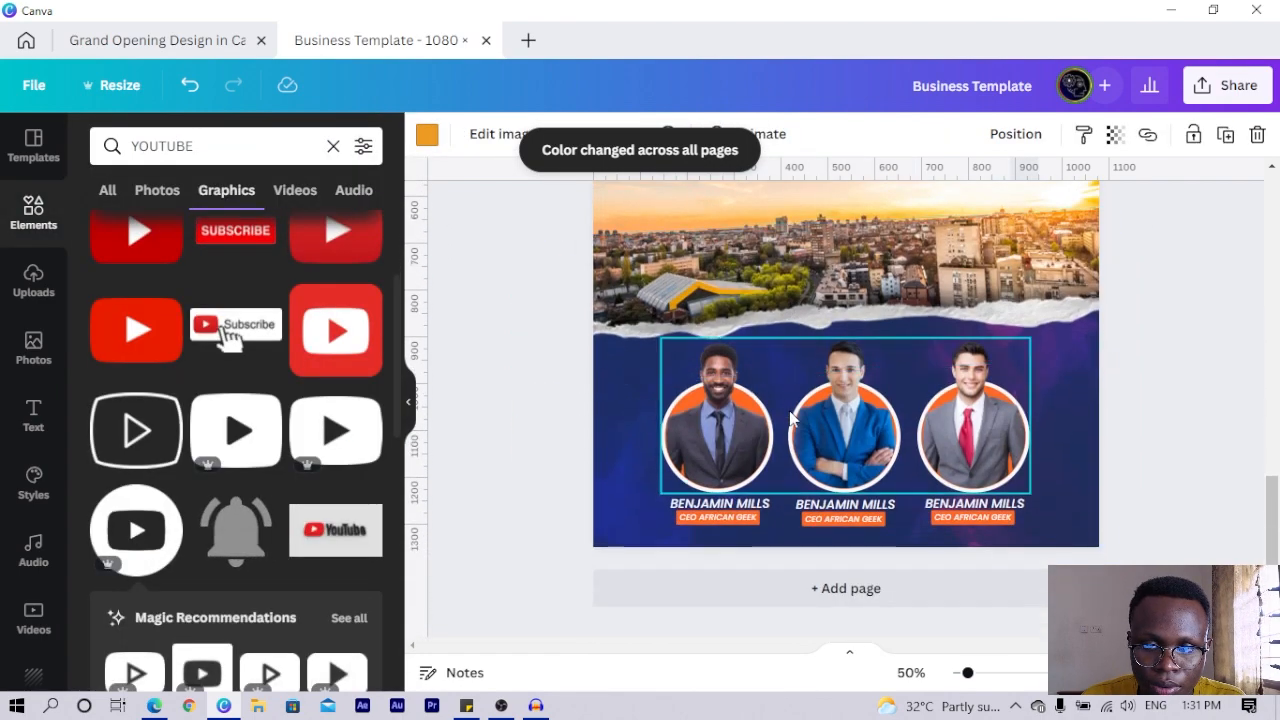
{"action": "scroll", "coordinate": [791, 420], "scroll_direction": "up", "scroll_amount": 6}
{"action": "scroll", "coordinate": [1000, 577], "scroll_direction": "down", "scroll_amount": 3}
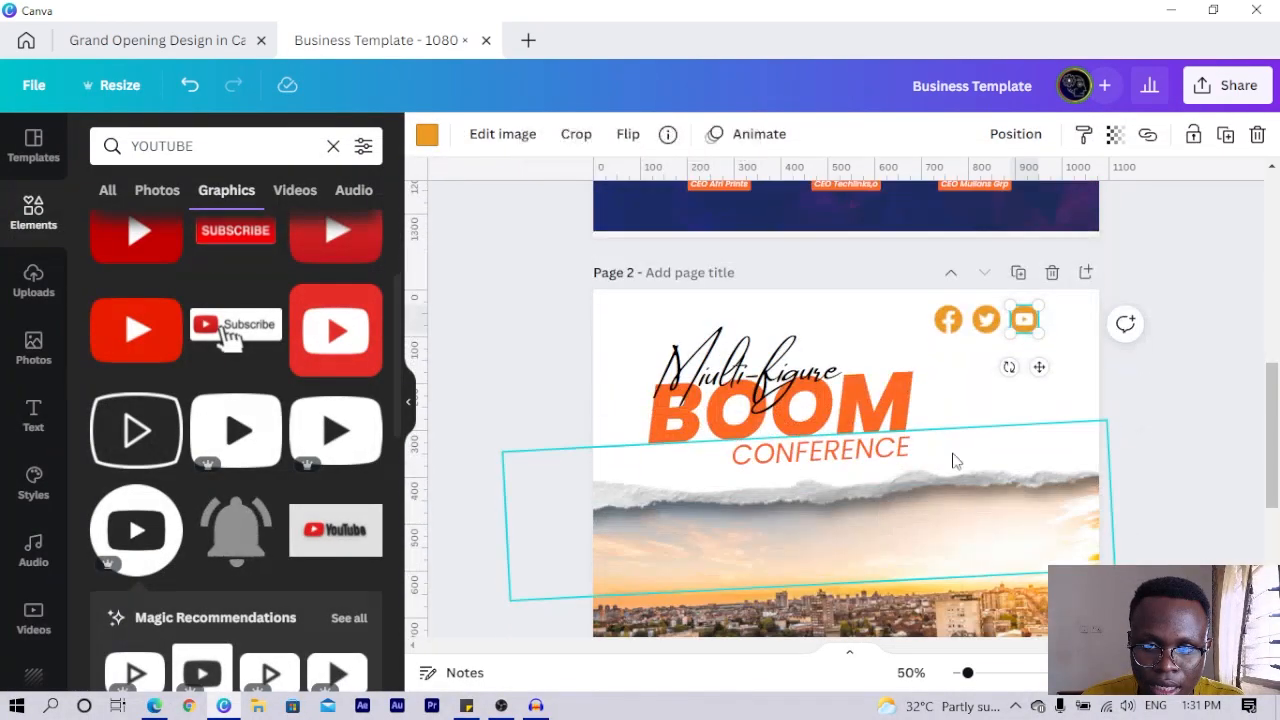
{"action": "left_click", "coordinate": [427, 134]}
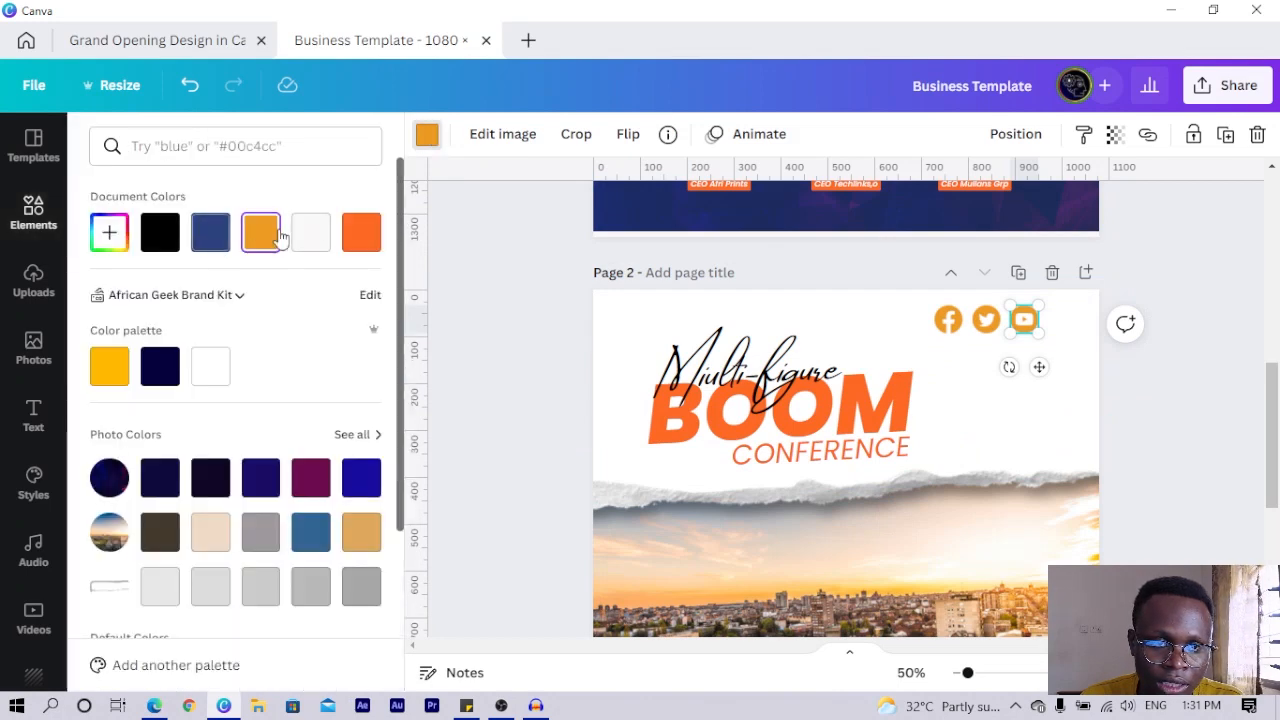
{"action": "left_click", "coordinate": [362, 233]}
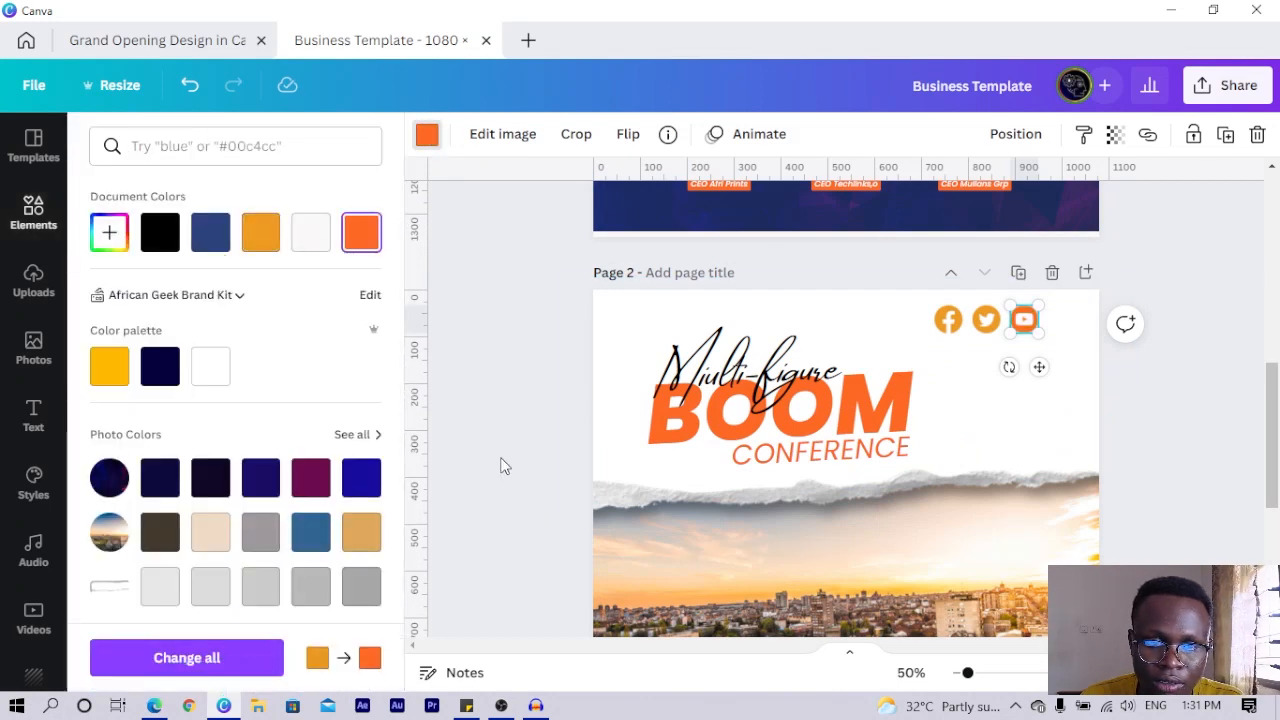
{"action": "left_click", "coordinate": [240, 661]}
{"action": "left_click", "coordinate": [1091, 316]}
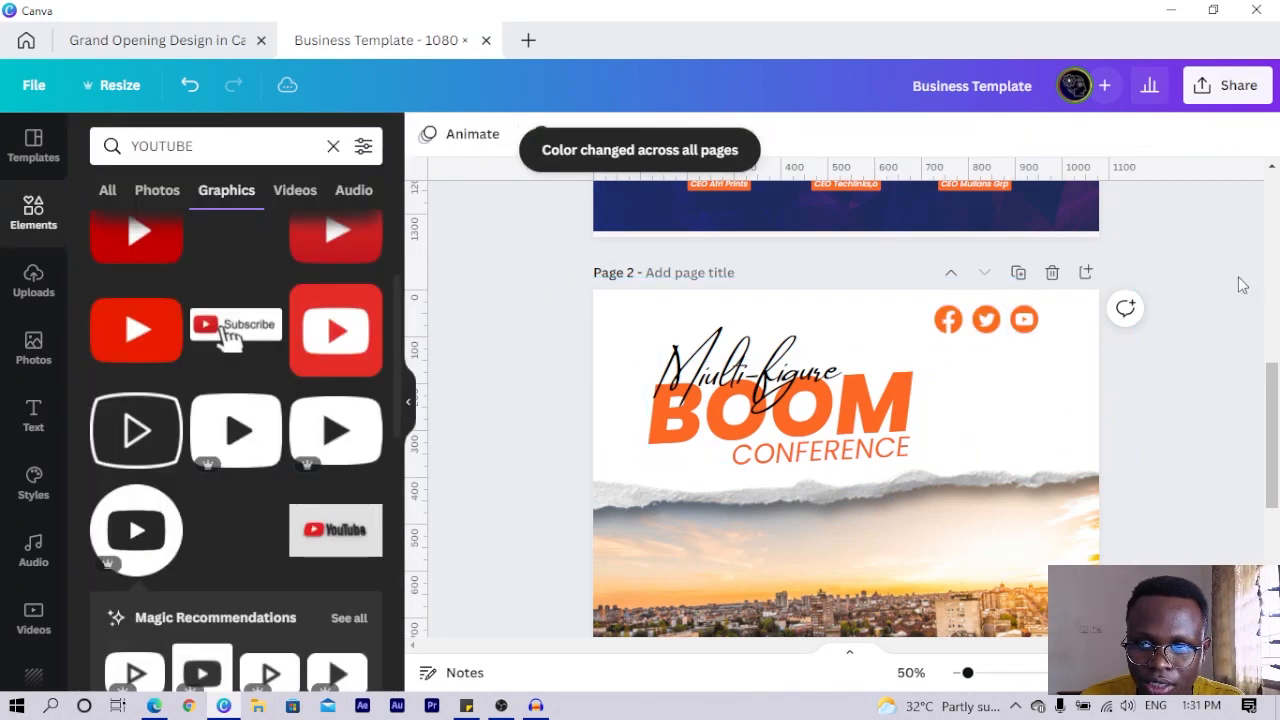
Nudge the three social icons right and down, then shrink the group slightly.
{"action": "left_click_drag", "start_coordinate": [1146, 312], "coordinate": [947, 328]}
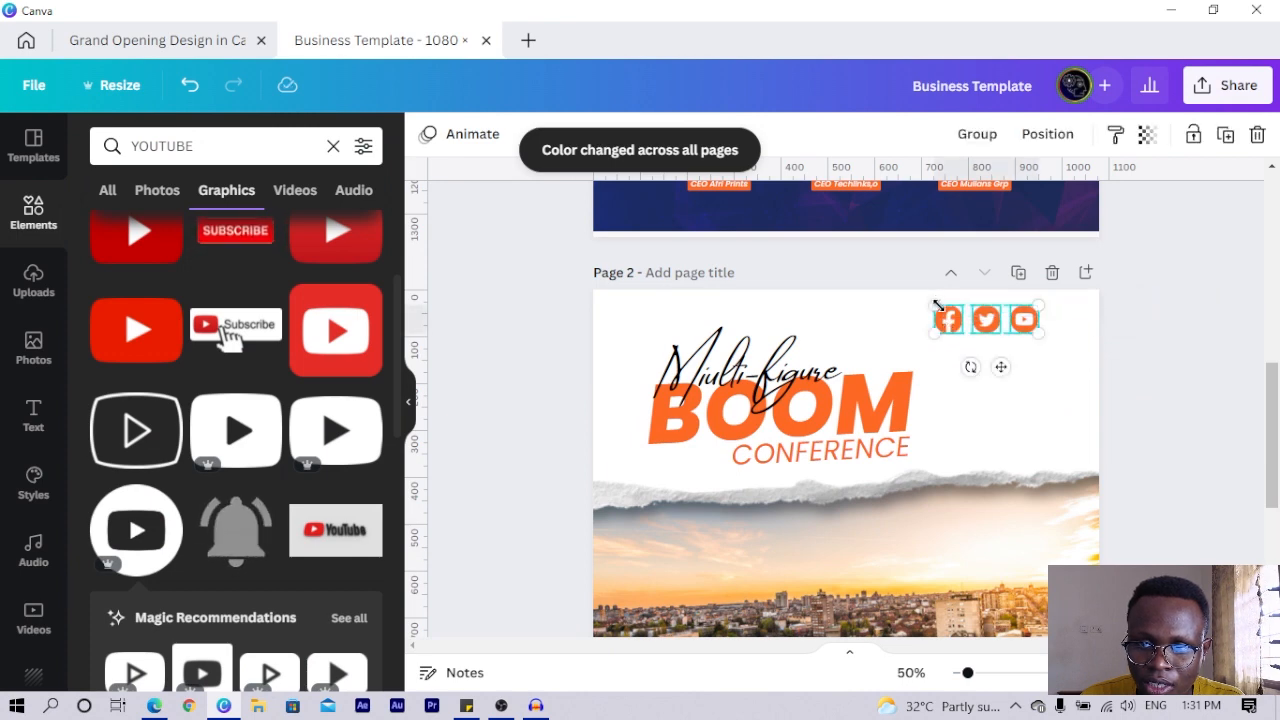
{"action": "left_click_drag", "start_coordinate": [1010, 363], "coordinate": [1034, 381]}
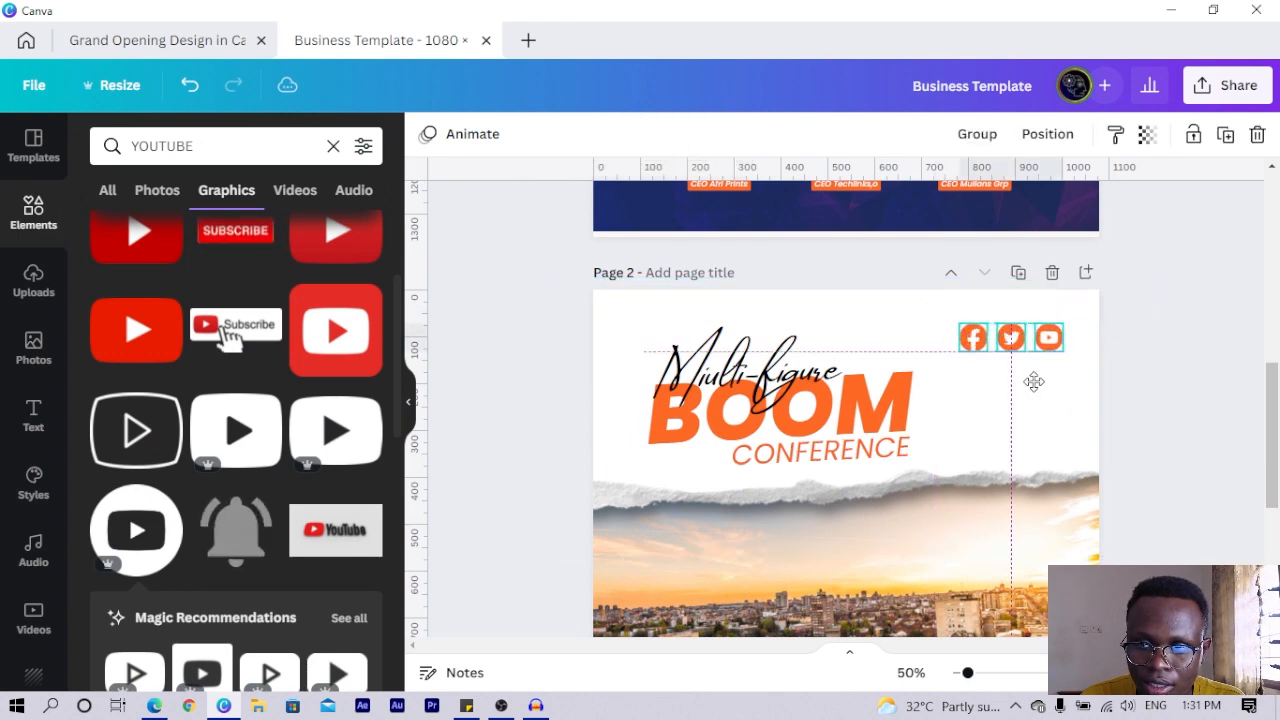
{"action": "key", "text": "ctrl+plus"}
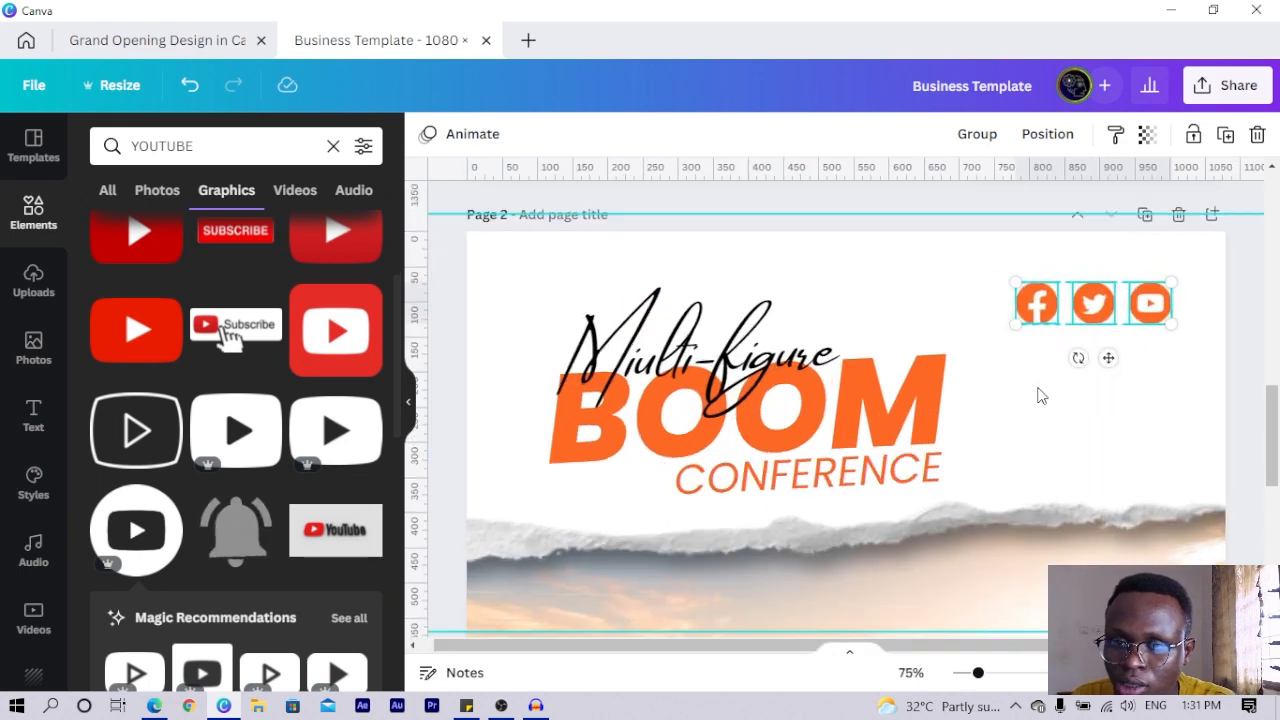
{"action": "left_click_drag", "start_coordinate": [1022, 336], "coordinate": [1043, 343]}
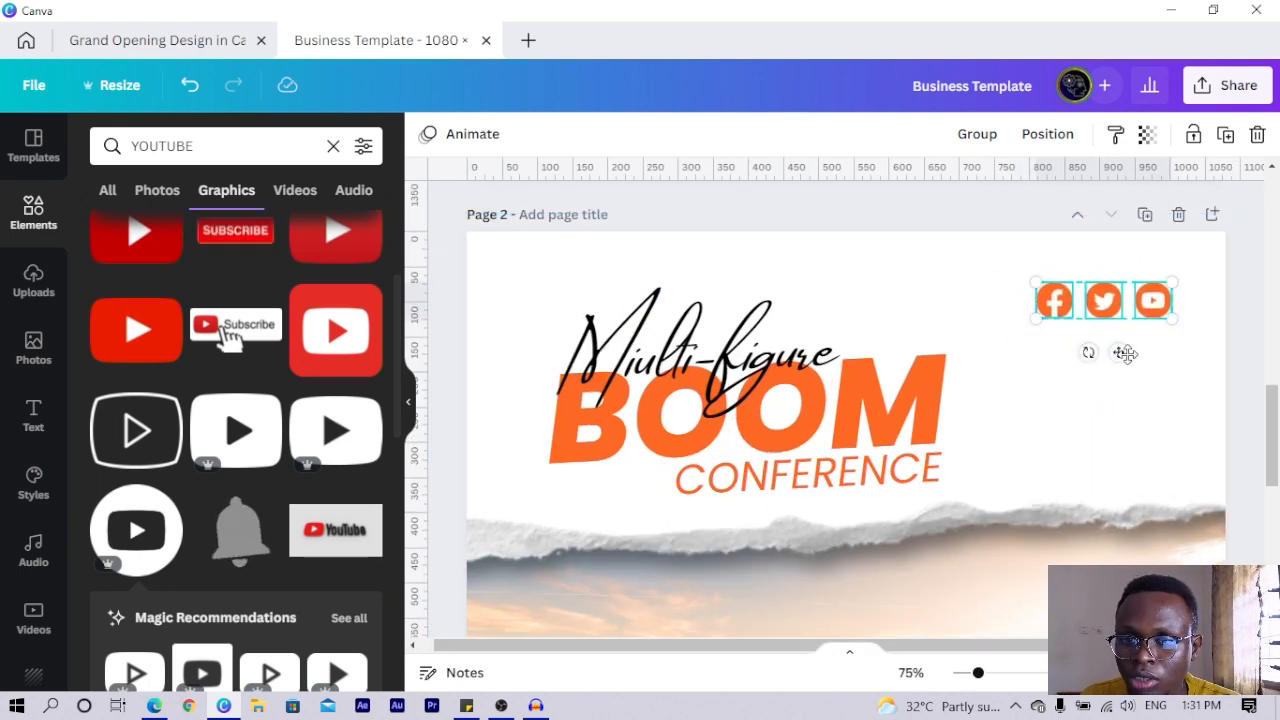
{"action": "scroll", "coordinate": [1125, 355], "scroll_direction": "up", "scroll_amount": 10}
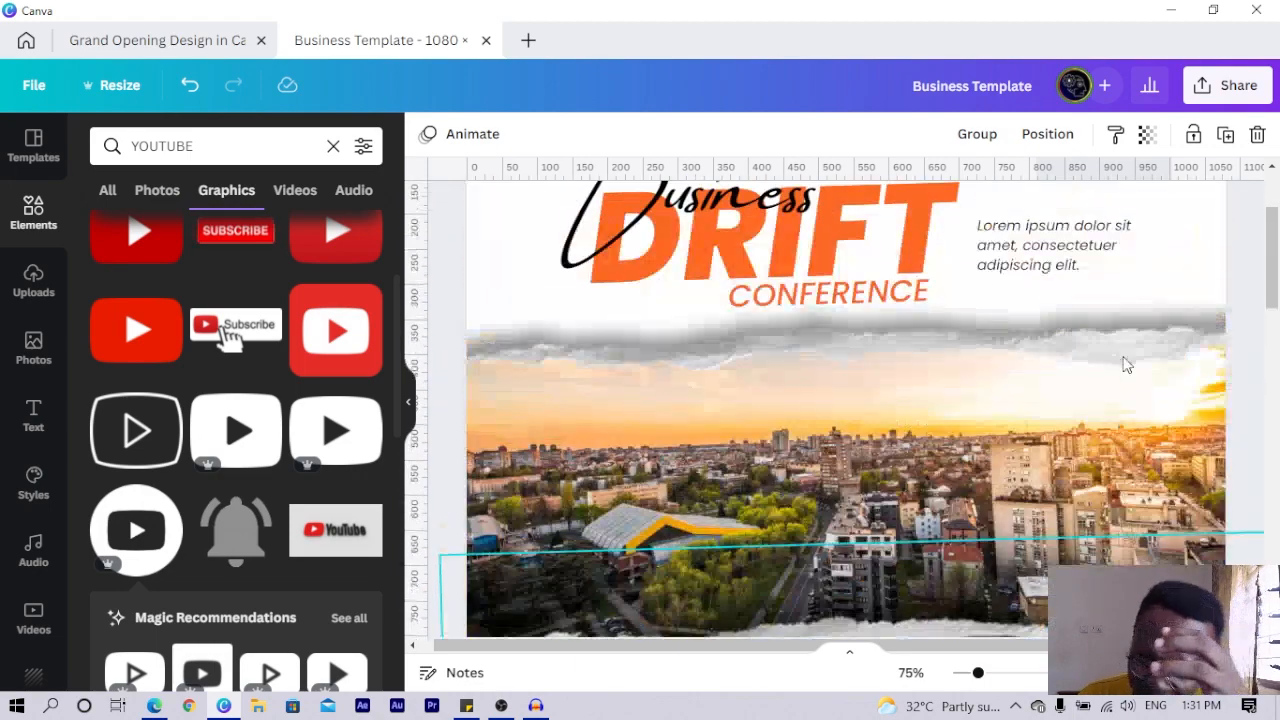
{"action": "scroll", "coordinate": [1125, 365], "scroll_direction": "up", "scroll_amount": 3}
{"action": "left_click", "coordinate": [1054, 314]}
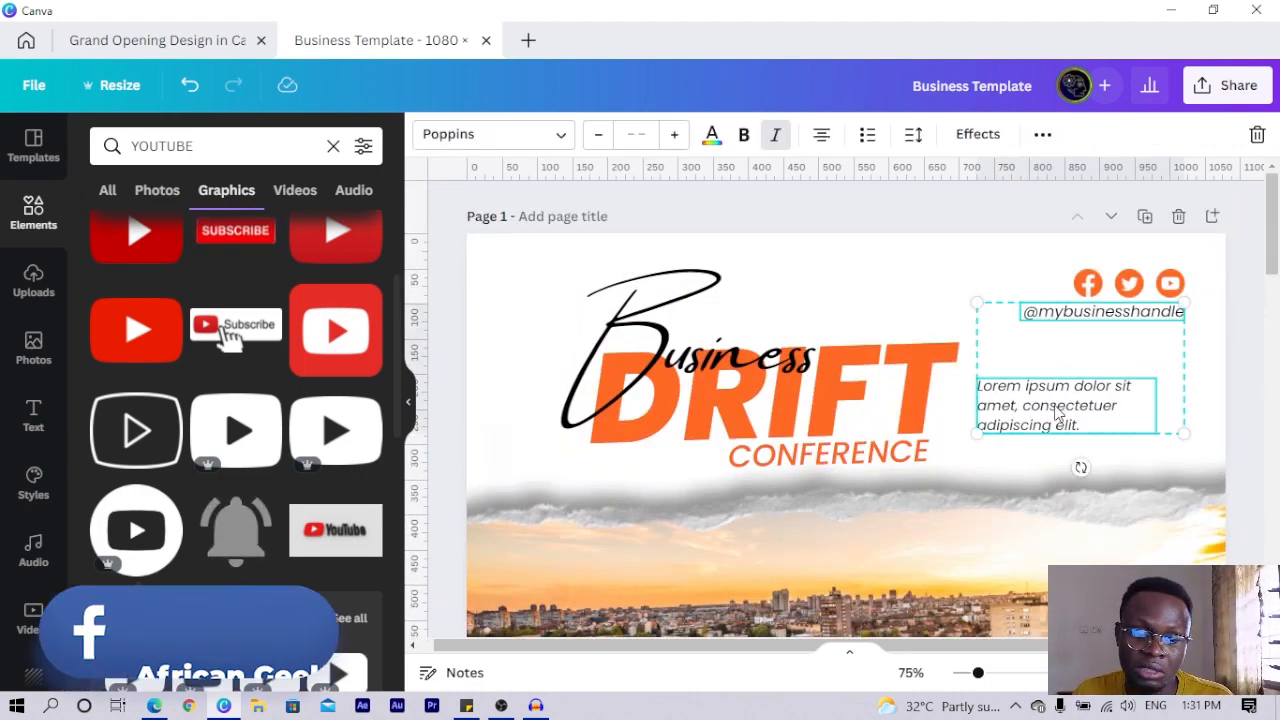
{"action": "scroll", "coordinate": [1055, 409], "scroll_direction": "down", "scroll_amount": 6}
{"action": "scroll", "coordinate": [1056, 416], "scroll_direction": "down", "scroll_amount": 4}
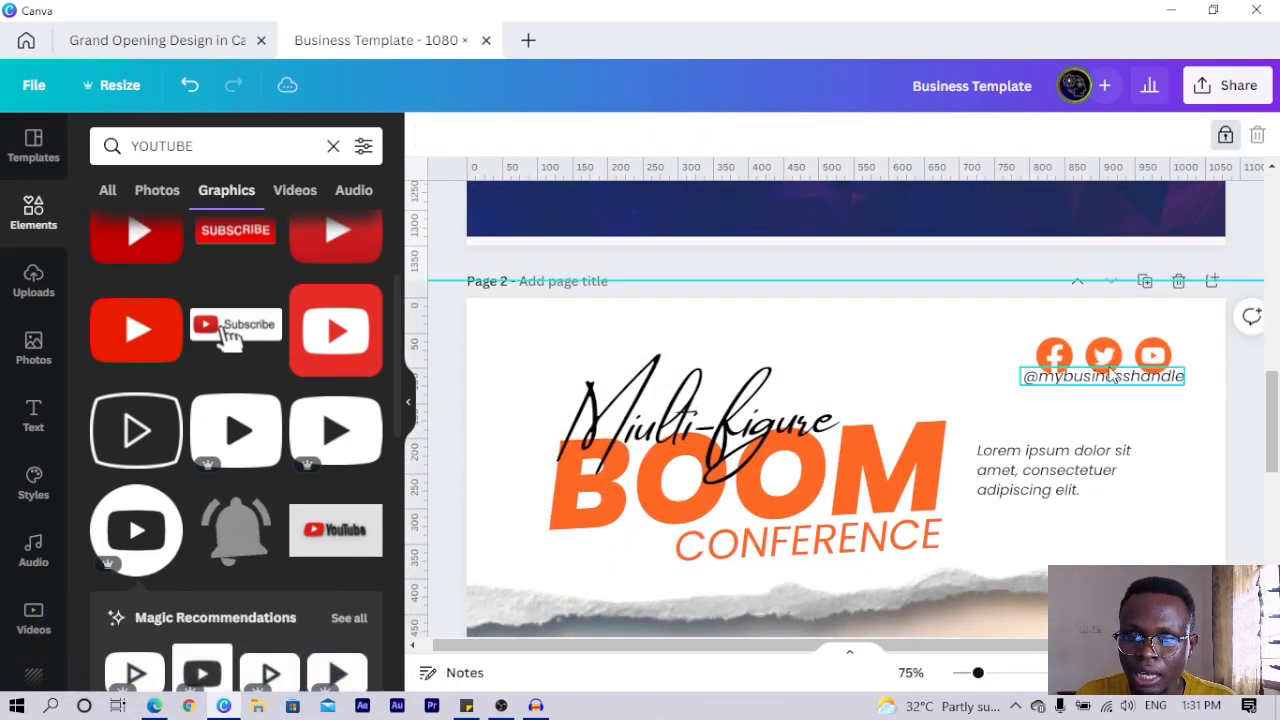
{"action": "left_click_drag", "start_coordinate": [1112, 373], "coordinate": [1097, 396]}
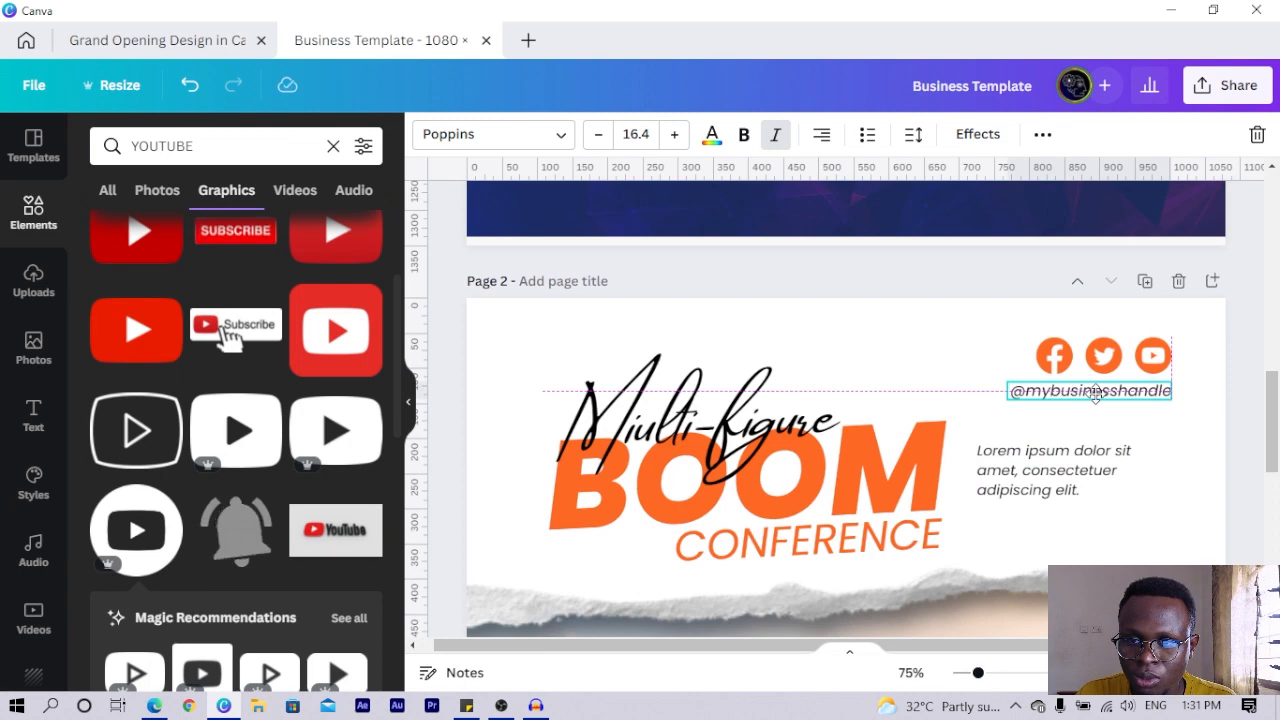
{"action": "left_click", "coordinate": [1066, 492]}
{"action": "left_click_drag", "start_coordinate": [1064, 497], "coordinate": [1066, 498]}
{"action": "scroll", "coordinate": [1066, 514], "scroll_direction": "down", "scroll_amount": 4}
{"action": "scroll", "coordinate": [1066, 514], "scroll_direction": "down", "scroll_amount": 1}
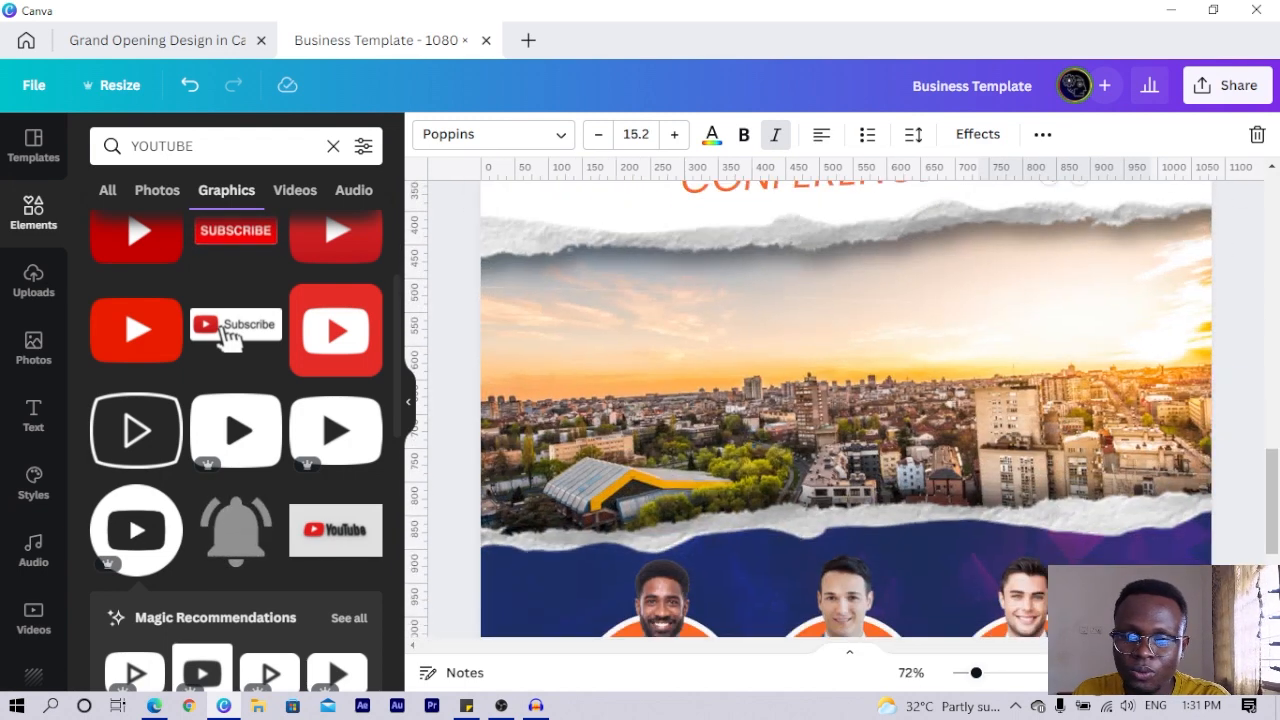
{"action": "scroll", "coordinate": [1068, 563], "scroll_direction": "down", "scroll_amount": 5}
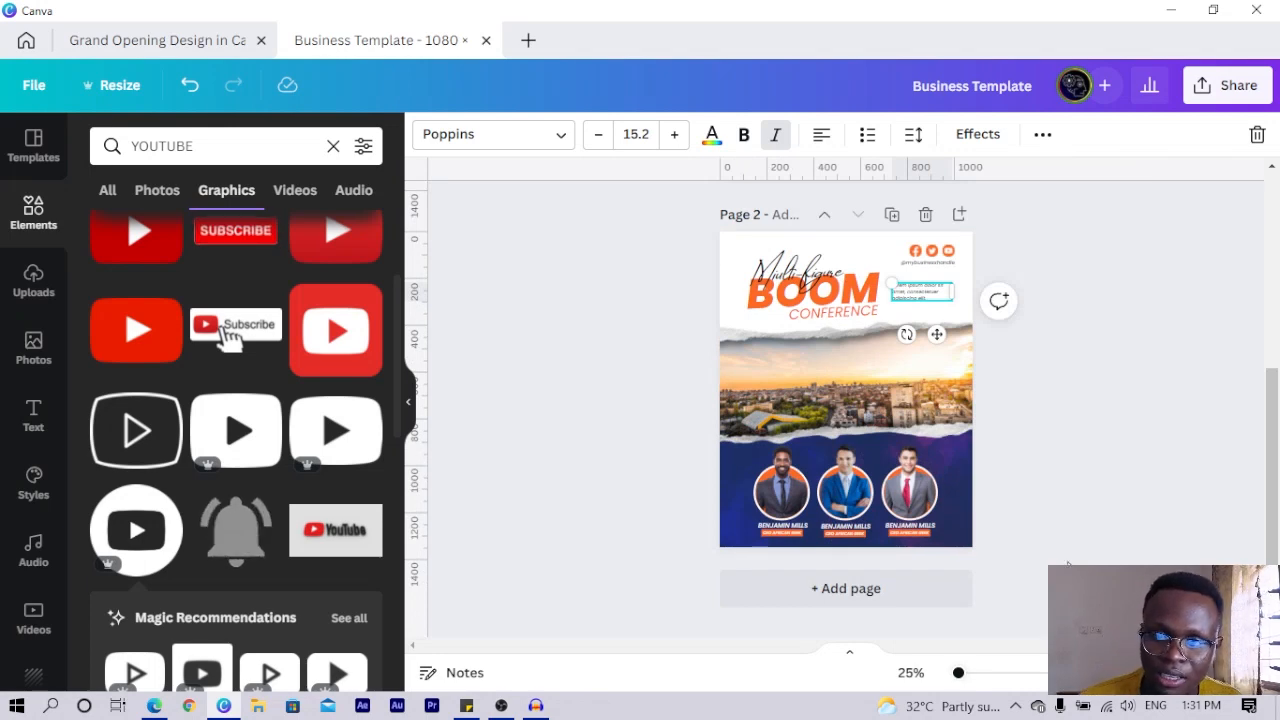